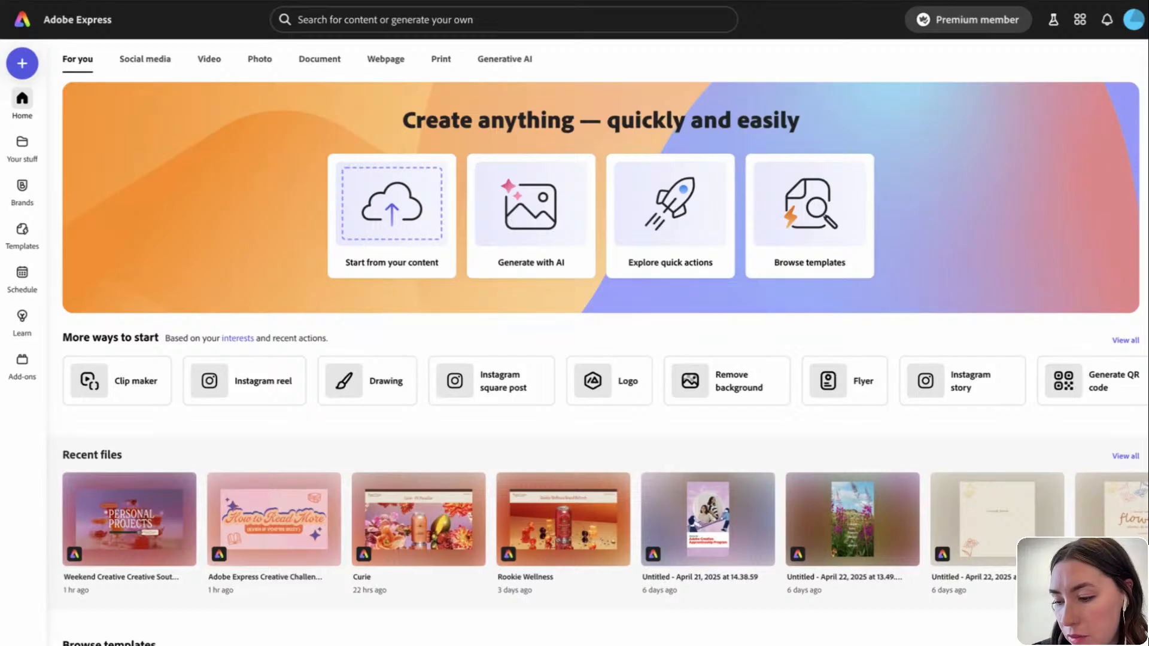
# - Browse the template gallery and open the complete collection of presentation templates
pyautogui.moveTo(604, 630)
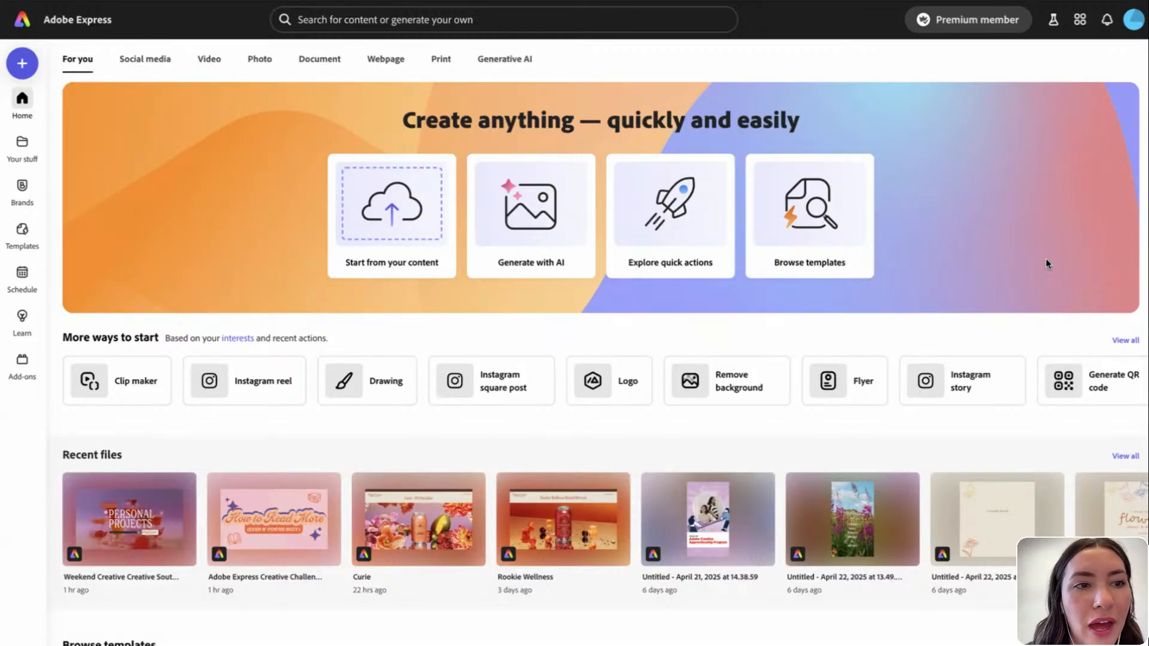
pyautogui.click(23, 239)
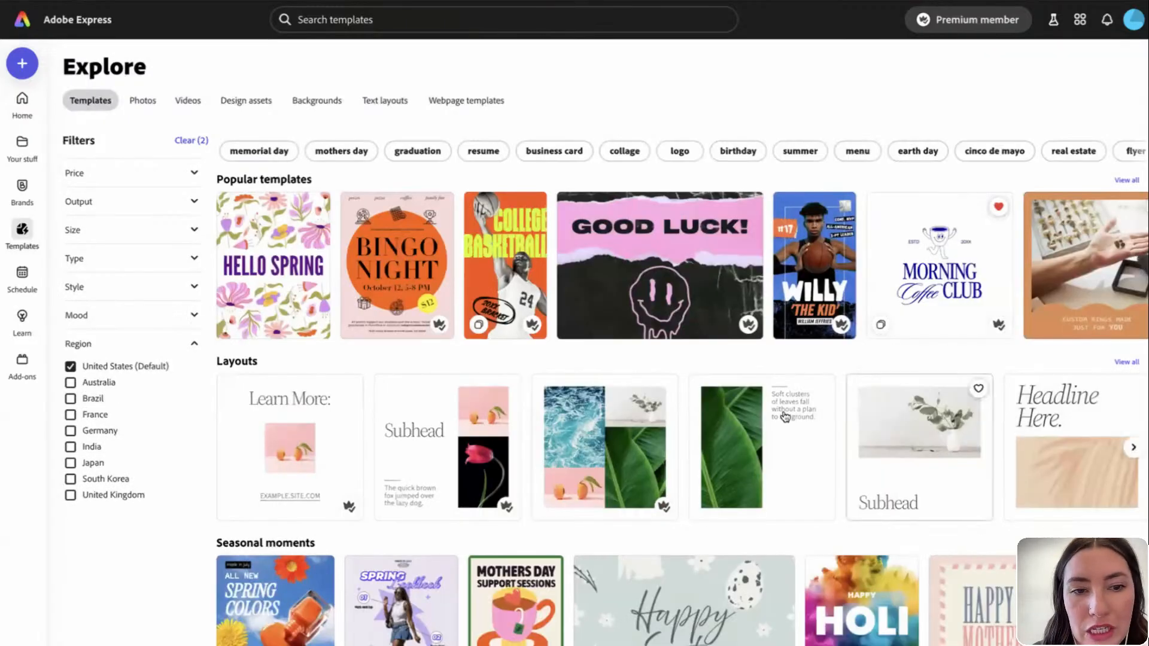
pyautogui.scroll(-10, 987, 399)
pyautogui.scroll(-10, 987, 400)
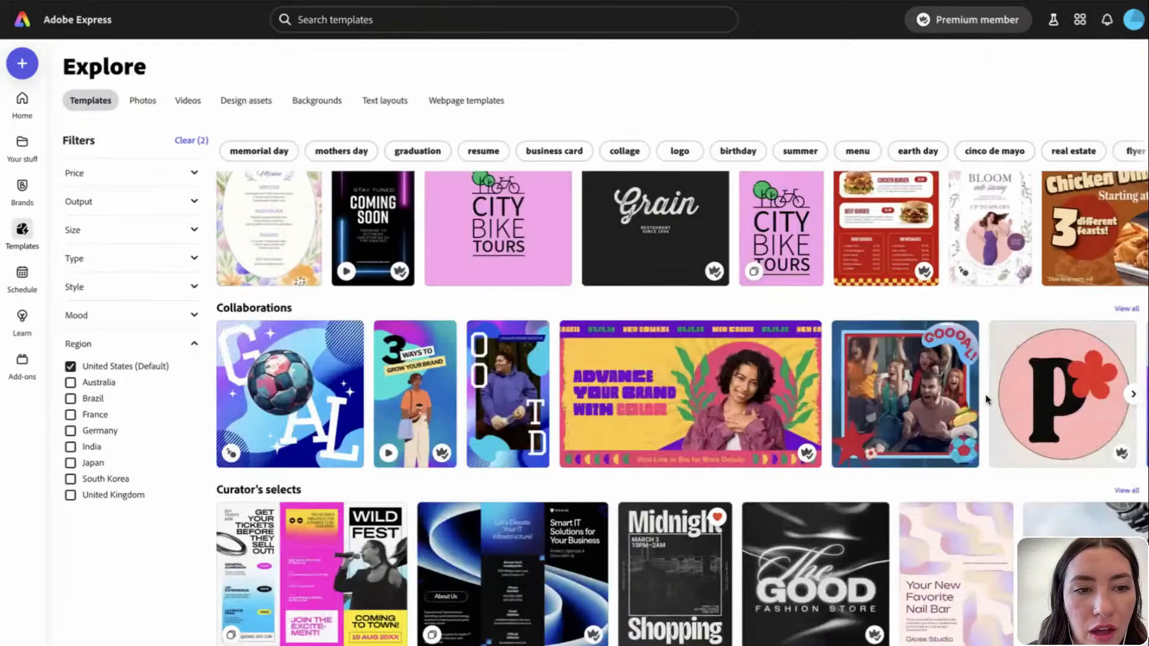
pyautogui.scroll(-10, 987, 399)
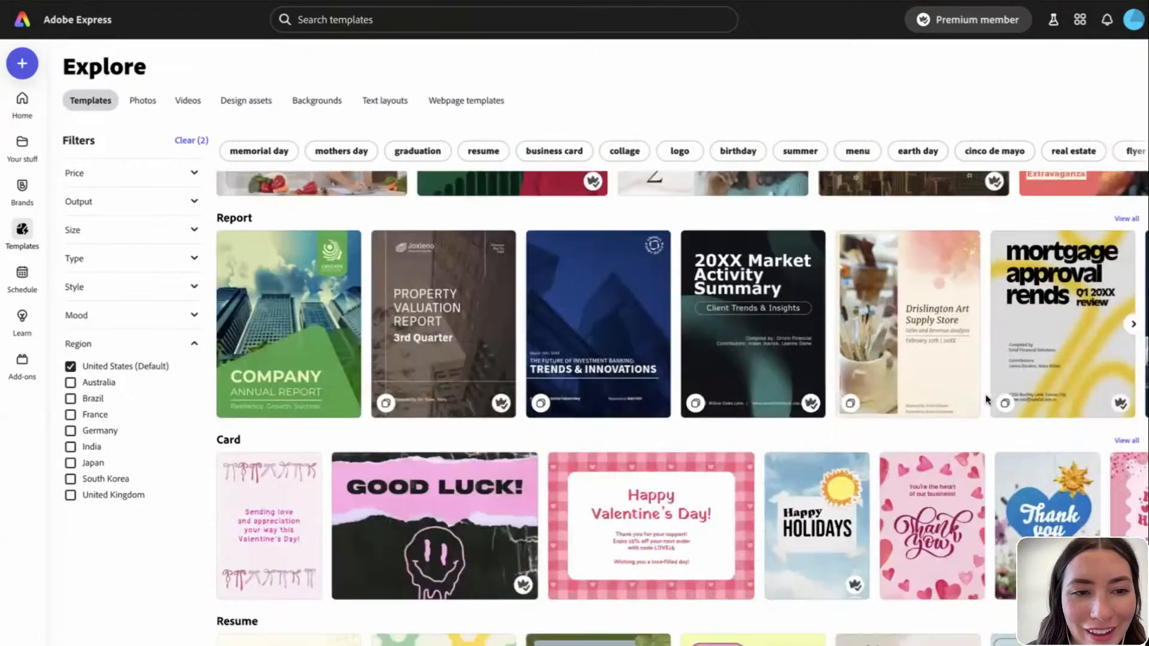
pyautogui.scroll(-7, 987, 400)
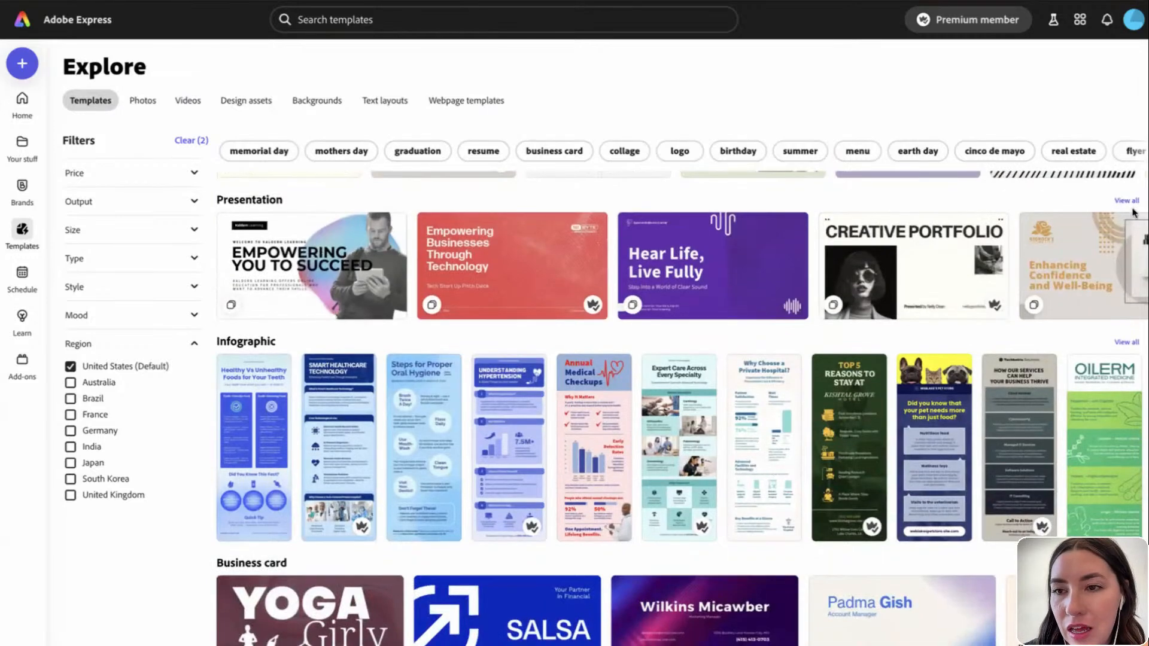
pyautogui.click(1129, 201)
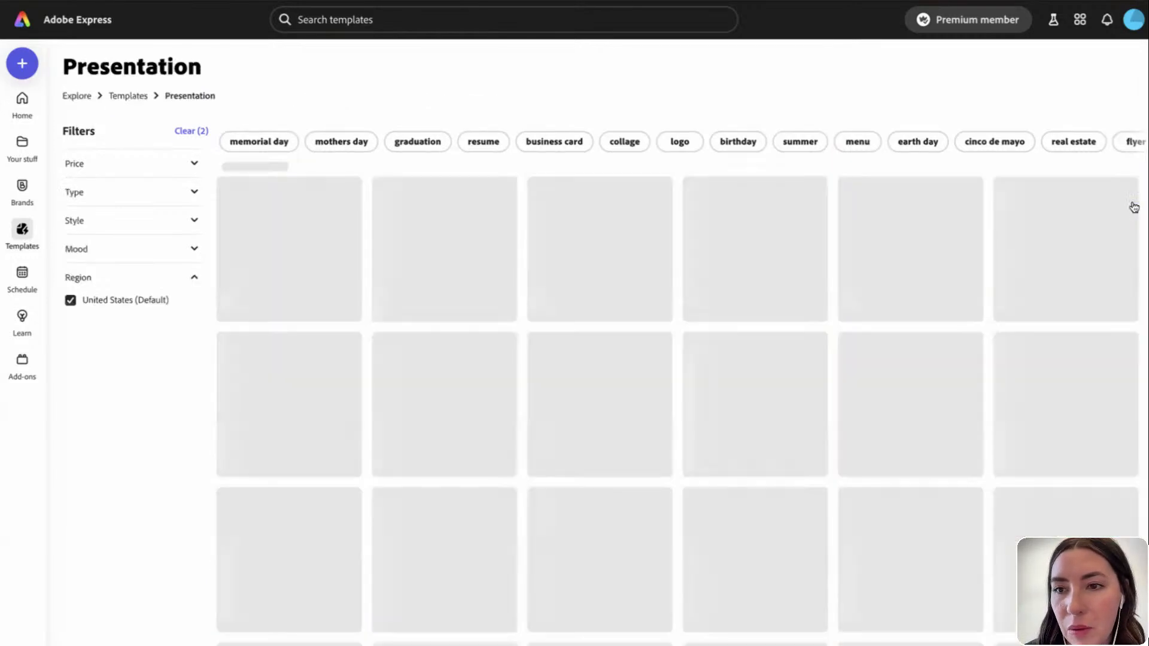
# - Look through the presentation template collection for suitable slide designs
pyautogui.scroll(-1, 1099, 295)
pyautogui.scroll(-1, 1099, 296)
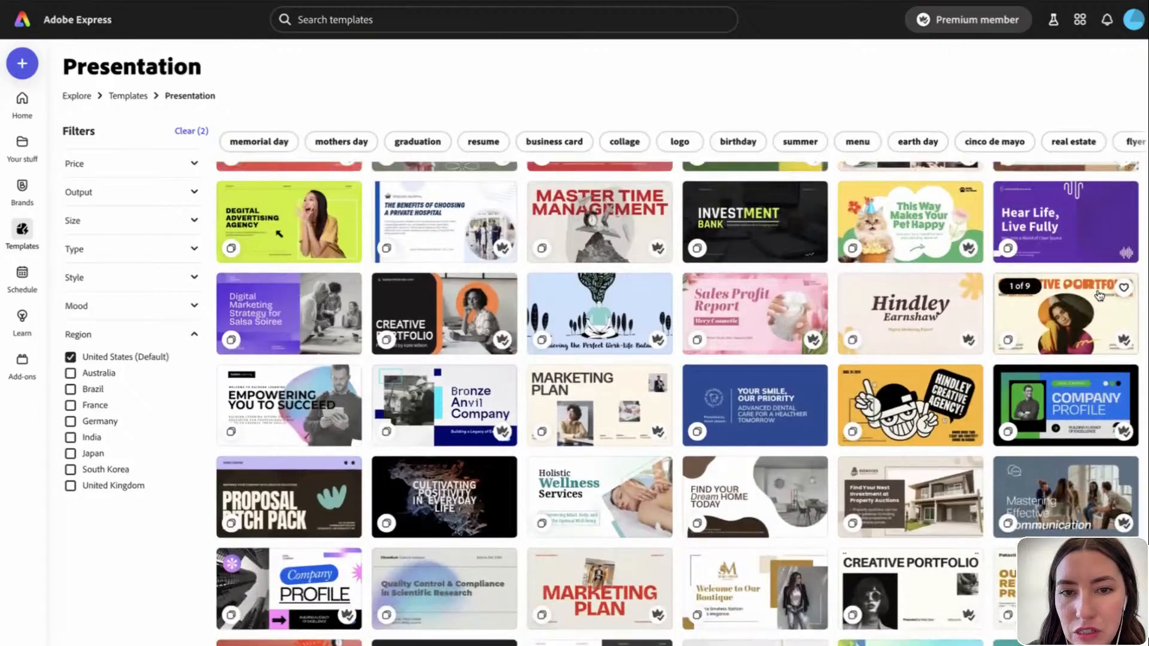
pyautogui.scroll(2, 1099, 295)
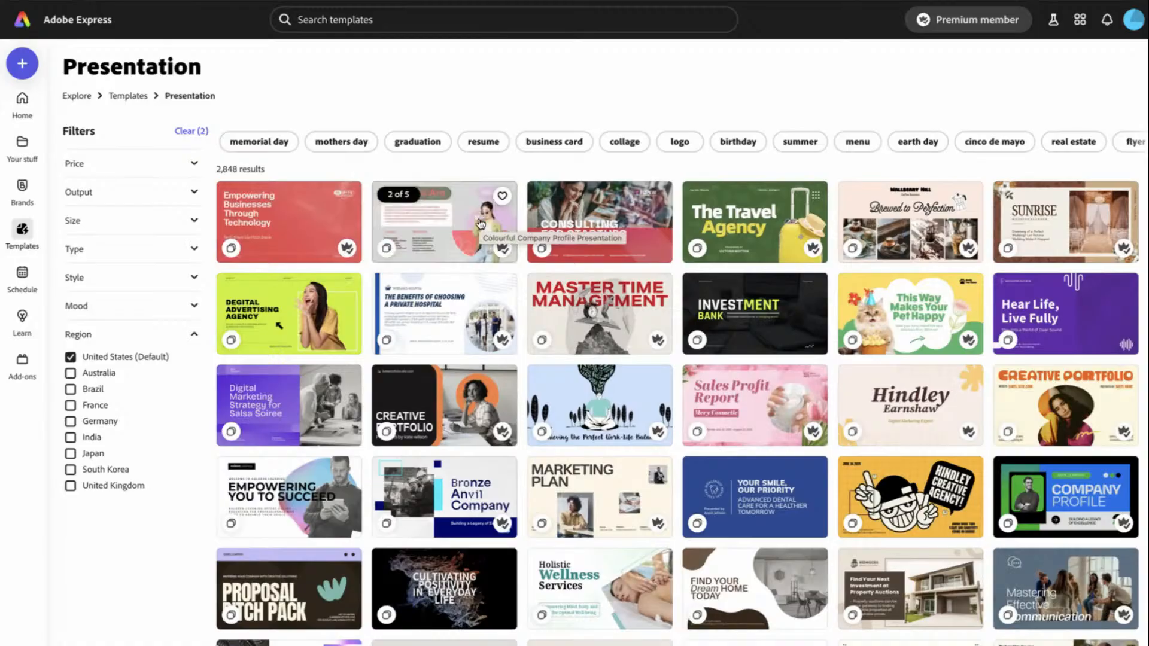
pyautogui.scroll(-10, 868, 480)
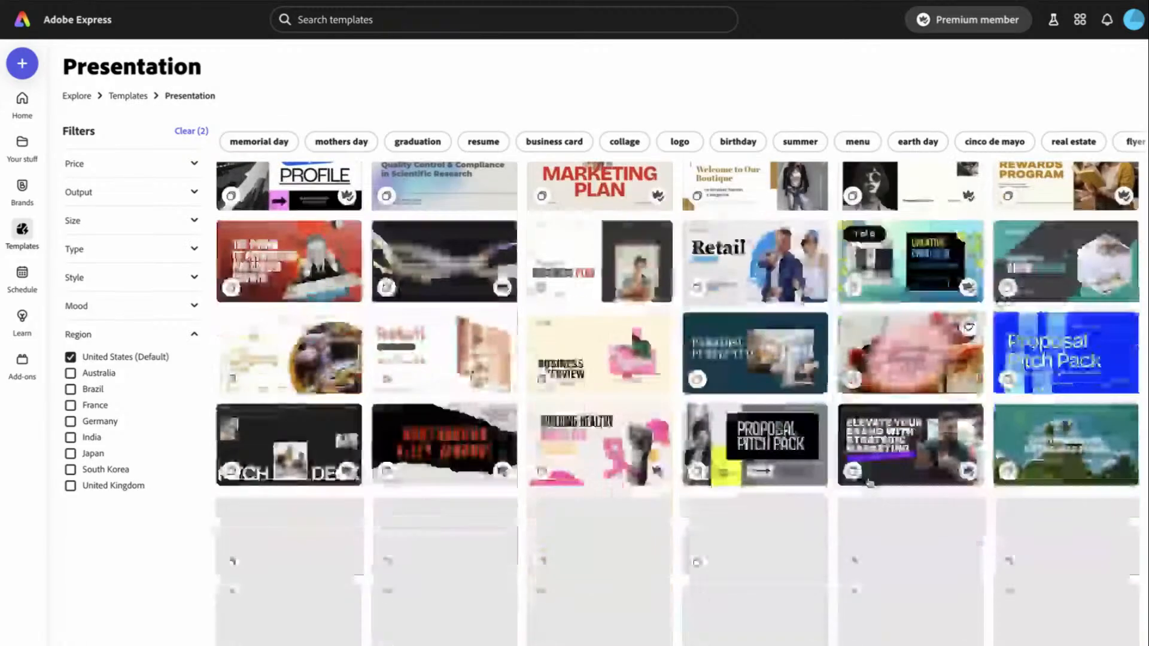
pyautogui.scroll(-8, 869, 482)
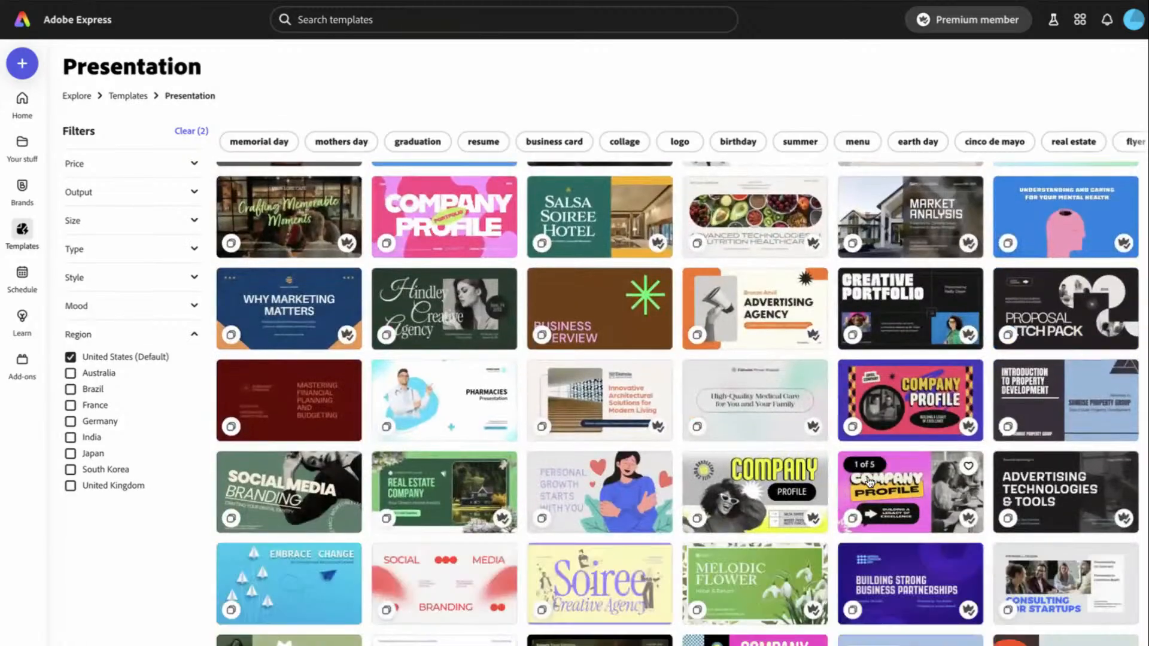
pyautogui.scroll(-8, 869, 482)
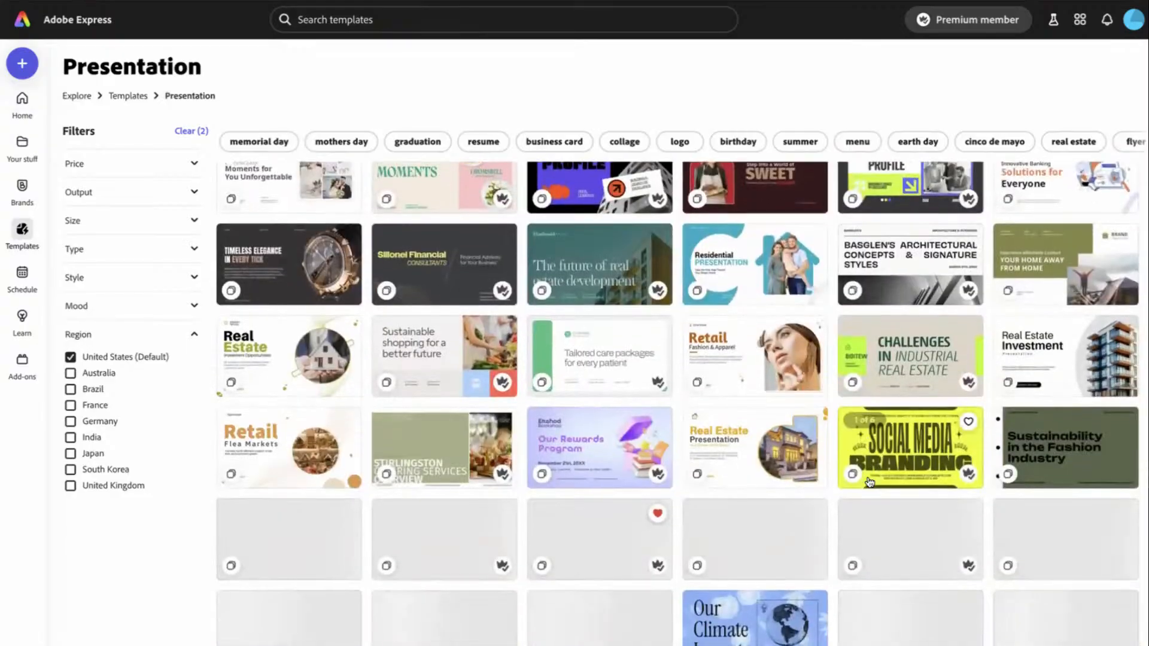
pyautogui.scroll(-1, 869, 482)
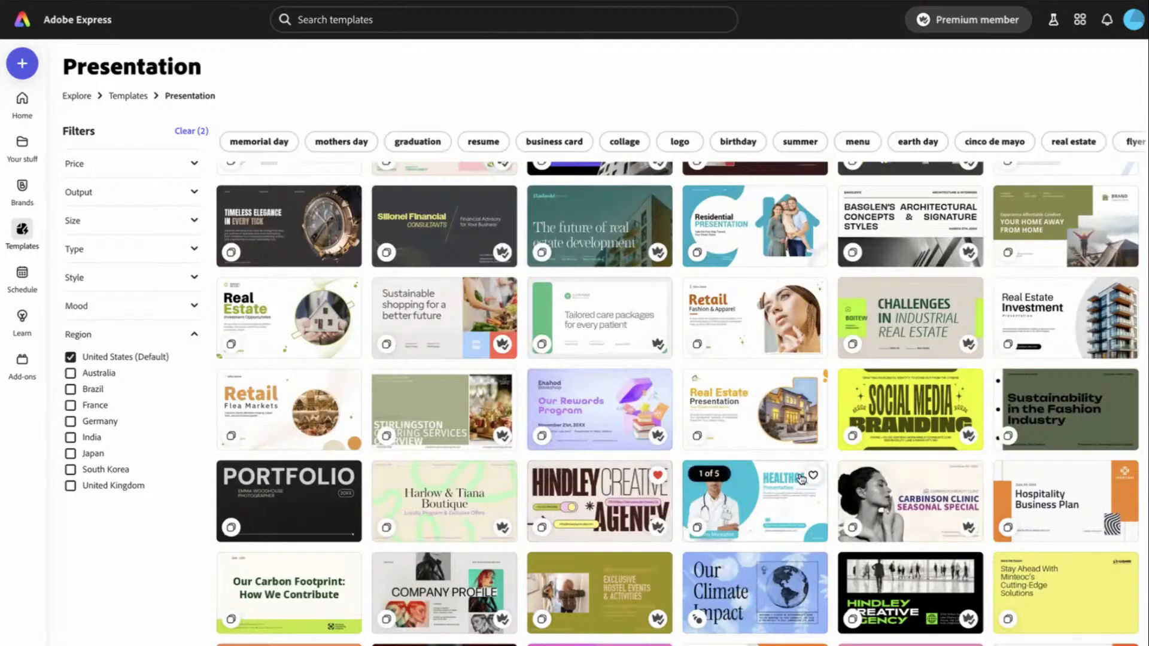
pyautogui.scroll(-6, 656, 490)
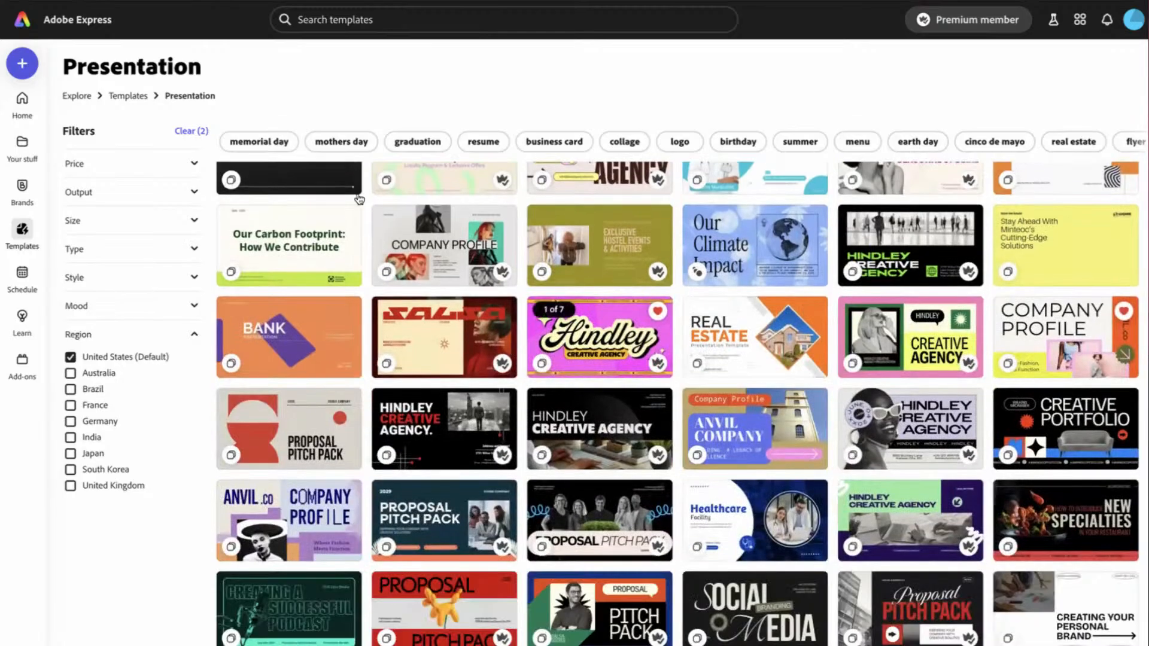
# - Start a new presentation from the favorited pink Hindley Creative Agency template
pyautogui.click(23, 100)
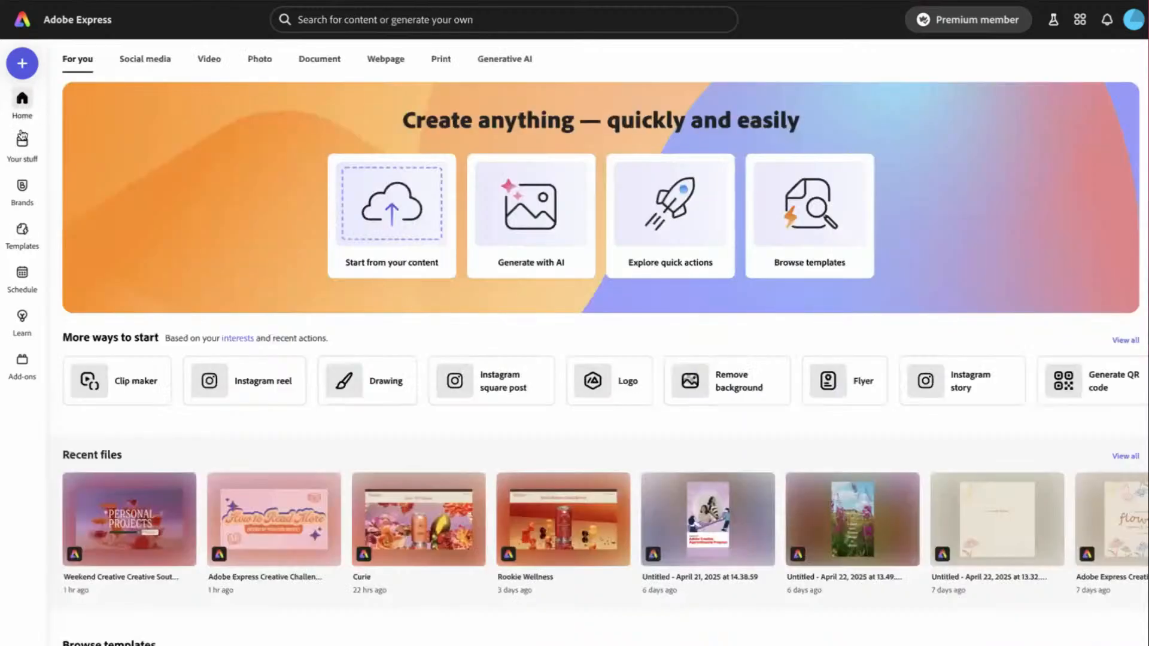
pyautogui.click(22, 144)
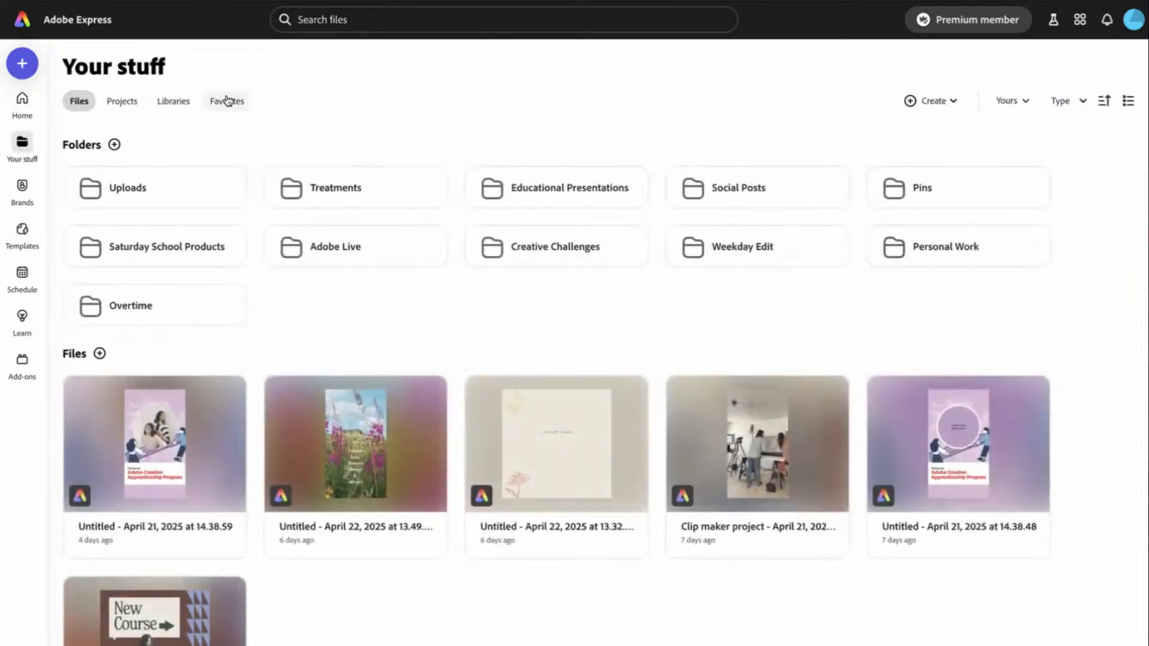
pyautogui.click(227, 101)
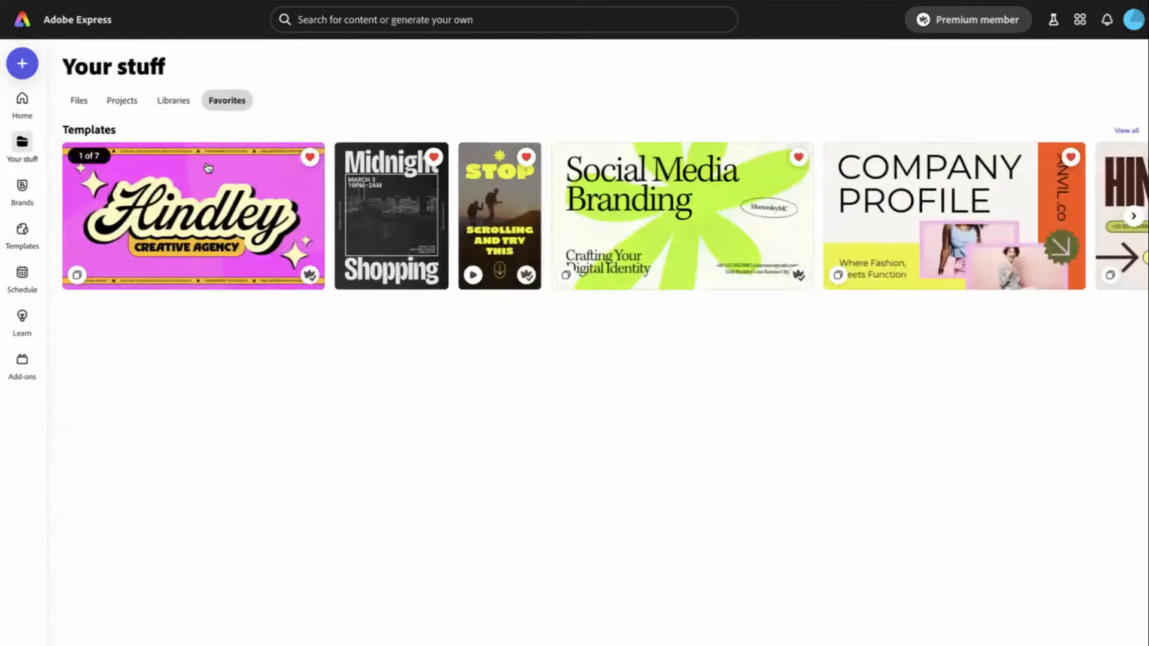
pyautogui.click(263, 189)
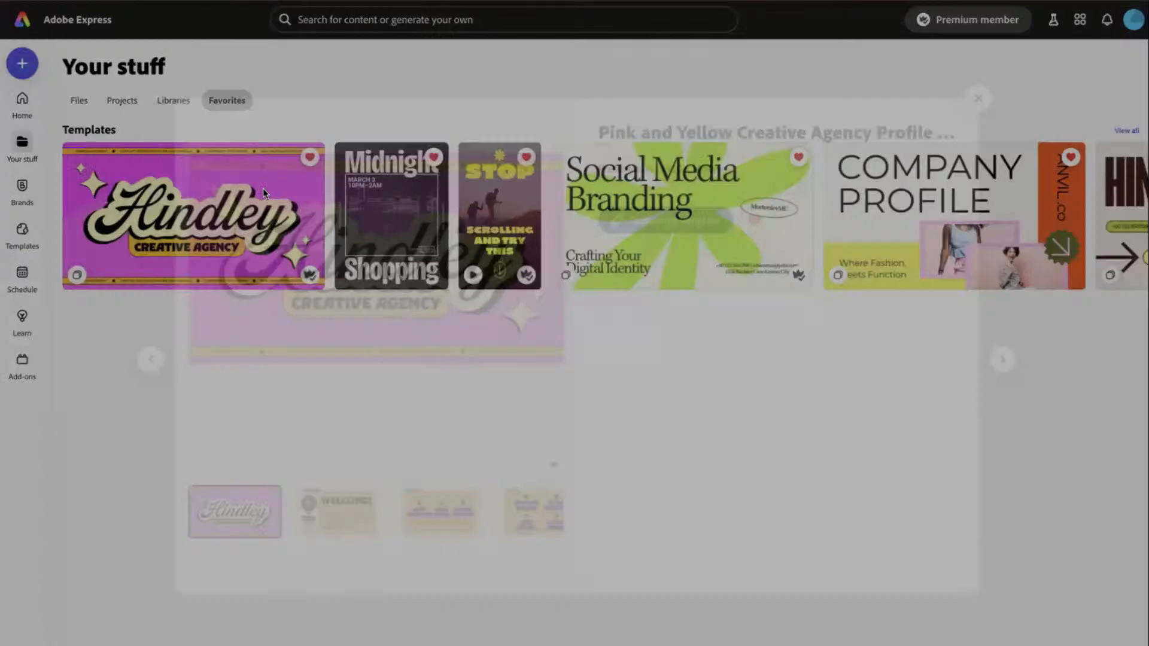
pyautogui.click(699, 209)
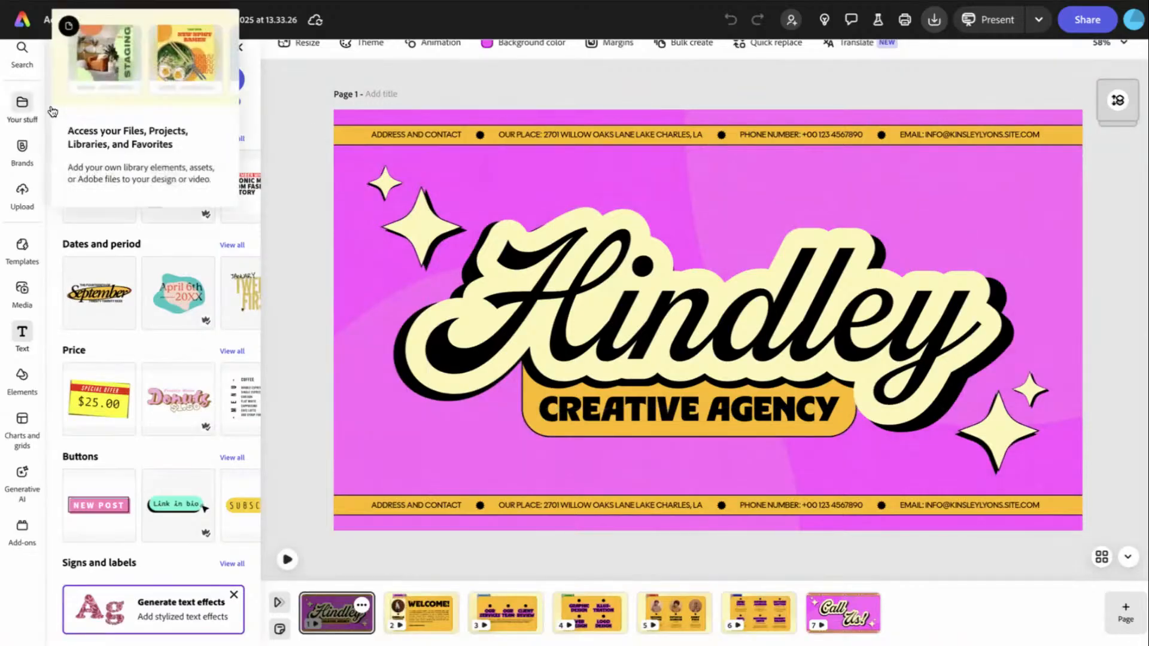
# - View the Reading brand's color palette and fonts, and return to the list of brands
pyautogui.click(22, 150)
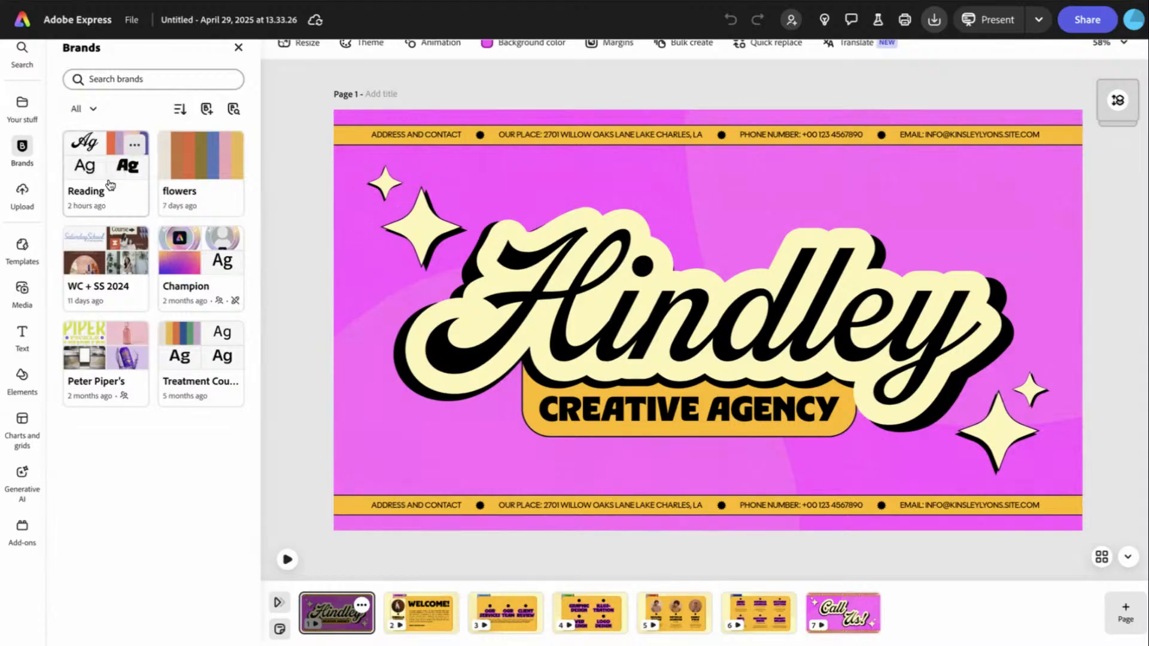
pyautogui.click(124, 208)
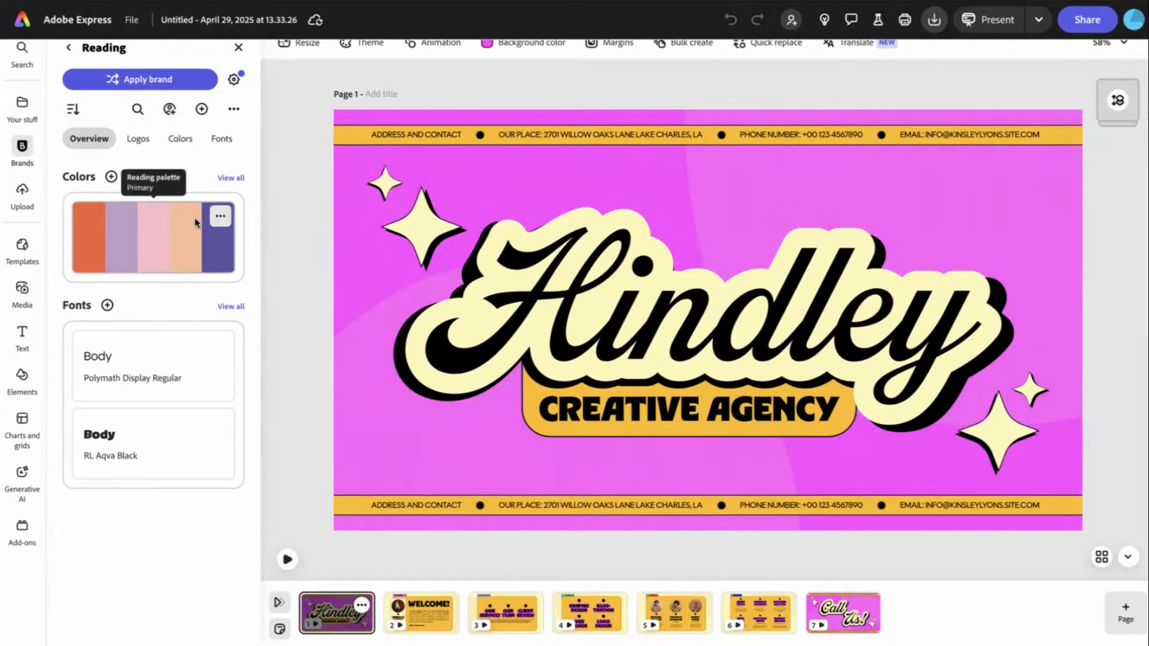
pyautogui.click(68, 48)
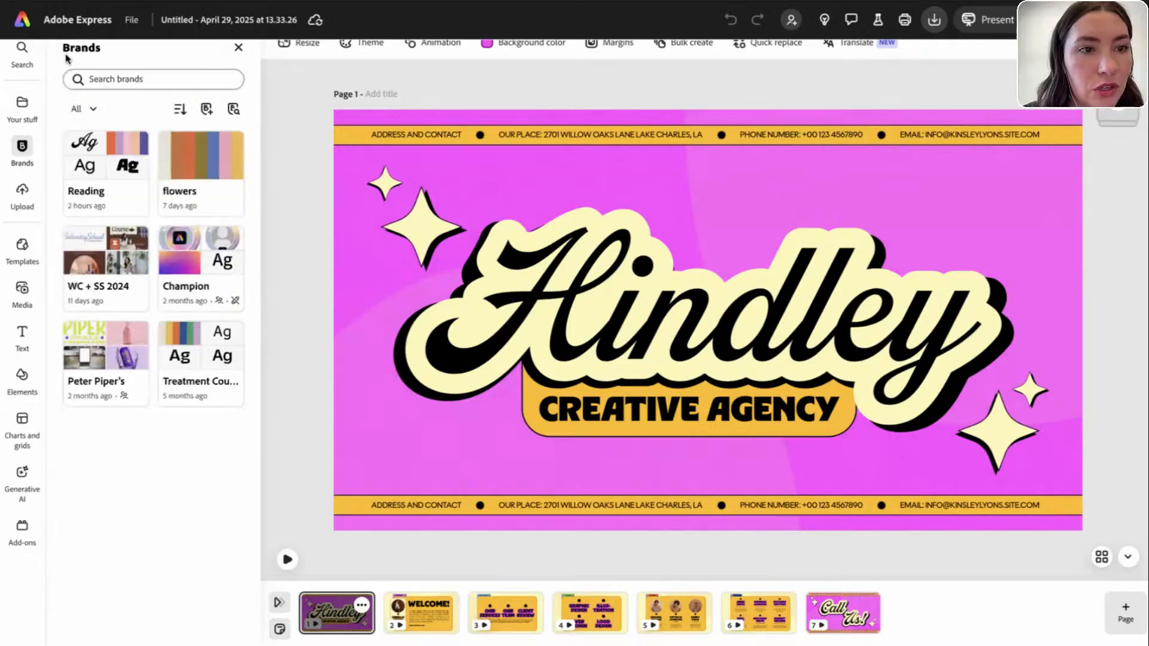
# - Review the logos, colors, fonts, templates and assets stored in the WC + SS 2024 brand
pyautogui.click(101, 299)
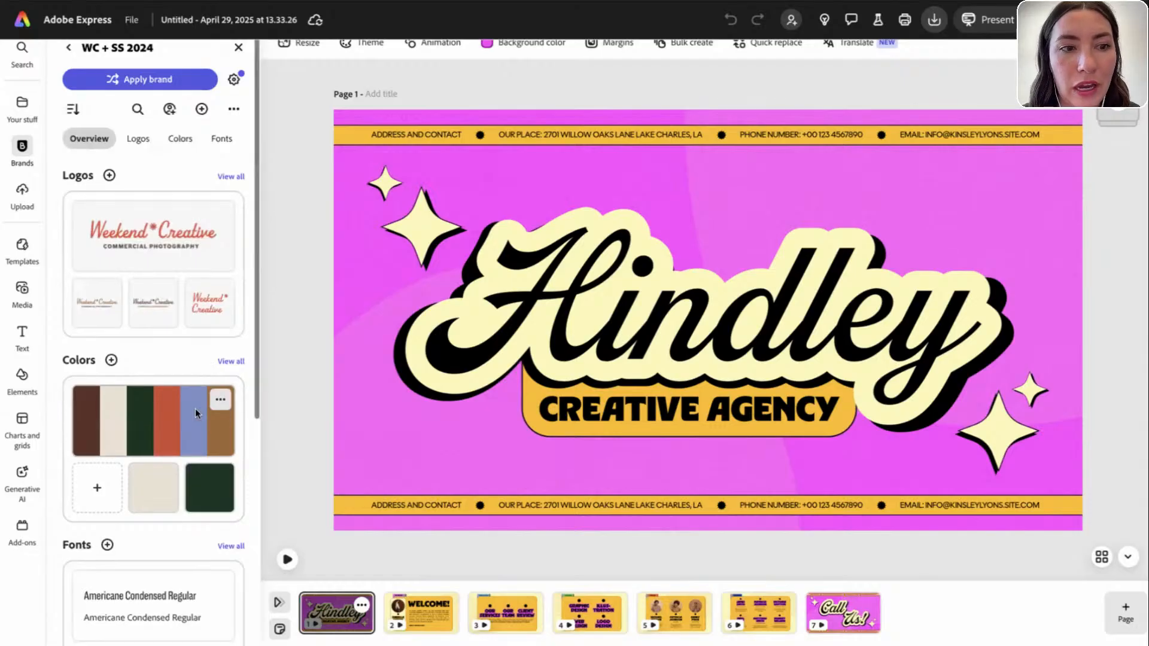
pyautogui.scroll(-4, 200, 389)
pyautogui.scroll(-3, 195, 410)
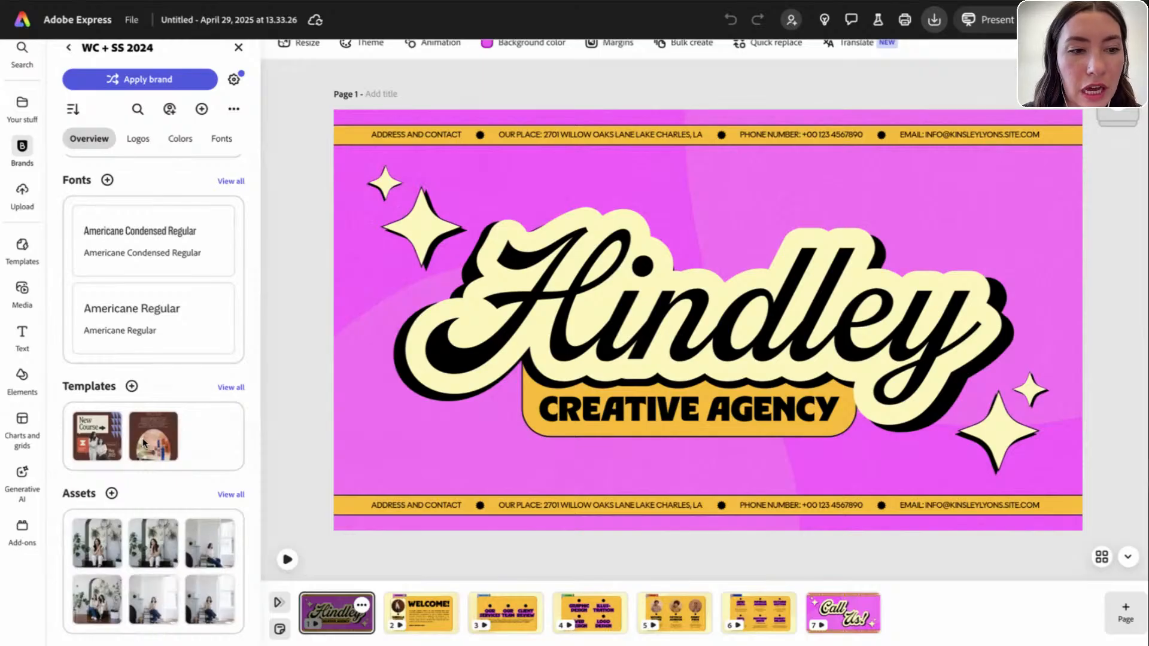
pyautogui.scroll(2, 150, 317)
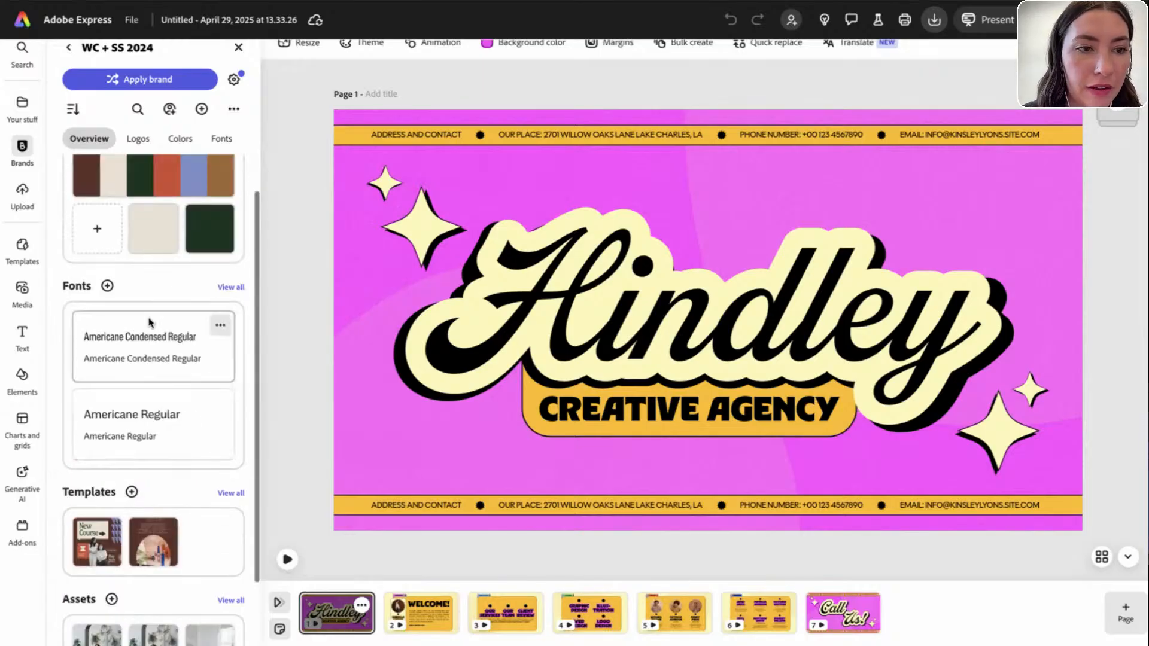
pyautogui.scroll(4, 175, 179)
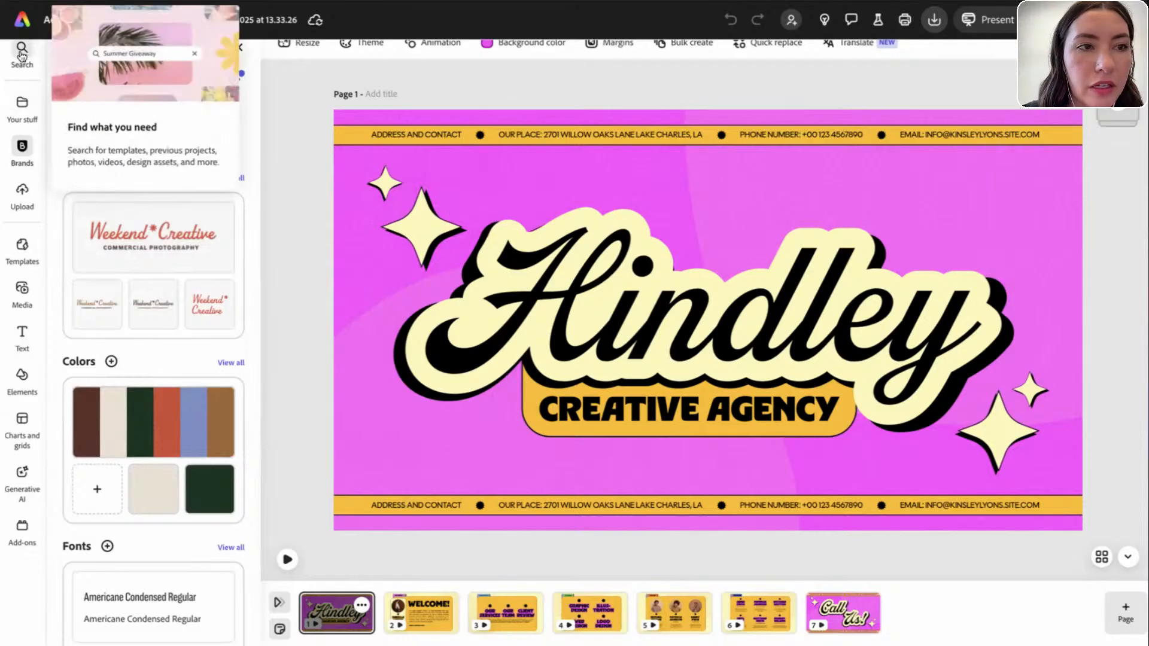
# - Leave the presentation, create a new brand named "New", and view the content types that can be added to it
pyautogui.click(22, 103)
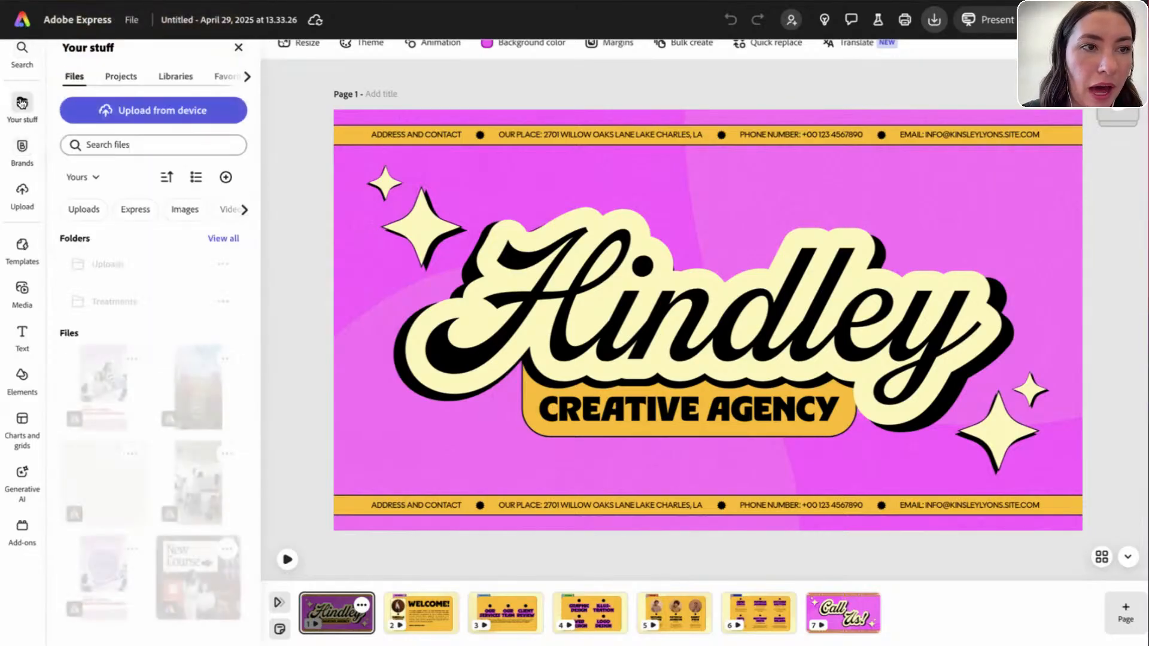
pyautogui.click(20, 17)
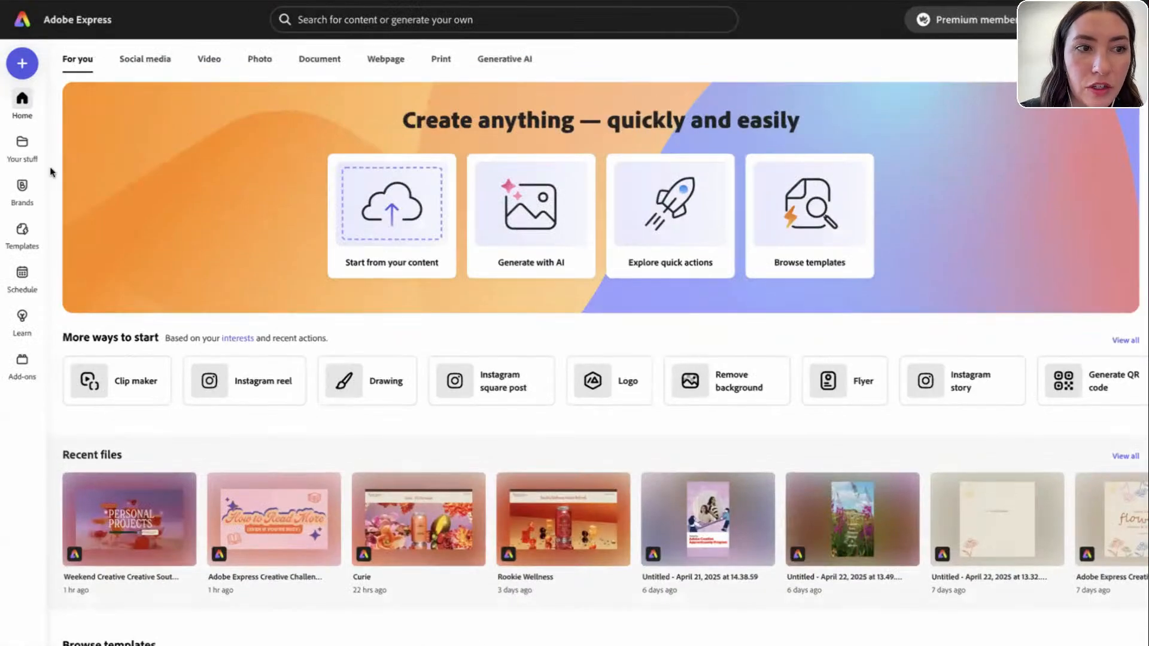
pyautogui.click(25, 186)
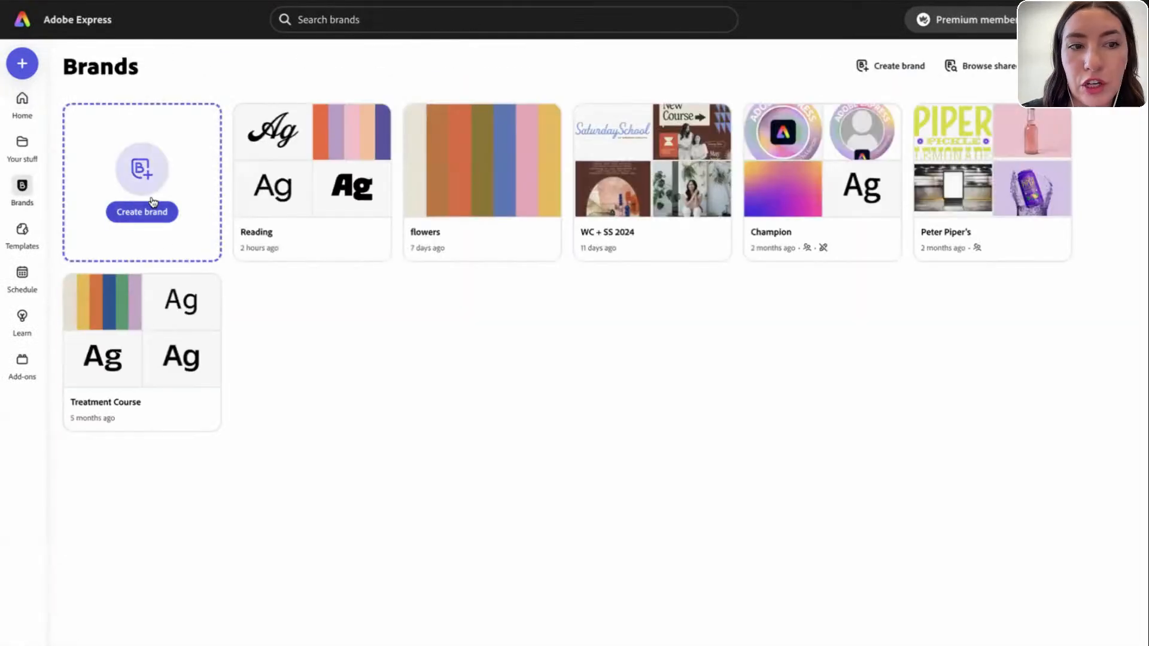
pyautogui.click(142, 220)
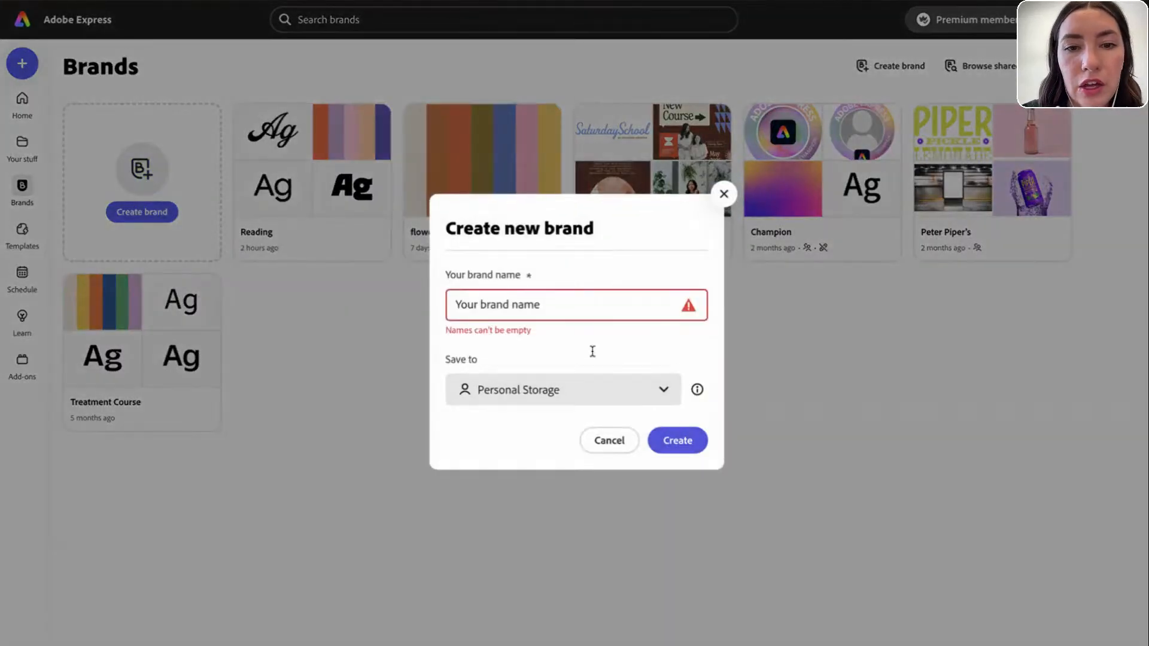
pyautogui.click(535, 297)
pyautogui.write('New')
pyautogui.press('Return')
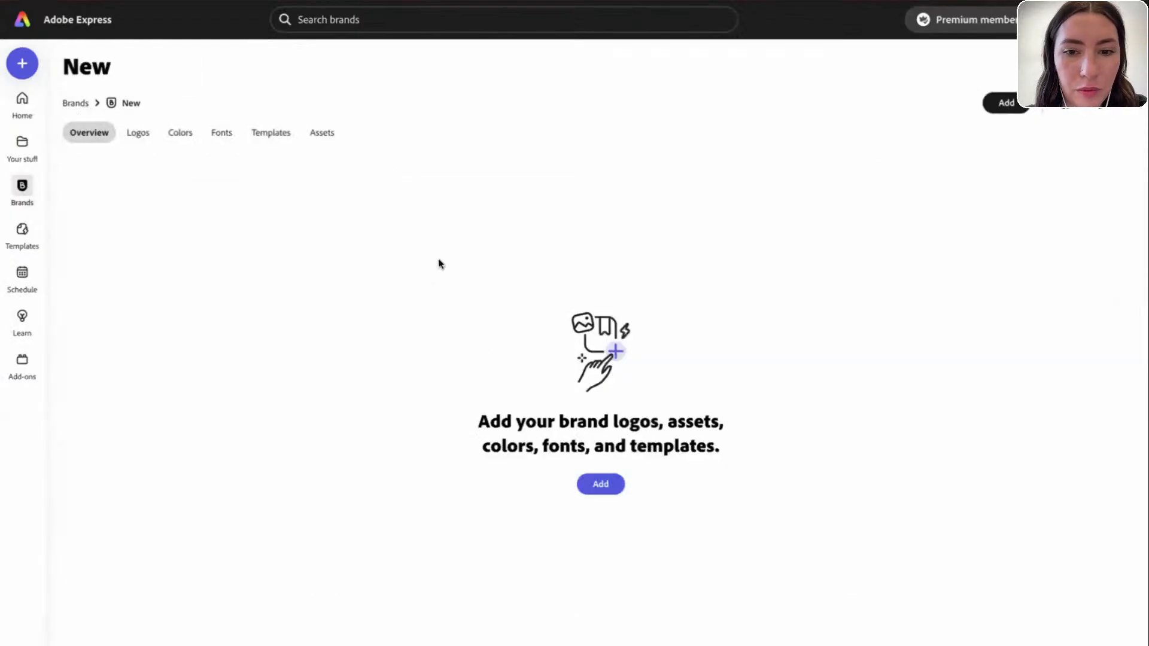
pyautogui.click(617, 487)
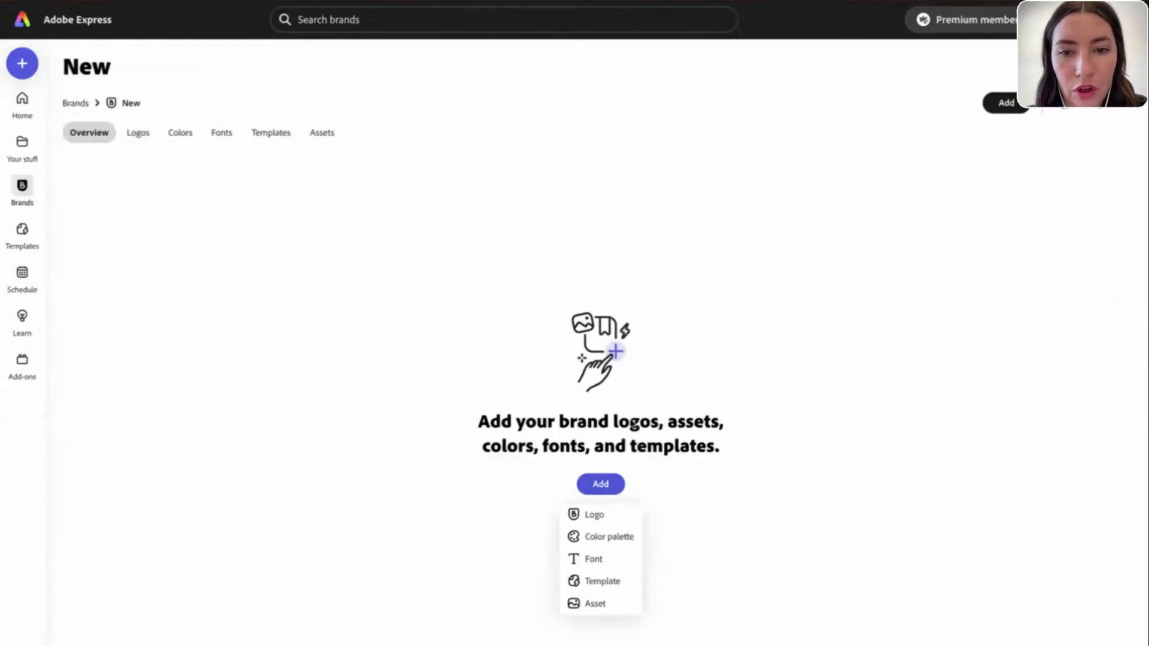
pyautogui.click(742, 526)
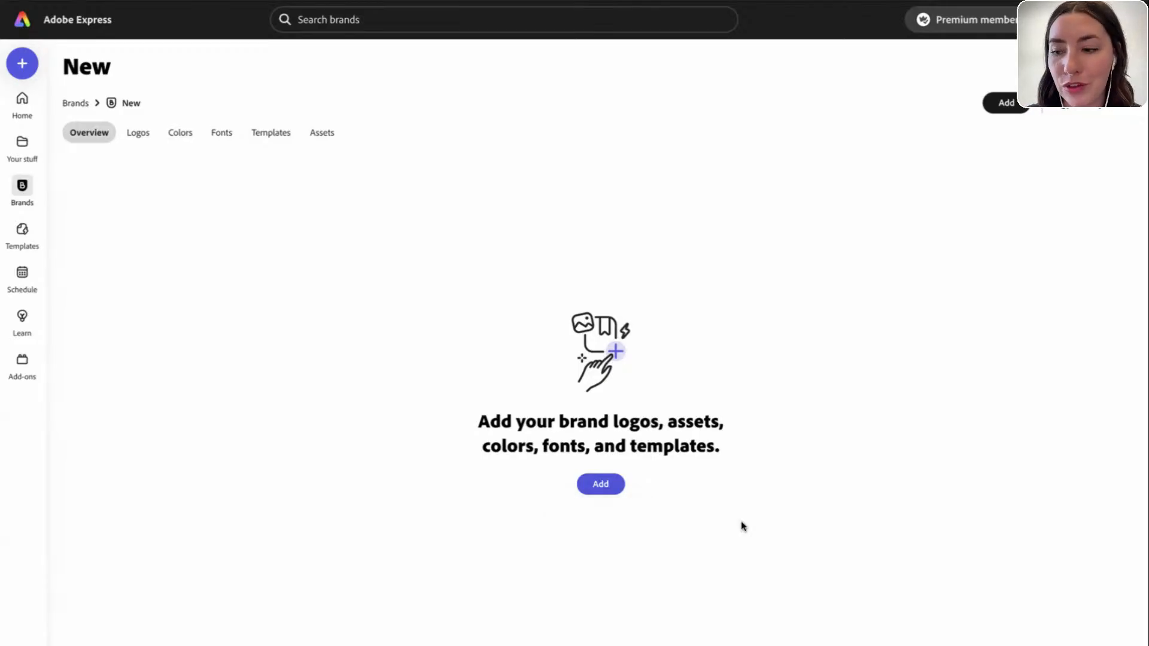
# - Return to the favorite templates and create another presentation from the pink and yellow Hindley Creative Agency template
pyautogui.click(22, 100)
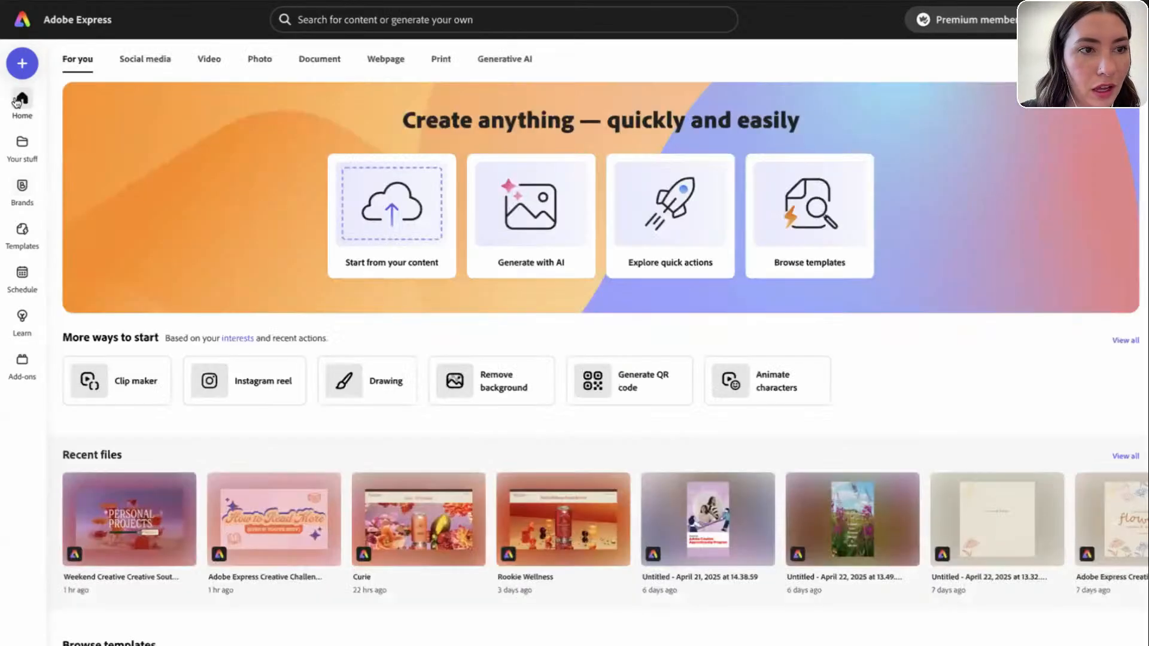
pyautogui.moveTo(22, 189)
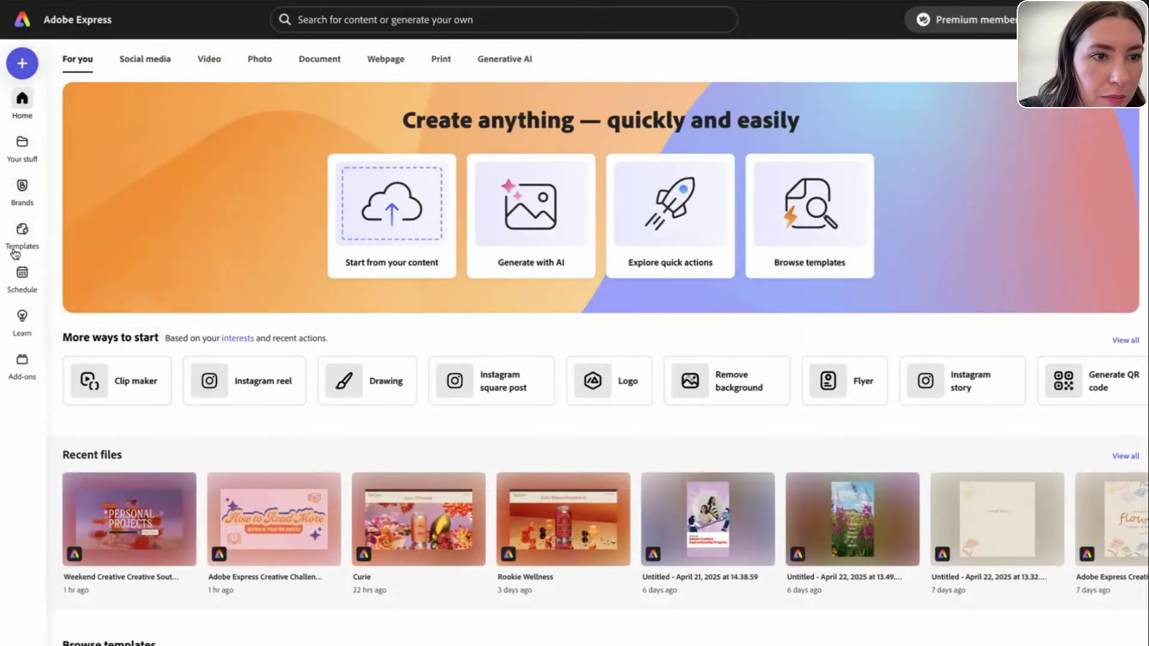
pyautogui.click(22, 148)
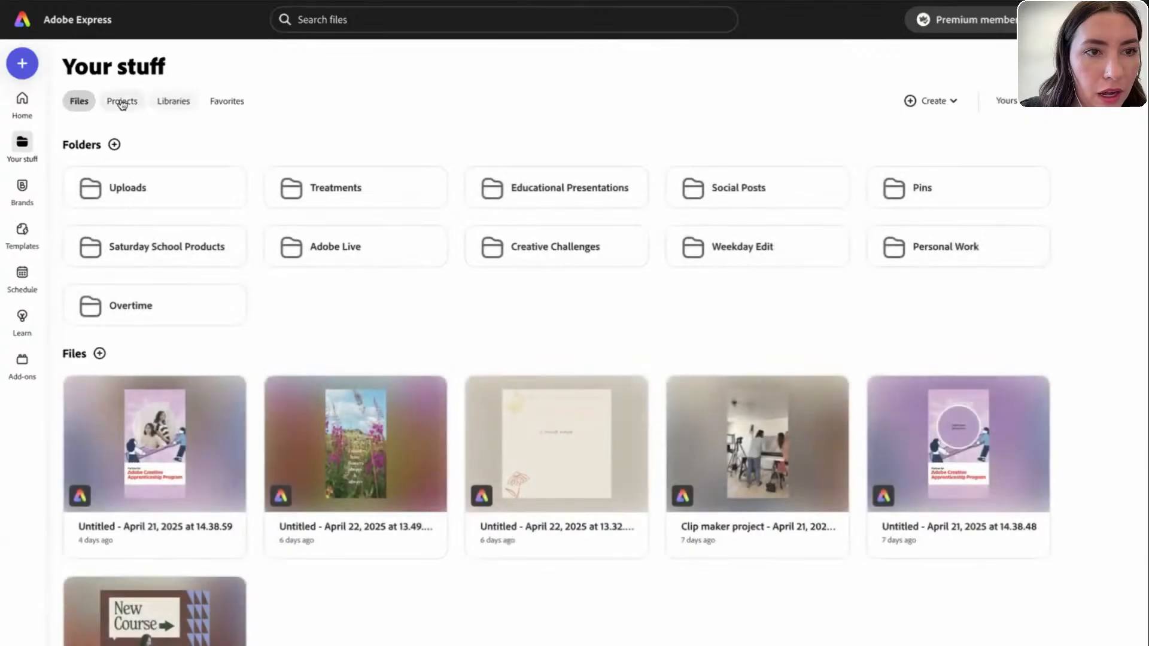
pyautogui.click(236, 103)
pyautogui.click(227, 198)
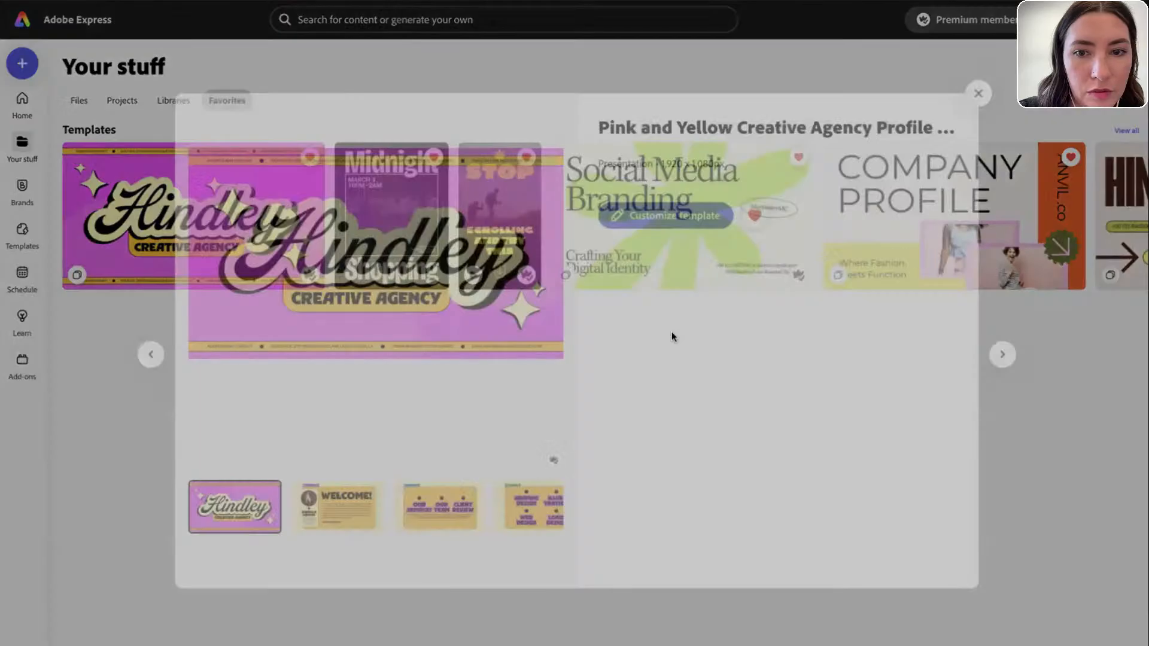
pyautogui.click(670, 206)
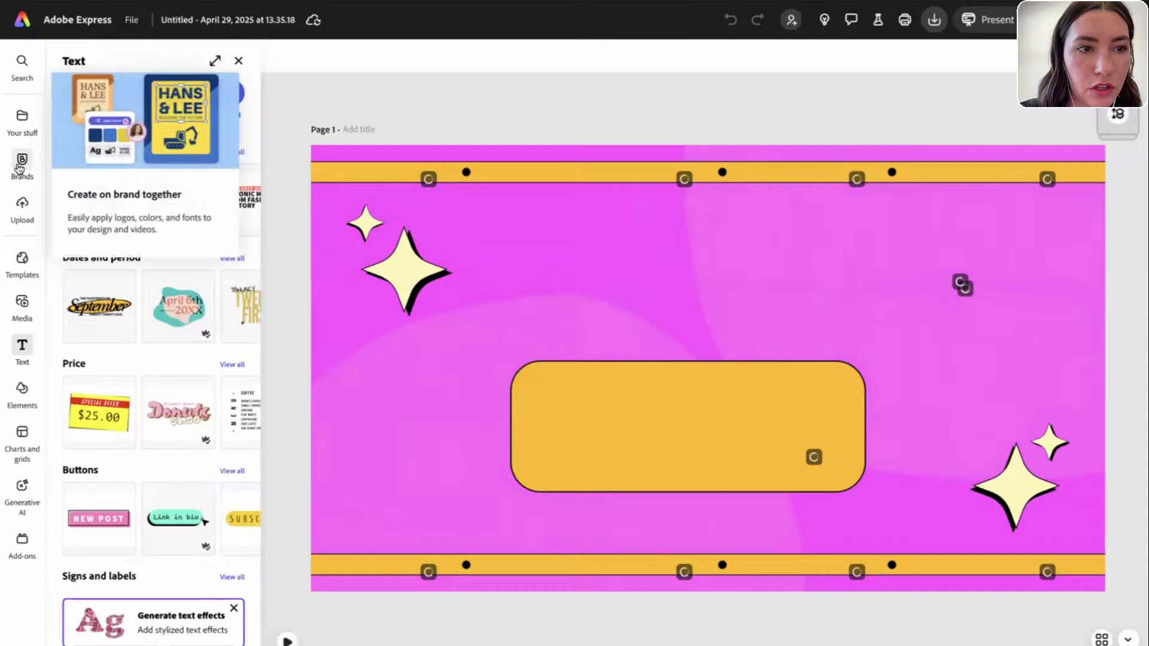
# - Switch from the New brand to the Reading brand and apply its colors to the first page
pyautogui.click(21, 157)
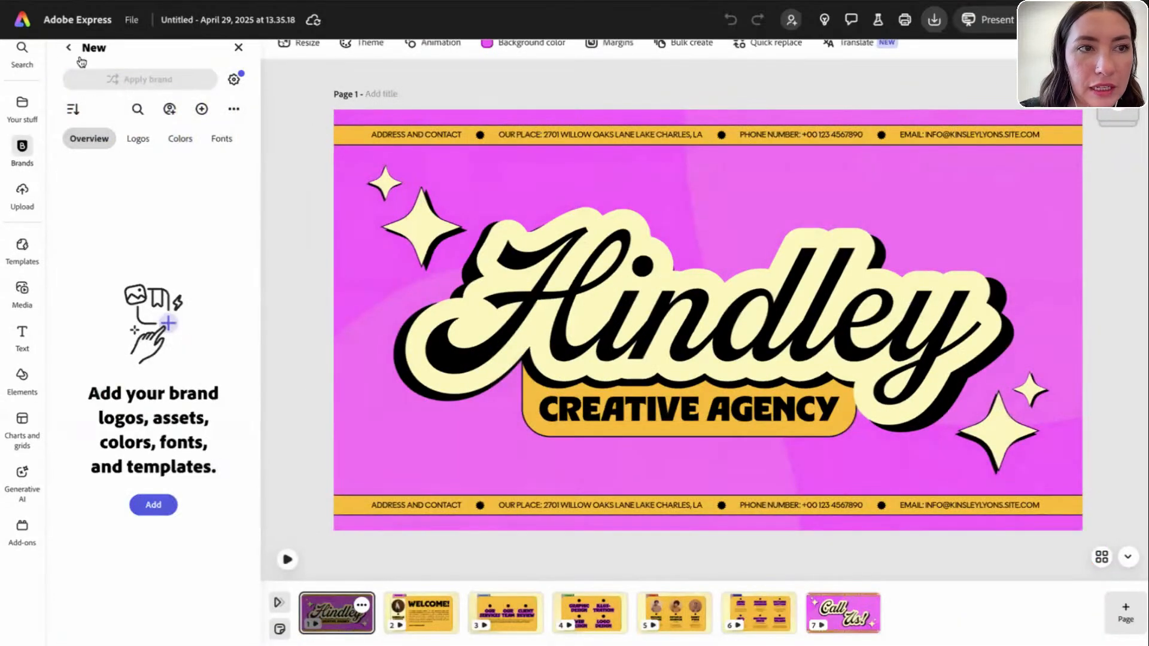
pyautogui.click(68, 47)
pyautogui.click(176, 160)
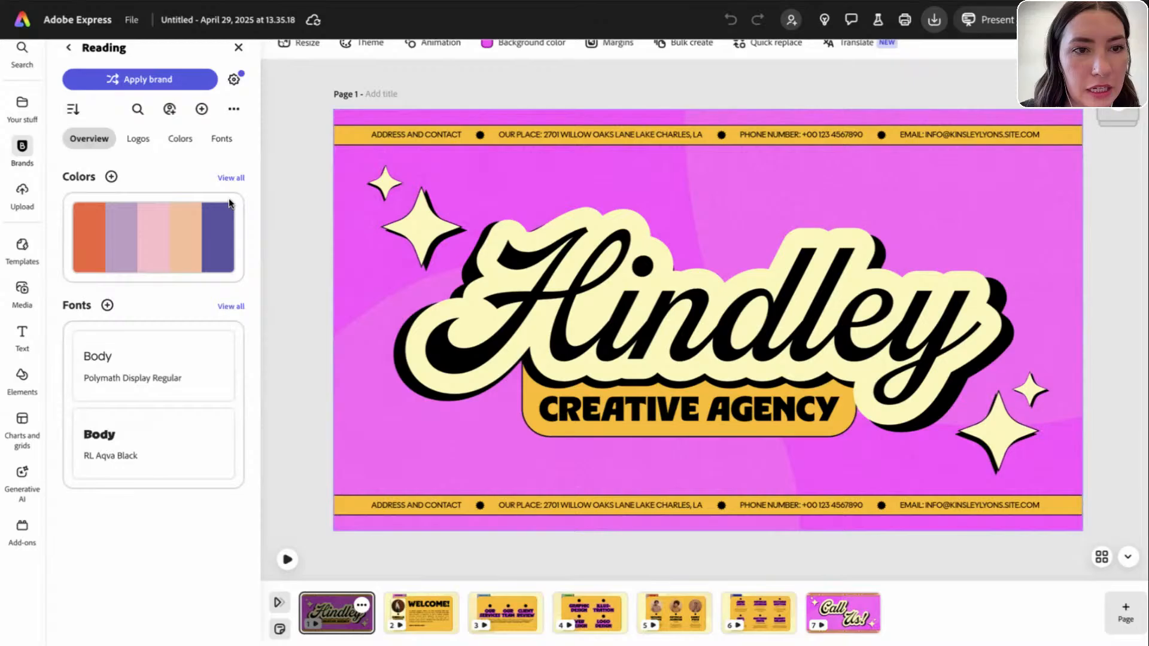
pyautogui.click(190, 221)
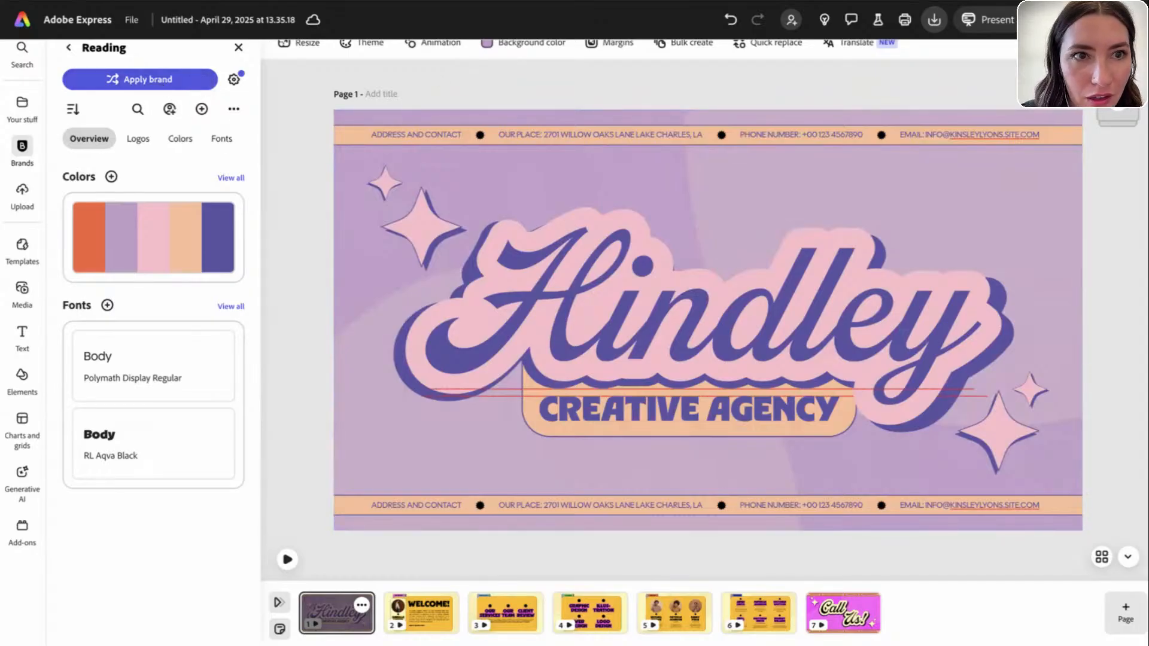
# - Shuffle the page theme's Reading colors until the first page has an orange background with pink and purple lettering
pyautogui.click(364, 45)
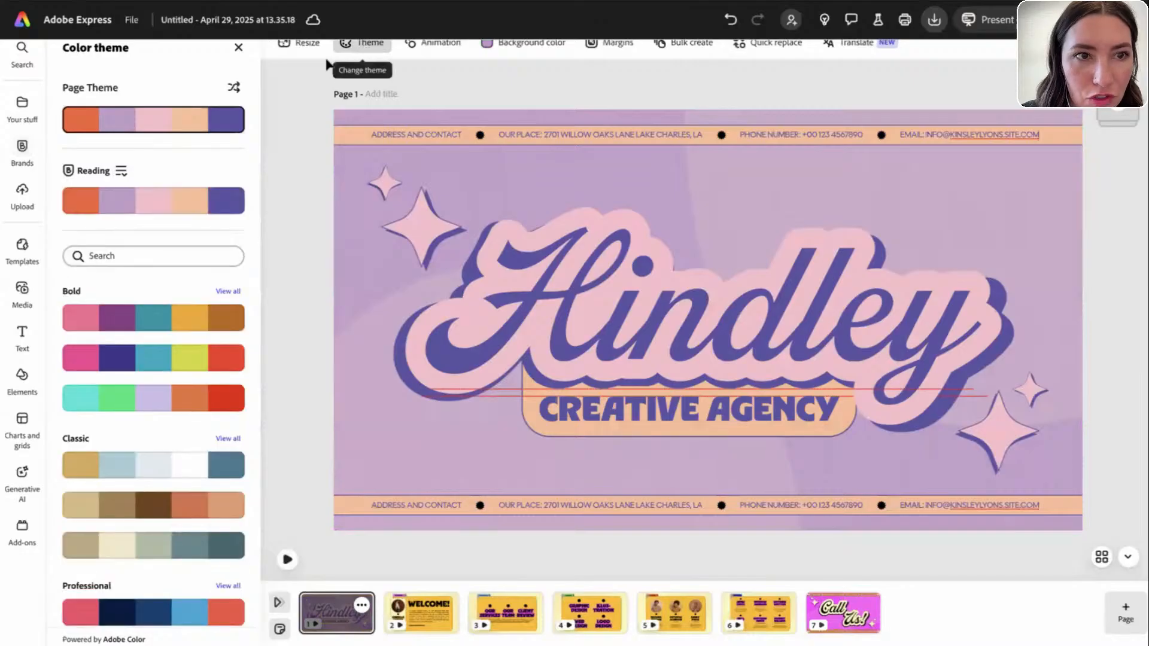
pyautogui.click(233, 88)
pyautogui.click(234, 88)
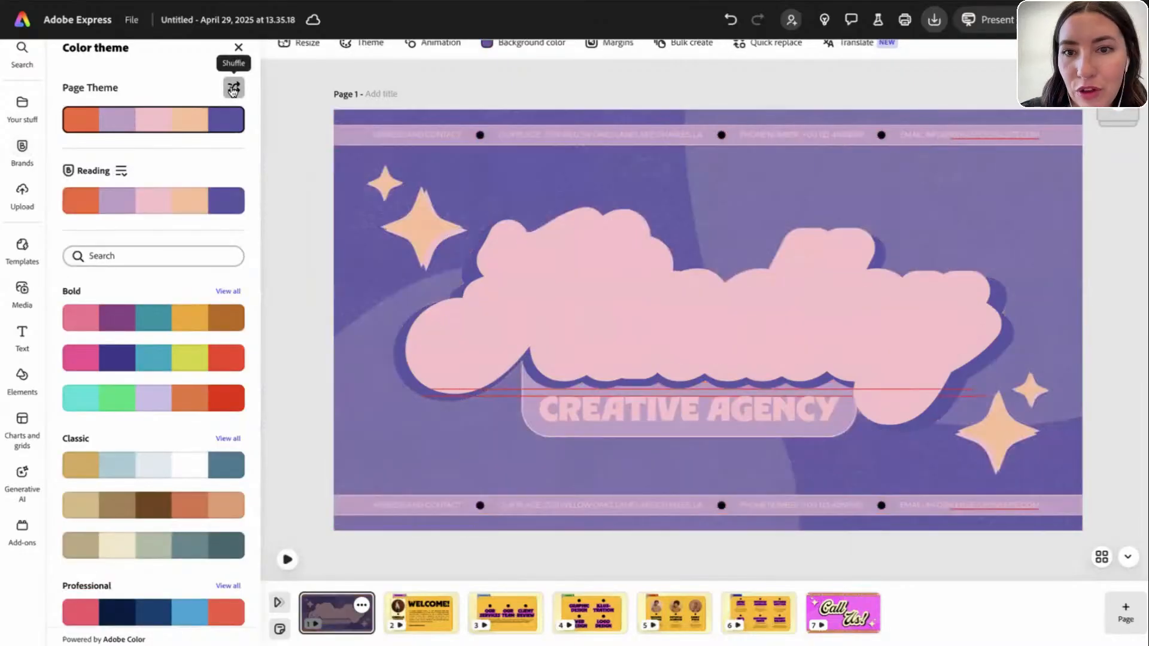
pyautogui.click(233, 88)
pyautogui.click(233, 88)
pyautogui.click(233, 88)
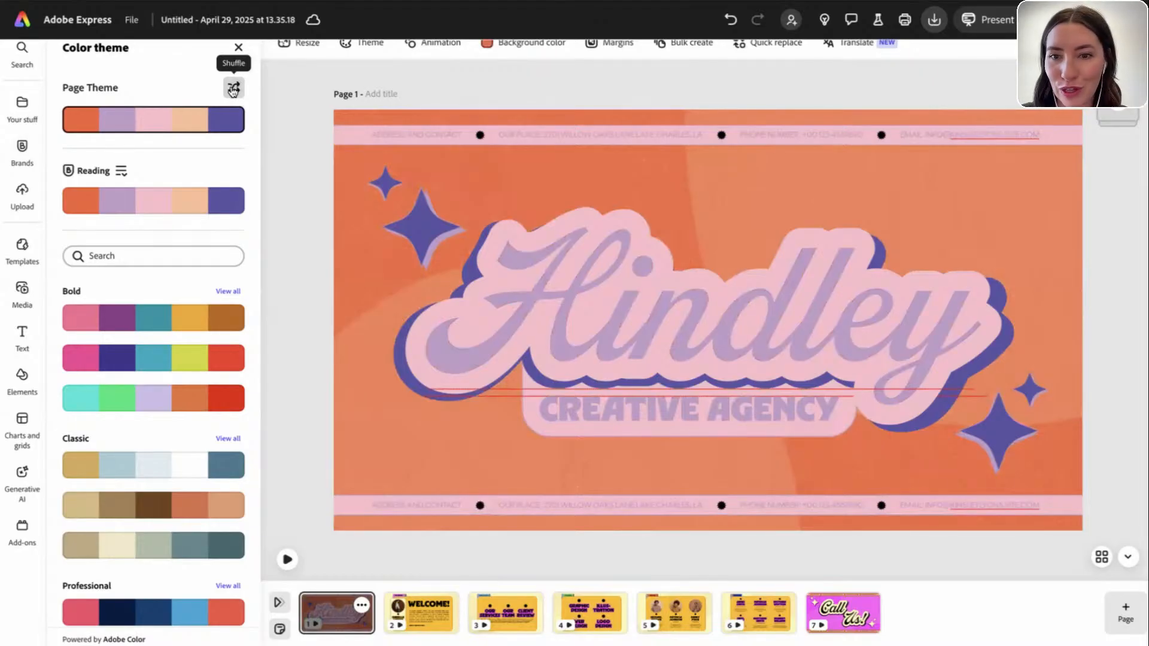
# - Set the fill of the Hindley title text to the dark purple page theme color
pyautogui.click(537, 318)
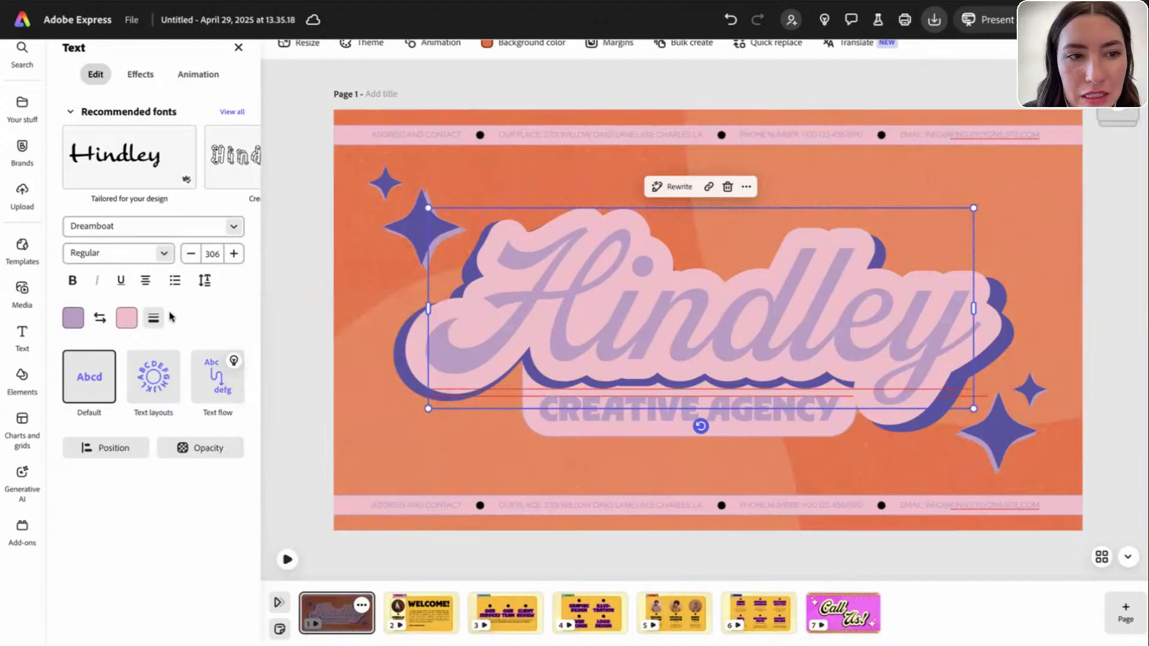
pyautogui.click(73, 318)
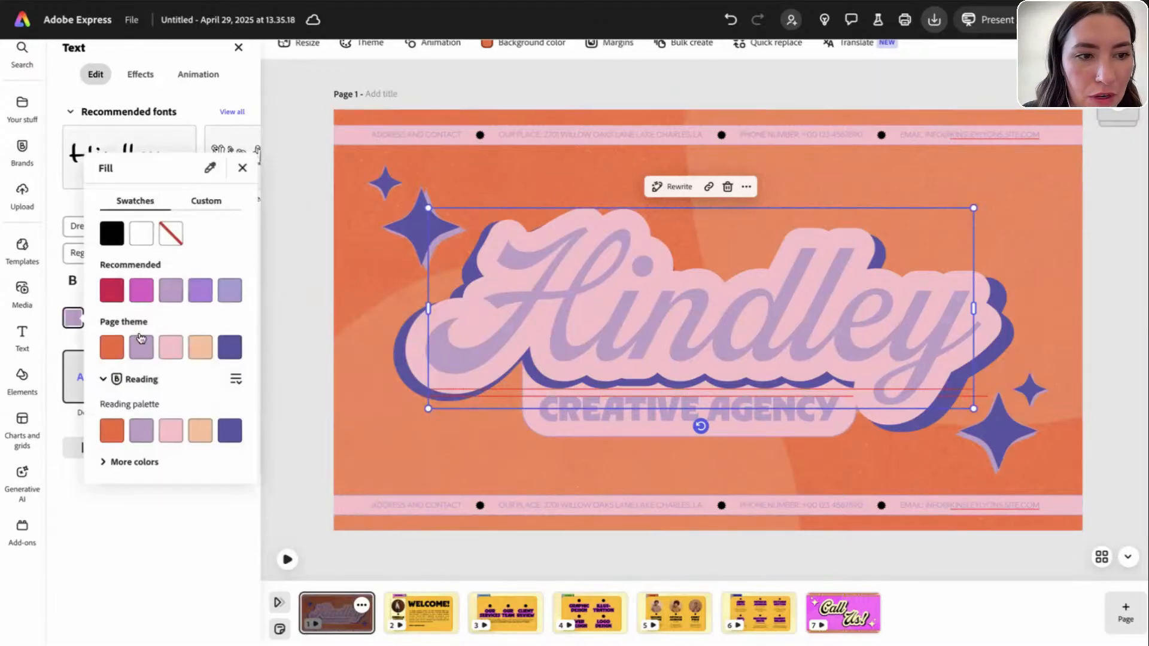
pyautogui.click(232, 345)
pyautogui.click(310, 344)
pyautogui.click(310, 345)
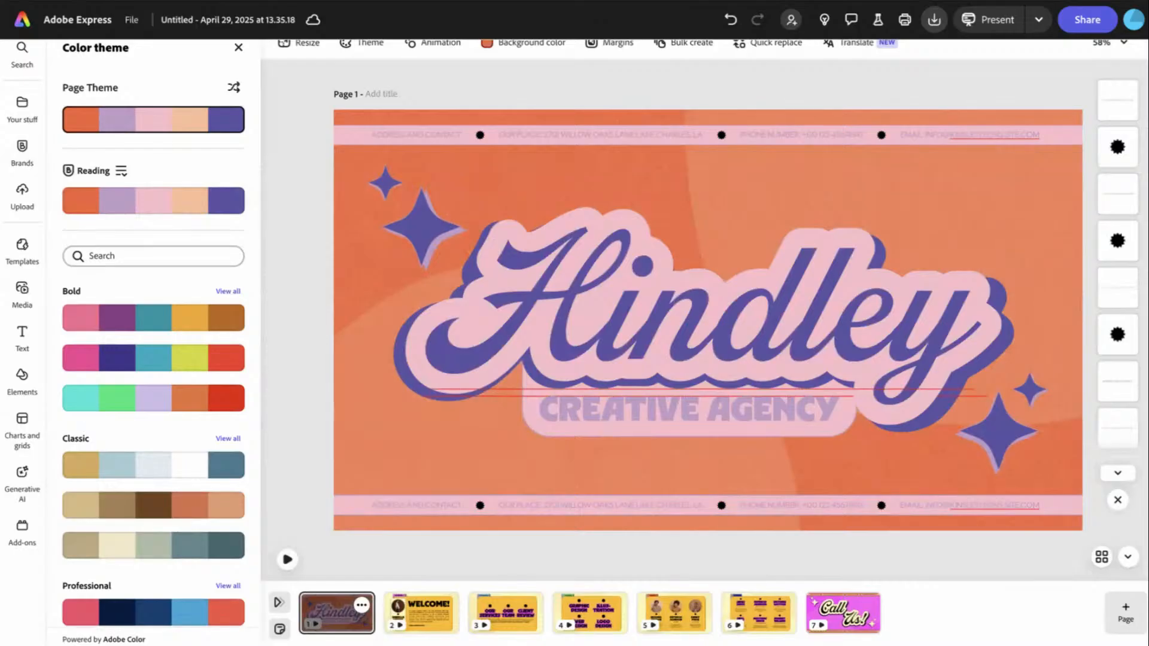
# - Examine the first page's layers, checking the texture images and the rectangle behind the Creative Agency text
pyautogui.scroll(-1, 1099, 334)
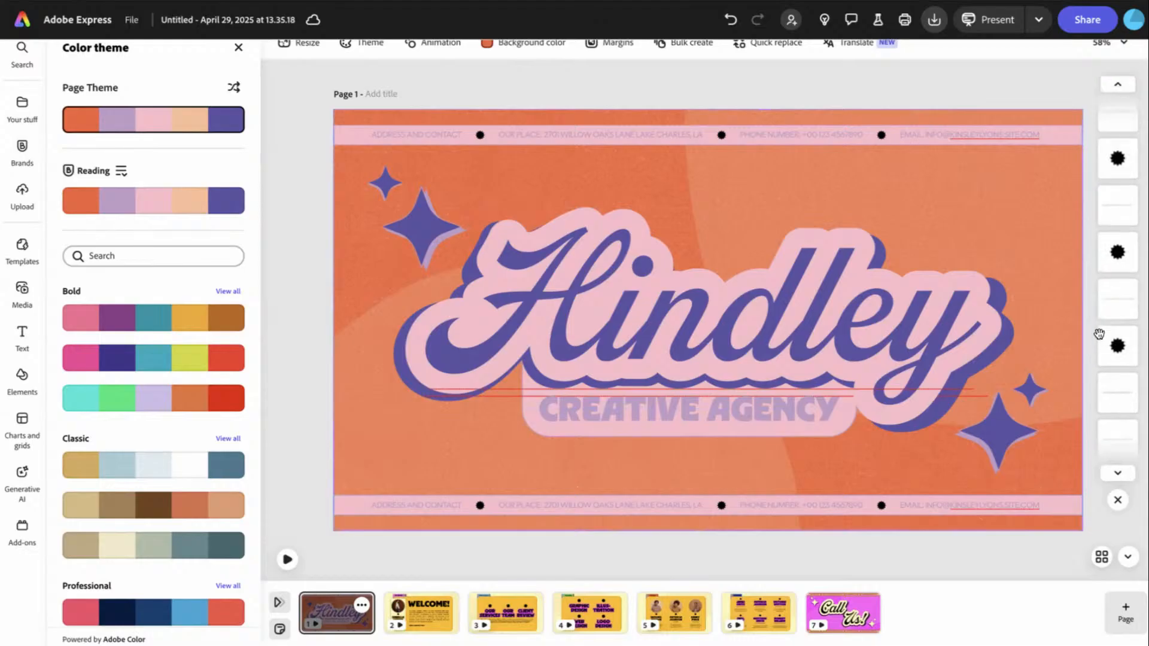
pyautogui.scroll(-3, 1099, 334)
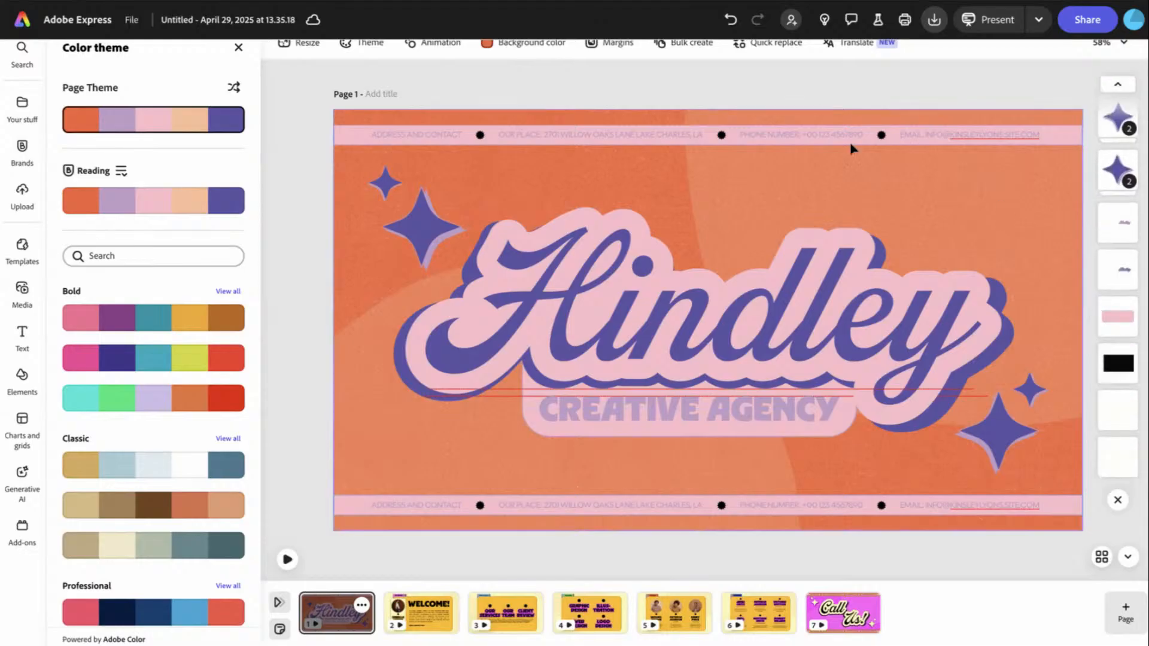
pyautogui.click(844, 173)
pyautogui.moveTo(931, 214); pyautogui.dragTo(931, 190)
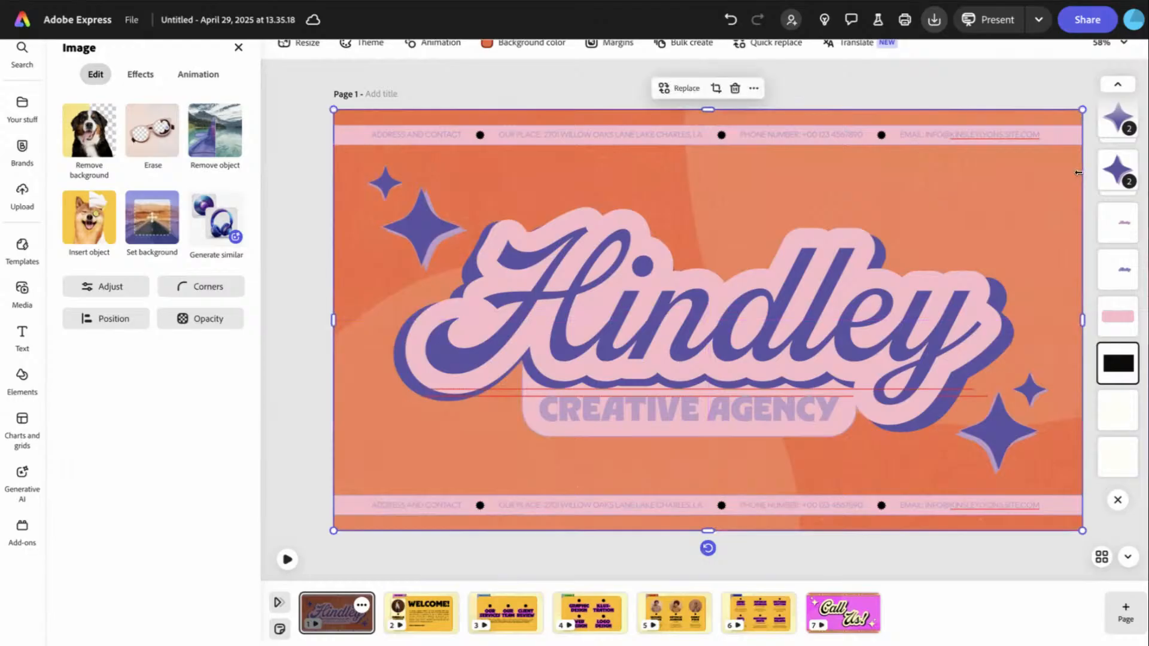
pyautogui.click(1118, 316)
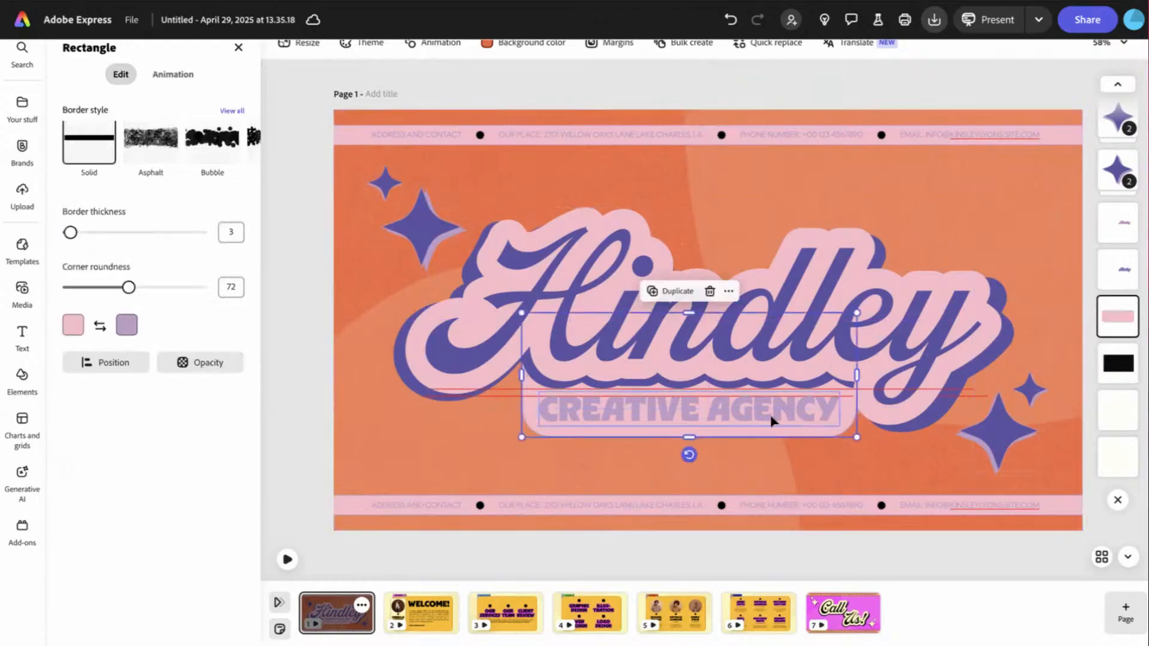
pyautogui.click(1125, 412)
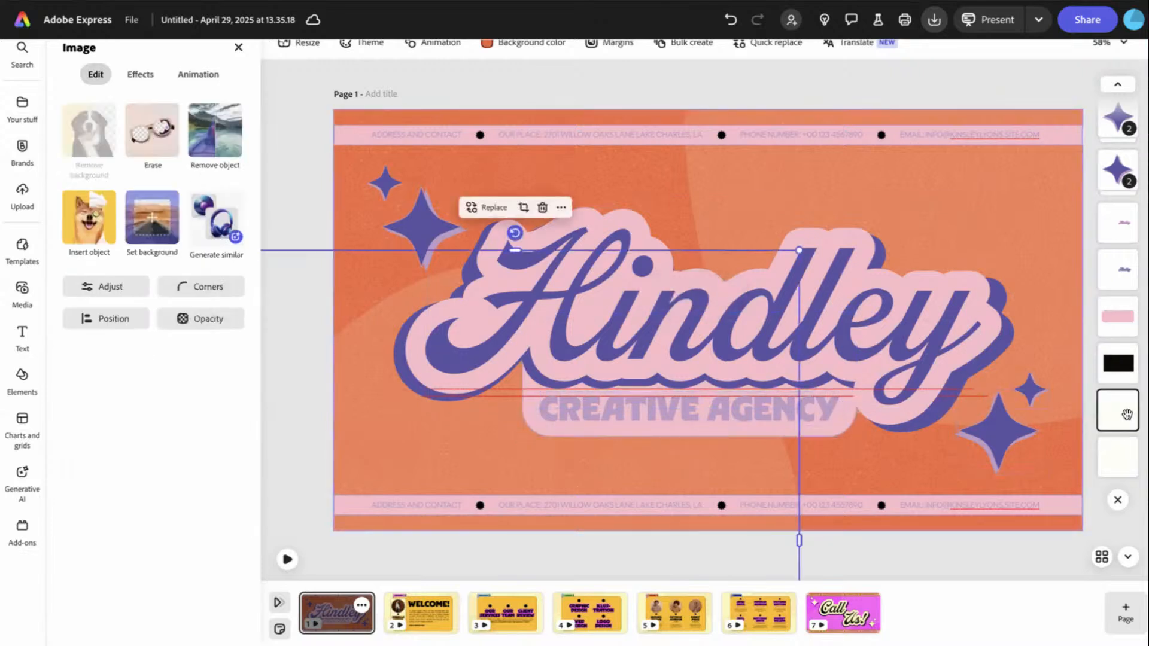
pyautogui.moveTo(1017, 230); pyautogui.dragTo(1009, 223)
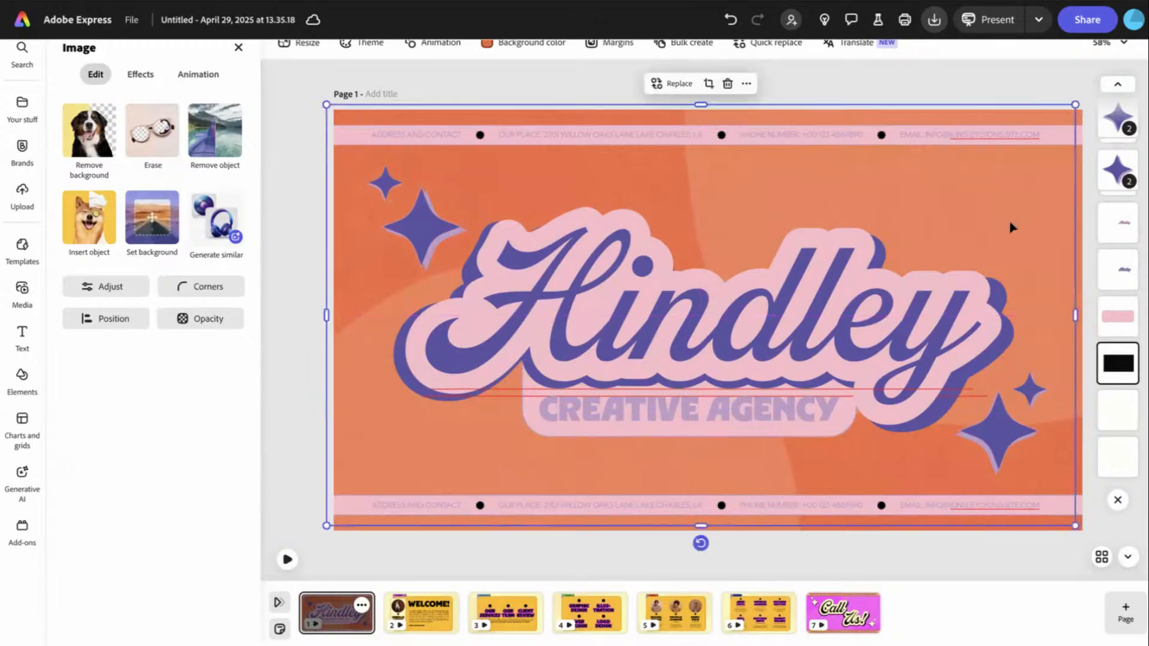
pyautogui.moveTo(1072, 284)
pyautogui.mouseDown()
pyautogui.moveTo(1083, 288)
pyautogui.moveTo(1077, 280)
pyautogui.mouseUp()
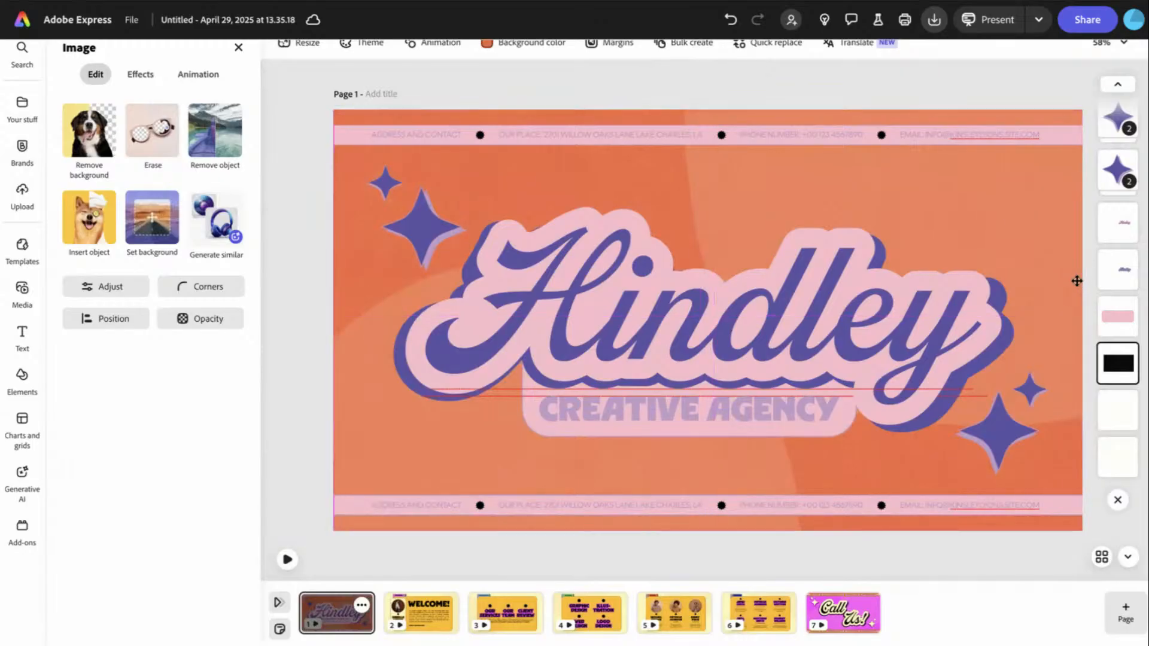
# - Try the lavender page theme color as the page background and restore the orange one
pyautogui.click(533, 54)
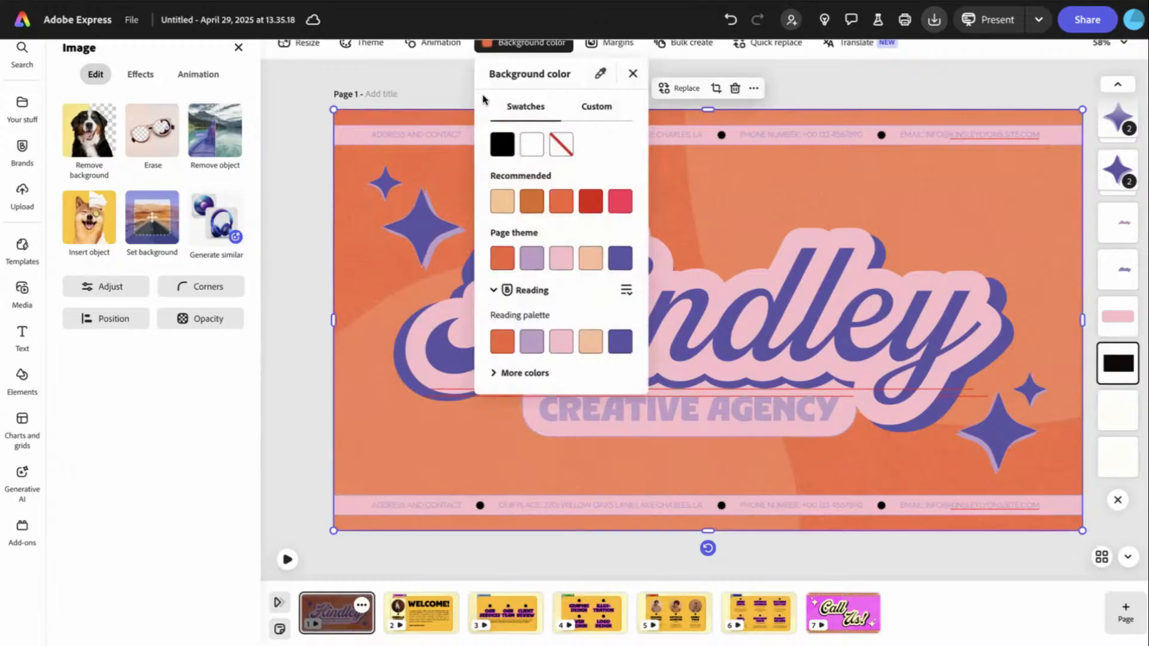
pyautogui.click(529, 260)
pyautogui.click(502, 258)
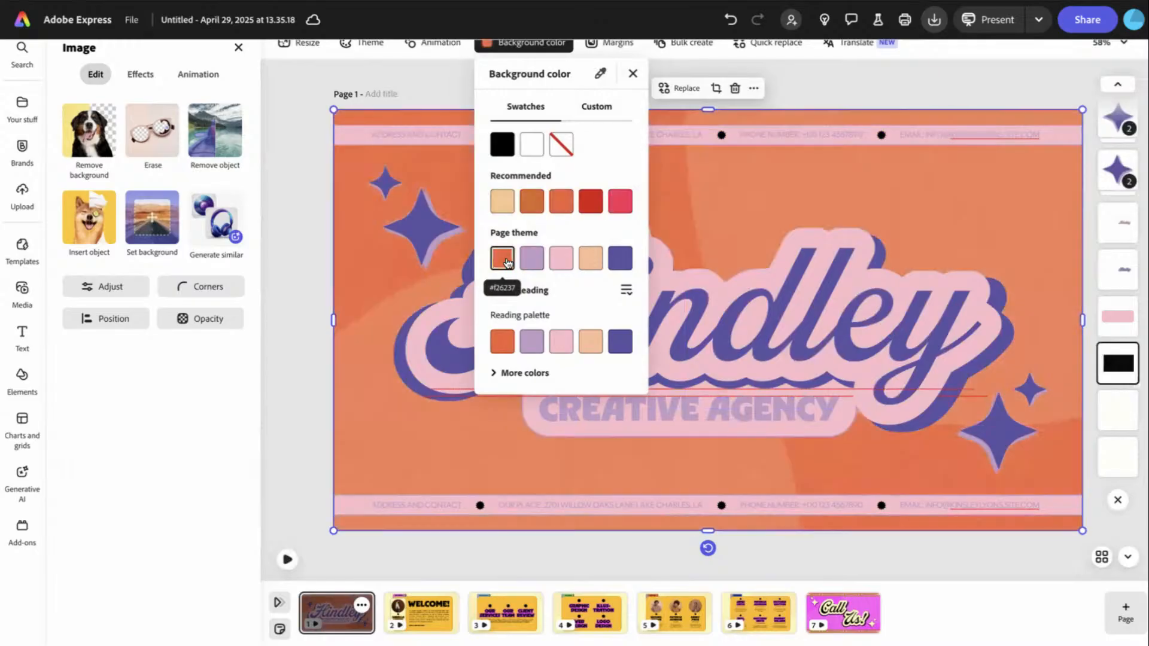
pyautogui.click(314, 257)
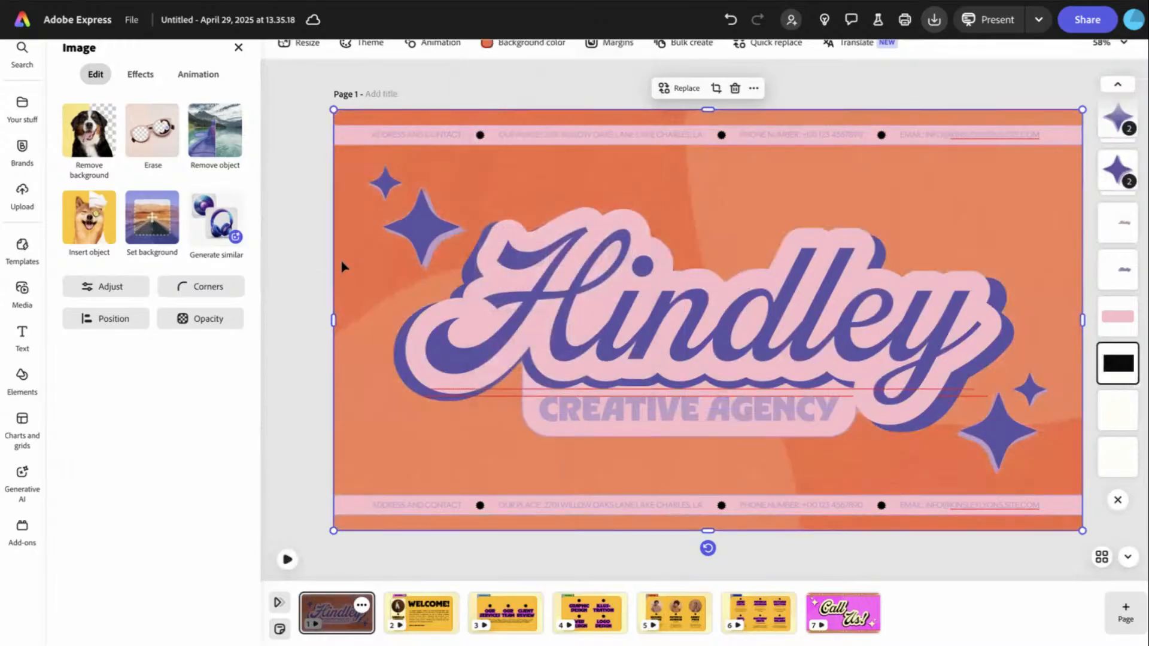
pyautogui.moveTo(356, 264); pyautogui.dragTo(354, 260)
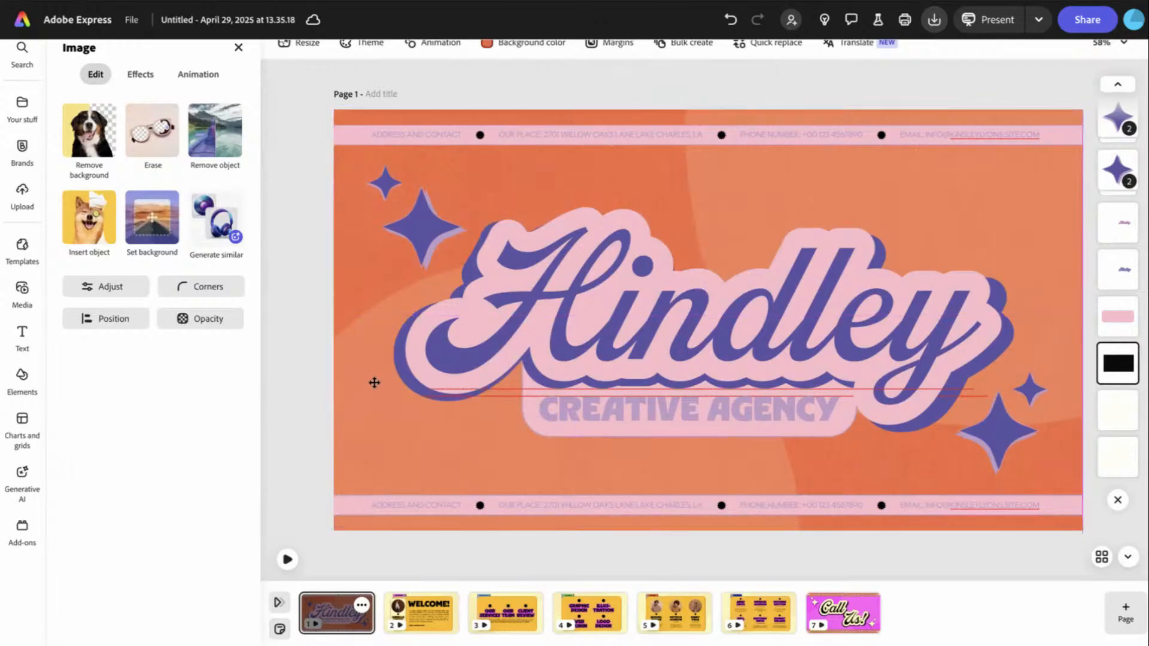
pyautogui.click(308, 374)
# - Delete the contact texts, the dots between them and the pink band along the page's upper edge
pyautogui.click(397, 135)
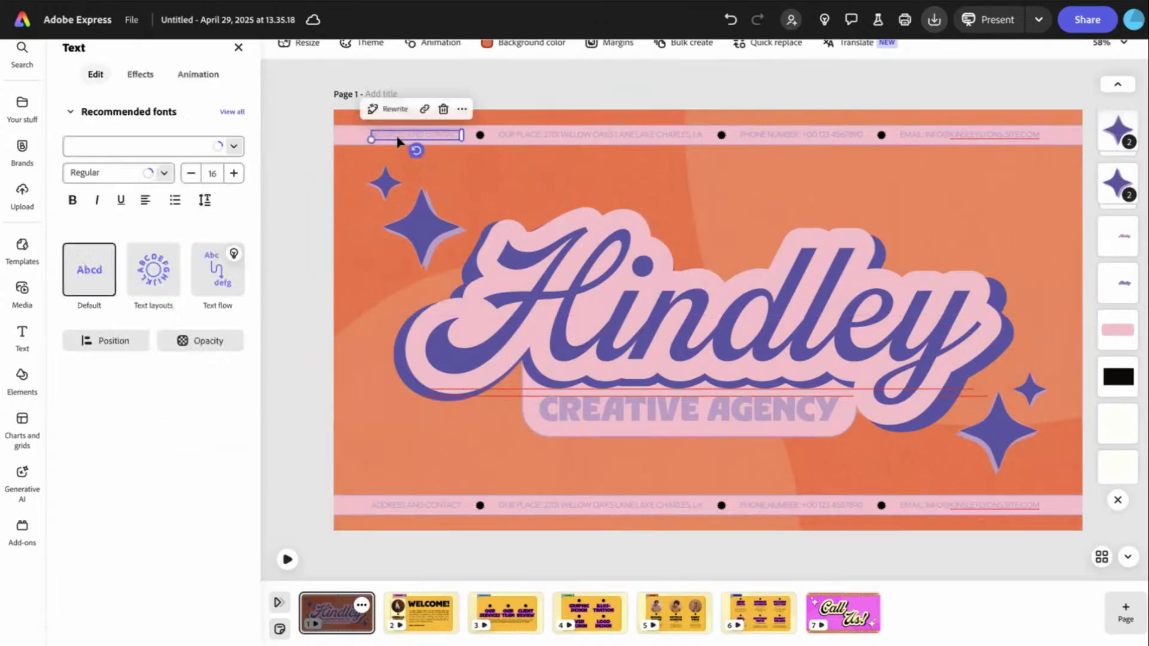
pyautogui.keyDown('shift'); pyautogui.click(484, 137); pyautogui.keyUp('shift')
pyautogui.keyDown('shift'); pyautogui.click(697, 136); pyautogui.keyUp('shift')
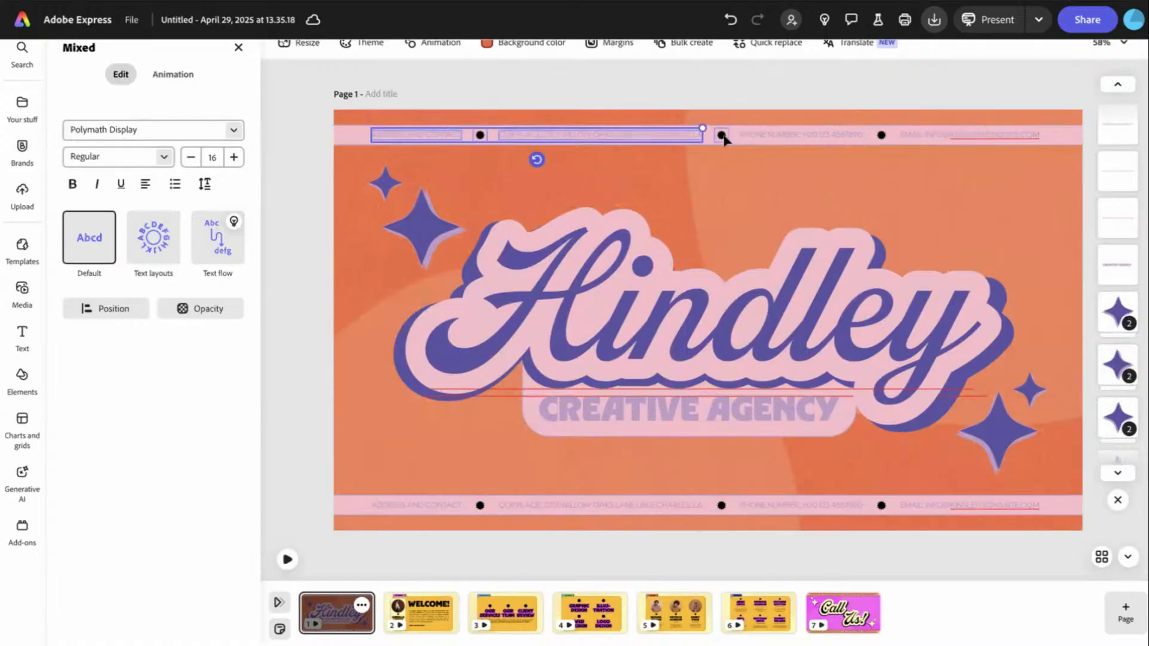
pyautogui.keyDown('shift'); pyautogui.click(722, 136); pyautogui.keyUp('shift')
pyautogui.keyDown('shift'); pyautogui.click(772, 138); pyautogui.keyUp('shift')
pyautogui.keyDown('shift'); pyautogui.click(883, 137); pyautogui.keyUp('shift')
pyautogui.keyDown('shift'); pyautogui.click(929, 138); pyautogui.keyUp('shift')
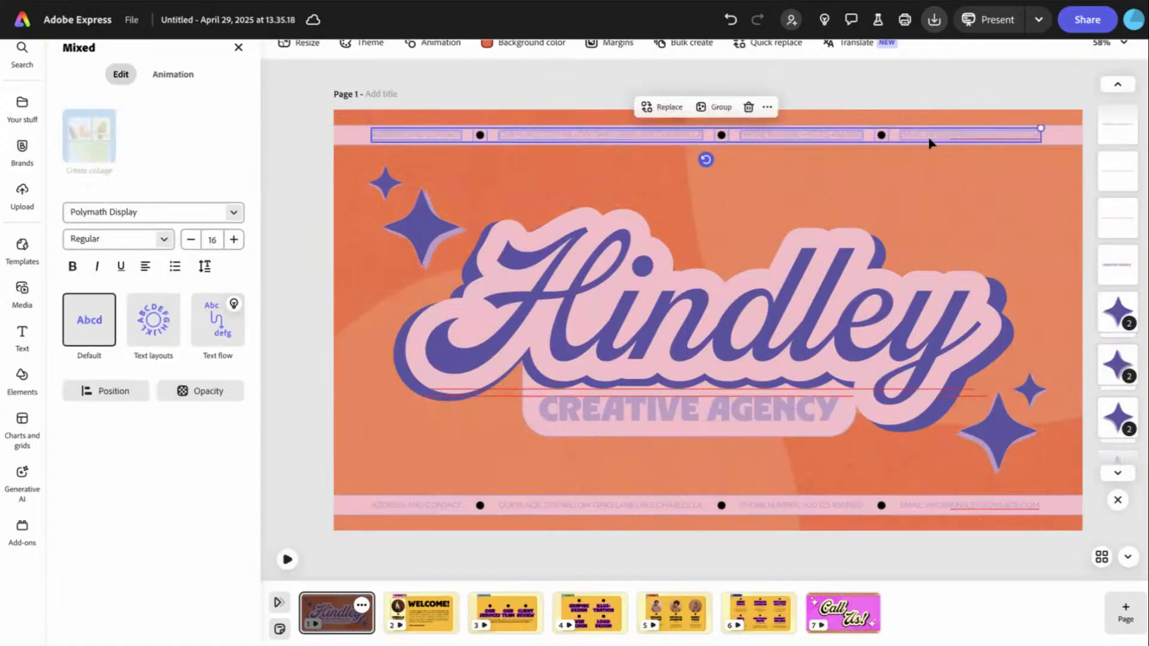
pyautogui.press('Delete')
pyautogui.click(929, 137)
pyautogui.press('Delete')
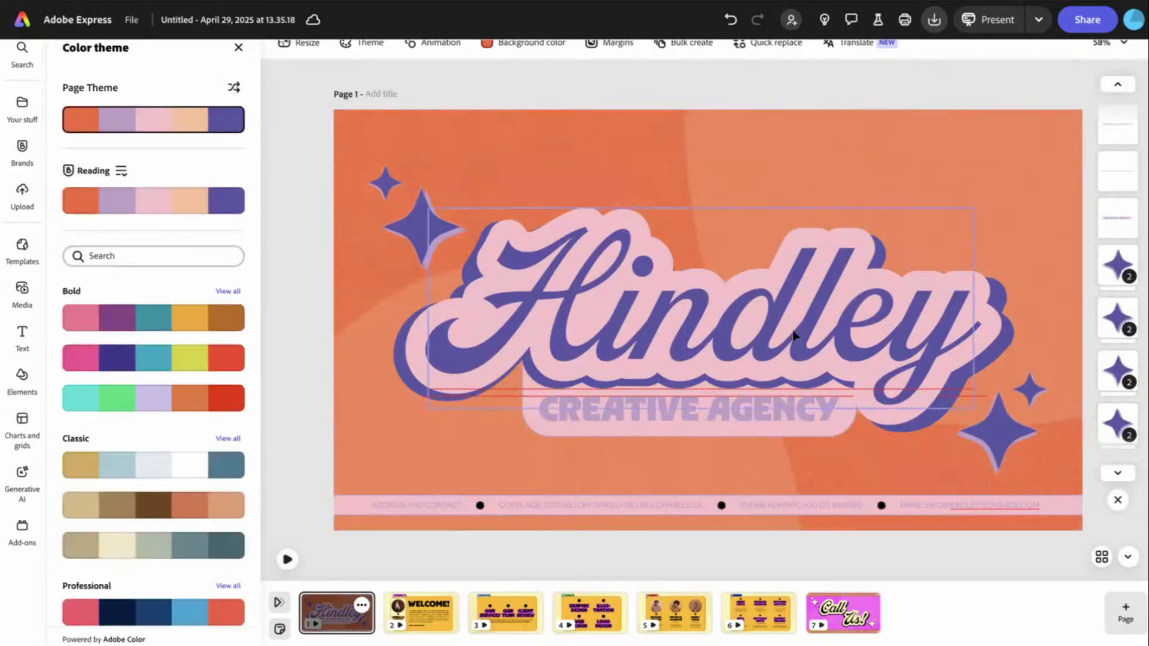
# - Delete the contact texts, dots and pink band along the page's lower edge
pyautogui.click(437, 505)
pyautogui.keyDown('shift'); pyautogui.click(481, 507); pyautogui.keyUp('shift')
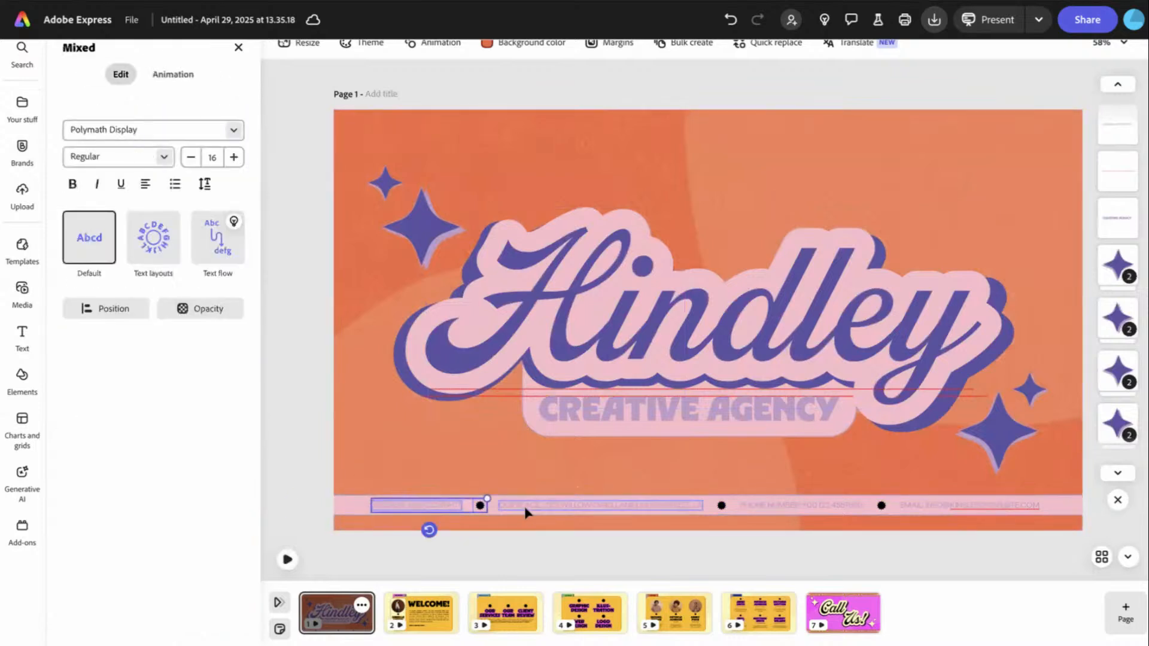
pyautogui.keyDown('shift'); pyautogui.click(526, 509); pyautogui.keyUp('shift')
pyautogui.keyDown('shift'); pyautogui.click(722, 506); pyautogui.keyUp('shift')
pyautogui.keyDown('shift'); pyautogui.click(790, 514); pyautogui.keyUp('shift')
pyautogui.keyDown('shift'); pyautogui.click(881, 506); pyautogui.keyUp('shift')
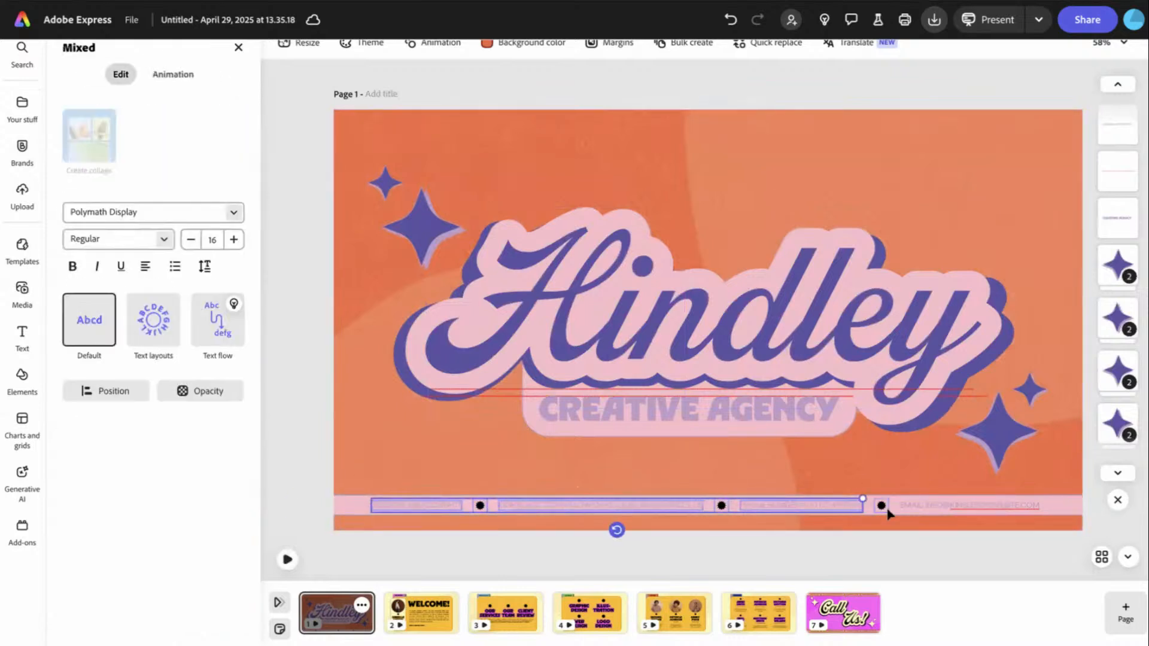
pyautogui.keyDown('shift'); pyautogui.click(943, 510); pyautogui.keyUp('shift')
pyautogui.keyDown('shift'); pyautogui.click(1051, 511); pyautogui.keyUp('shift')
pyautogui.press('Delete')
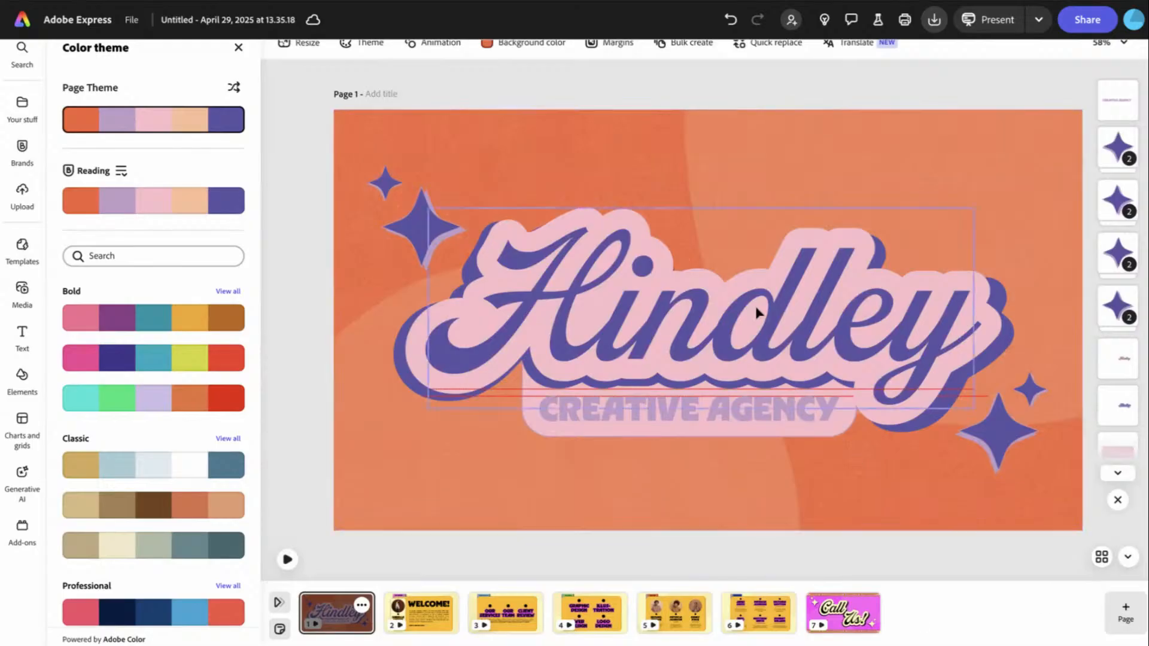
# - Replace the front Hindley title text with "How to Read More"
pyautogui.click(716, 309)
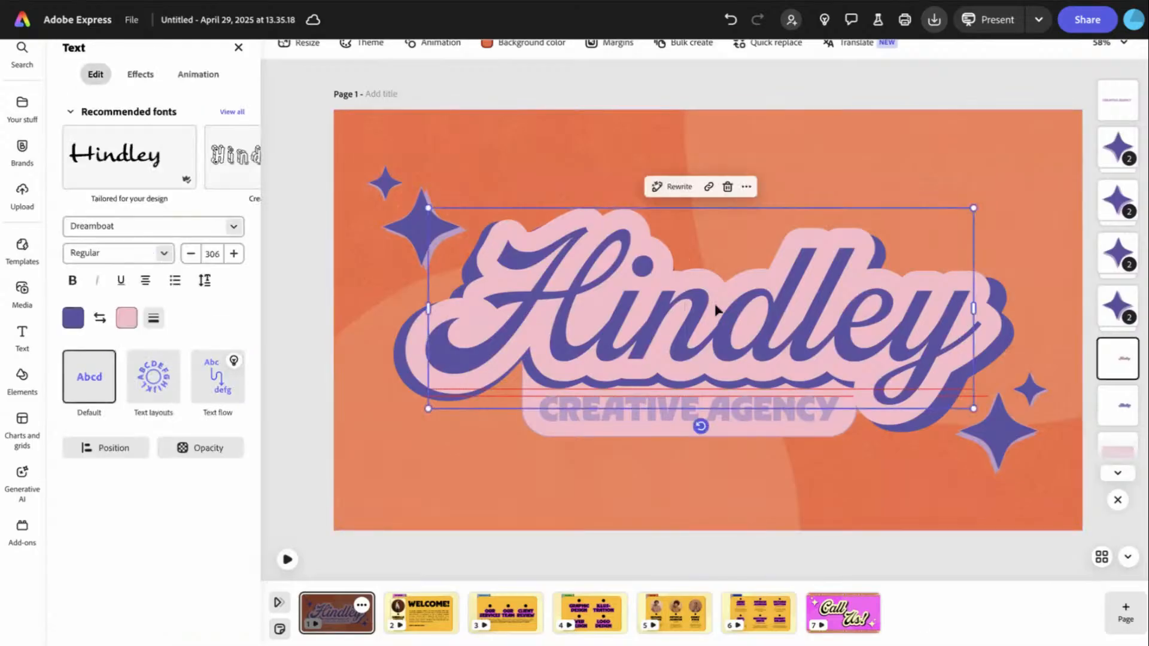
pyautogui.doubleClick(653, 323)
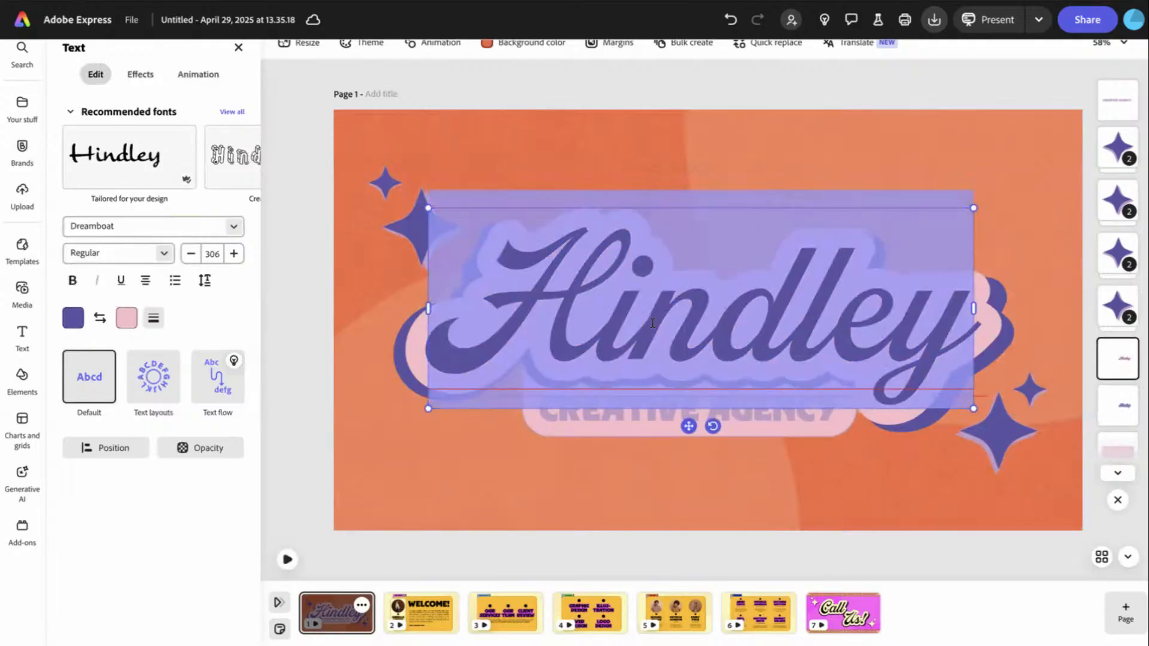
pyautogui.write('How')
pyautogui.write(' to')
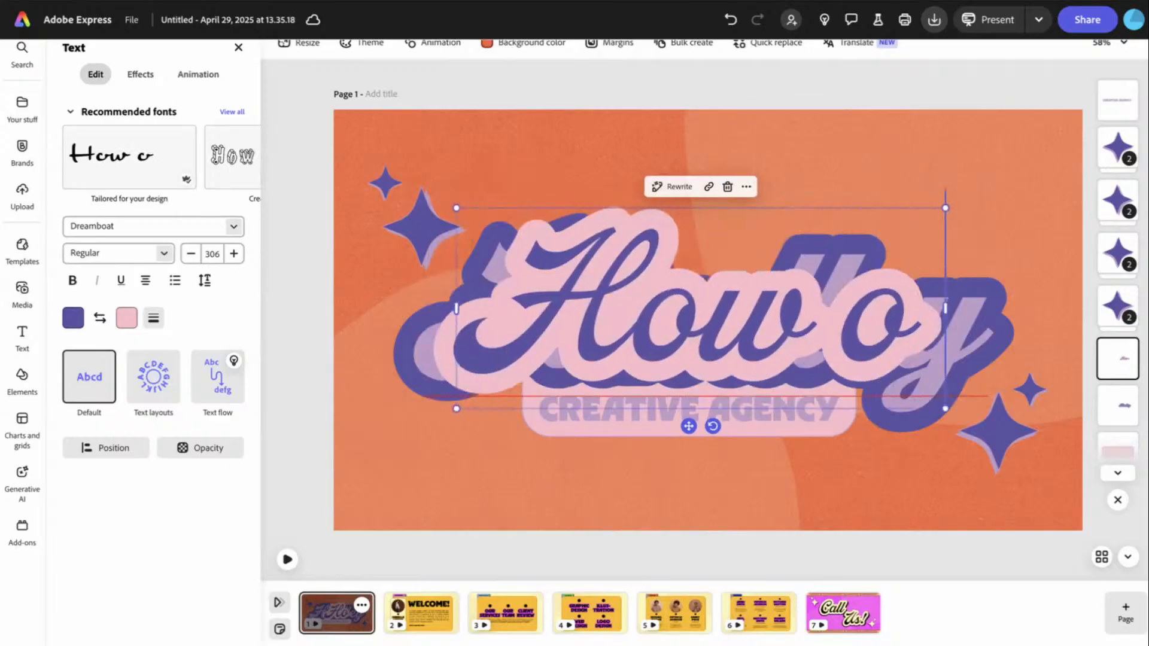
pyautogui.write(' Read More')
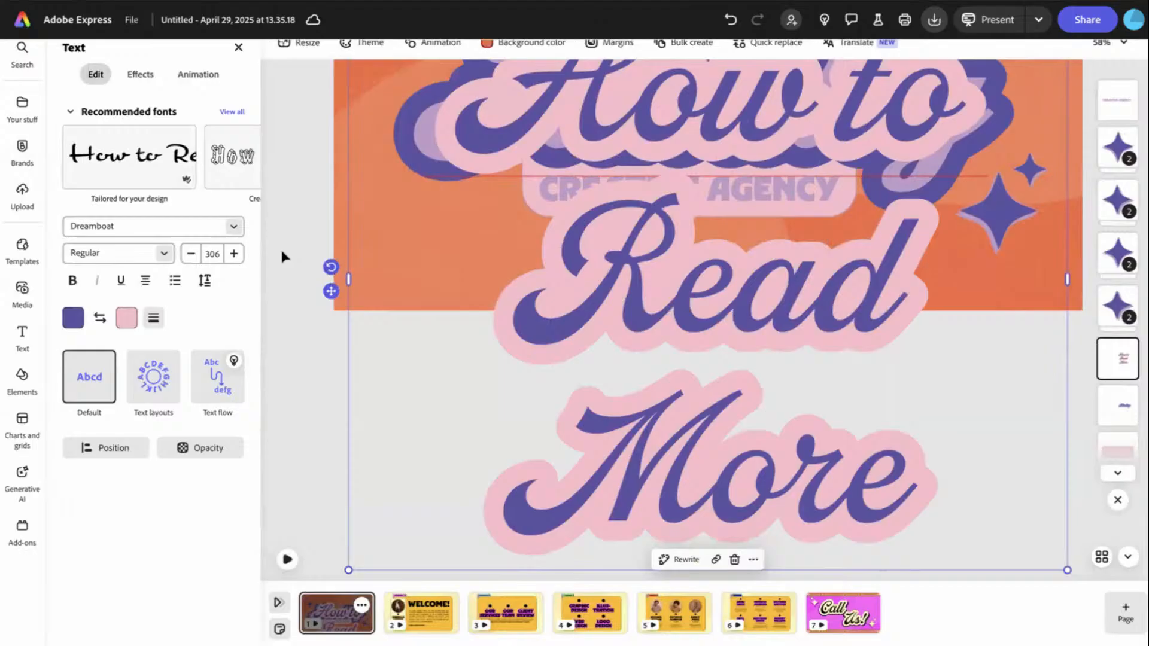
# - Set the front title text's font size to 100
pyautogui.click(213, 254)
pyautogui.write('100')
pyautogui.press('Return')
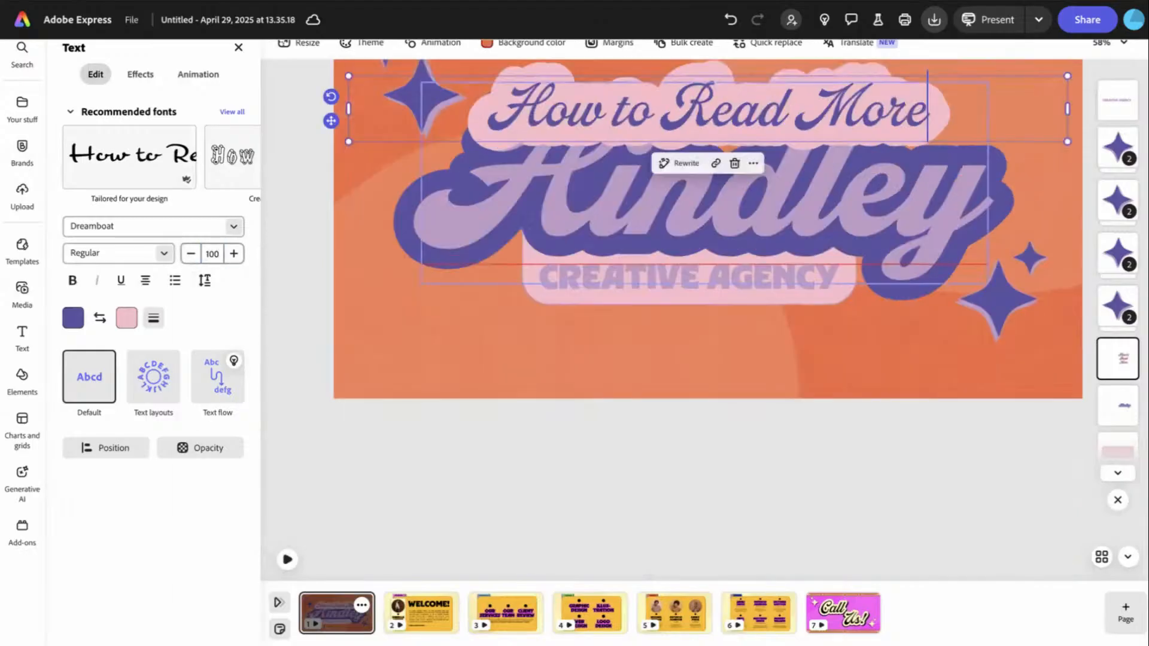
pyautogui.press('Escape')
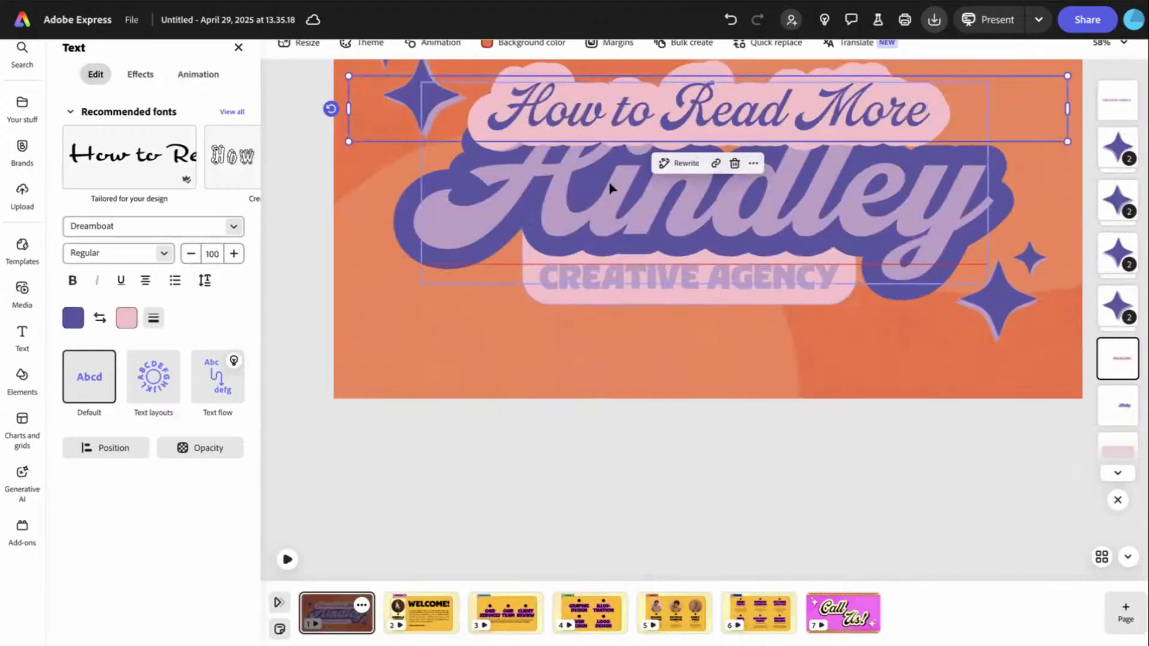
# - Set the whole front title text's font size to 125
pyautogui.click(599, 97)
pyautogui.tripleClick(597, 103)
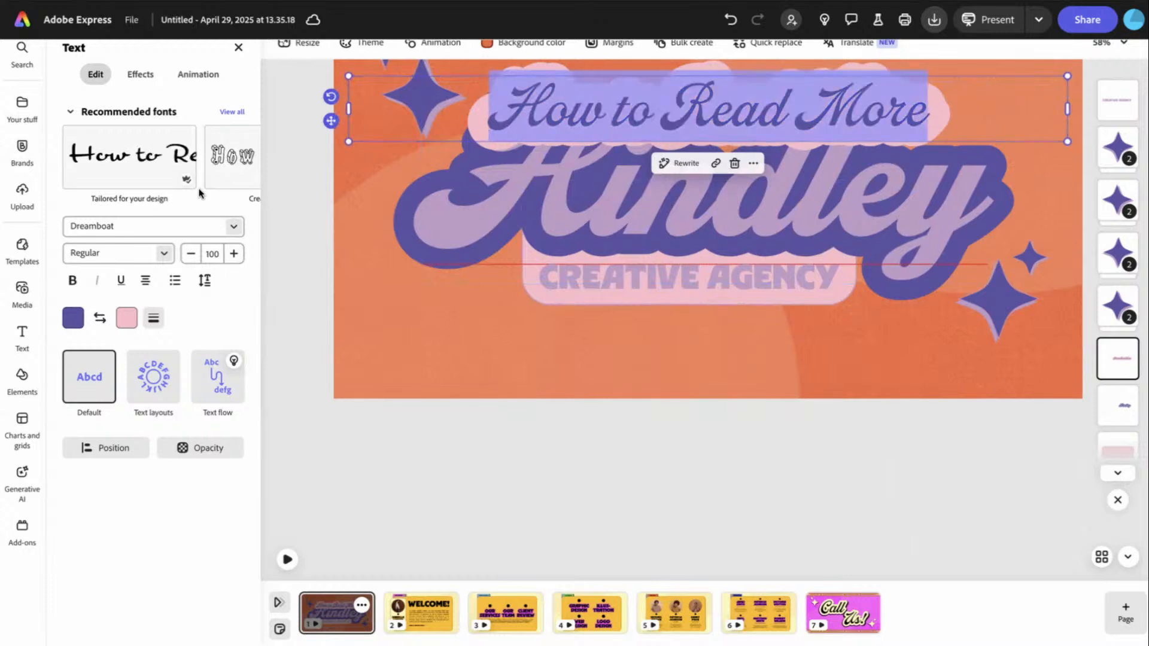
pyautogui.click(214, 256)
pyautogui.write('125')
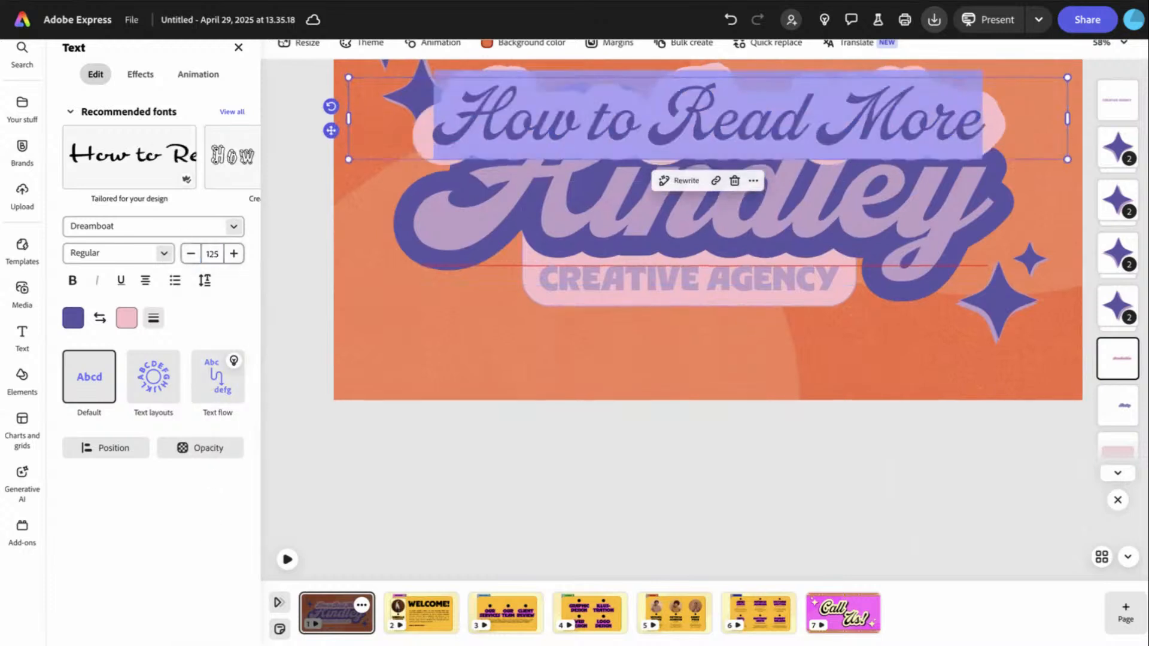
pyautogui.press('Return')
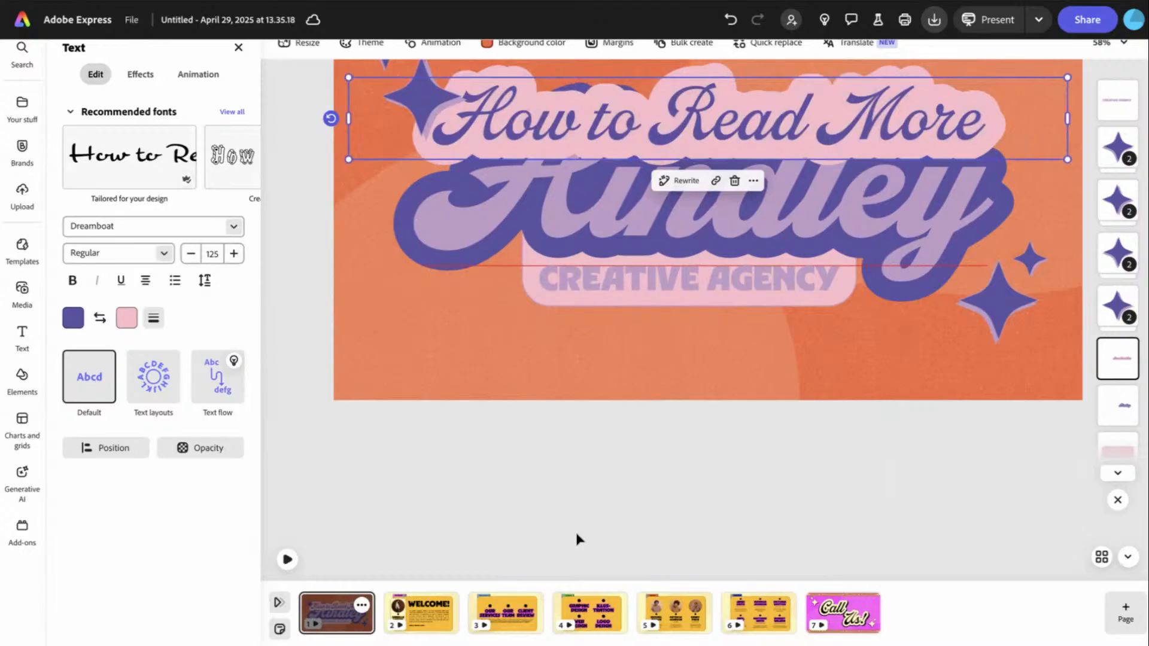
# - Replace the bold Hindley shadow text behind the title with "How to Read More" and set its font size to 125
pyautogui.click(549, 242)
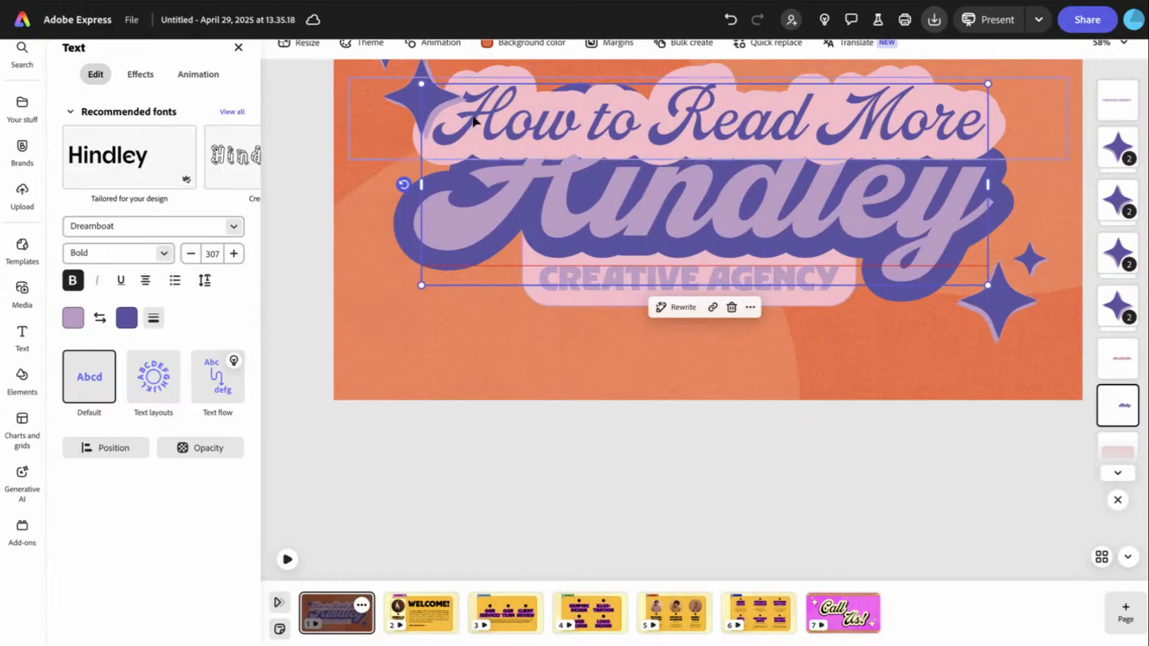
pyautogui.doubleClick(761, 220)
pyautogui.write('How to')
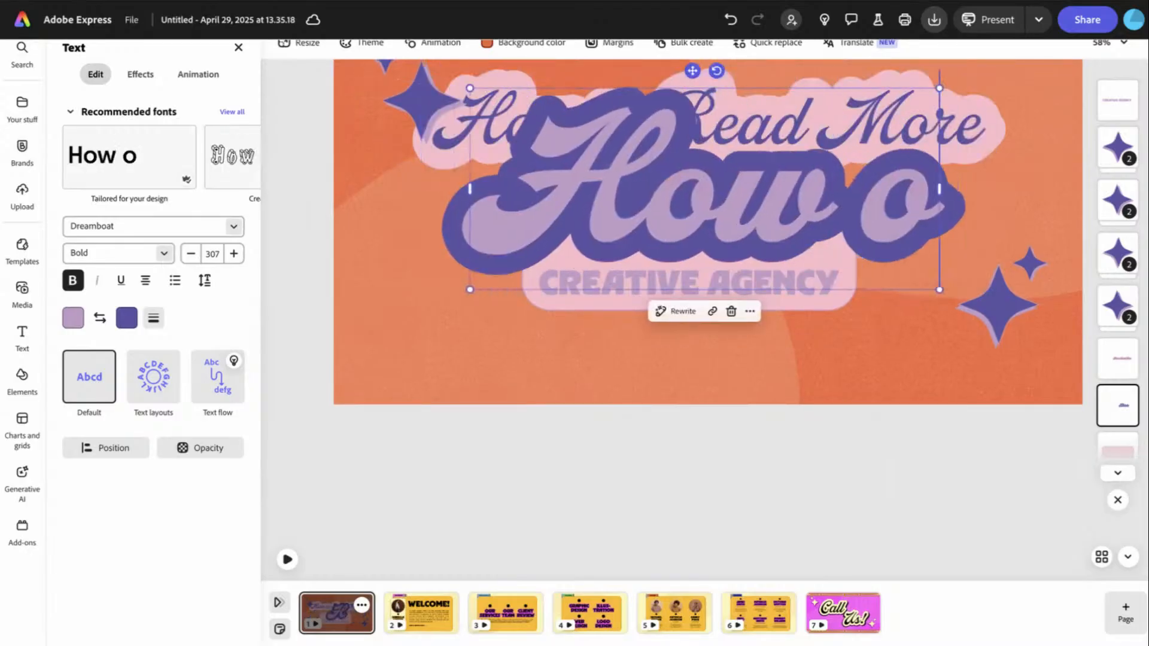
pyautogui.write(' Read More')
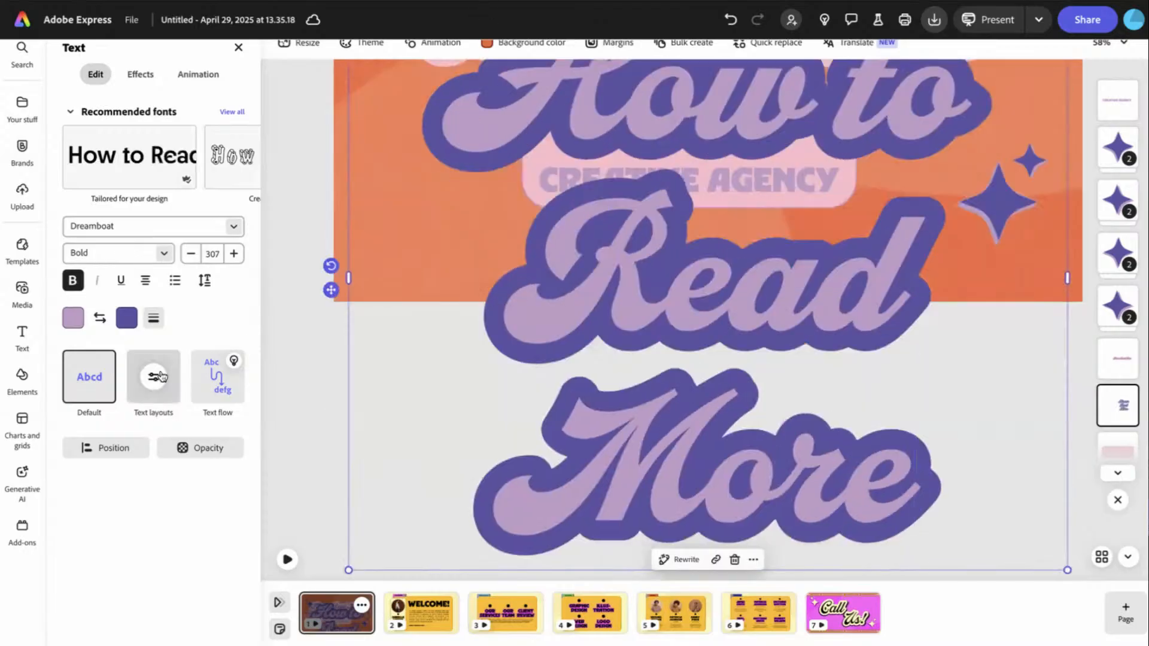
pyautogui.click(213, 254)
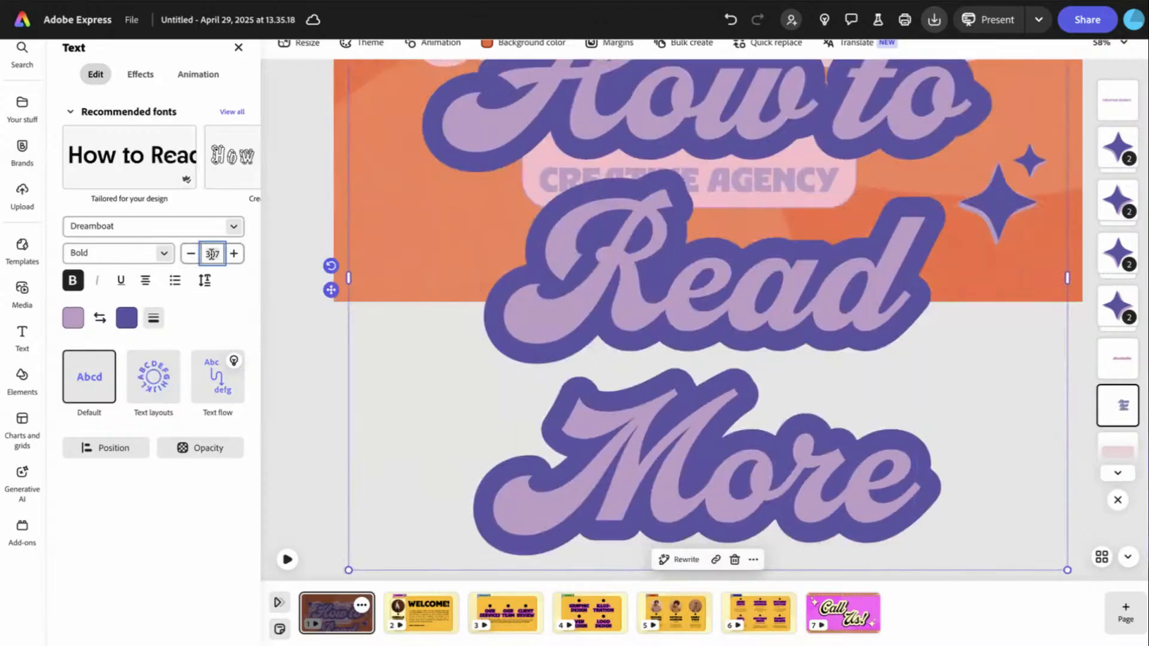
pyautogui.write('125')
pyautogui.press('Return')
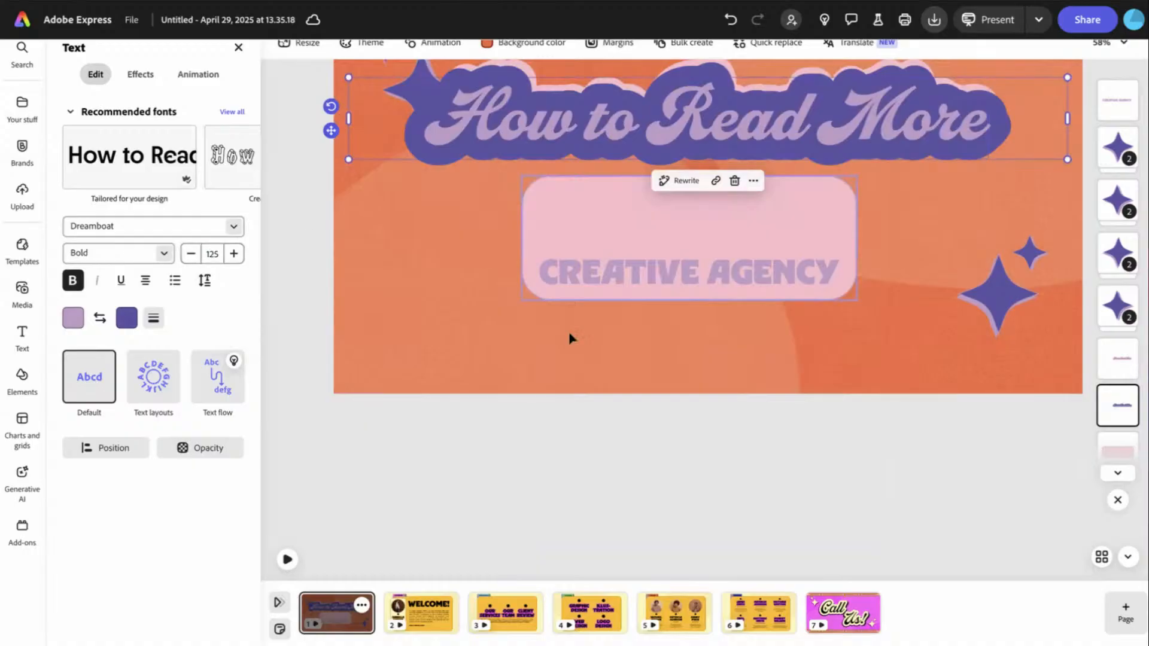
# - Move both title texts together down over the upper part of the pink rectangle and group them
pyautogui.scroll(2, 716, 515)
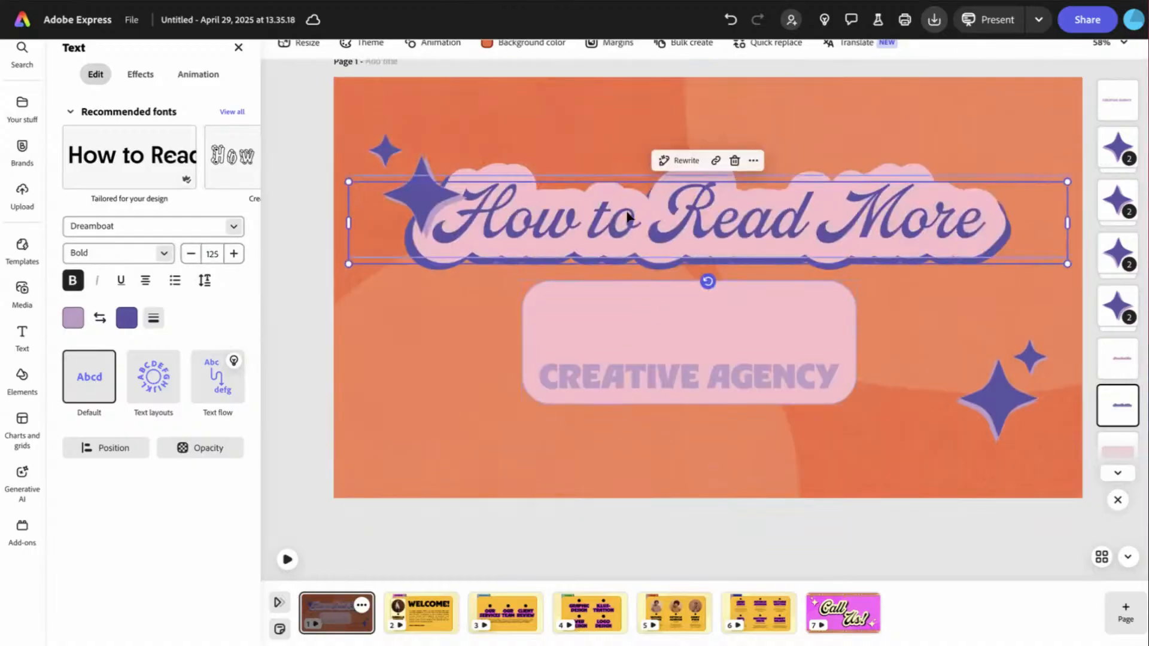
pyautogui.keyDown('shift'); pyautogui.click(1011, 237); pyautogui.keyUp('shift')
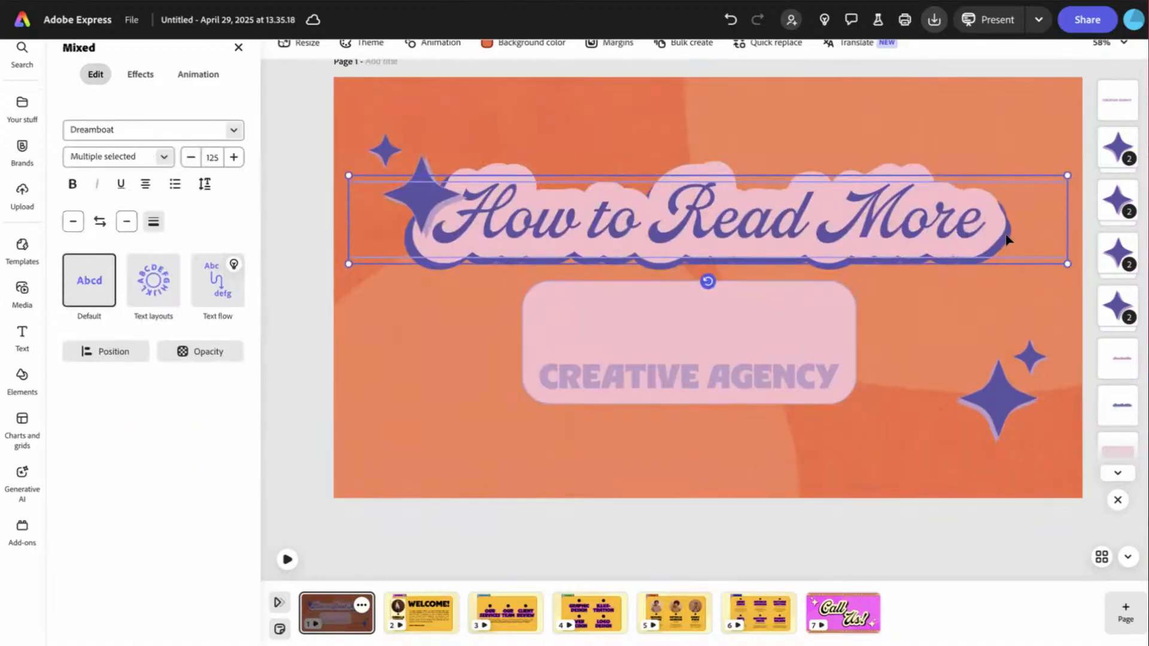
pyautogui.moveTo(904, 232); pyautogui.dragTo(905, 297)
pyautogui.hotkey('ctrl', 'g')
pyautogui.click(863, 525)
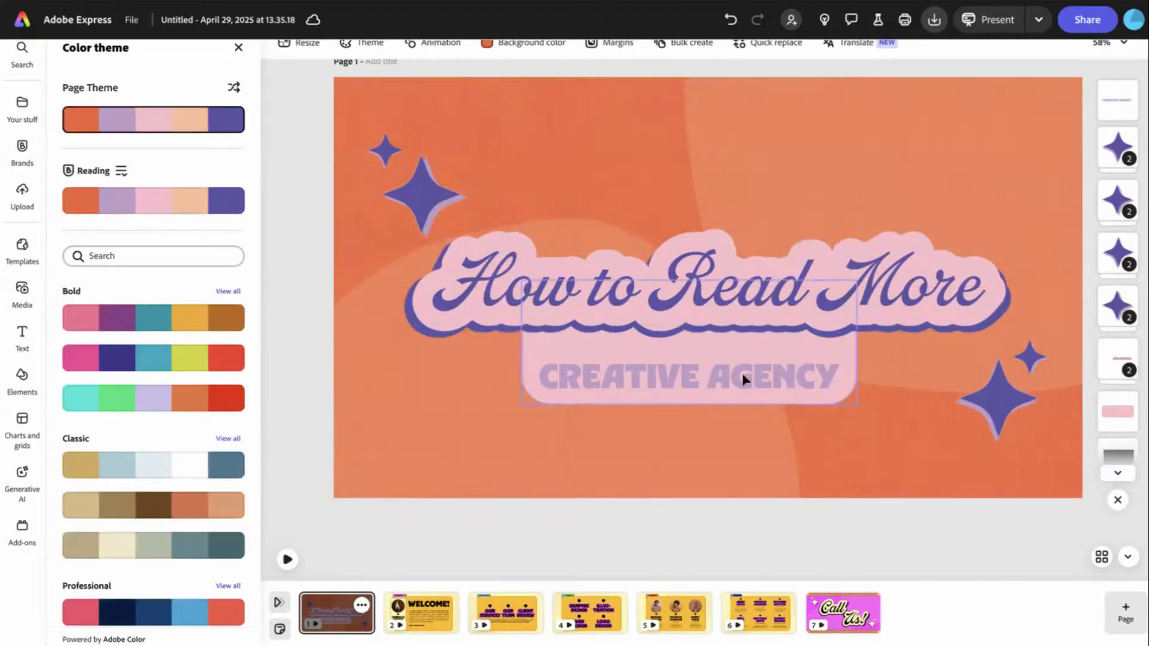
# - Replace the Creative Agency text with "(EVEN WHEN YOU'RE BUSY)"
pyautogui.click(742, 383)
pyautogui.click(741, 383)
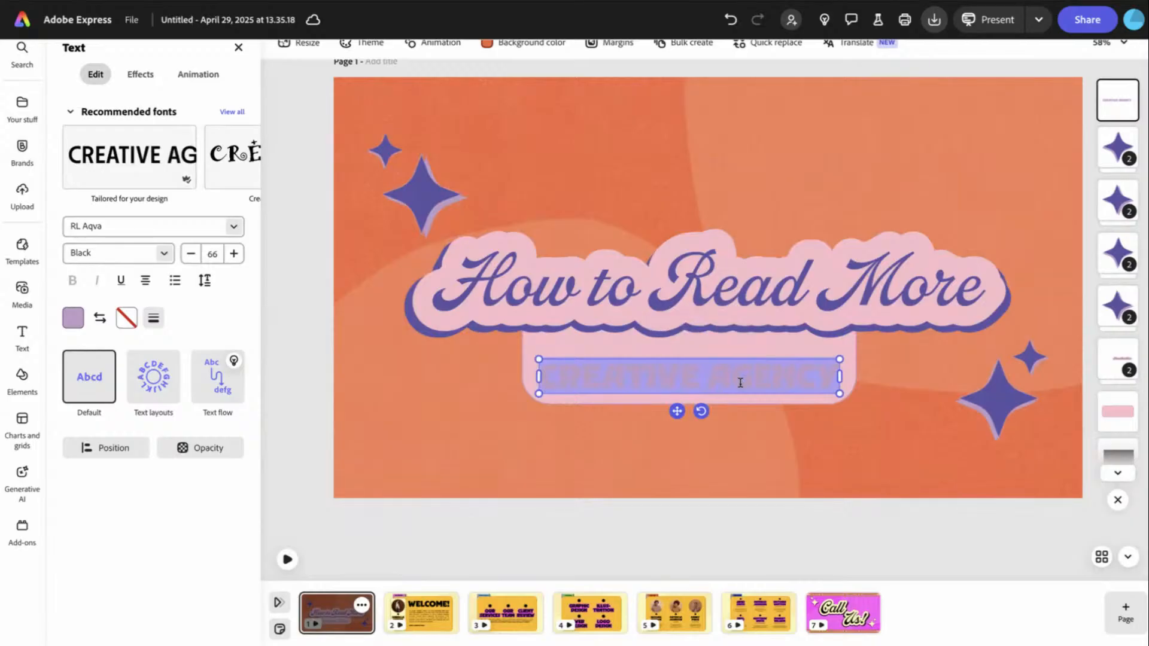
pyautogui.press('BackSpace')
pyautogui.write('(EVE')
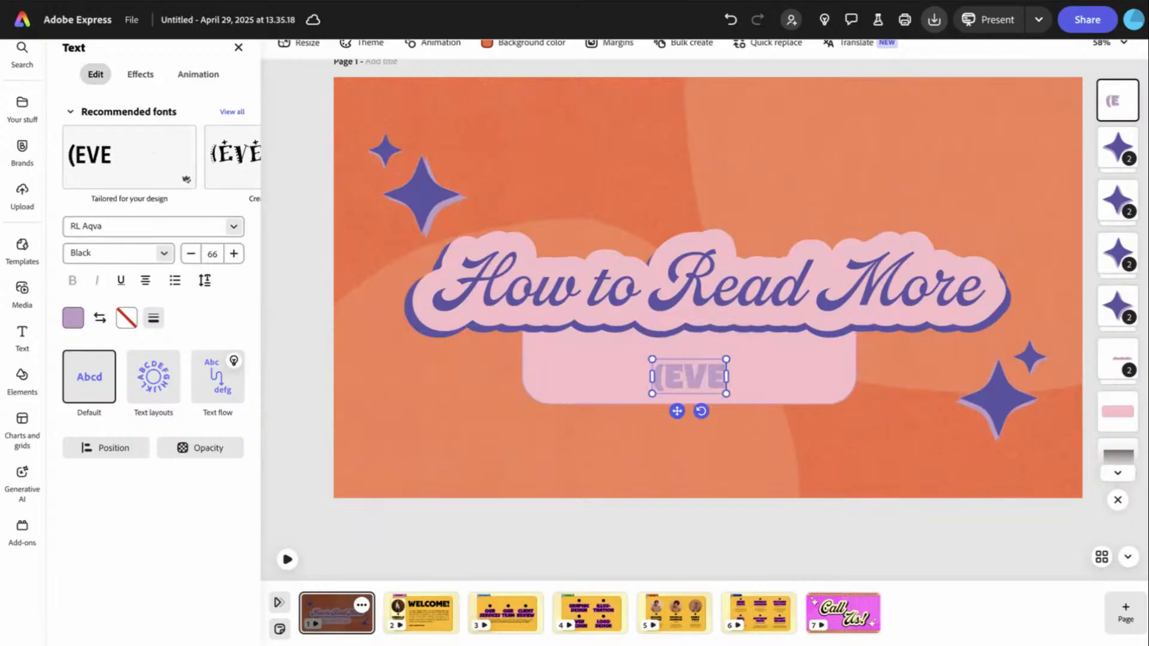
pyautogui.write("N WHEN YOU'RE B")
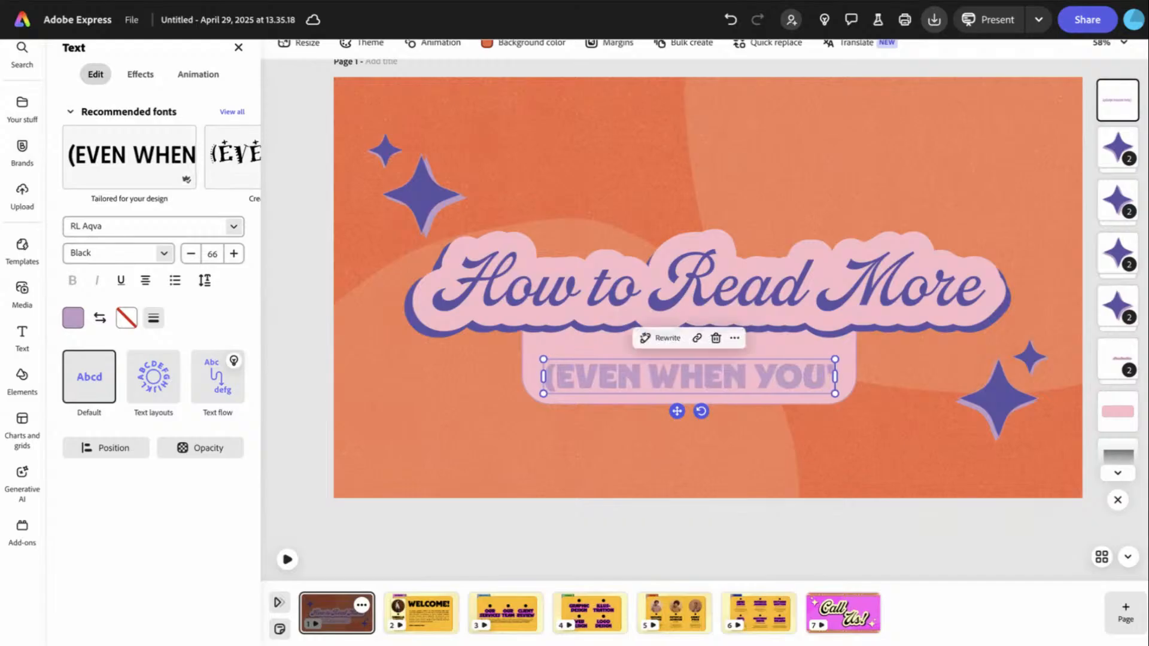
pyautogui.write('USY)')
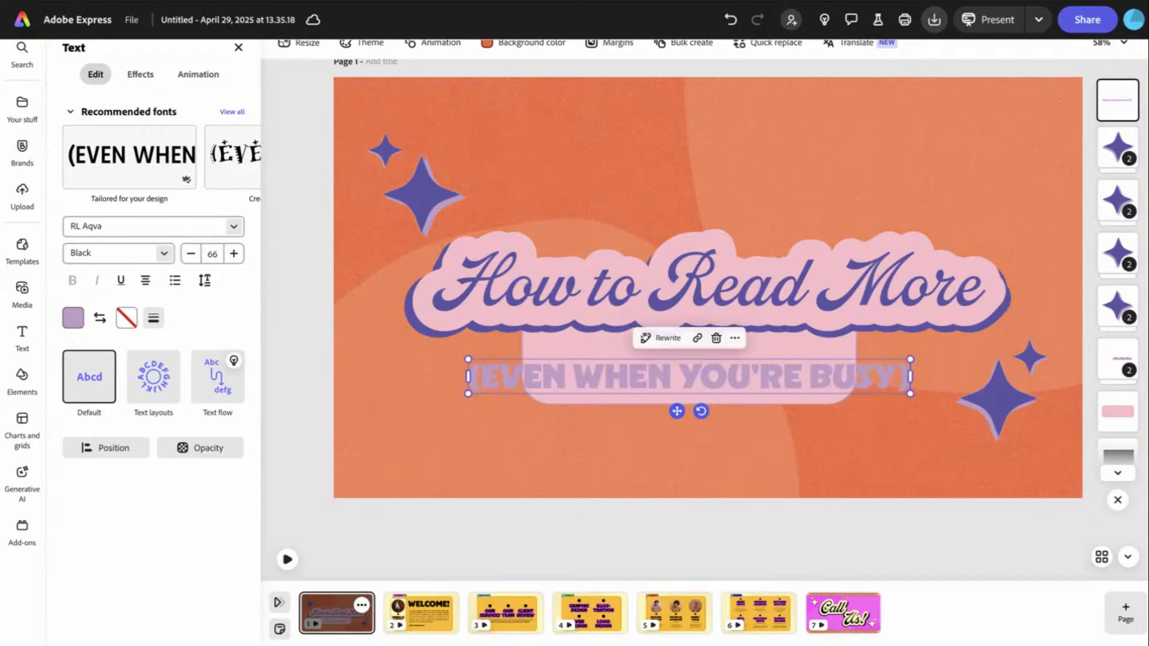
# - Set the subtitle's font size to 40 and fill it with the orange page theme color
pyautogui.hotkey('ctrl', 'a')
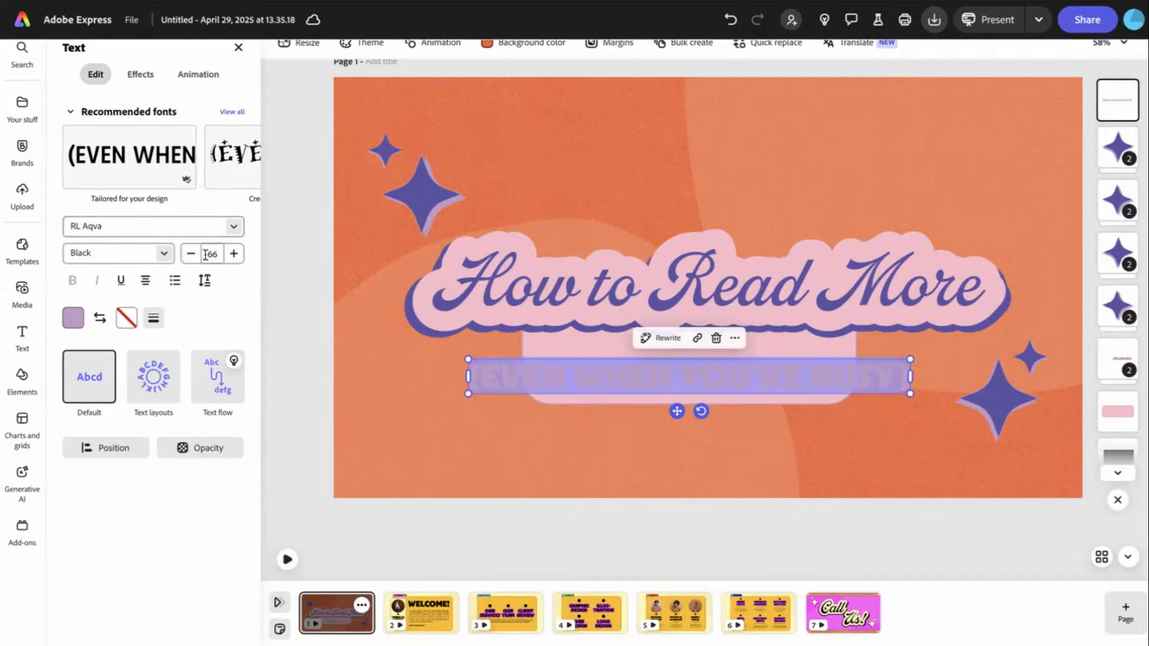
pyautogui.click(205, 253)
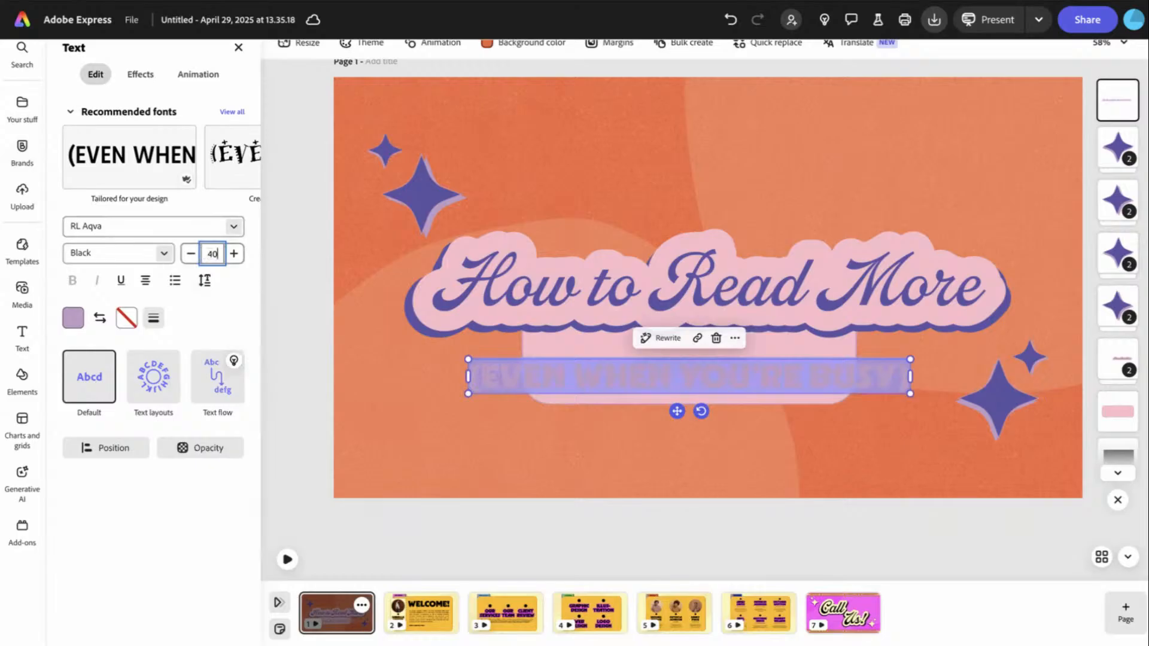
pyautogui.write('40')
pyautogui.press('Return')
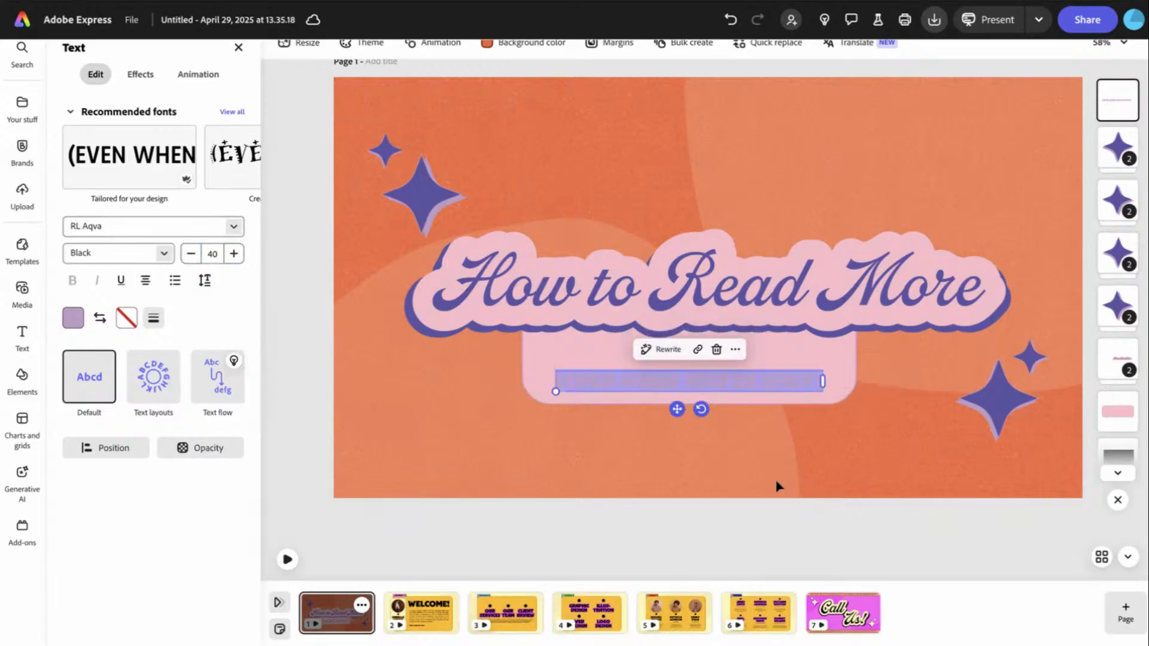
pyautogui.click(73, 318)
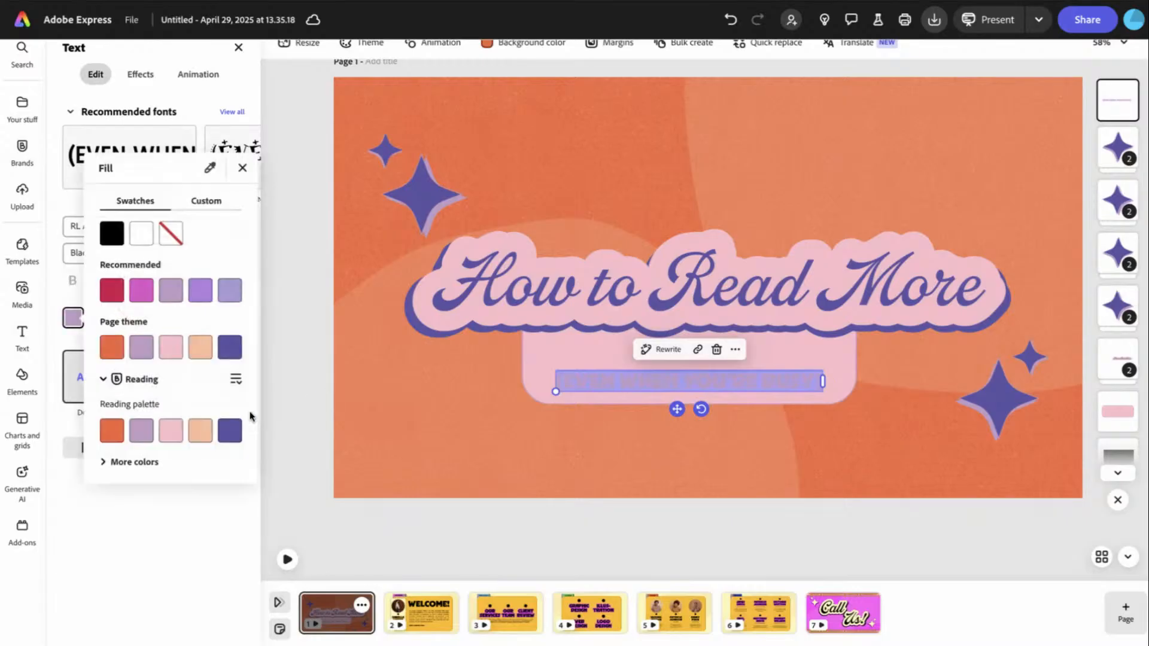
pyautogui.click(110, 347)
pyautogui.click(647, 481)
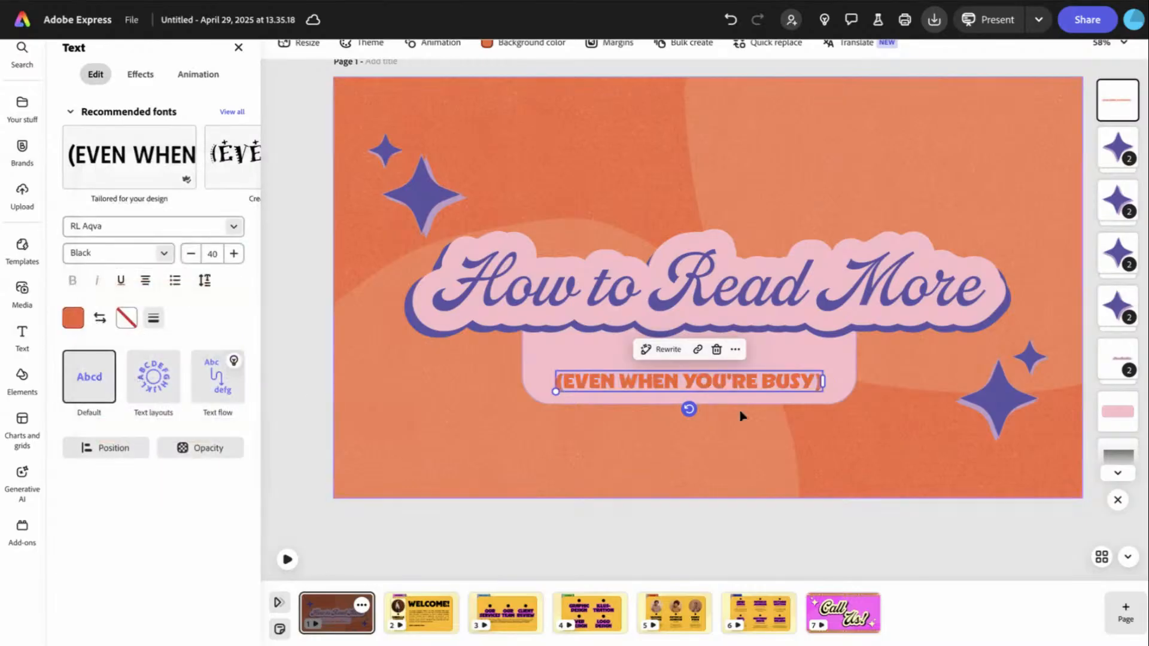
# - Move the subtitle up just below the title and shorten the pink rectangle from its lower edge to fit
pyautogui.moveTo(767, 376); pyautogui.dragTo(769, 356)
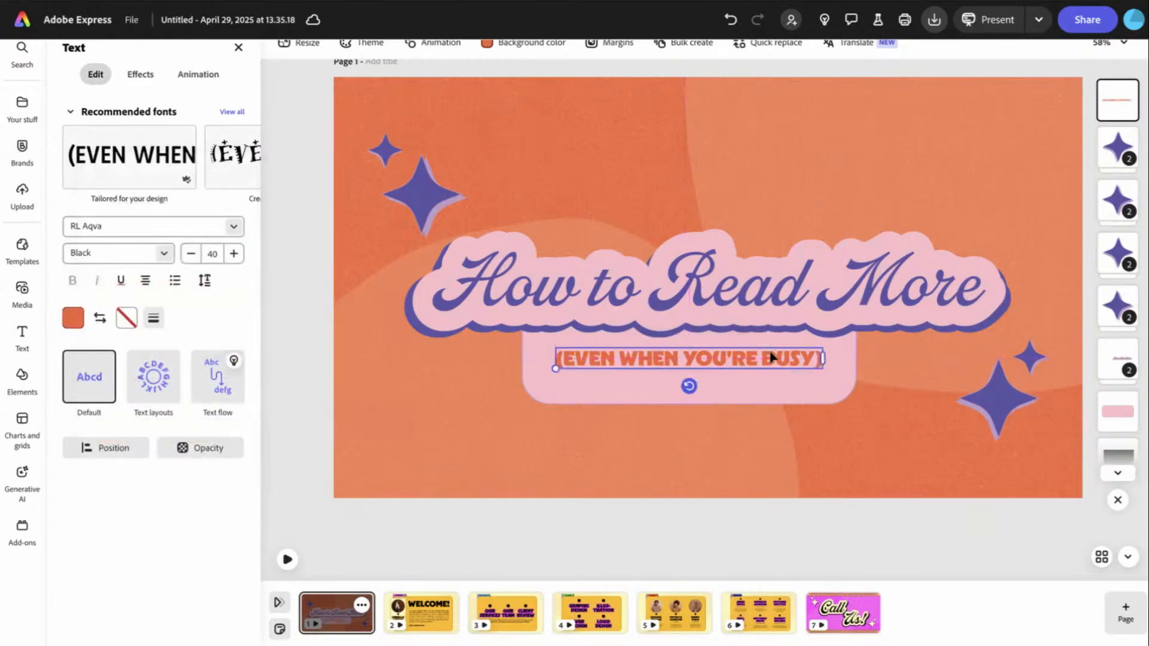
pyautogui.click(748, 397)
pyautogui.moveTo(688, 404); pyautogui.dragTo(689, 386)
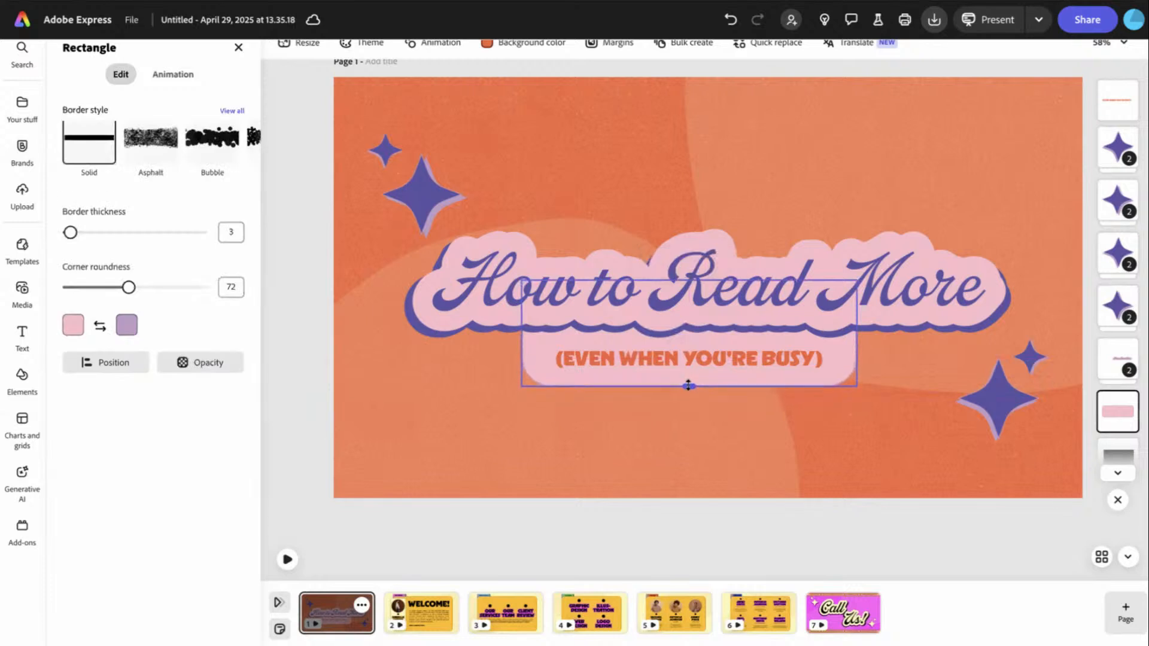
pyautogui.click(743, 445)
# - Fill the rectangle behind the subtitle with the dark purple-blue page theme color
pyautogui.click(547, 367)
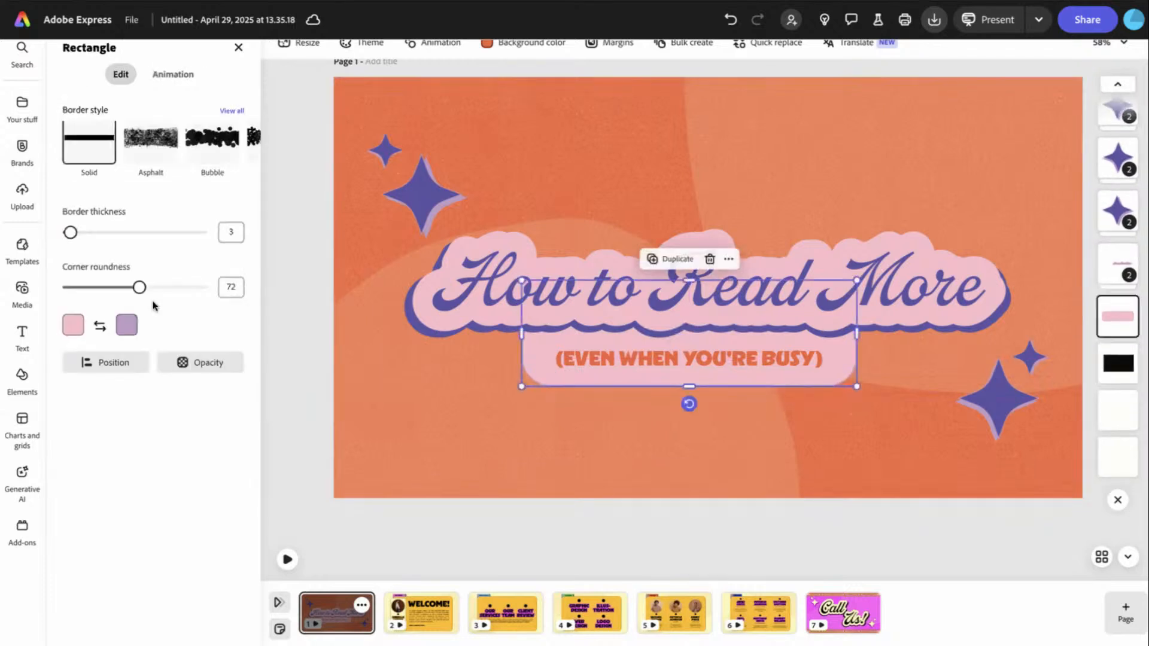
pyautogui.click(528, 376)
pyautogui.click(528, 377)
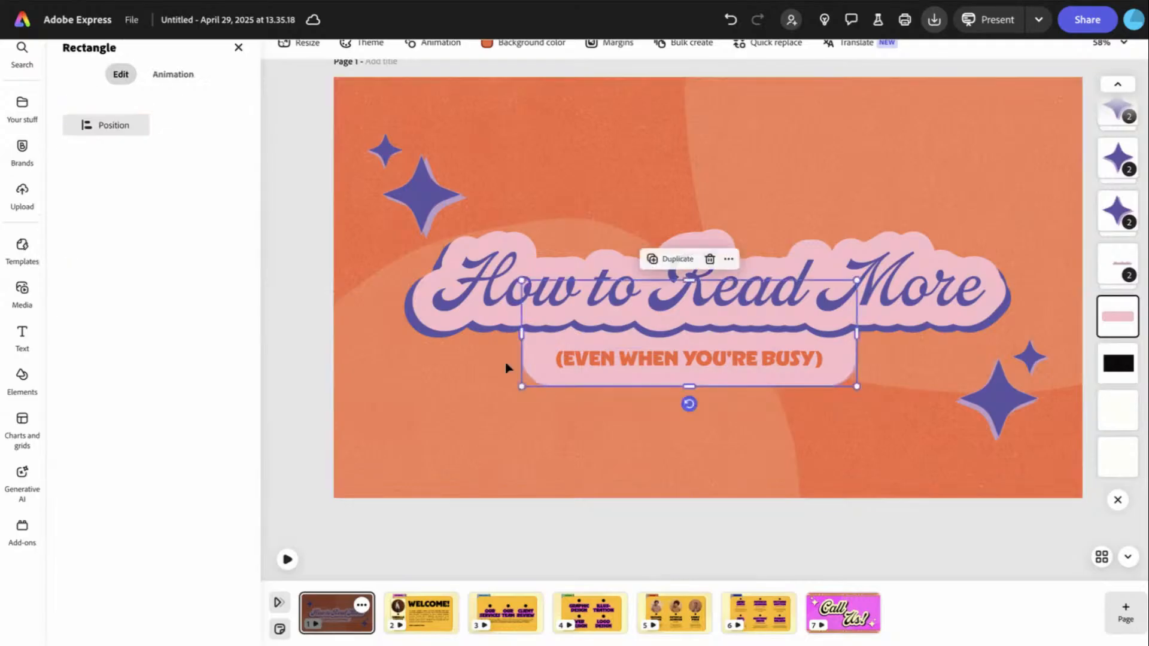
pyautogui.click(73, 325)
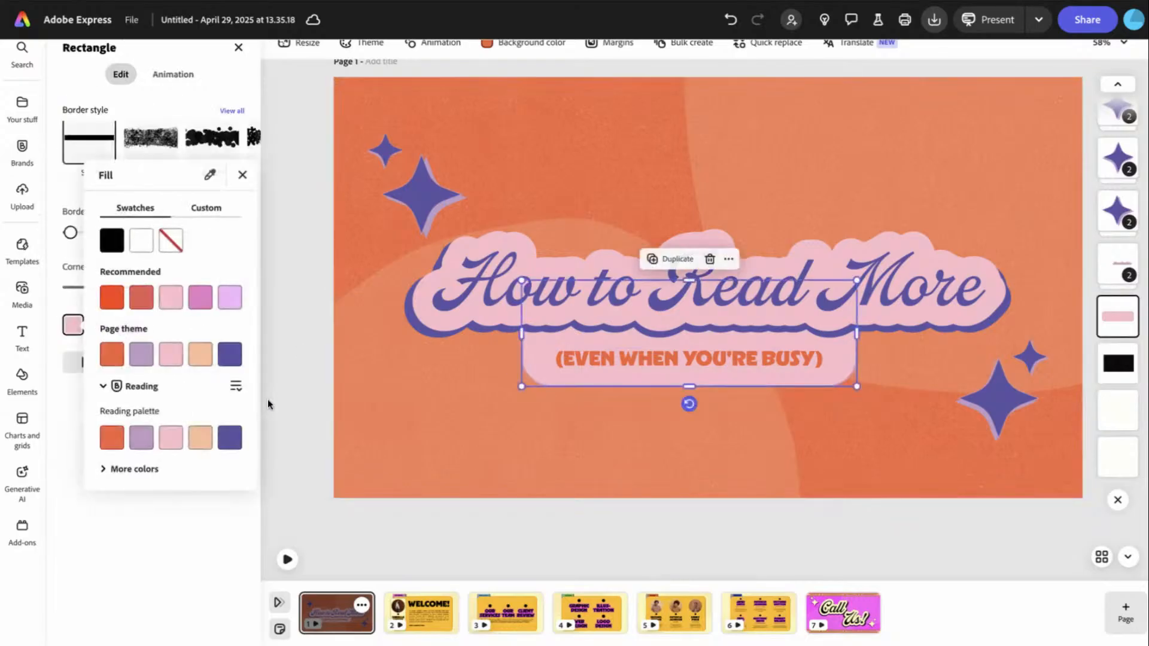
pyautogui.click(229, 358)
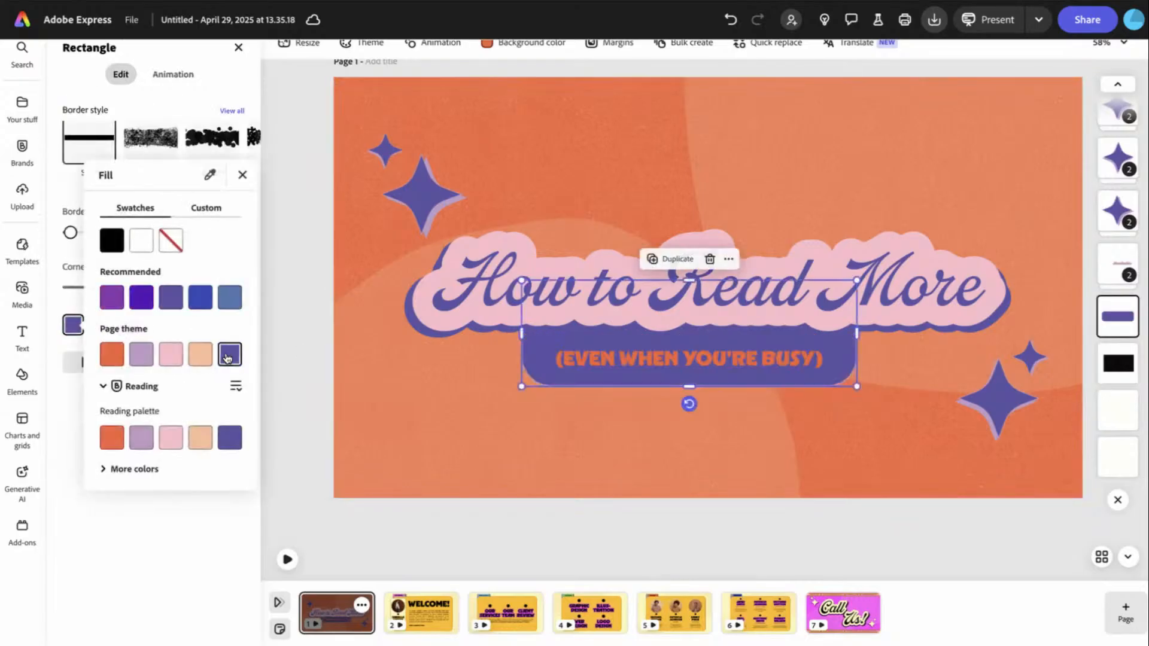
pyautogui.click(545, 561)
pyautogui.click(545, 561)
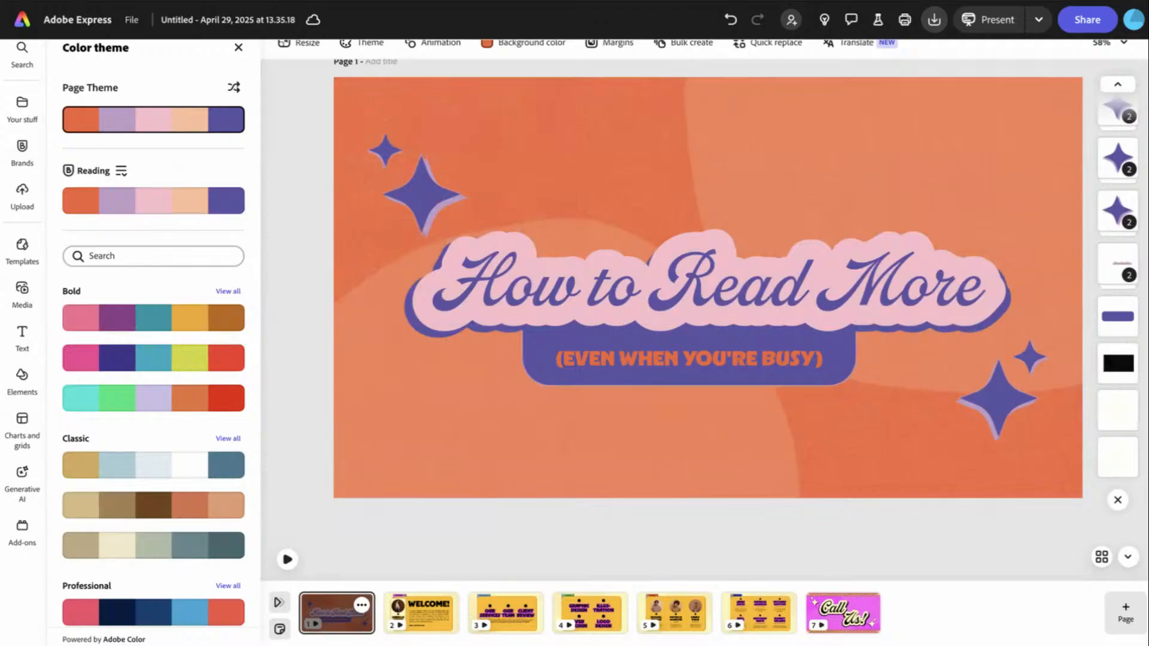
# - Search the icon elements for "books" and place an outlined open-book icon on the slide below the start of the title
pyautogui.click(29, 375)
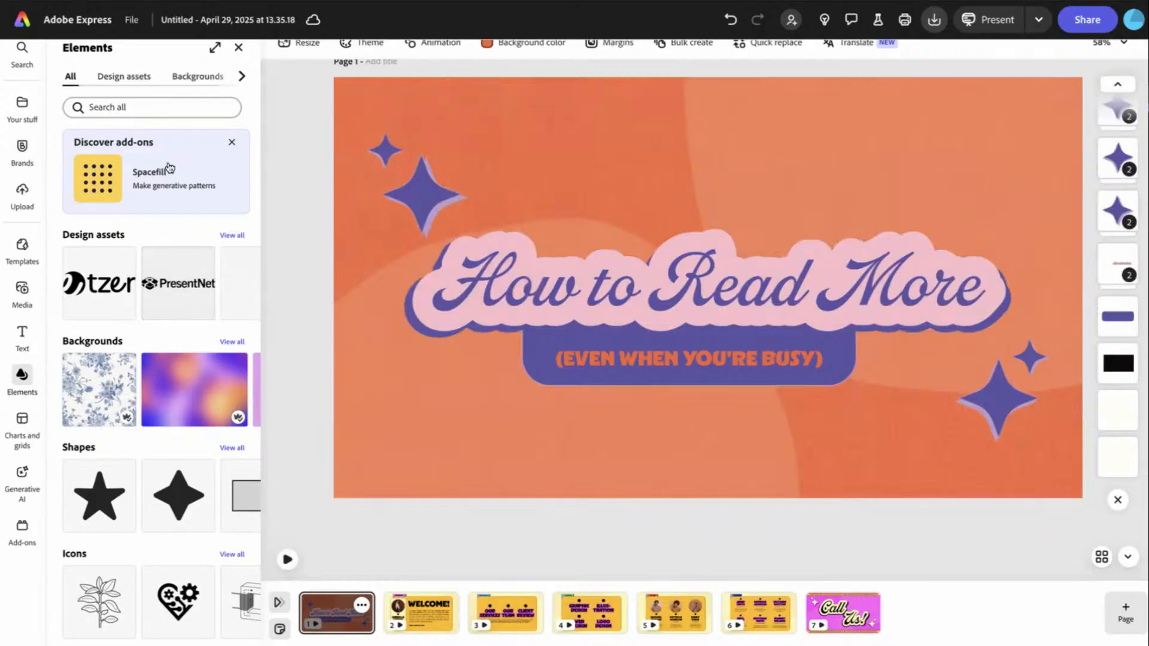
pyautogui.click(242, 76)
pyautogui.click(226, 78)
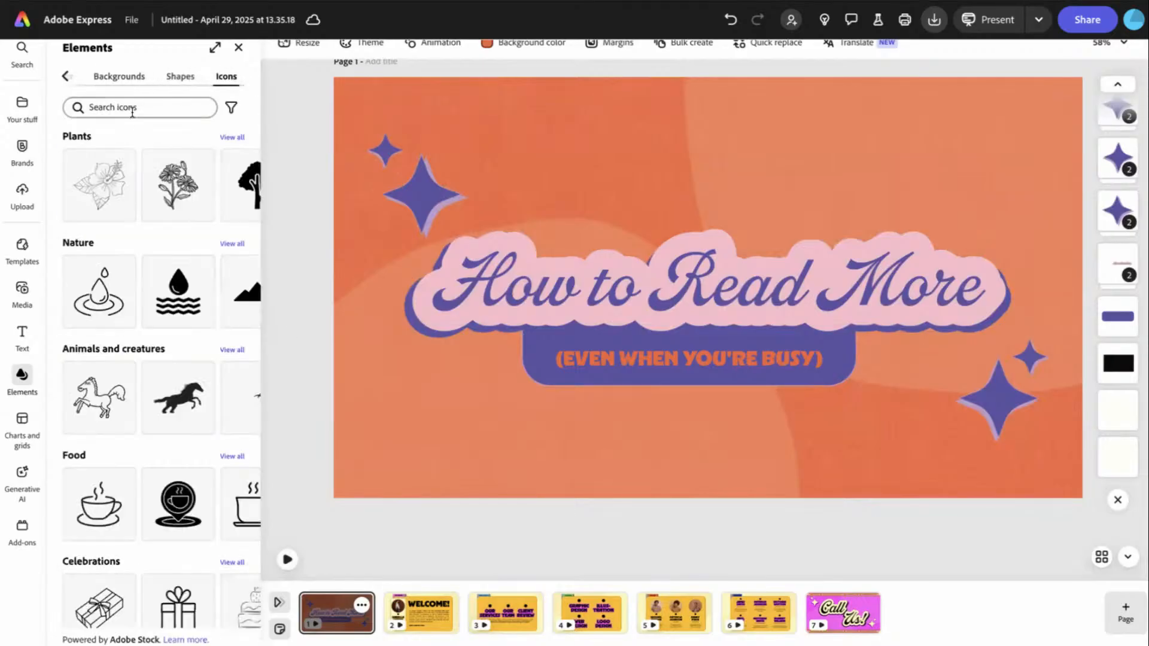
pyautogui.click(134, 108)
pyautogui.write('bpoks')
pyautogui.press('BackSpace')
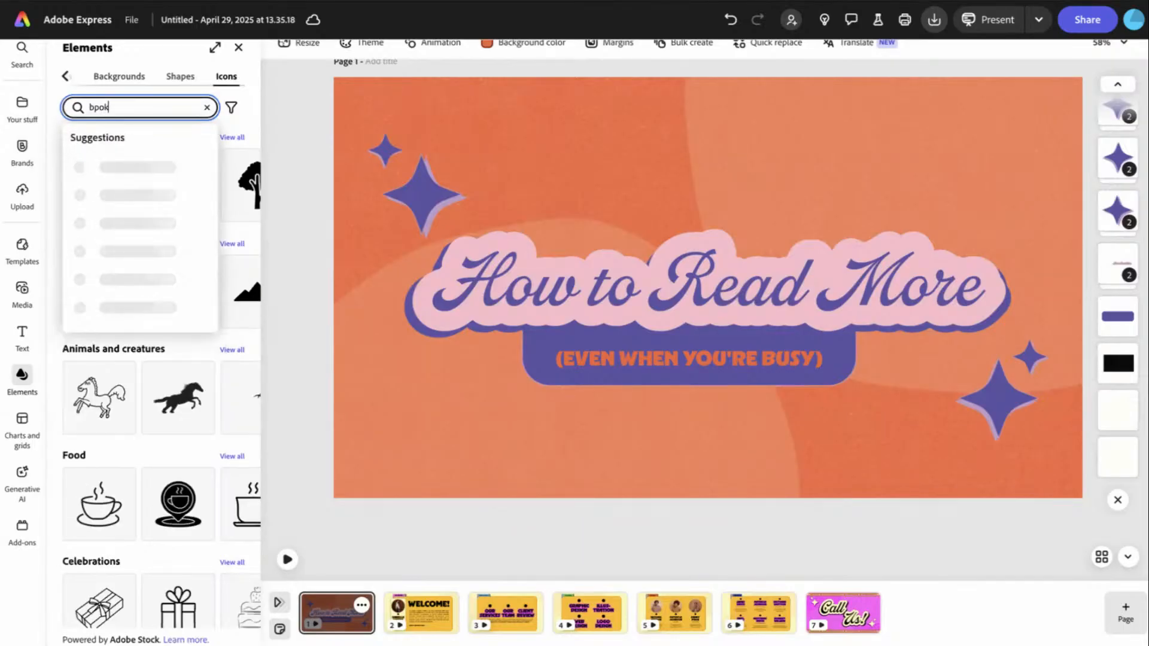
pyautogui.write('ooks')
pyautogui.click(157, 165)
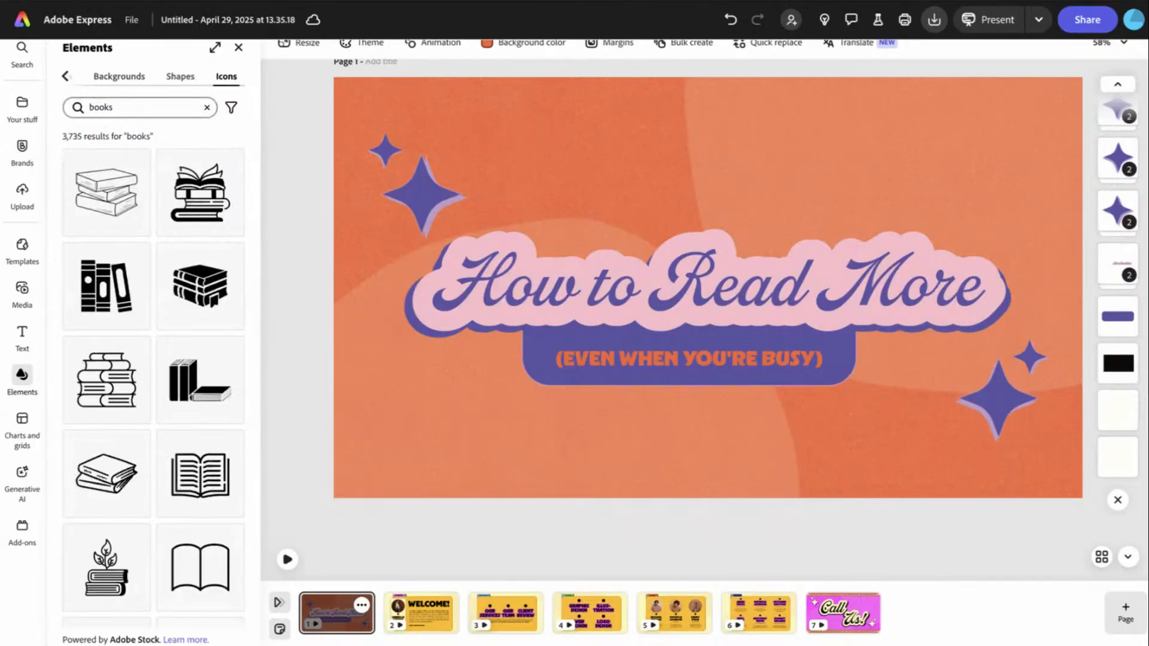
pyautogui.scroll(-15, 155, 378)
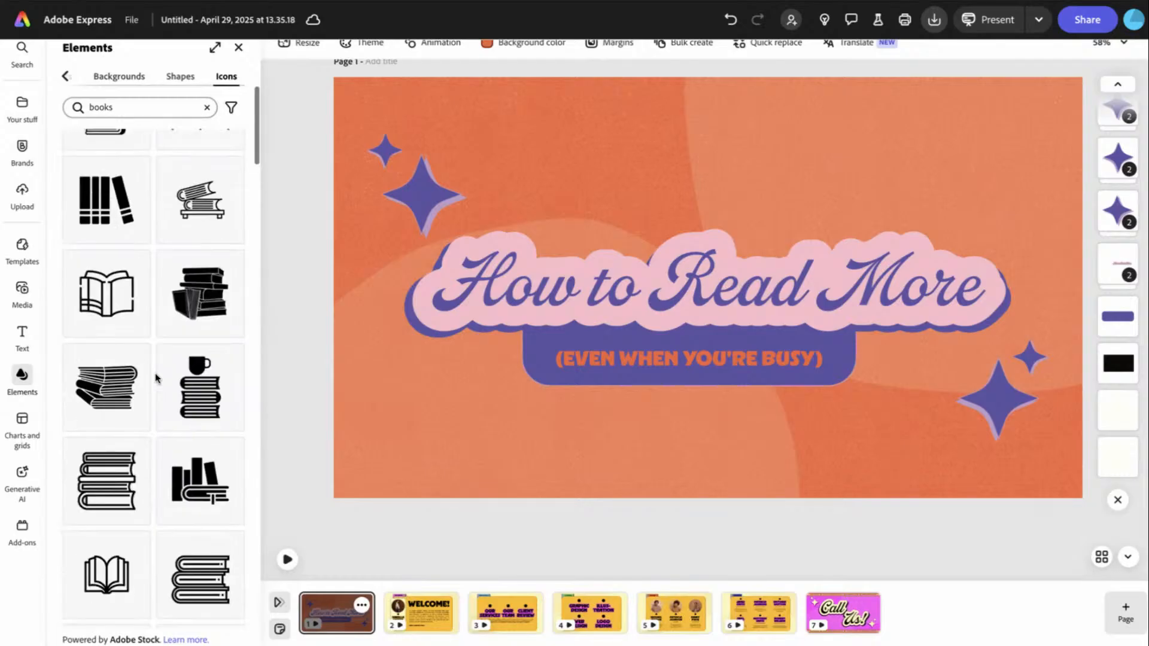
pyautogui.moveTo(120, 365); pyautogui.dragTo(477, 415)
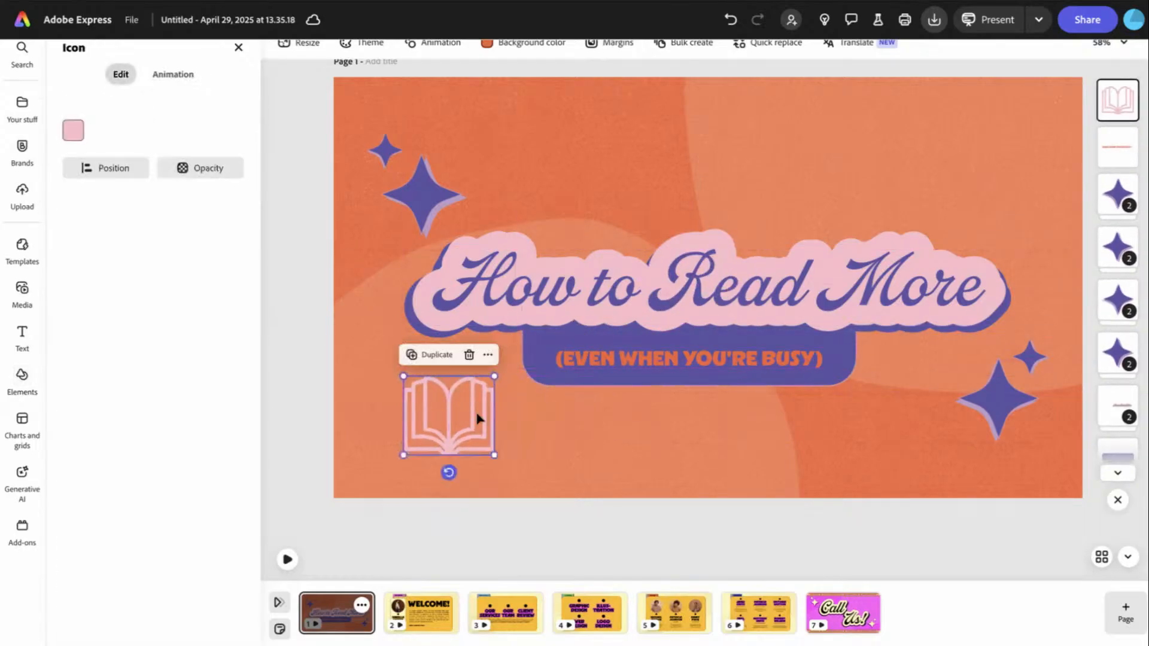
# - Add an outlined stack-of-books icon with a bookmark and place it above the word "More" near the slide's upper-right corner
pyautogui.click(239, 48)
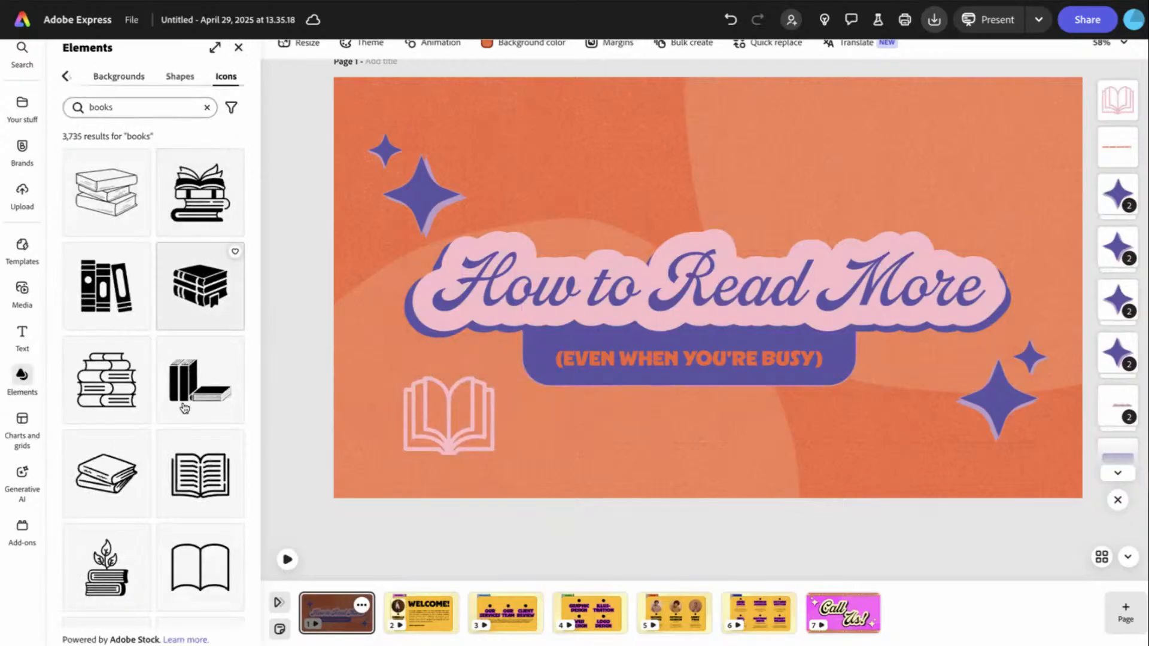
pyautogui.scroll(-2, 184, 409)
pyautogui.scroll(-8, 184, 409)
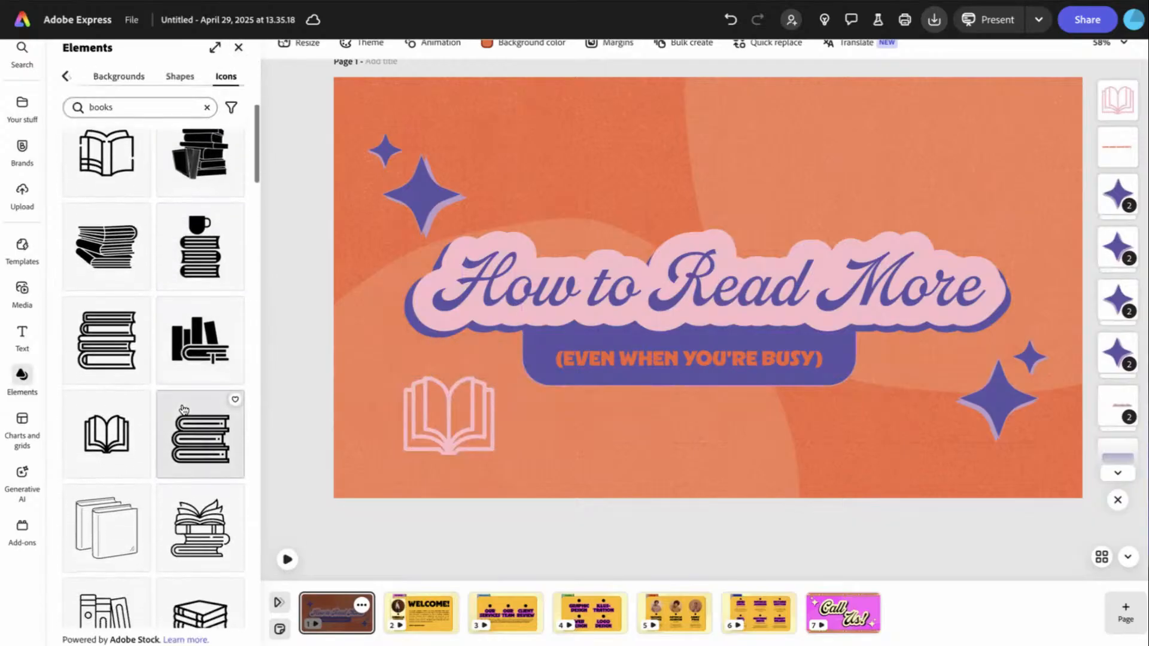
pyautogui.scroll(-4, 183, 409)
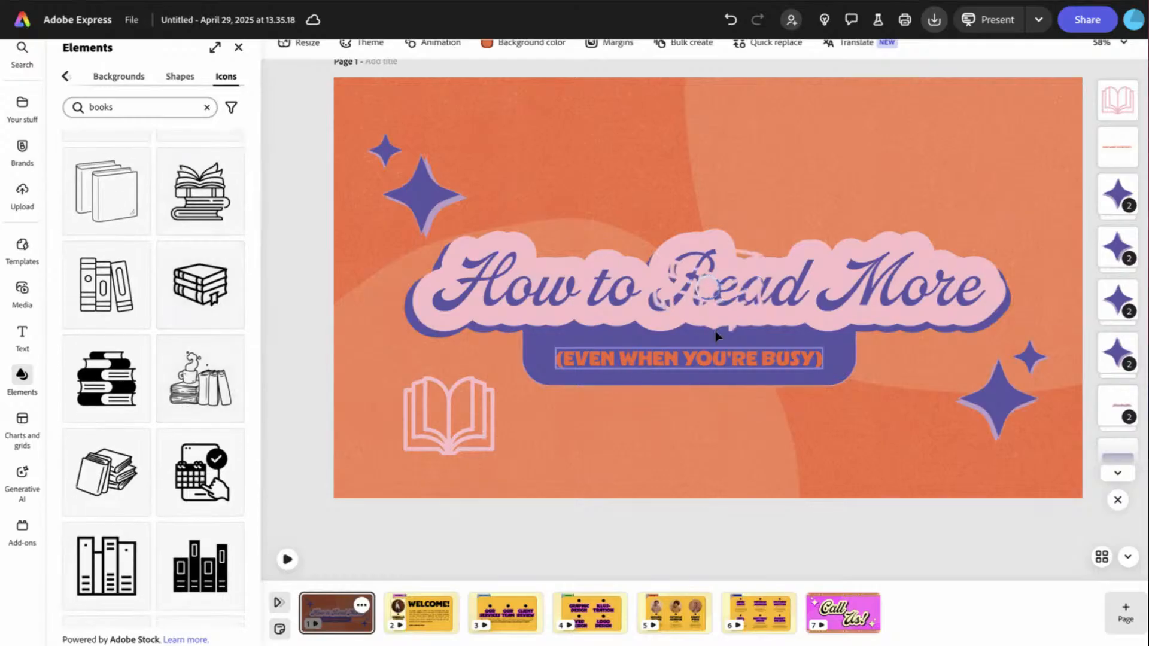
pyautogui.moveTo(720, 289); pyautogui.dragTo(974, 157)
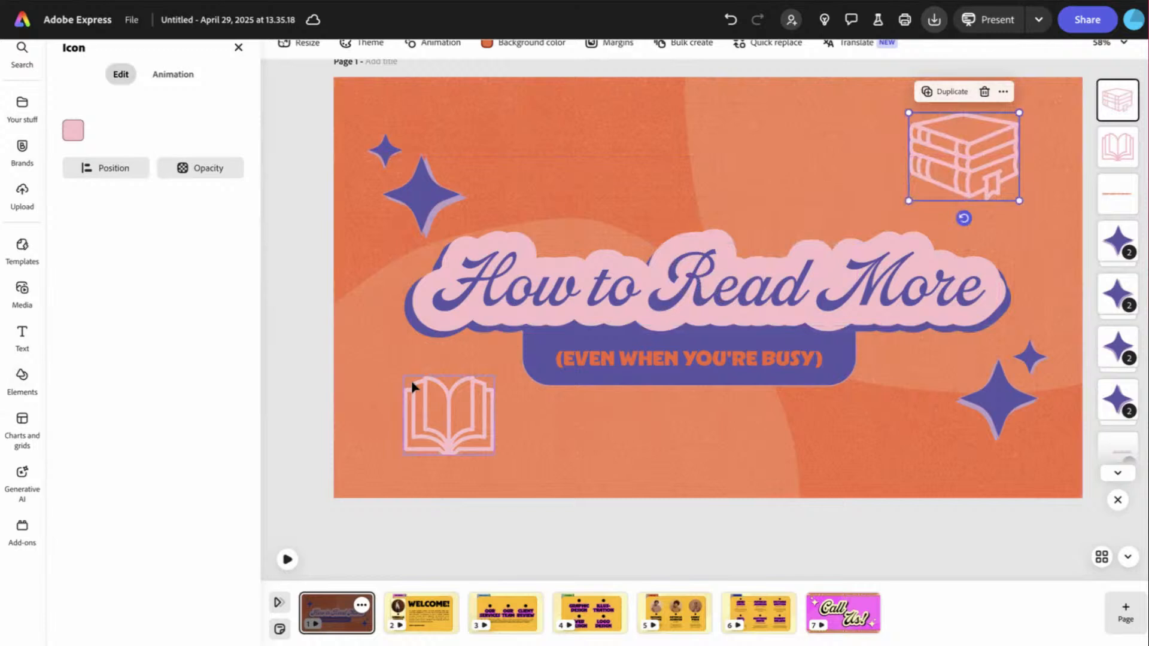
# - Fill both the stack-of-books icon and the open-book icon with the dark purple-blue from the Reading palette
pyautogui.click(73, 129)
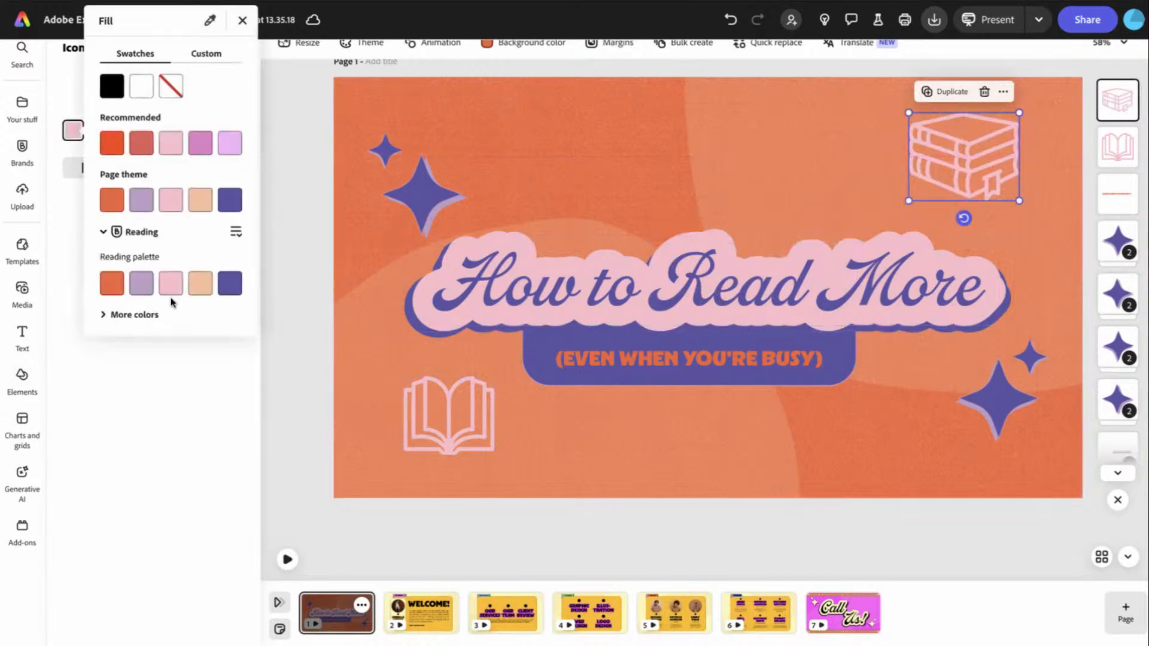
pyautogui.click(228, 286)
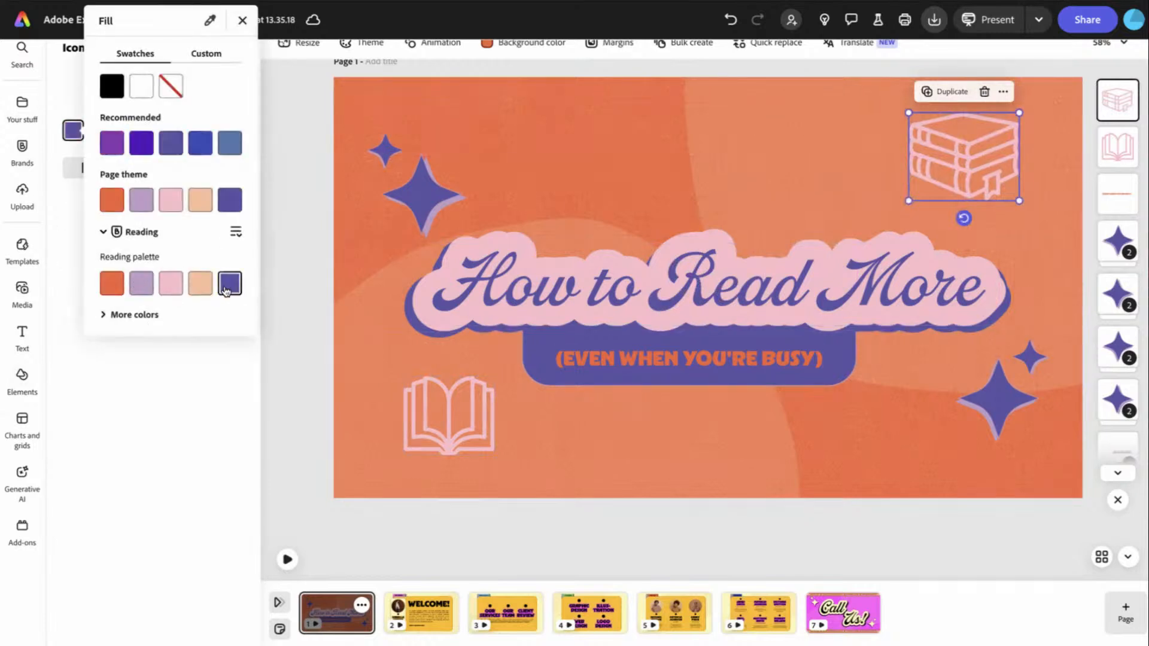
pyautogui.click(438, 419)
pyautogui.click(73, 130)
pyautogui.click(230, 283)
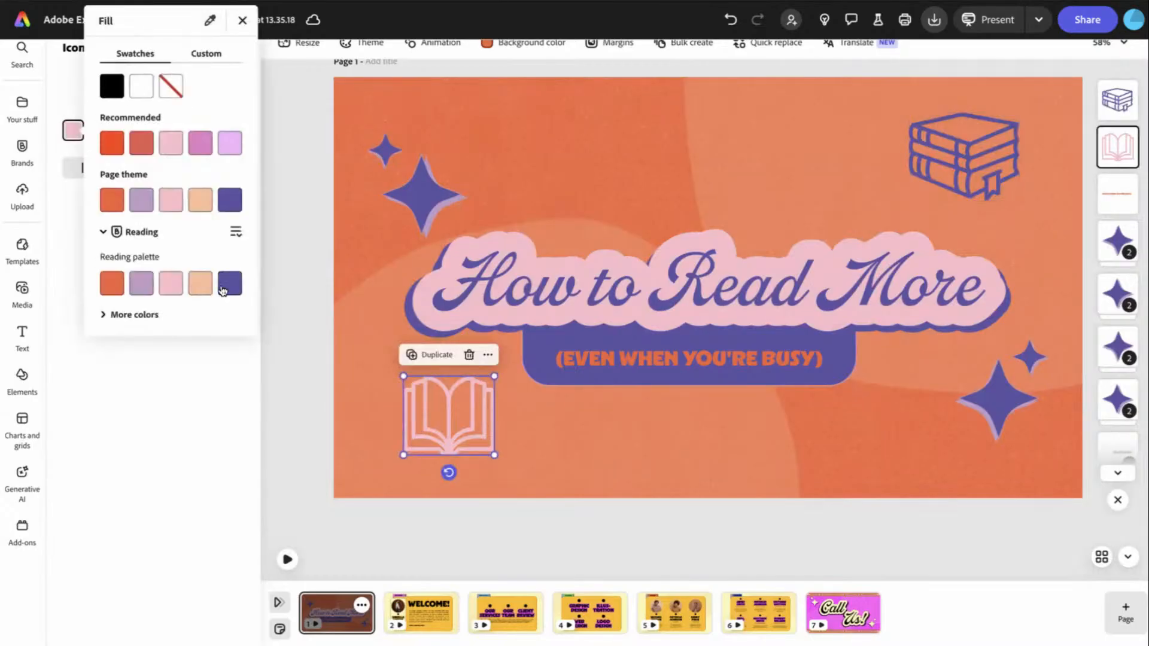
# - Rotate the open-book icon slightly counterclockwise and leave nothing selected on the slide
pyautogui.click(449, 472)
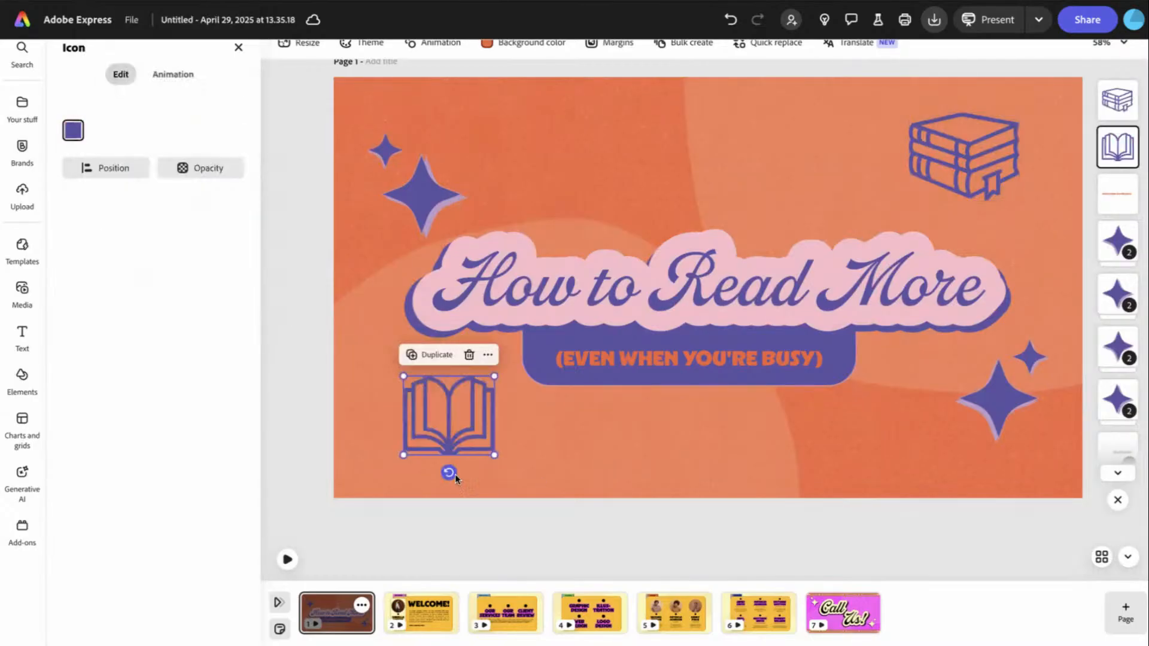
pyautogui.moveTo(449, 472); pyautogui.dragTo(462, 471)
pyautogui.click(611, 453)
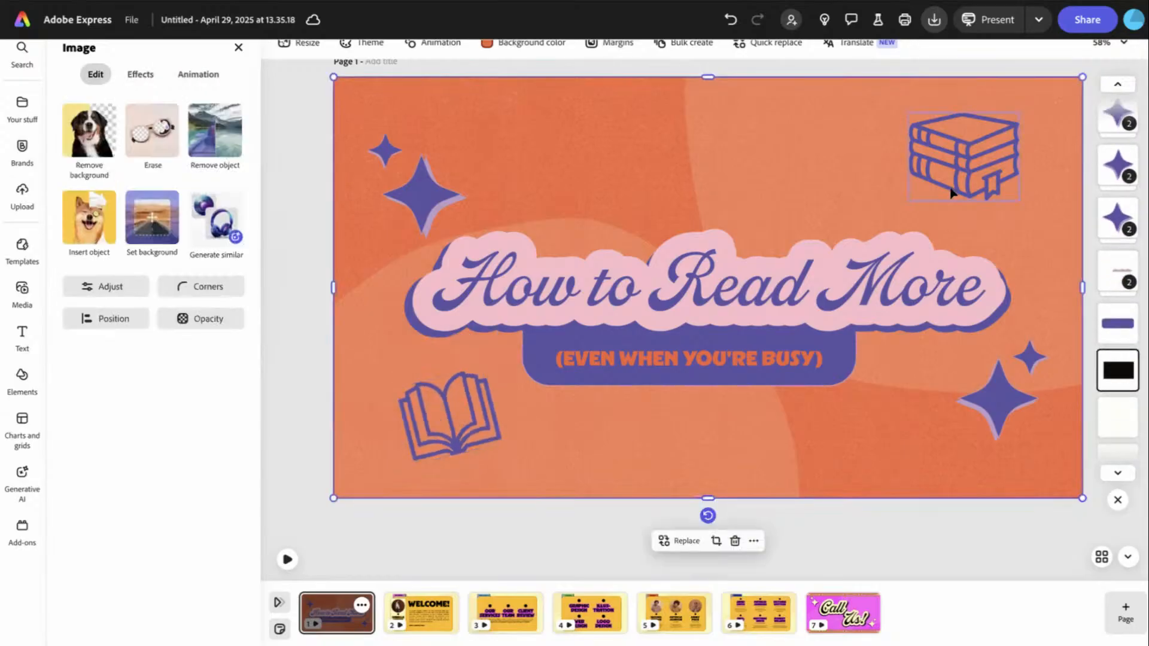
pyautogui.click(954, 188)
pyautogui.click(841, 529)
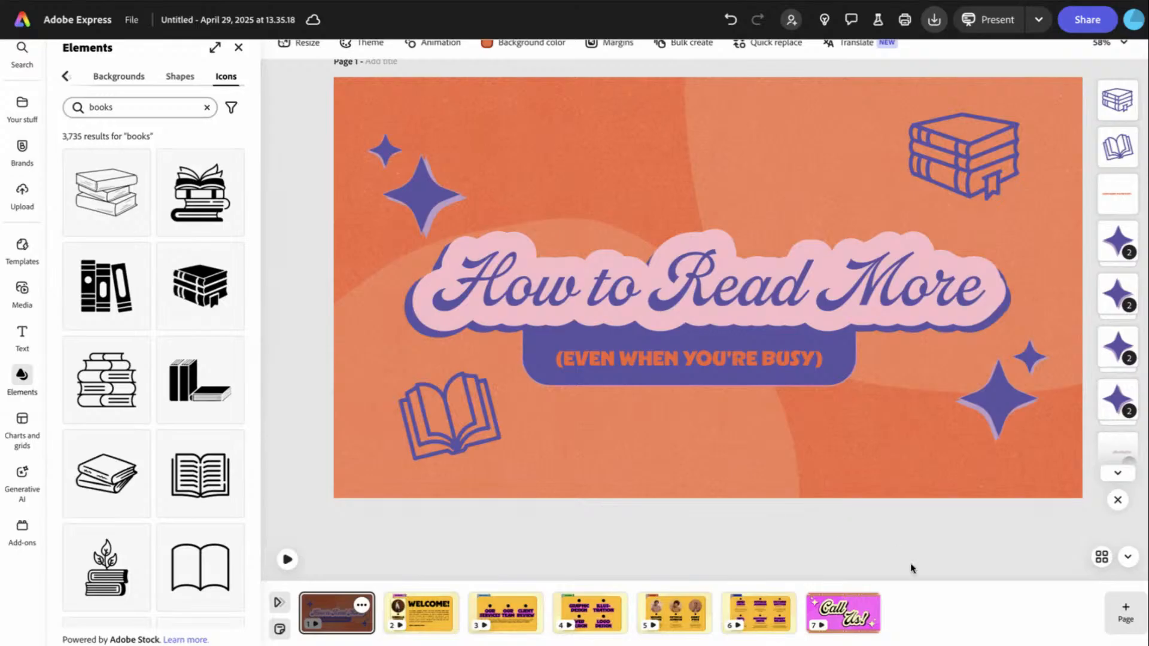
# - Look through pages 2 to 7 of the presentation to review the layouts that still use the original colors
pyautogui.click(422, 614)
pyautogui.click(513, 611)
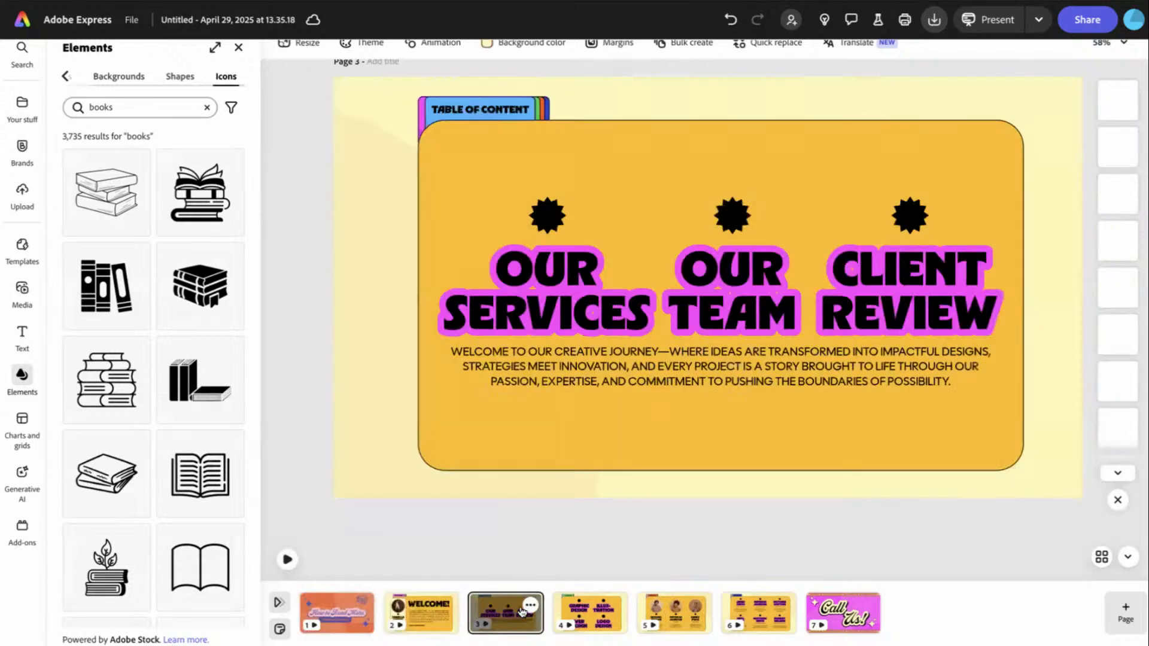
pyautogui.click(589, 611)
pyautogui.click(686, 611)
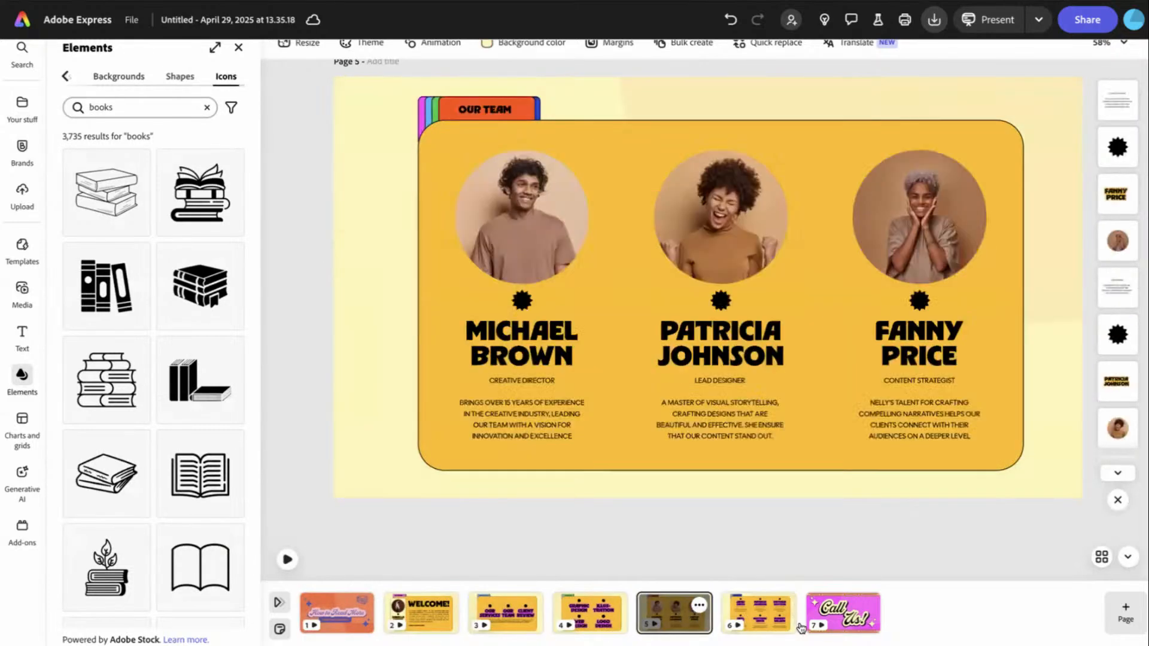
pyautogui.click(779, 619)
pyautogui.click(848, 619)
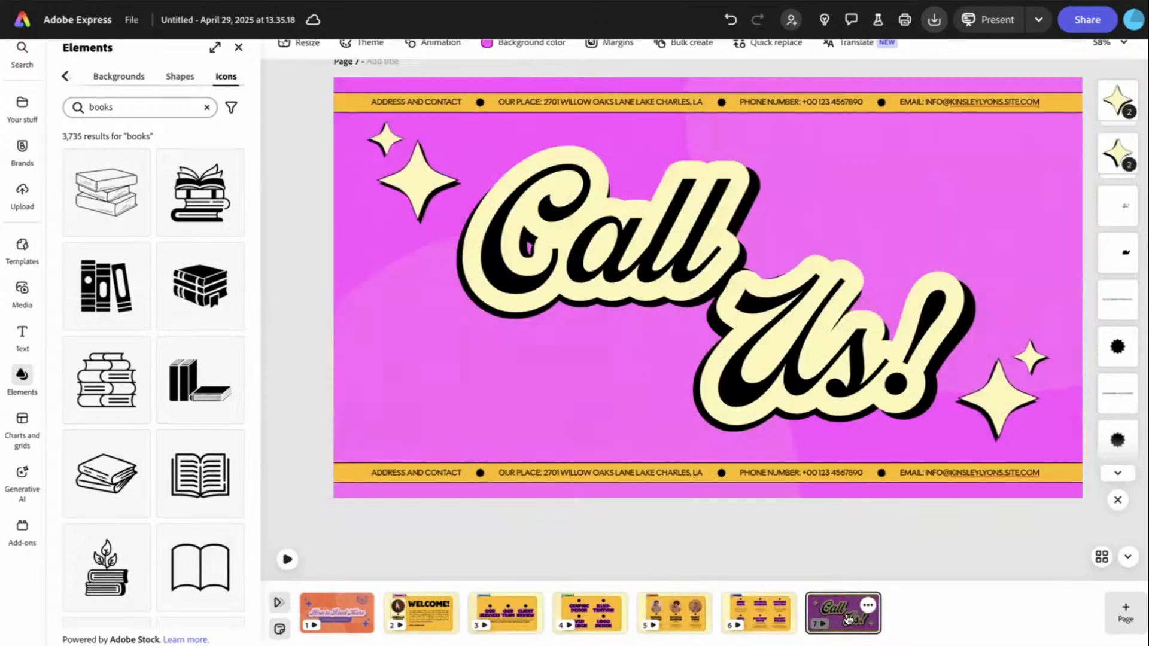
pyautogui.click(407, 625)
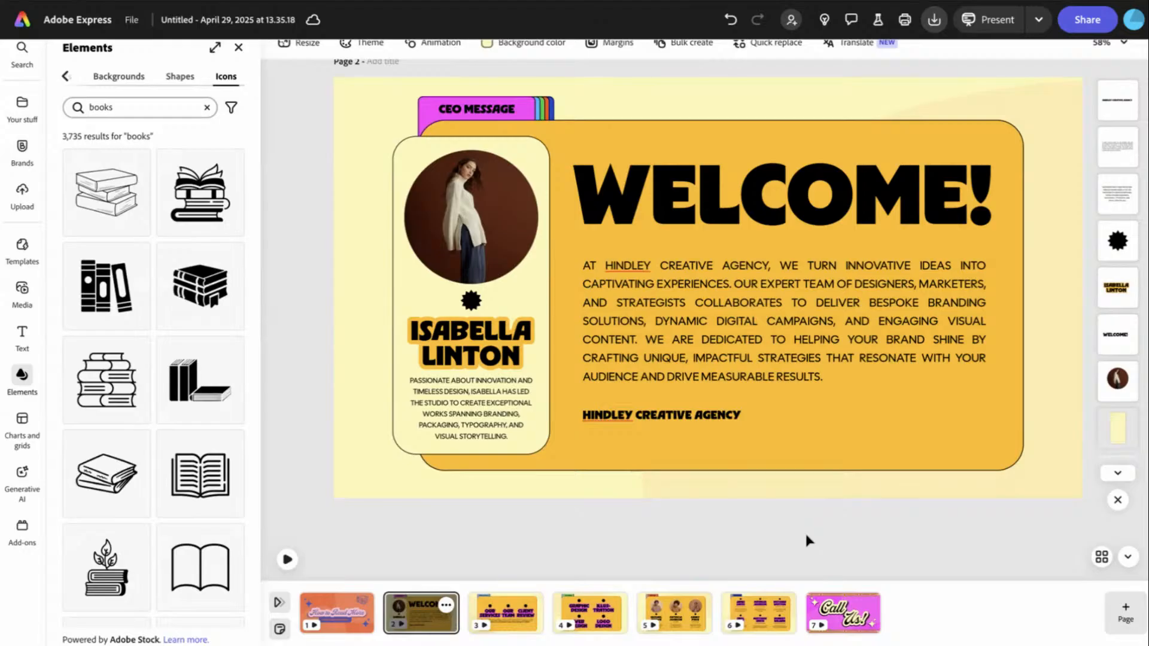
pyautogui.click(510, 605)
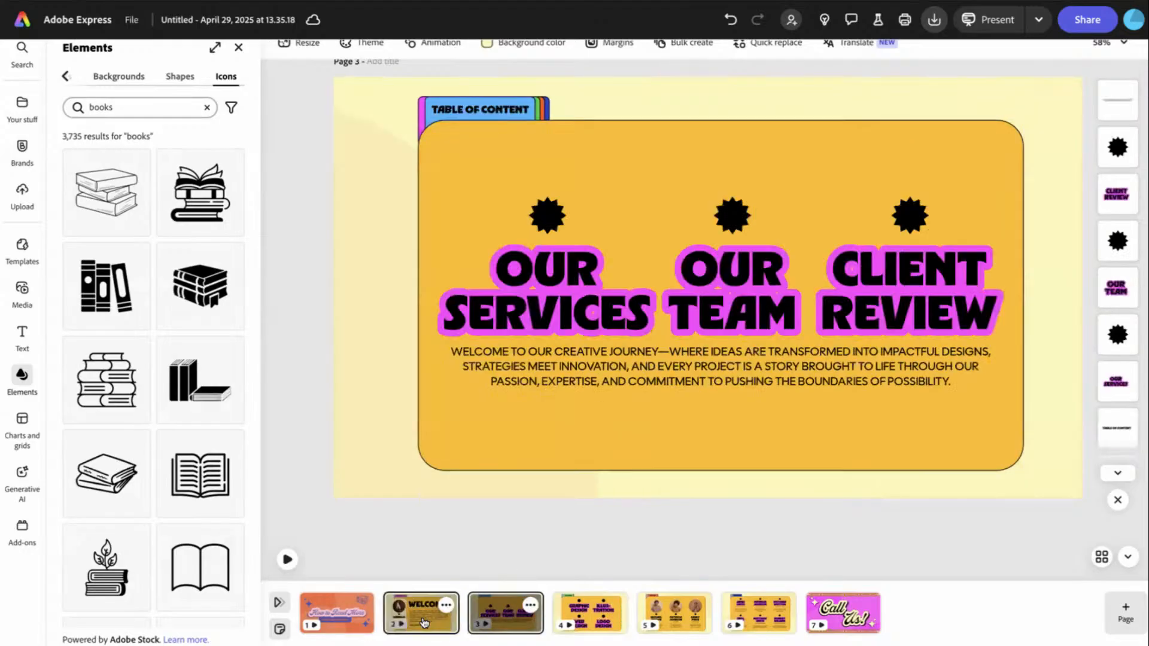
pyautogui.click(424, 621)
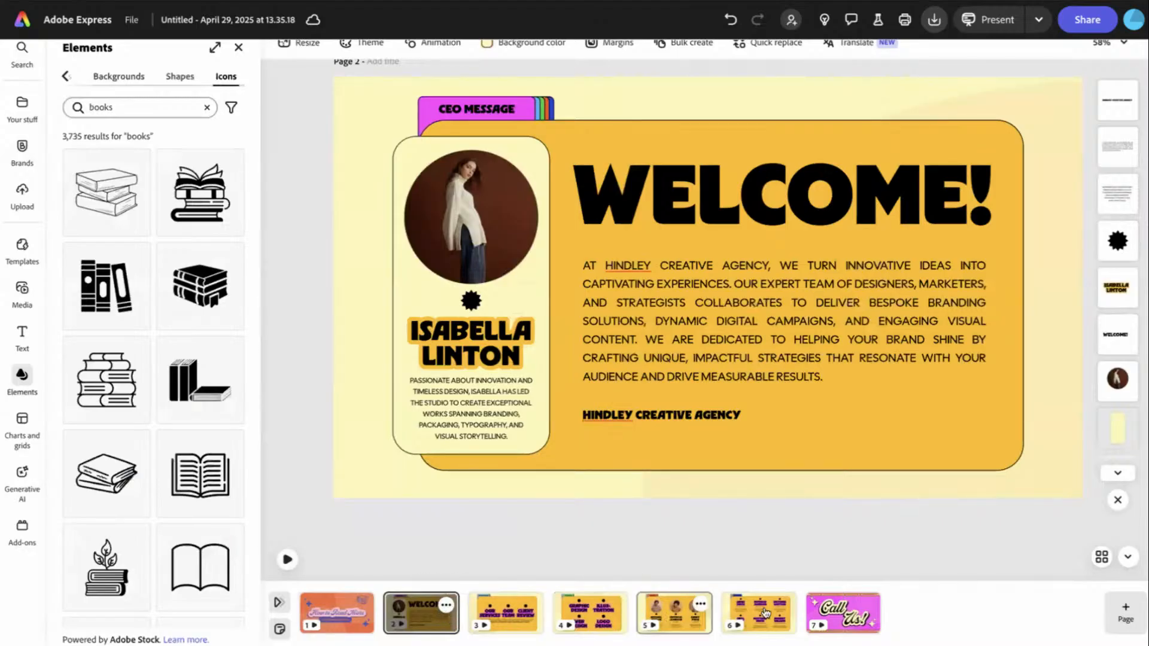
pyautogui.click(505, 616)
# - Apply the Reading brand color theme to page 2 and shuffle how its colors are distributed
pyautogui.click(420, 614)
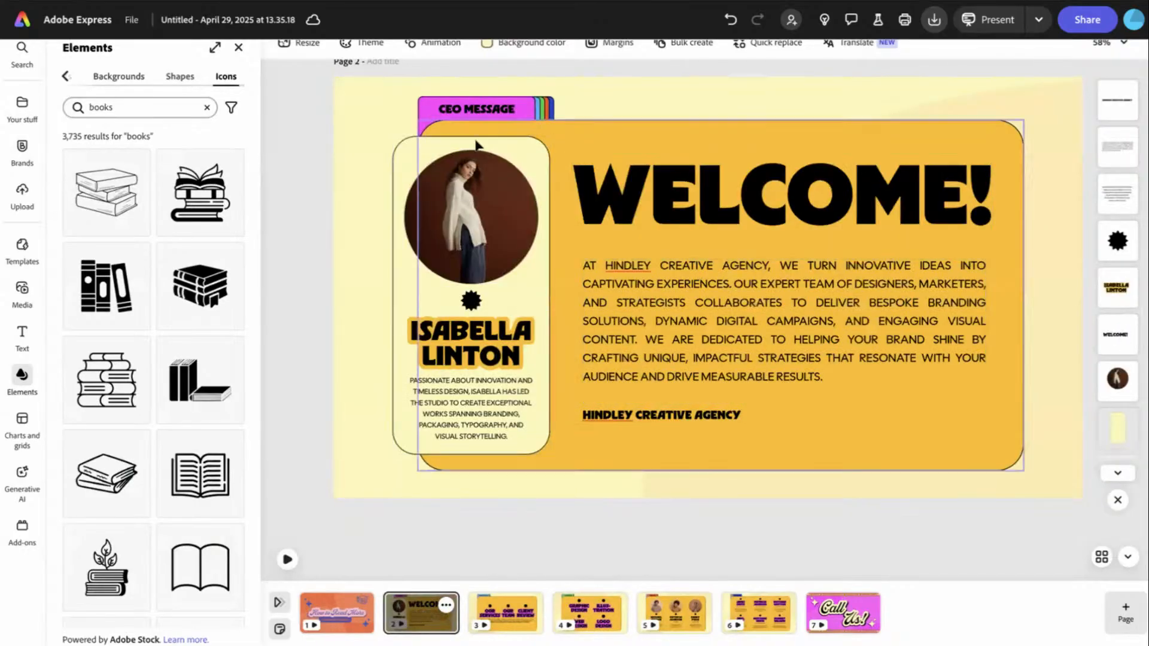
pyautogui.scroll(1, 465, 271)
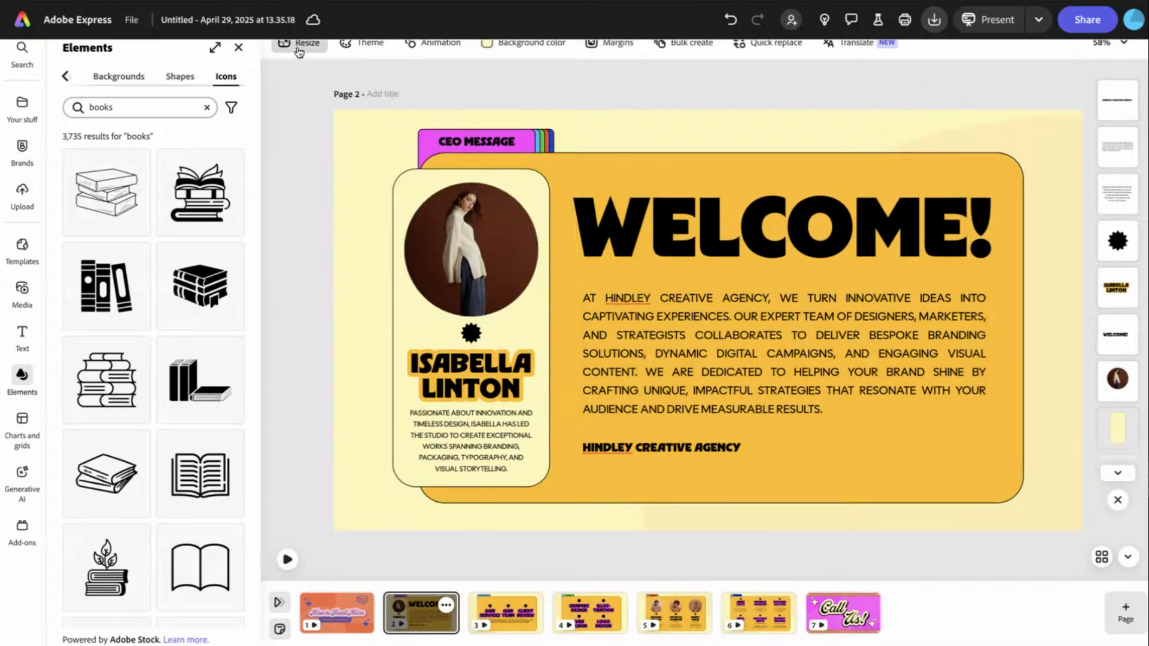
pyautogui.click(361, 48)
pyautogui.click(166, 120)
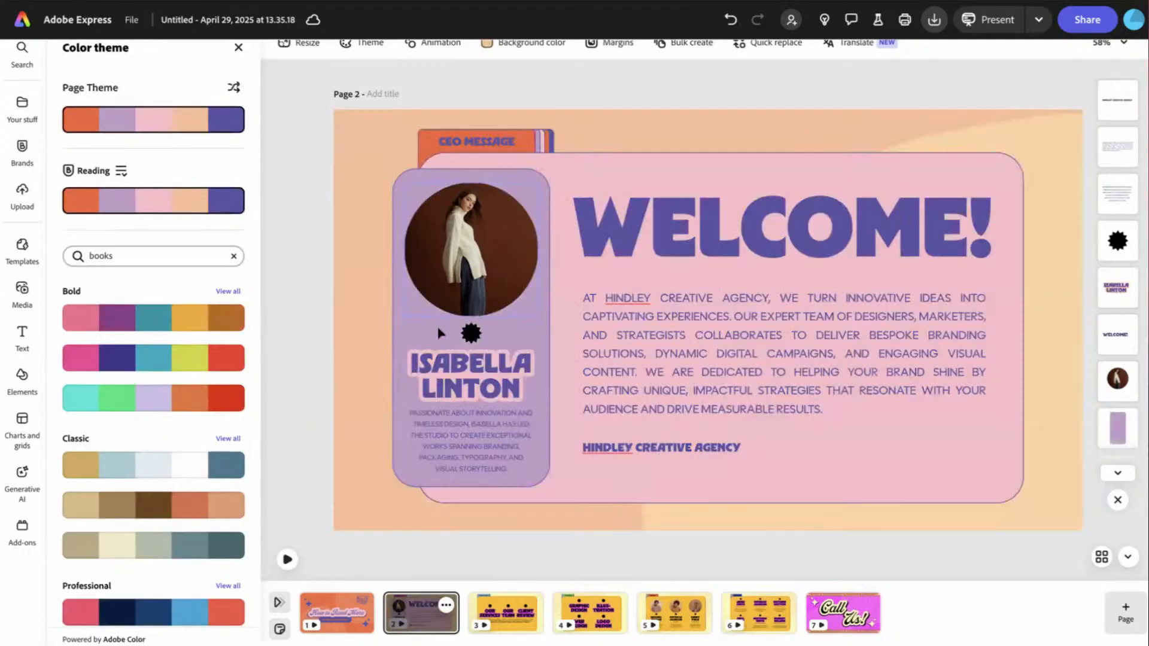
pyautogui.click(234, 87)
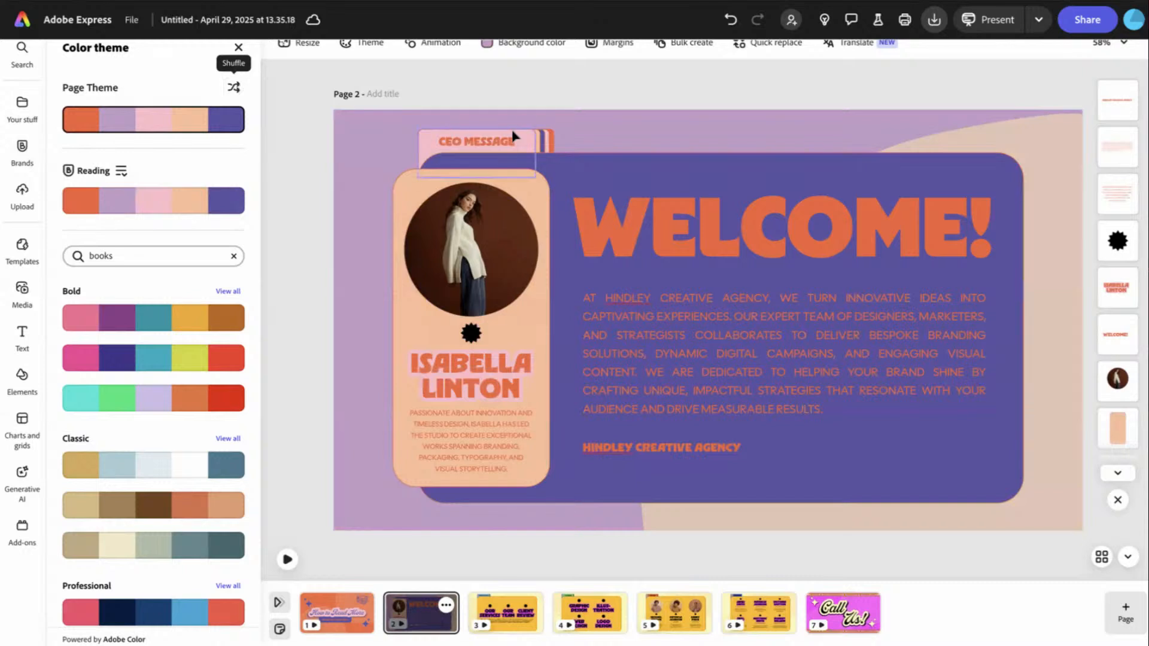
# - Delete the "CEO MESSAGE" label from the folder tab on page 2
pyautogui.click(459, 141)
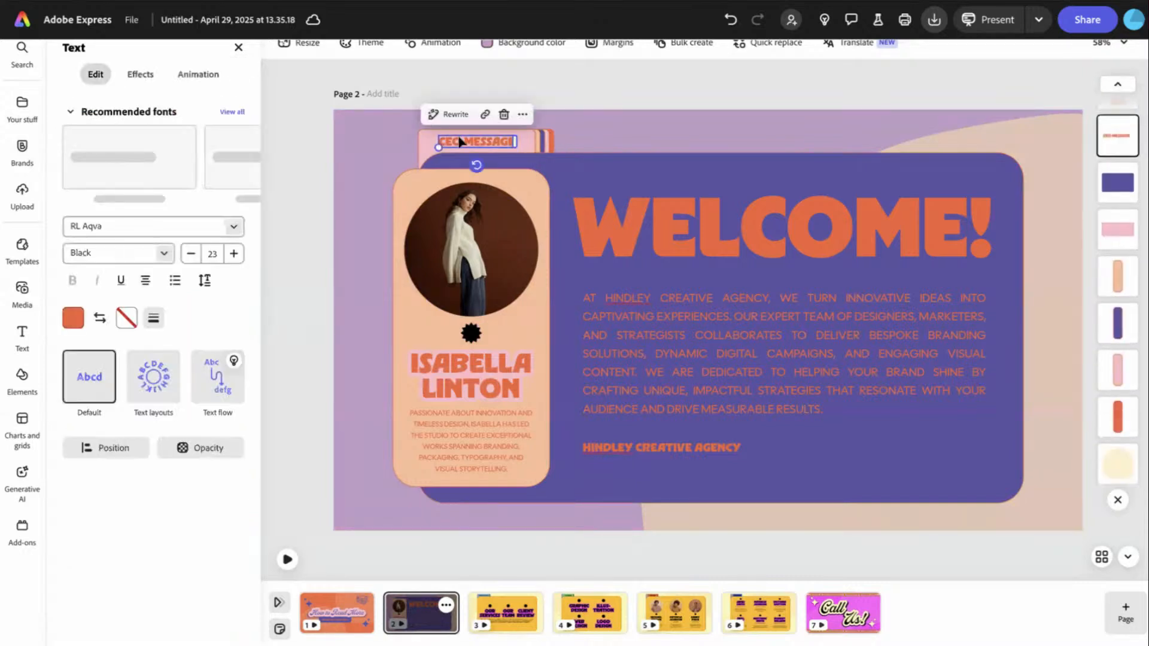
pyautogui.press('Delete')
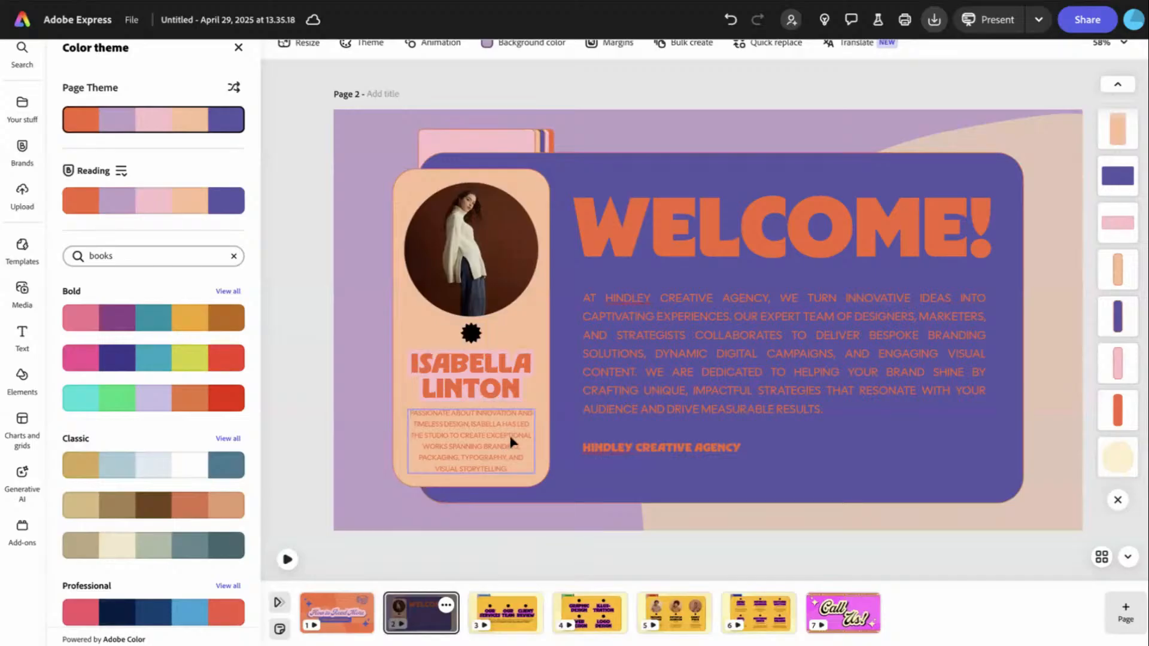
# - Replace the "WELCOME!" heading on page 2 with "How Does Your Reading Stack Up?"
pyautogui.doubleClick(660, 255)
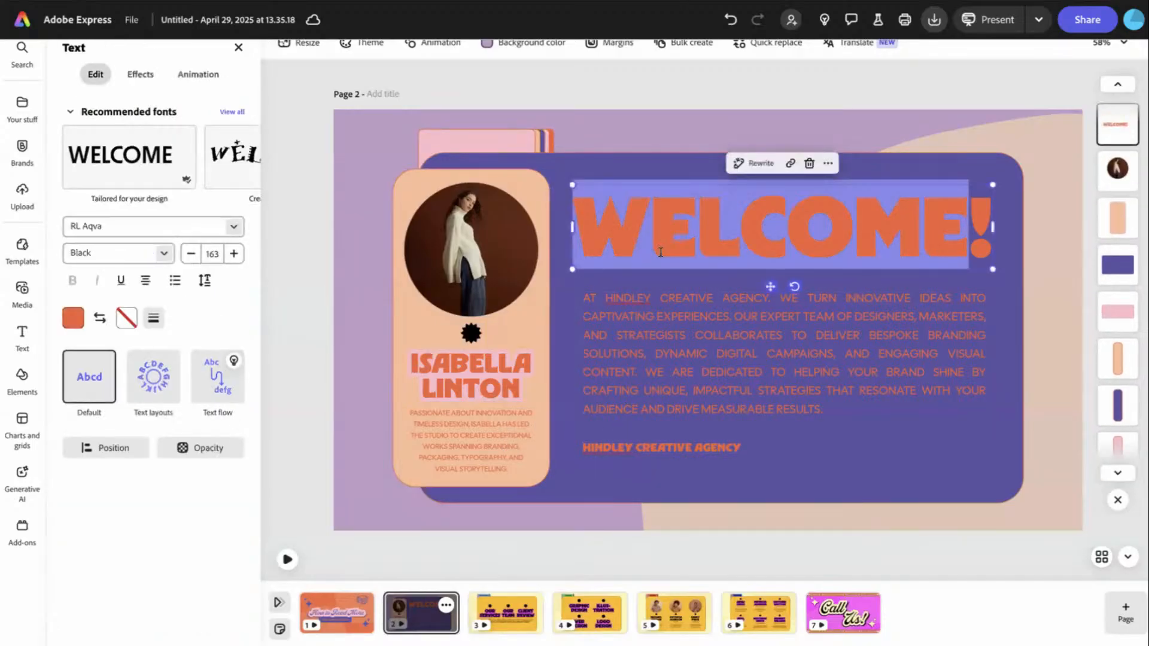
pyautogui.write('How y')
pyautogui.press('BackSpace')
pyautogui.press('BackSpace')
pyautogui.write('Do!')
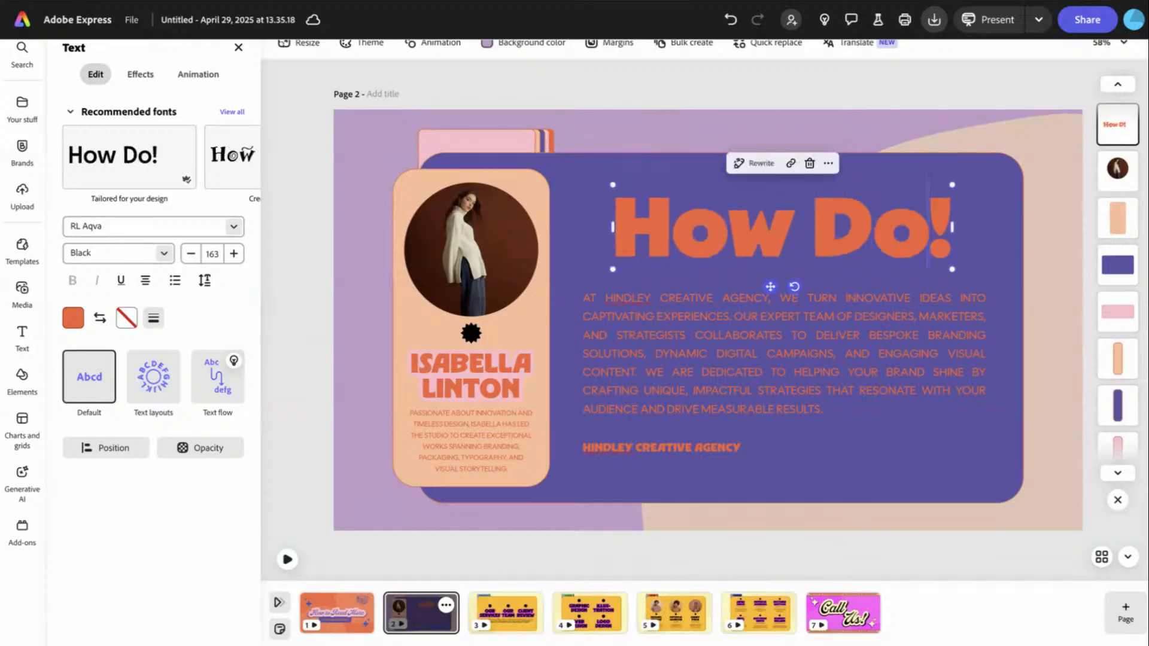
pyautogui.write('ws')
pyautogui.press('BackSpace')
pyautogui.press('BackSpace')
pyautogui.press('BackSpace')
pyautogui.write('es ')
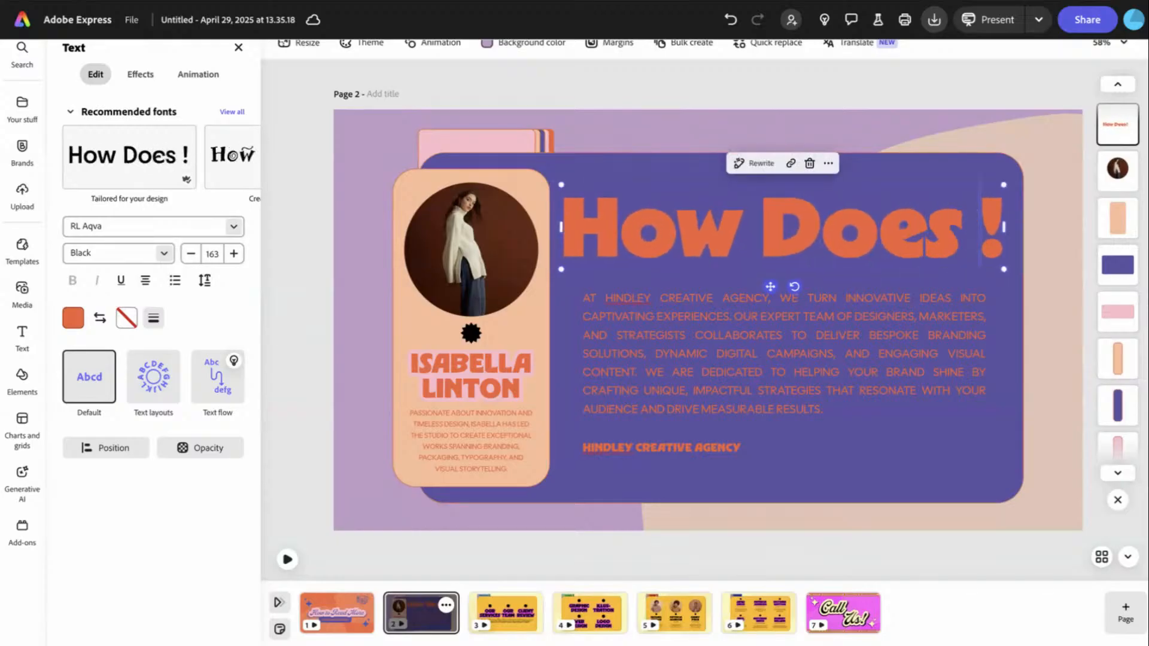
pyautogui.write('Yo')
pyautogui.press('BackSpace')
pyautogui.write('our')
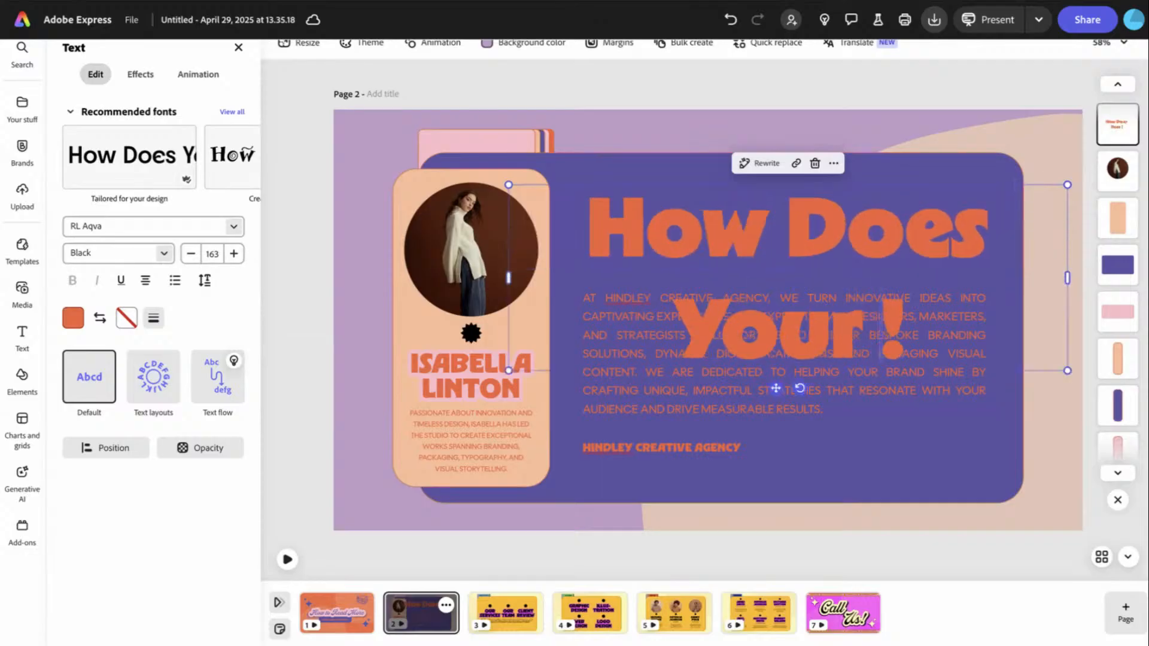
pyautogui.write(' Reading Stacj')
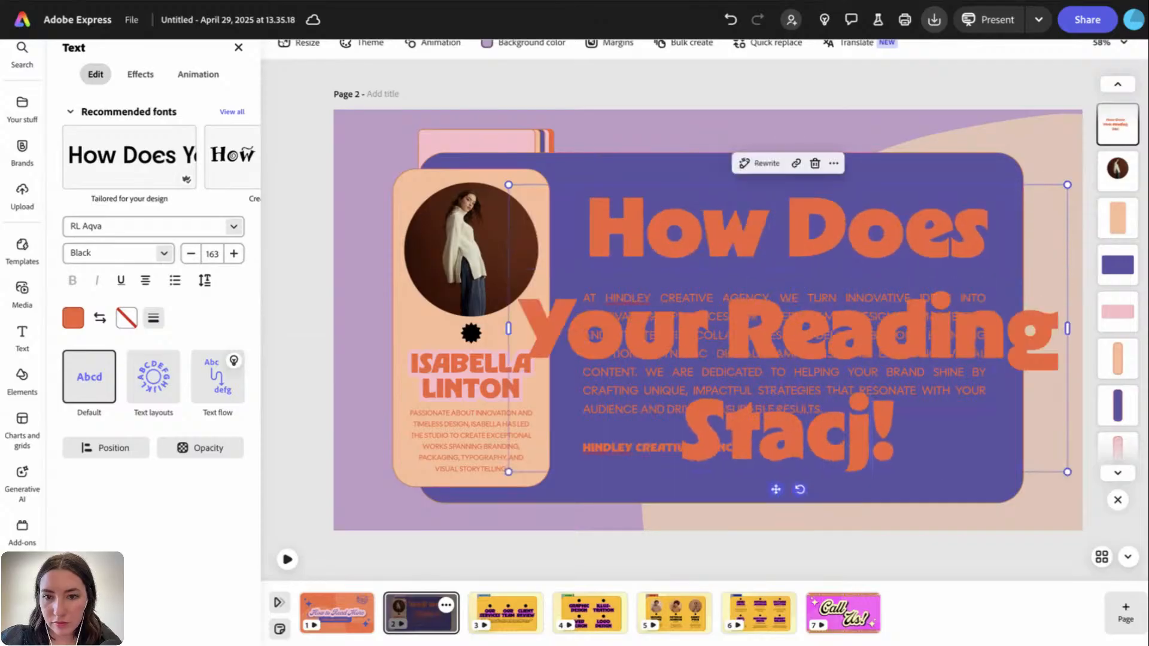
pyautogui.press('BackSpace')
pyautogui.write('k Up')
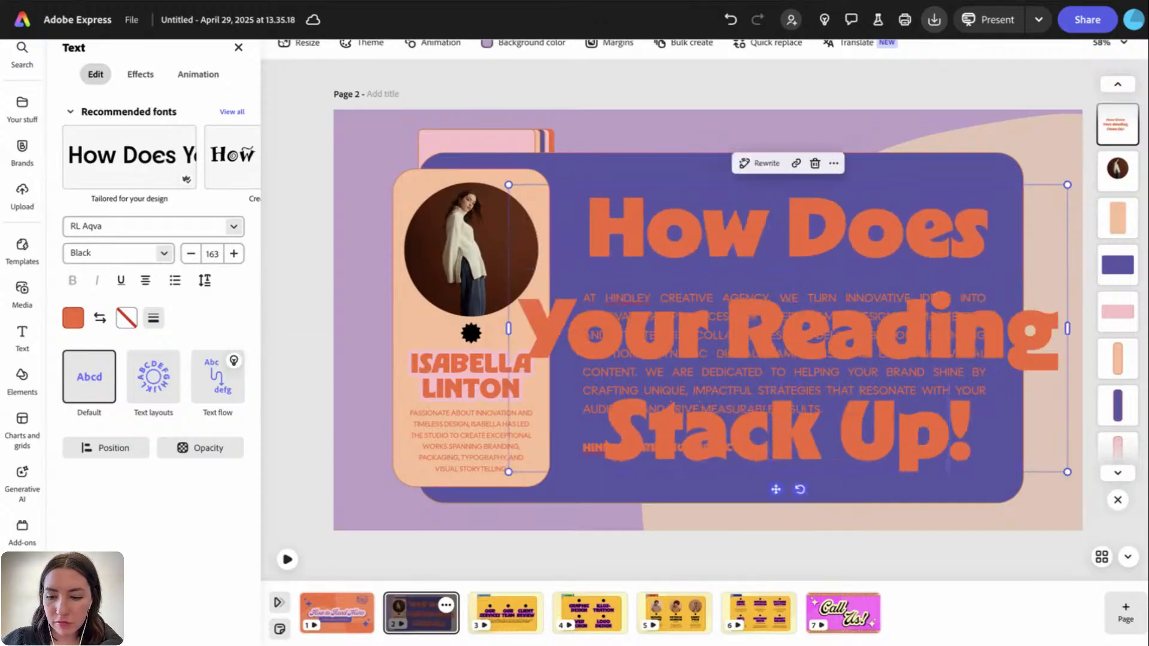
pyautogui.press('Delete')
pyautogui.write('?')
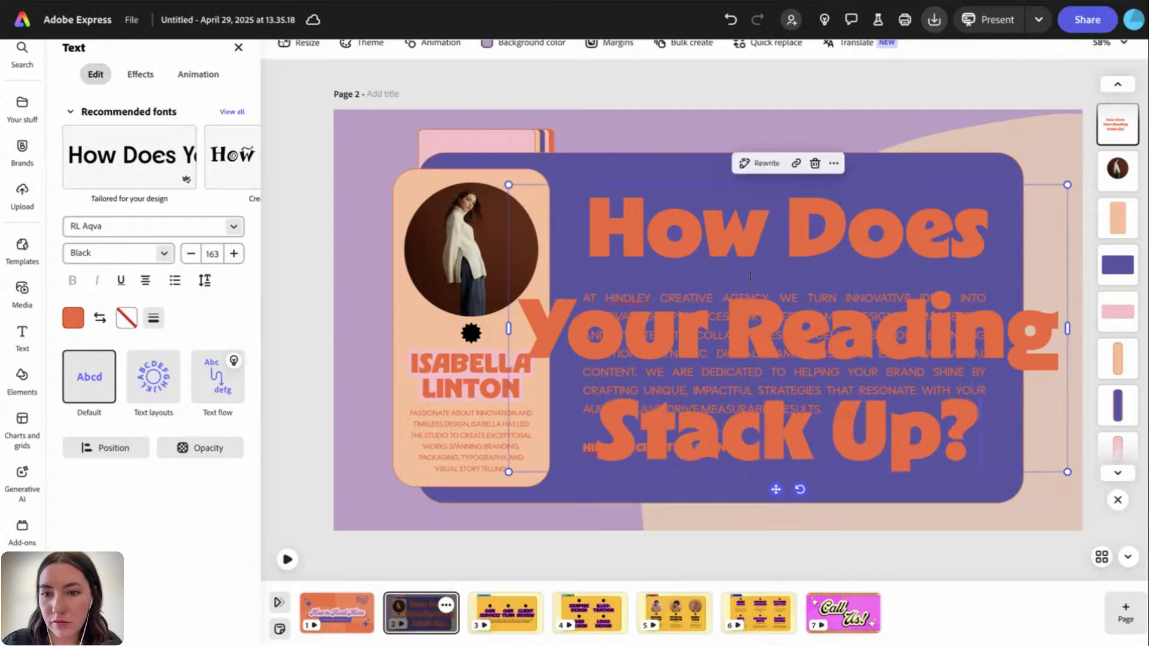
# - Scale the page 2 heading down to about size 87 and center it in the upper area of the purple panel
pyautogui.moveTo(1067, 472); pyautogui.dragTo(966, 262)
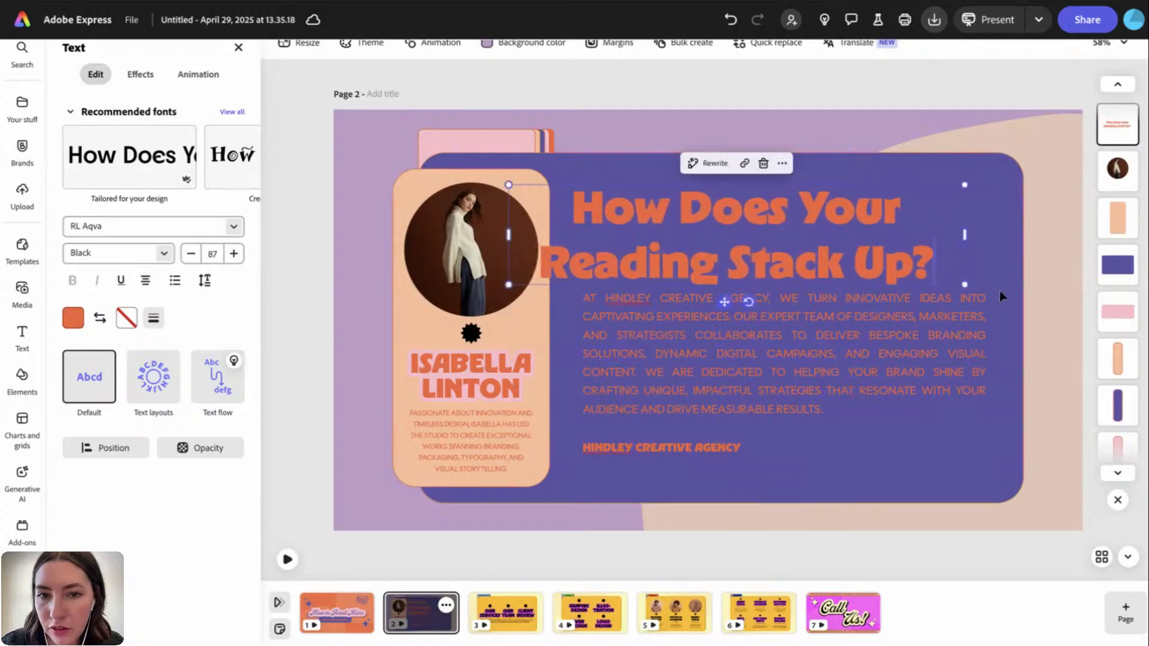
pyautogui.moveTo(776, 272); pyautogui.dragTo(813, 258)
pyautogui.click(808, 457)
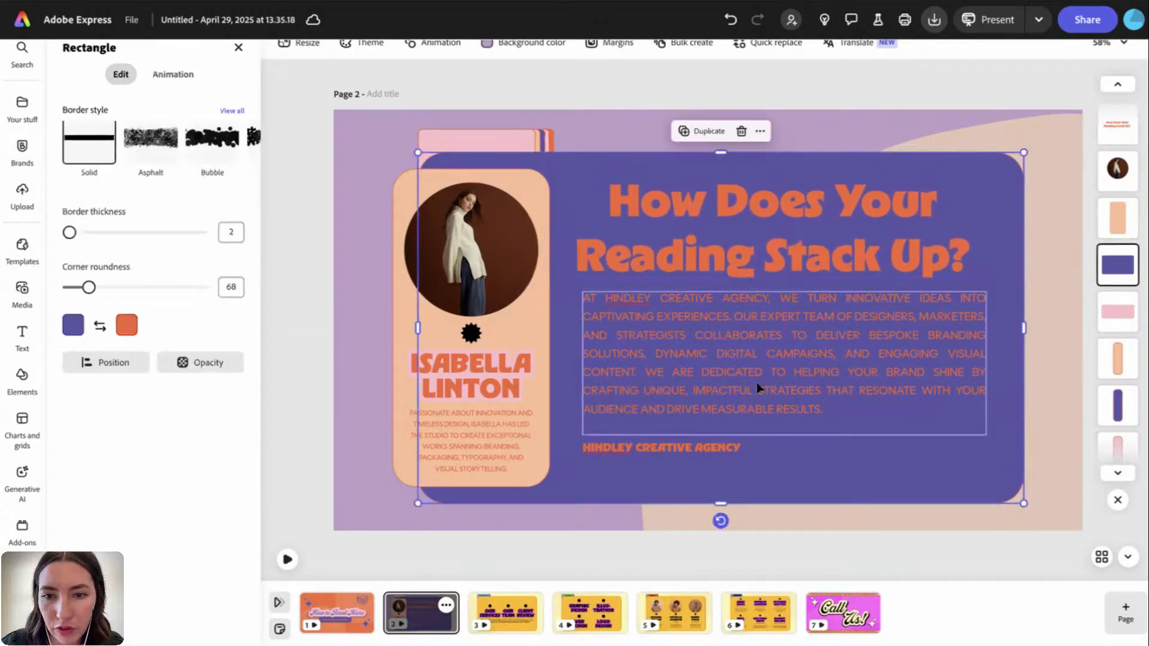
# - Delete the agency description paragraph and the "HINDLEY CREATIVE AGENCY" line from the purple panel on page 2
pyautogui.click(757, 383)
pyautogui.press('Delete')
pyautogui.click(664, 446)
pyautogui.press('Delete')
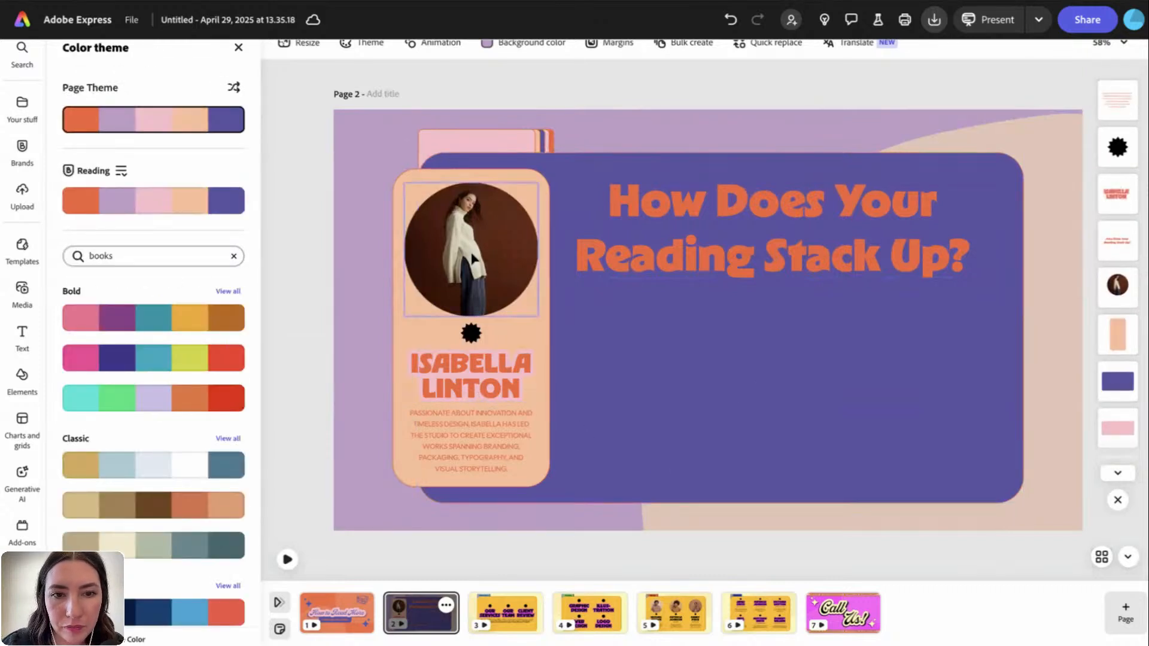
pyautogui.click(475, 260)
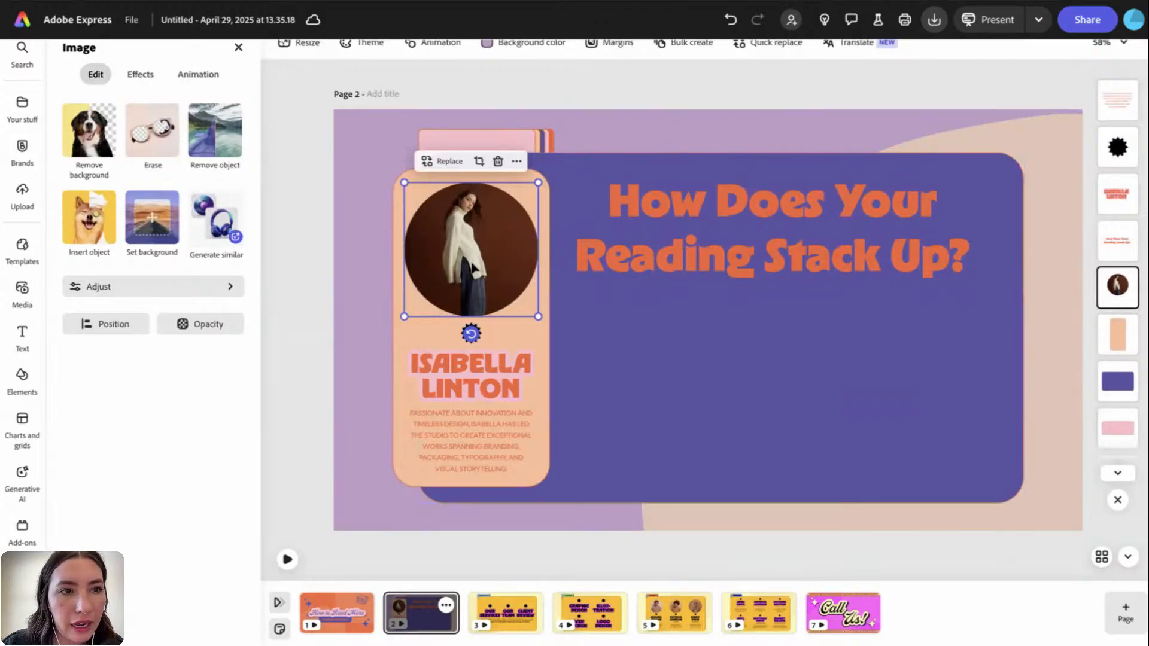
pyautogui.click(446, 160)
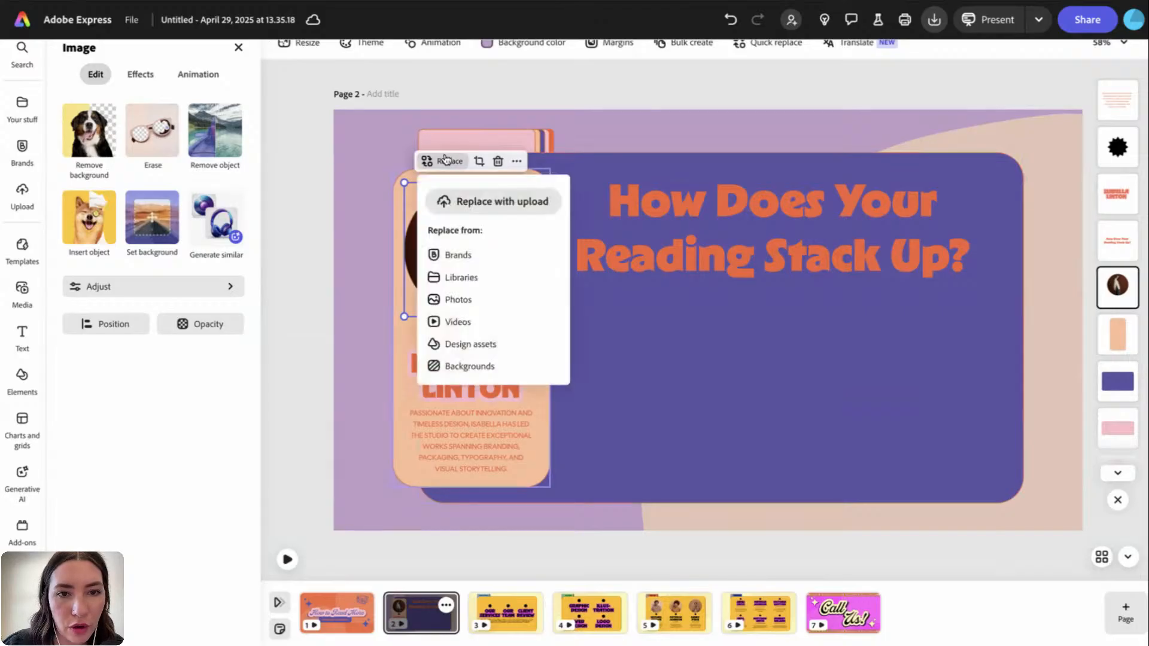
pyautogui.click(453, 301)
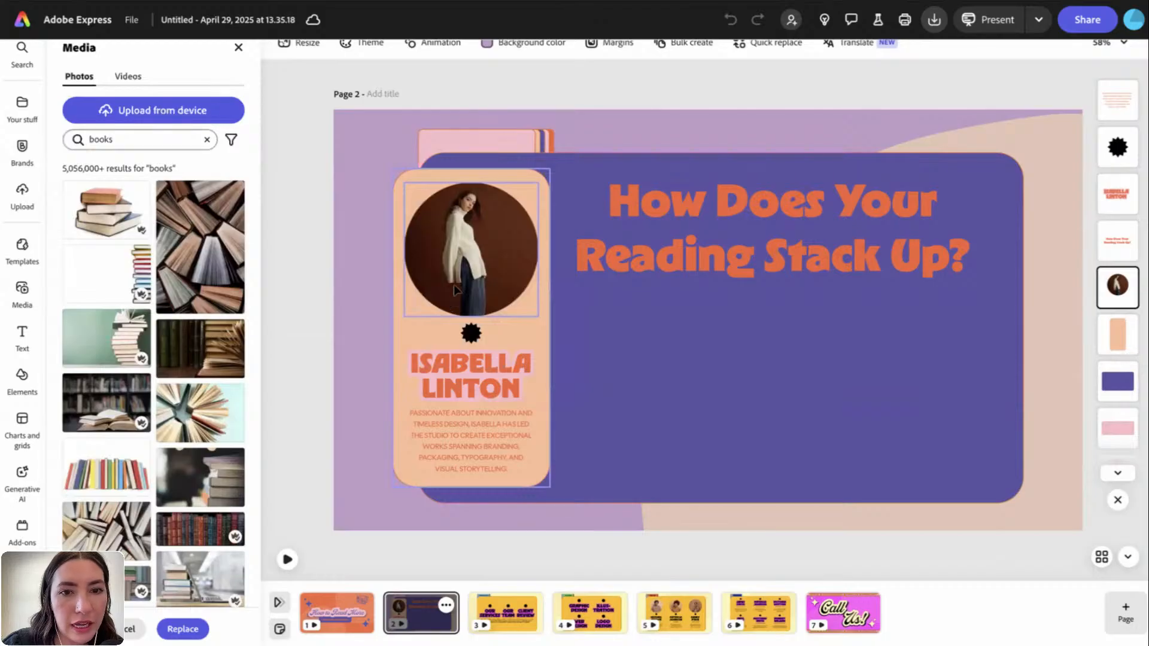
# - Replace the circular portrait on page 2 with the photo of a full wooden bookshelf from the "books" stock photos
pyautogui.click(454, 285)
pyautogui.click(444, 161)
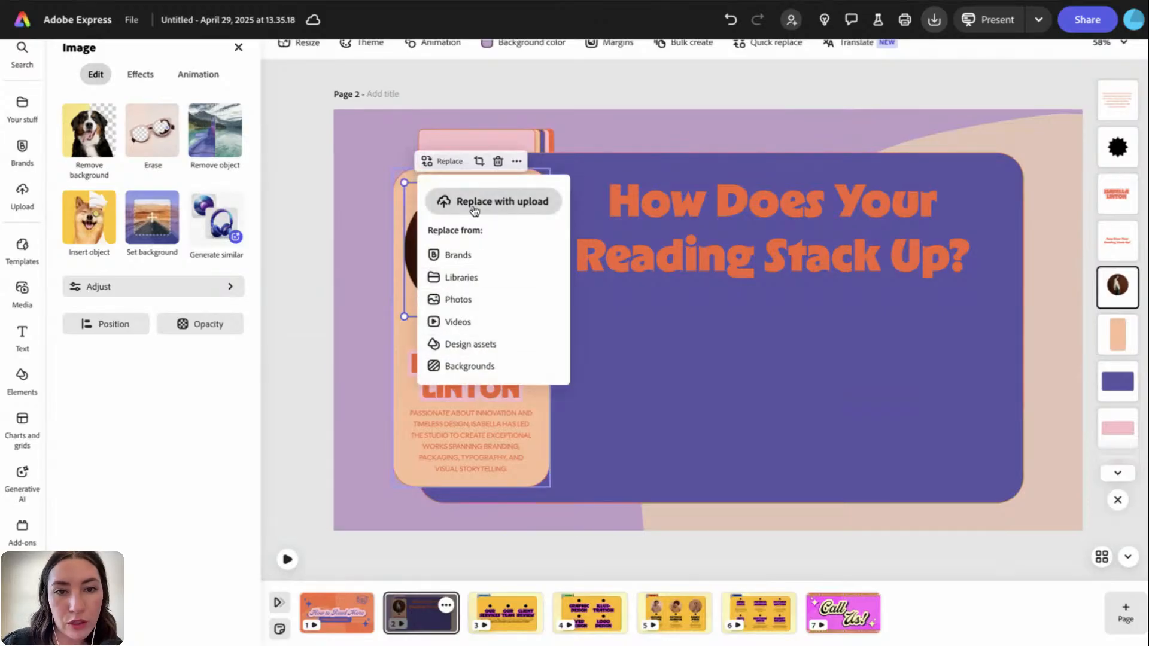
pyautogui.click(459, 299)
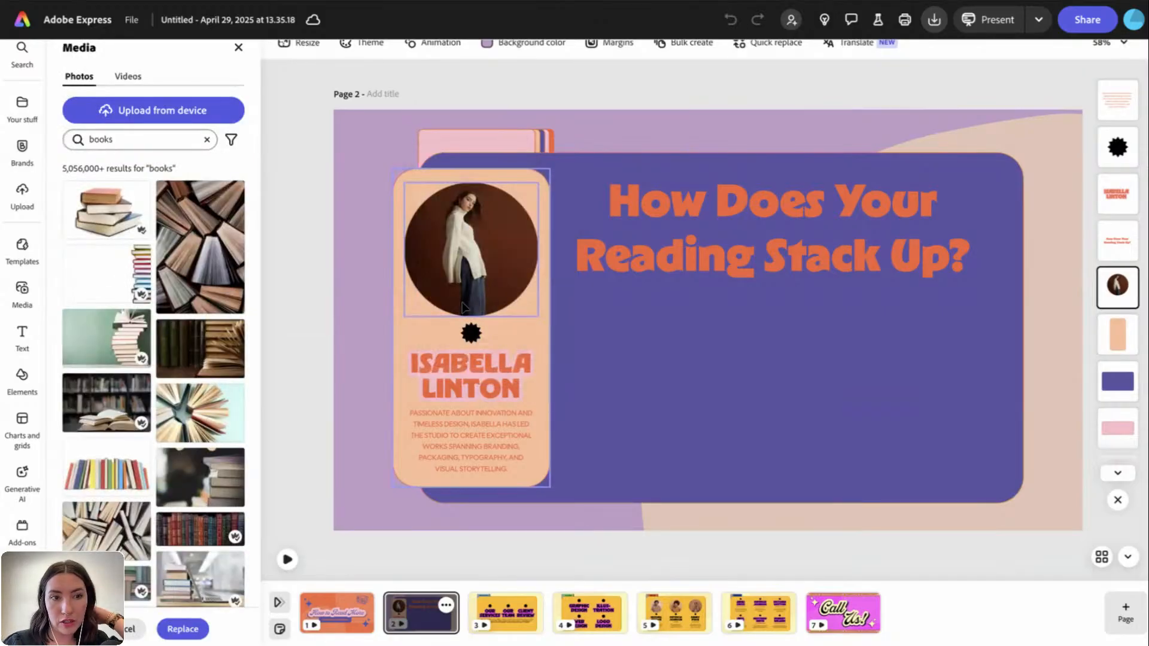
pyautogui.scroll(-5, 155, 237)
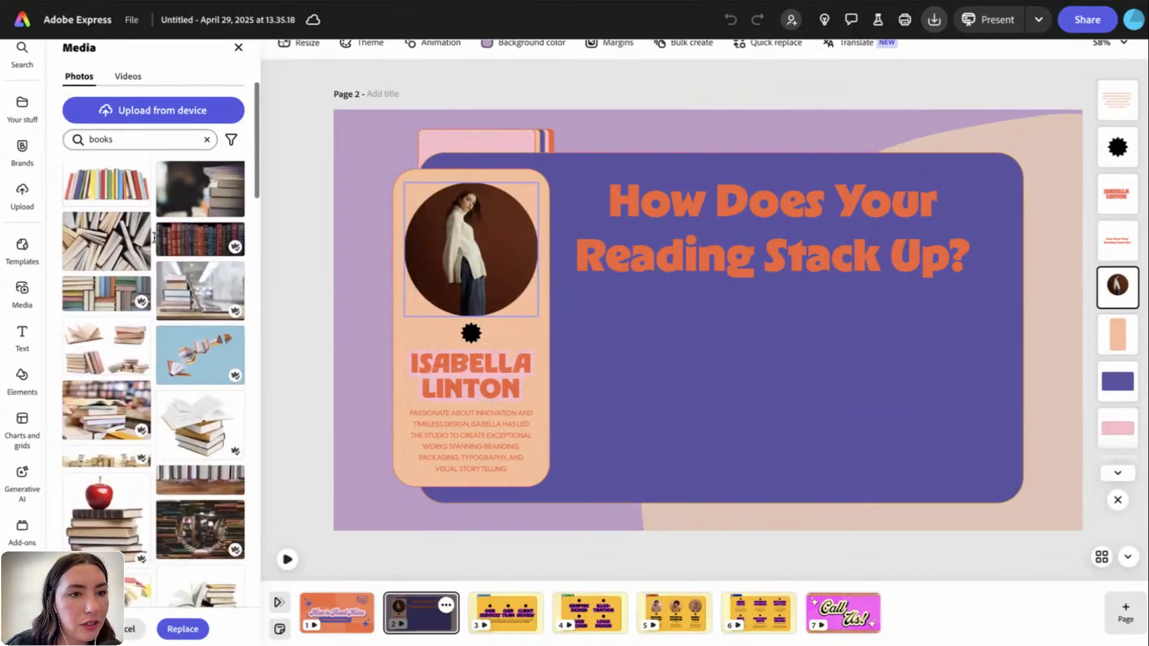
pyautogui.scroll(-2, 155, 402)
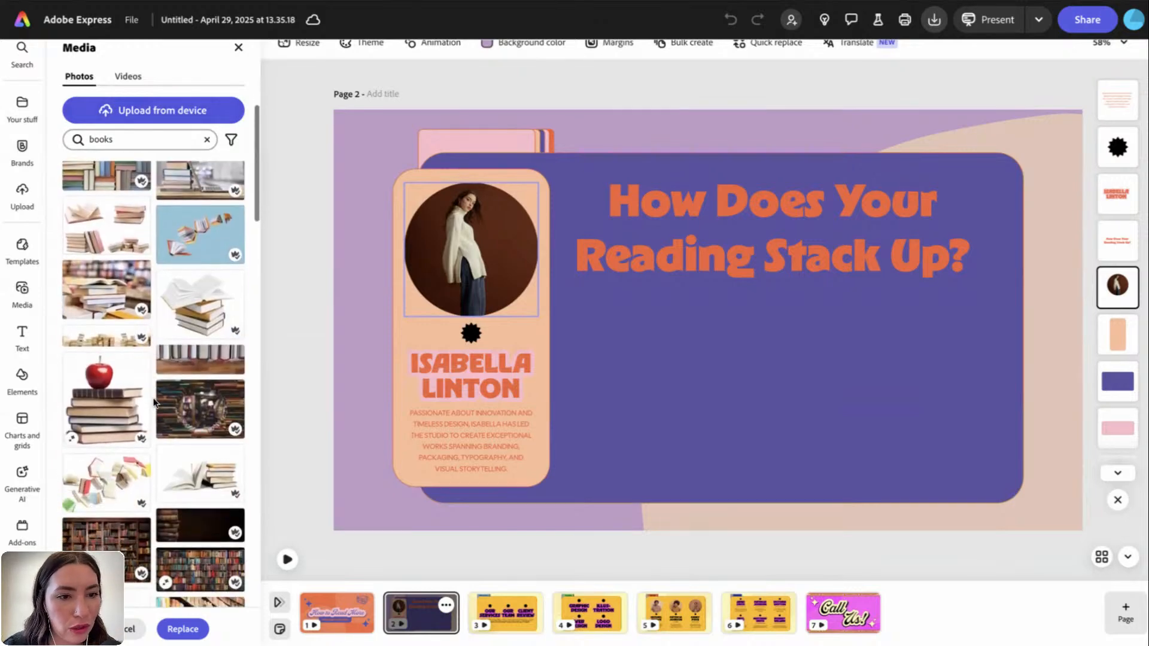
pyautogui.scroll(-1, 154, 402)
pyautogui.click(99, 270)
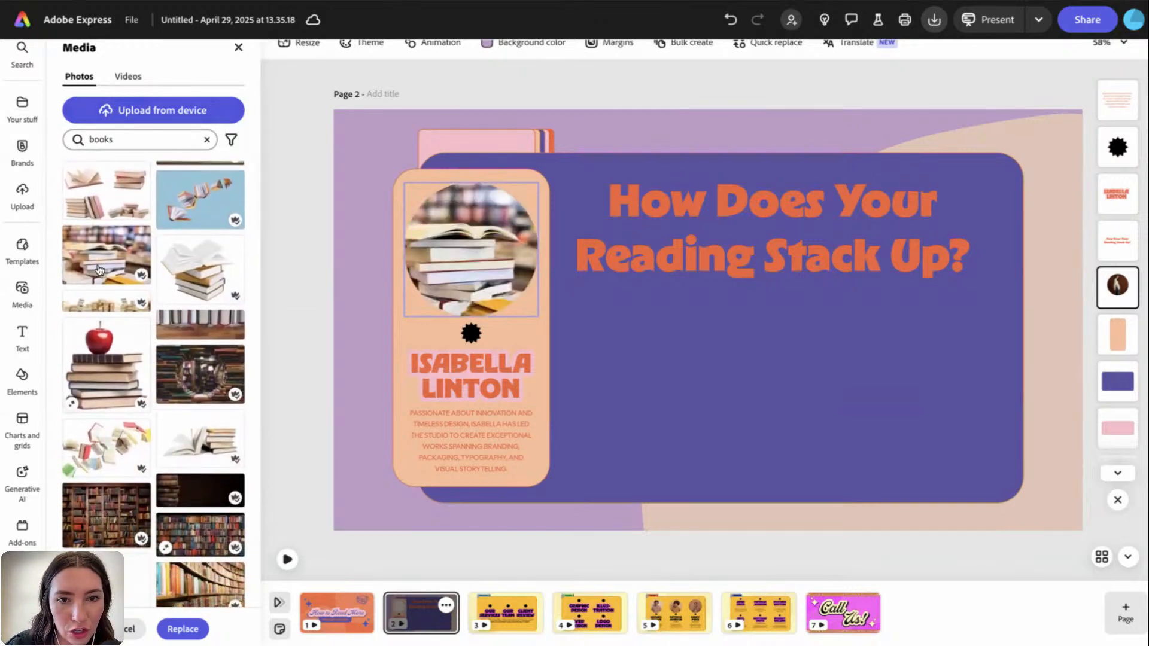
pyautogui.scroll(-4, 201, 440)
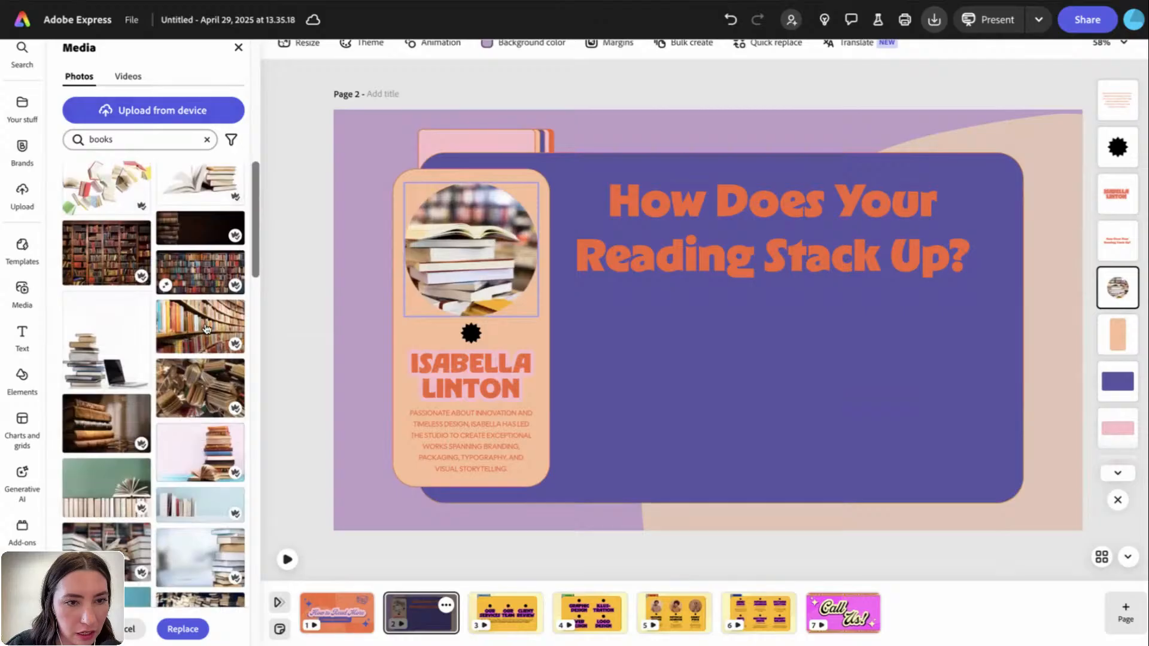
pyautogui.click(207, 329)
pyautogui.click(196, 277)
pyautogui.click(114, 250)
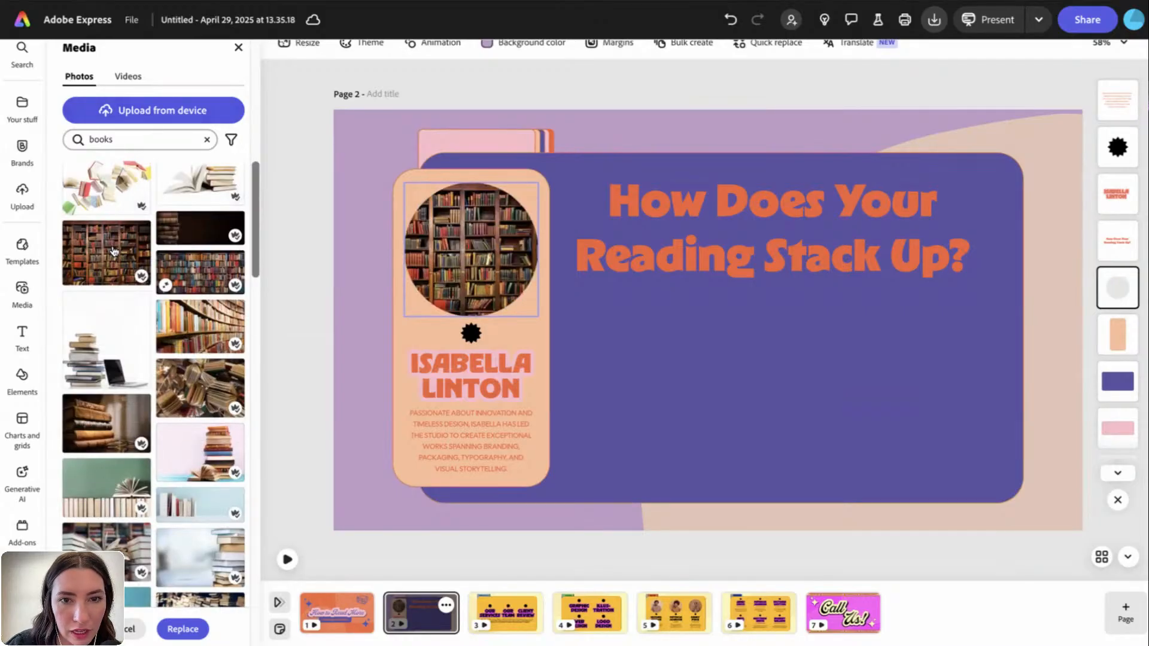
pyautogui.scroll(6, 201, 256)
pyautogui.click(183, 629)
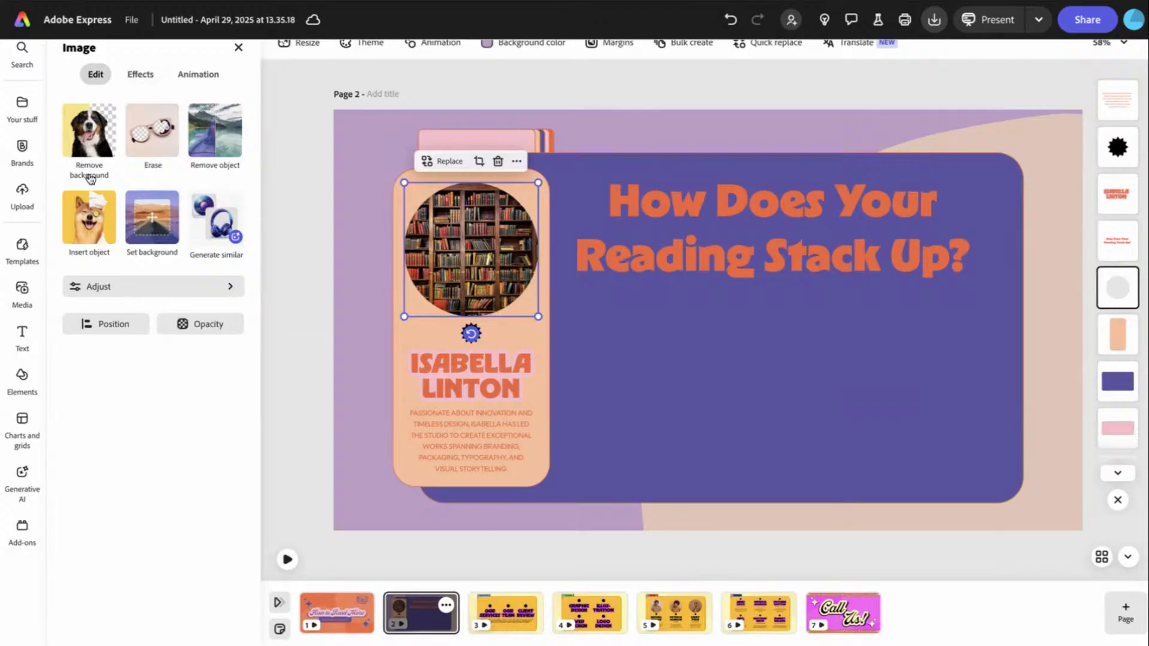
# - Try the Grayscale, Tint, Colorize and Duotone tones on the bookshelf photo
pyautogui.click(141, 75)
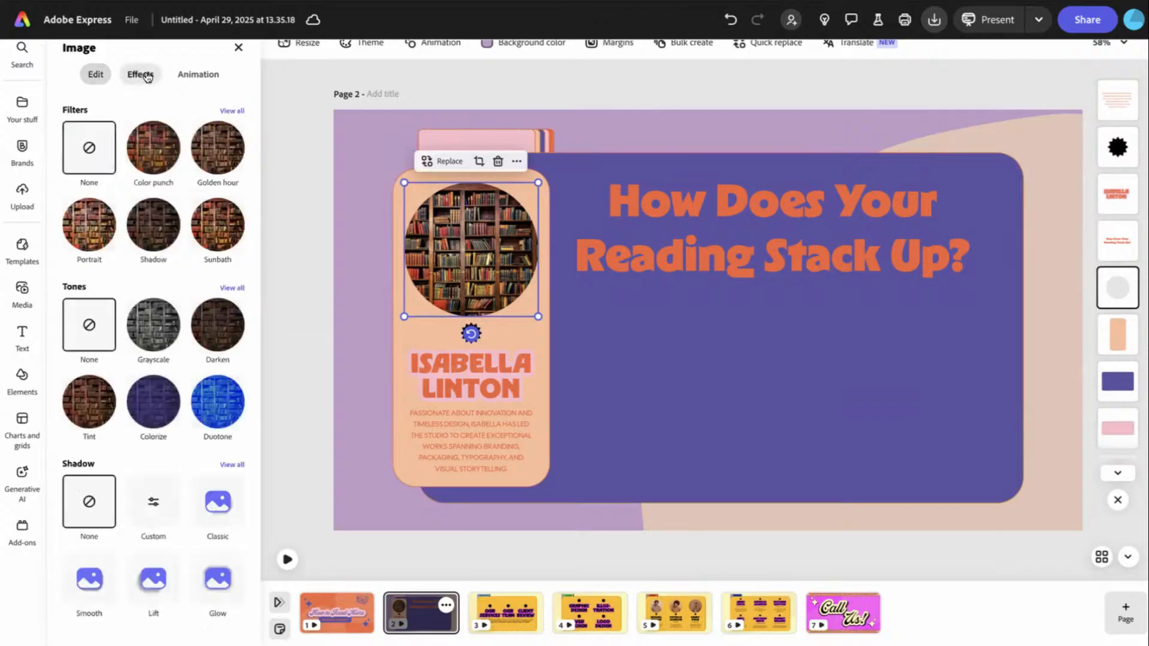
pyautogui.click(152, 335)
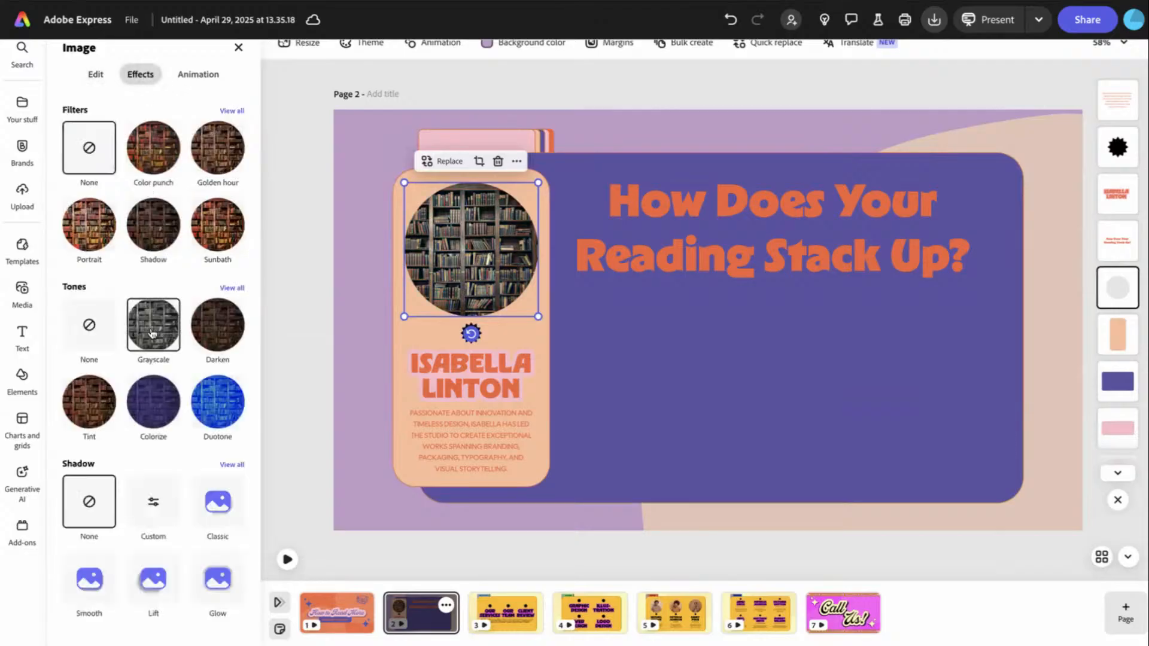
pyautogui.click(90, 417)
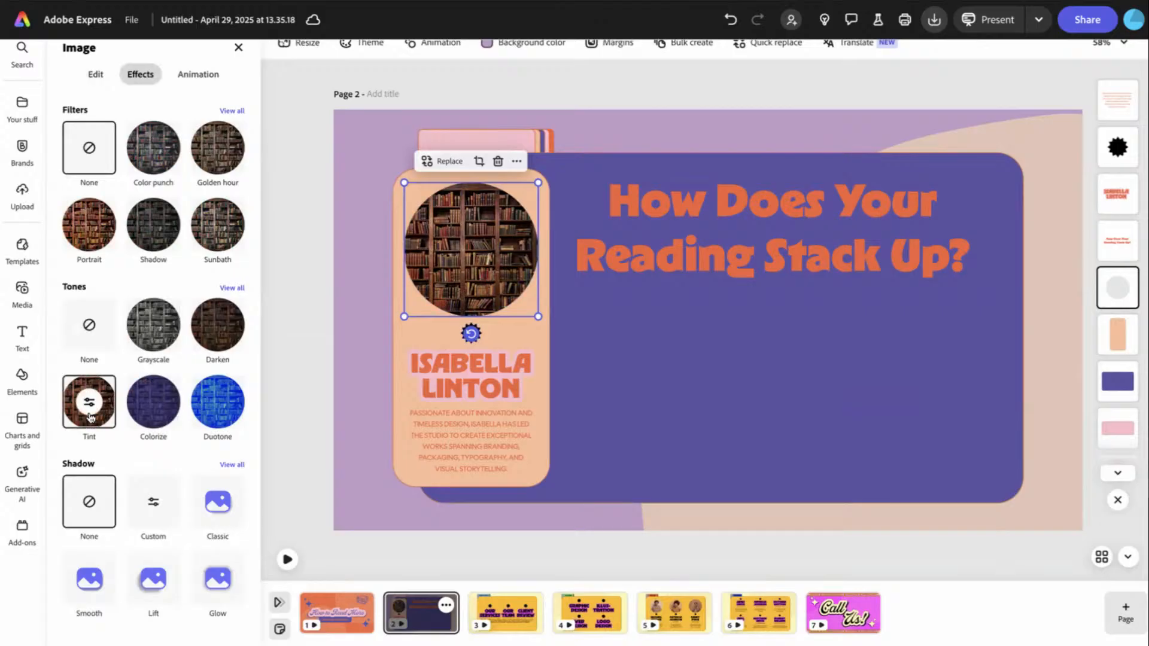
pyautogui.click(153, 402)
pyautogui.click(202, 413)
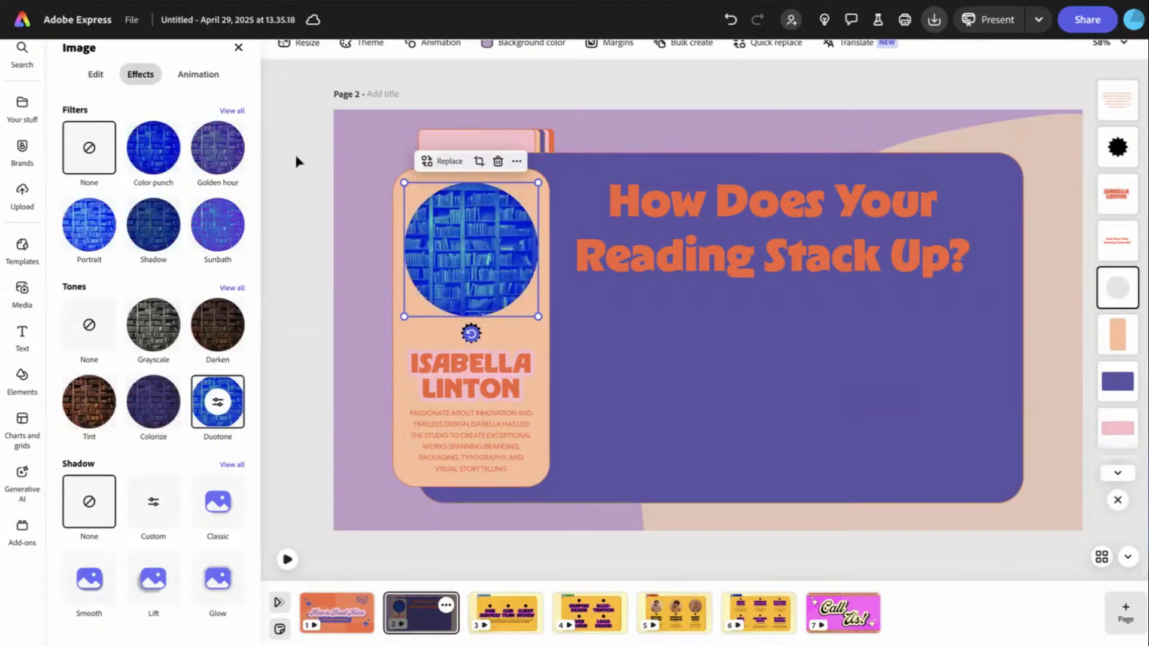
# - Apply the Colorize tone to the bookshelf photo and shuffle it to the reddish-orange variation
pyautogui.click(158, 419)
pyautogui.click(158, 419)
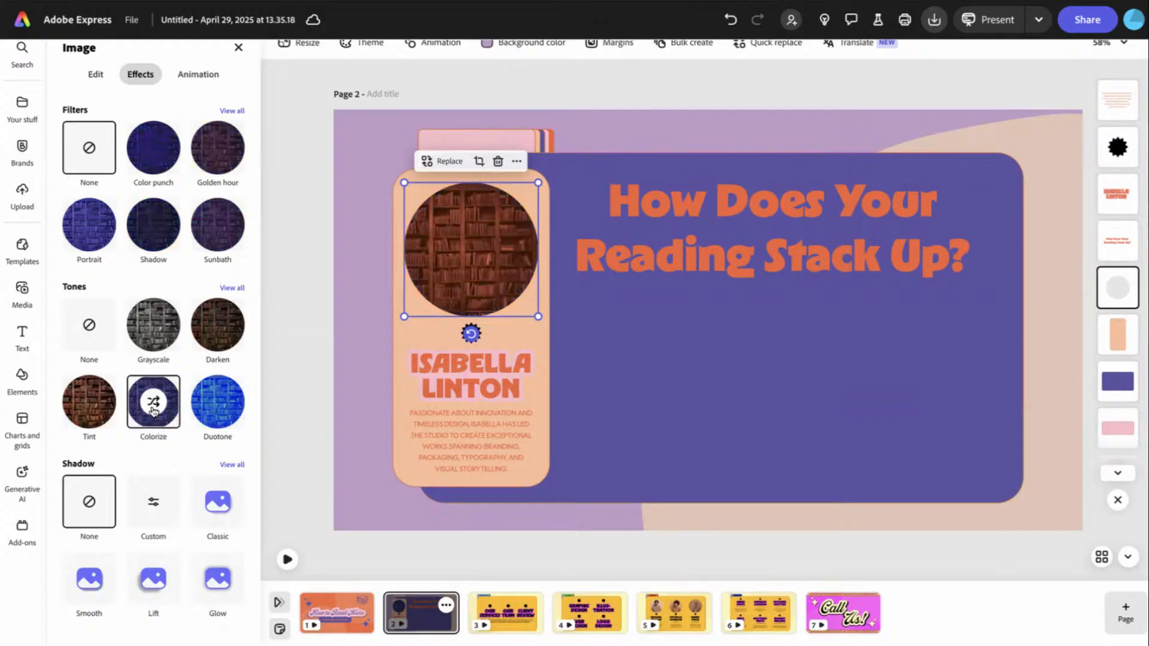
pyautogui.click(155, 414)
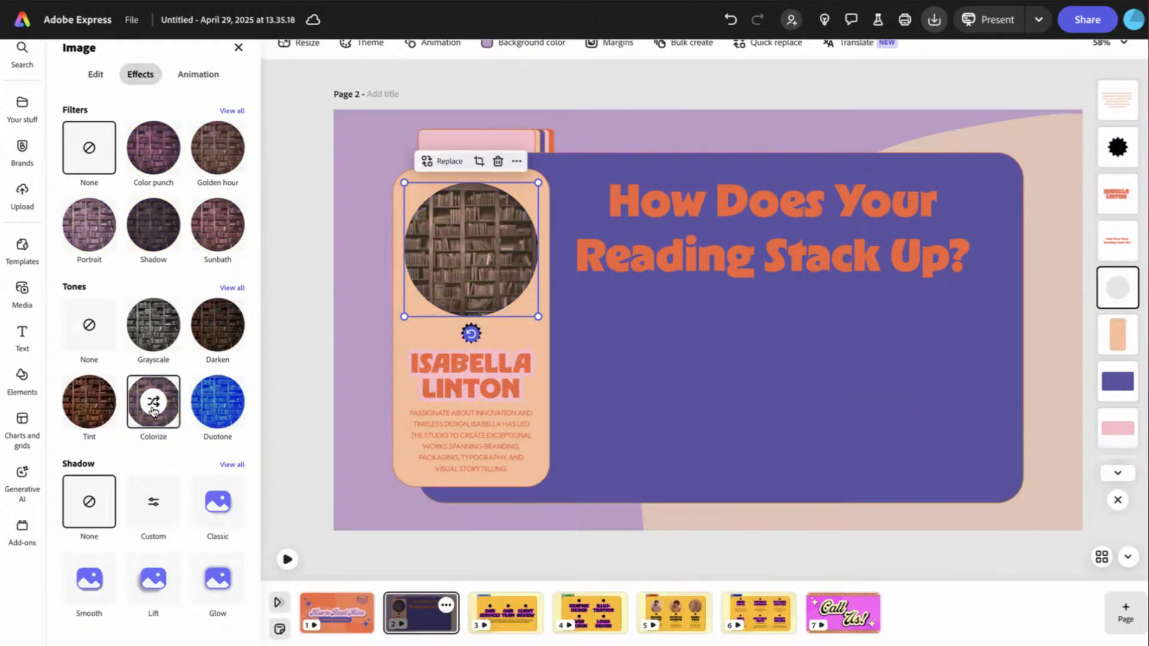
pyautogui.click(154, 411)
pyautogui.click(154, 411)
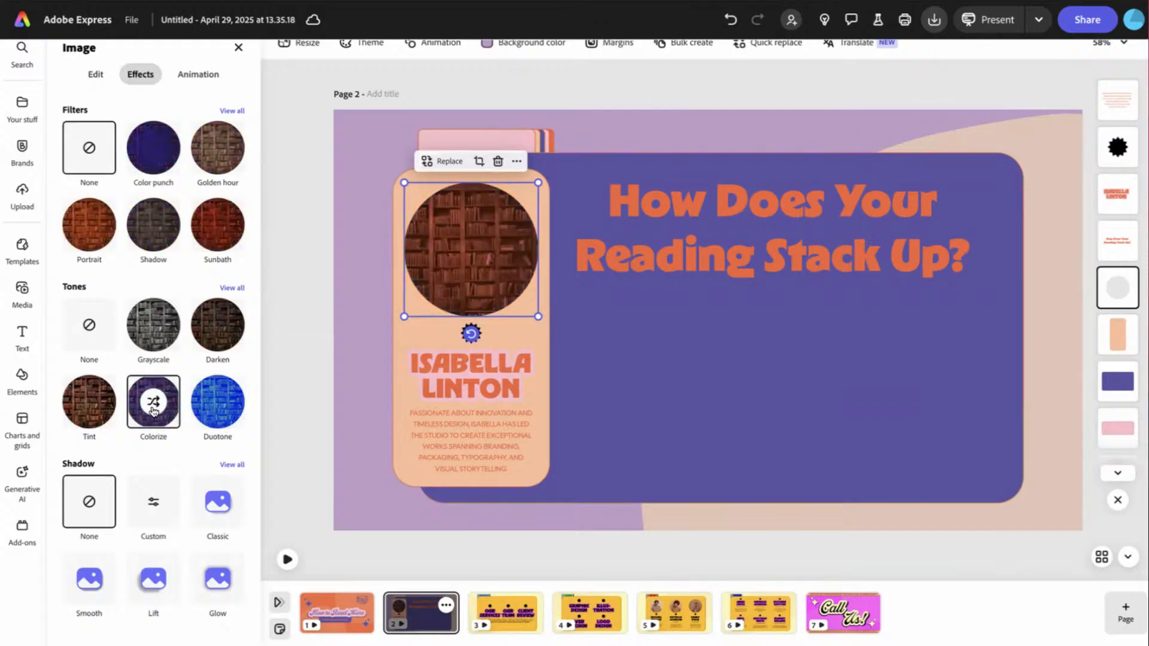
# - Delete the black starburst shape beneath the bookshelf photo on page 2
pyautogui.click(689, 347)
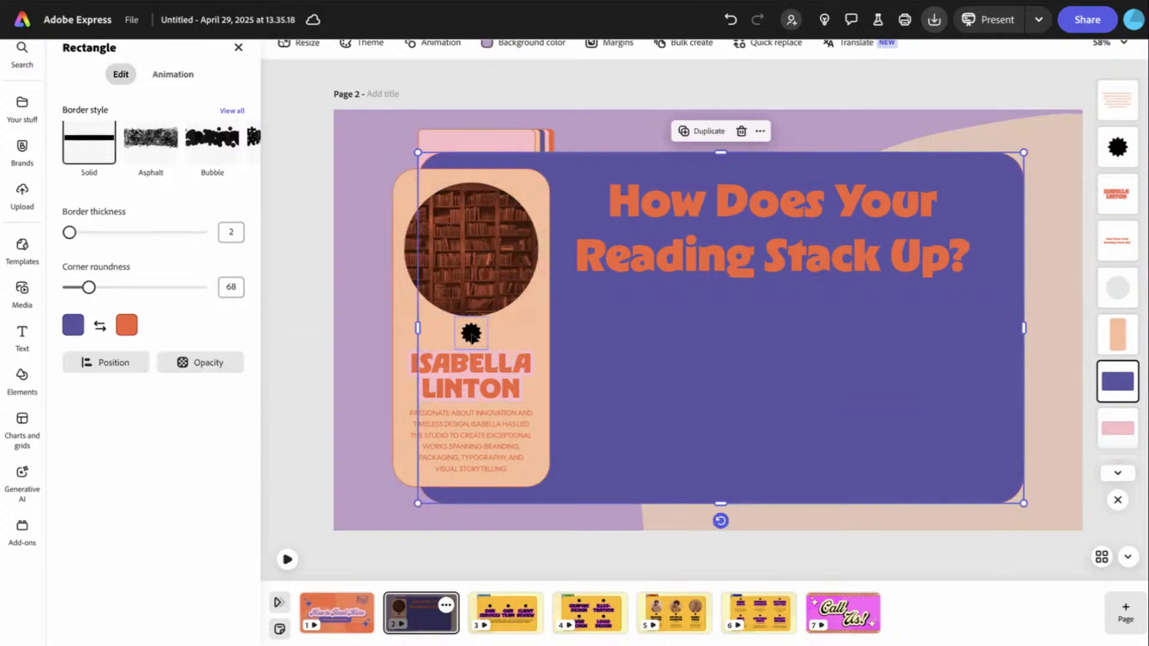
pyautogui.click(471, 334)
pyautogui.press('Delete')
pyautogui.click(470, 386)
pyautogui.keyDown('shift'); pyautogui.click(475, 436); pyautogui.keyUp('shift')
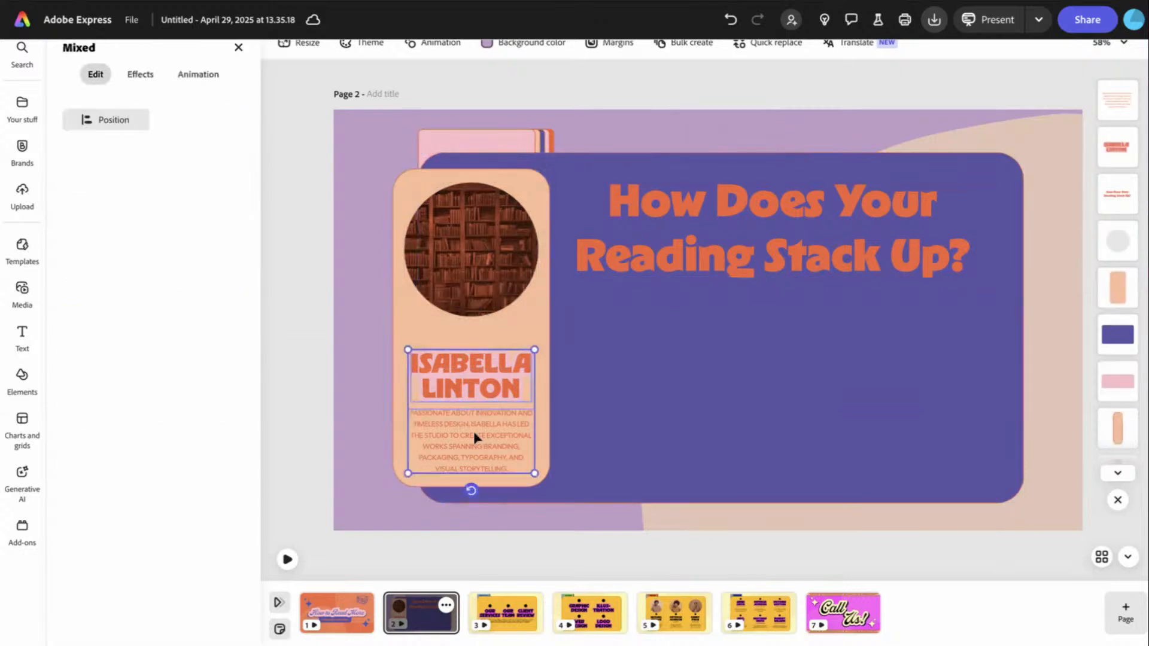
pyautogui.doubleClick(475, 436)
pyautogui.click(516, 369)
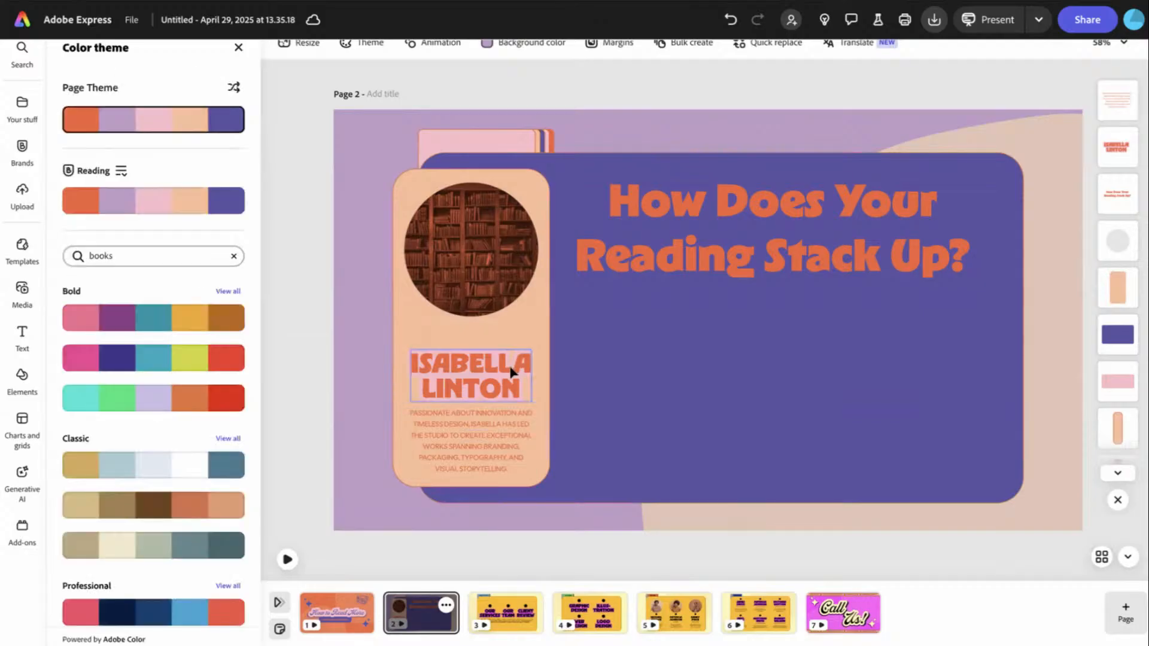
pyautogui.click(513, 372)
pyautogui.keyDown('shift'); pyautogui.click(510, 426); pyautogui.keyUp('shift')
pyautogui.doubleClick(511, 426)
pyautogui.moveTo(510, 426); pyautogui.dragTo(511, 411)
pyautogui.click(546, 404)
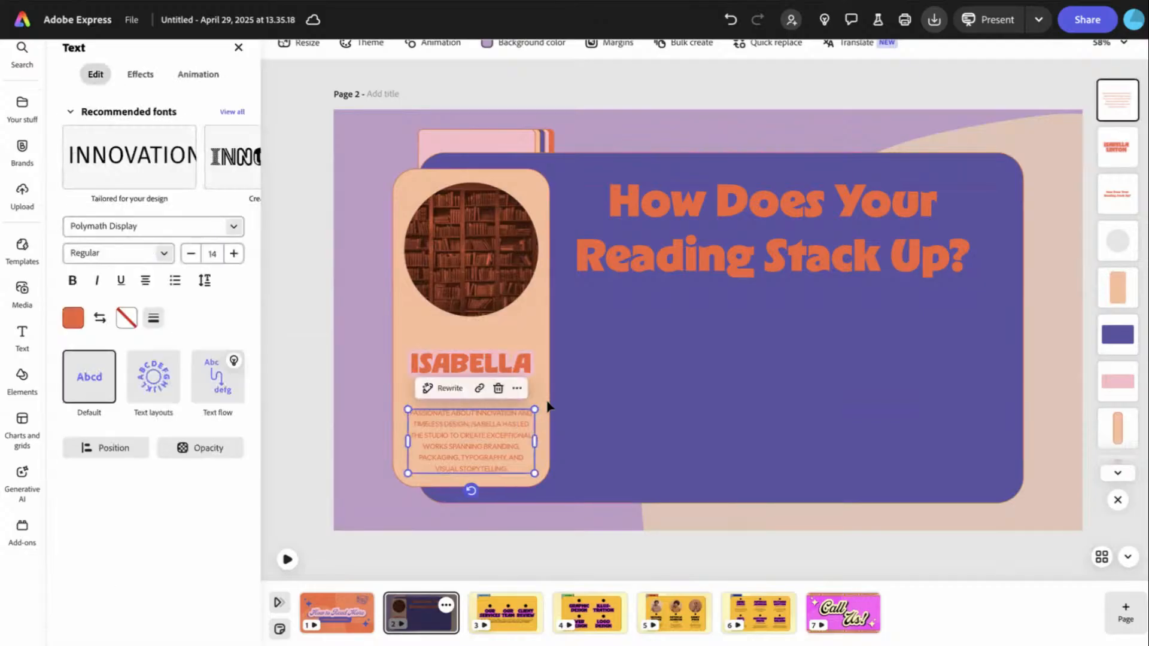
pyautogui.click(303, 400)
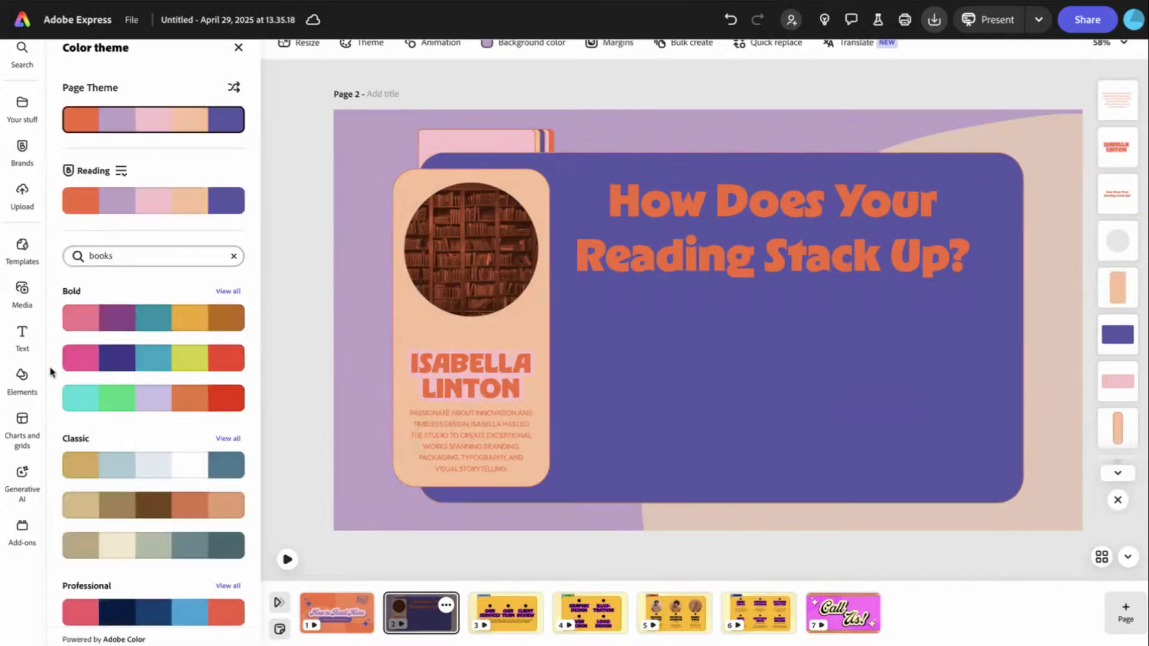
# - Insert the first pie chart style with a legend on page 2 and remove its fourth item
pyautogui.click(23, 422)
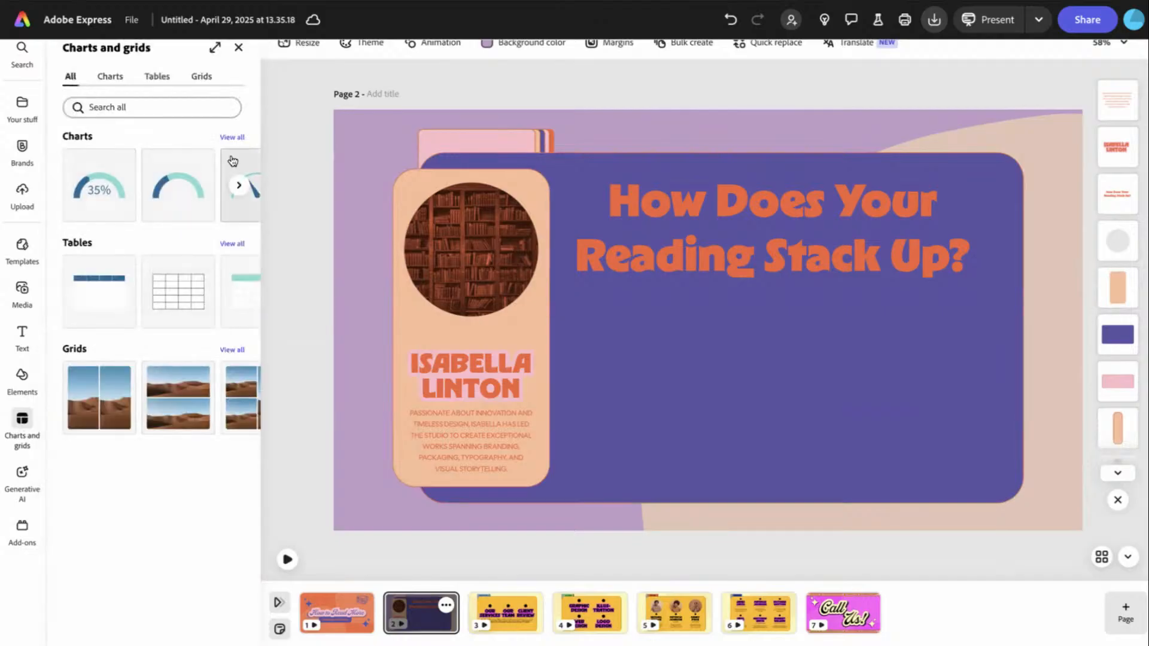
pyautogui.click(232, 137)
pyautogui.scroll(-2, 177, 417)
pyautogui.scroll(1, 177, 413)
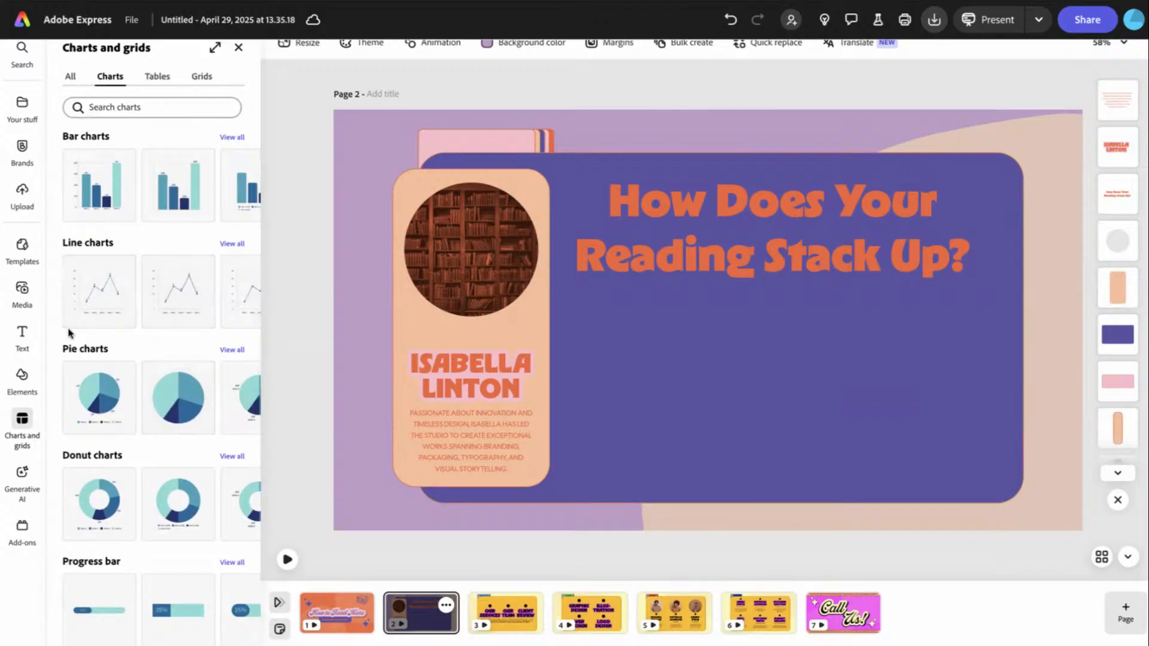
pyautogui.scroll(-2, 141, 431)
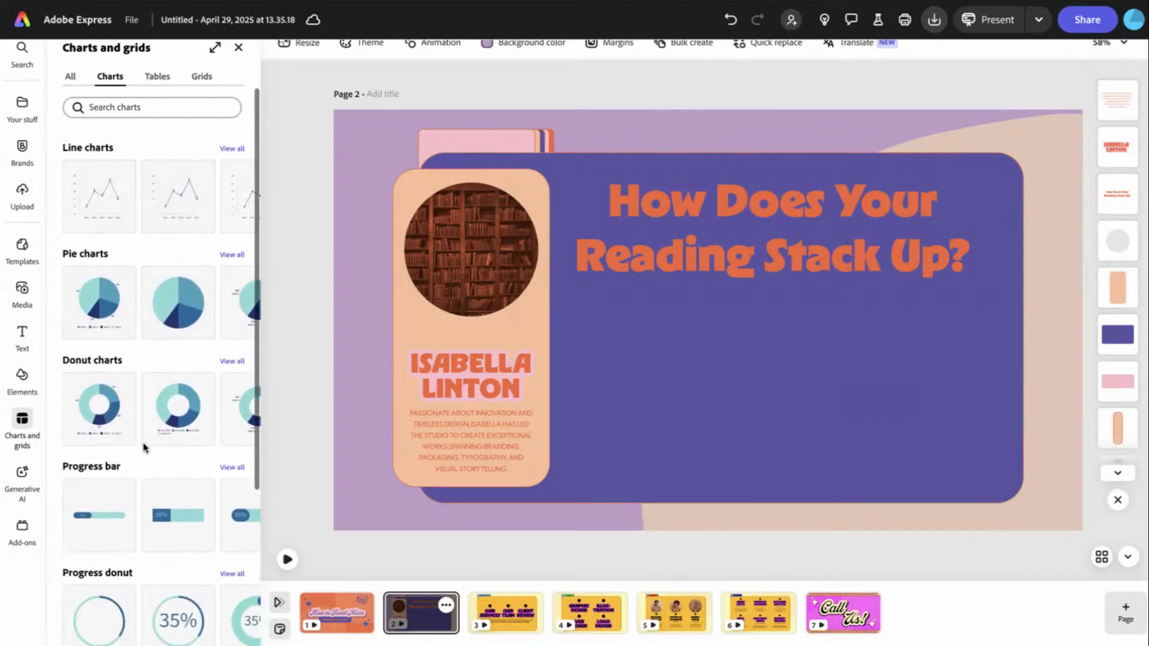
pyautogui.click(101, 296)
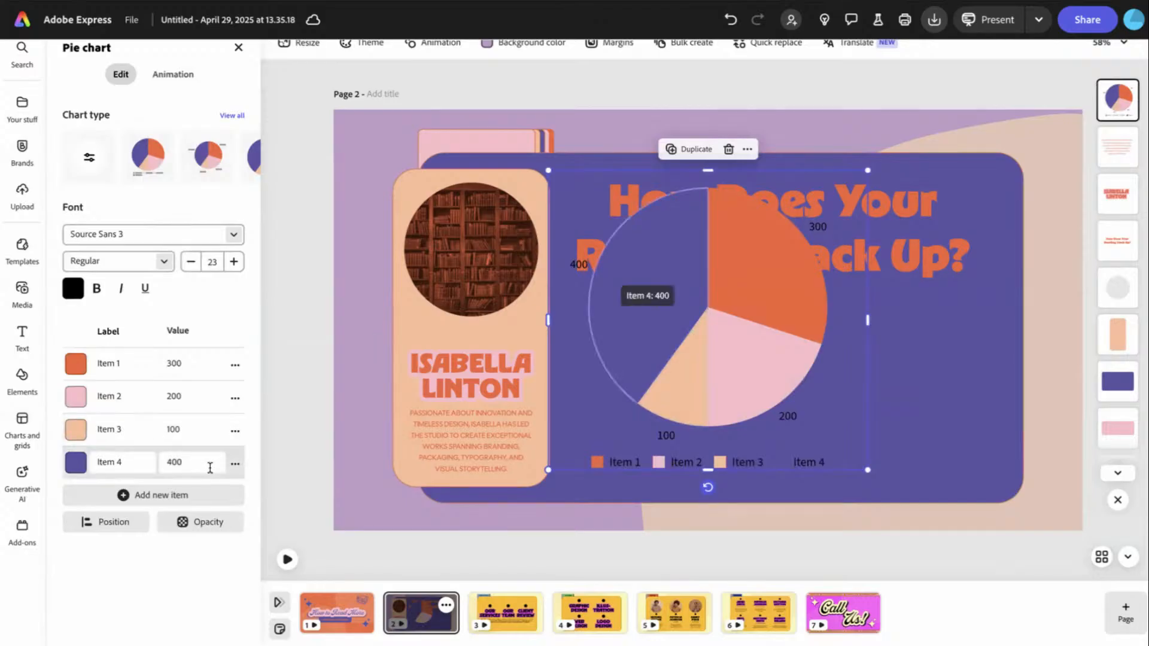
pyautogui.click(235, 464)
pyautogui.click(286, 586)
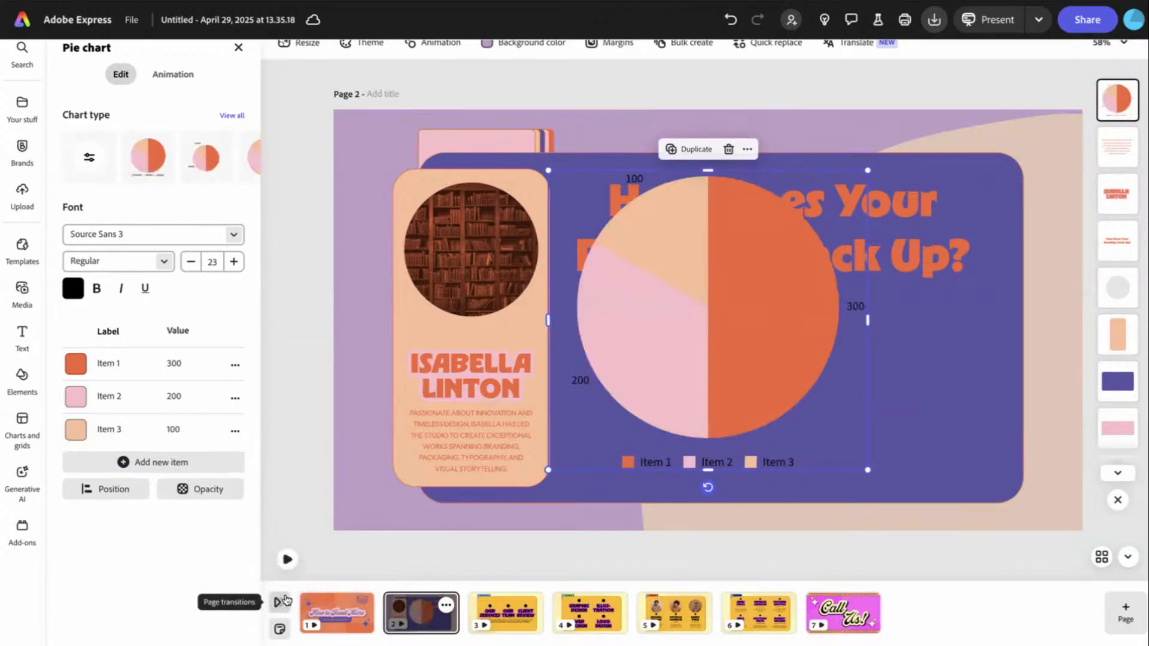
# - Label the pie chart's first item 0 and set its value to 23
pyautogui.click(111, 365)
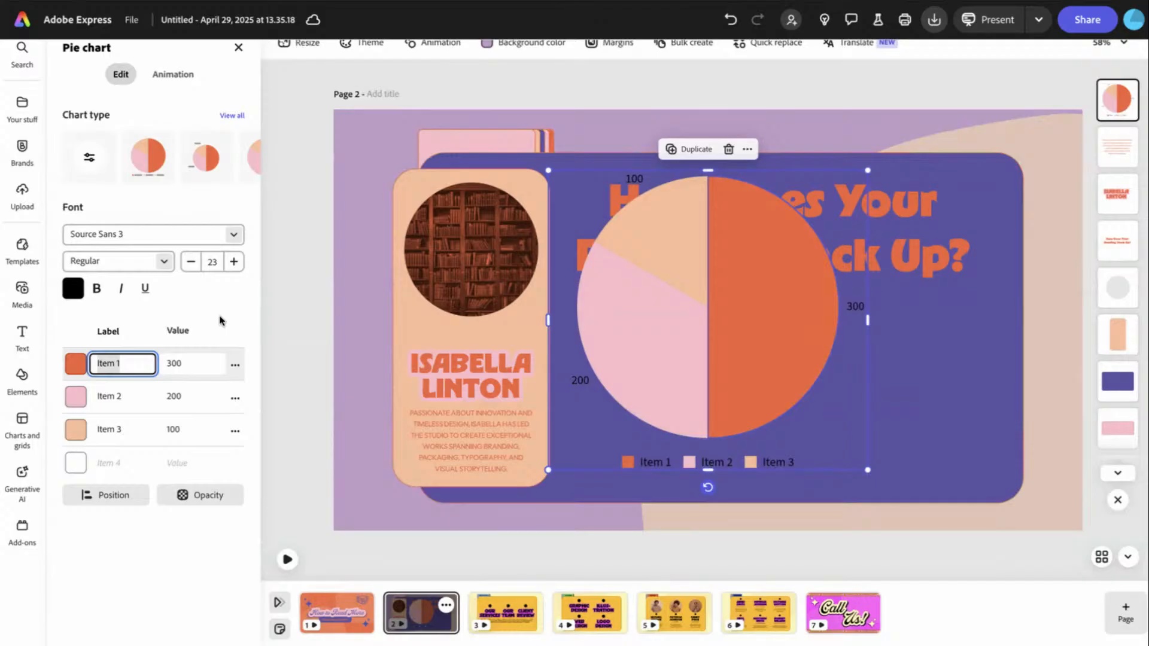
pyautogui.click(174, 362)
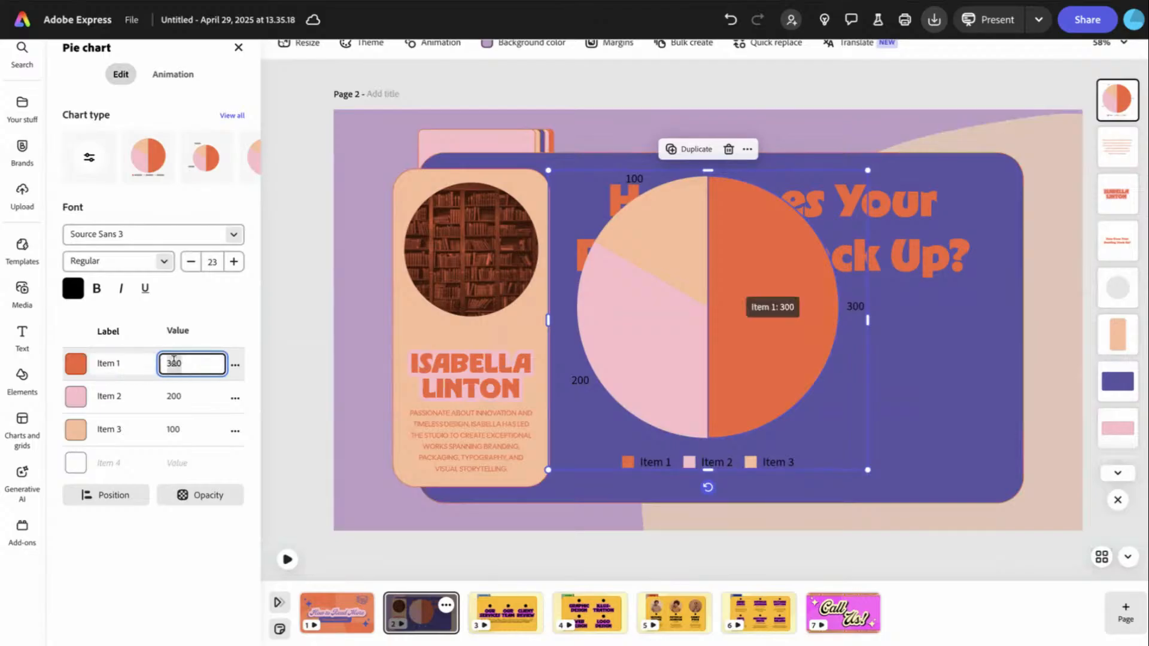
pyautogui.click(106, 366)
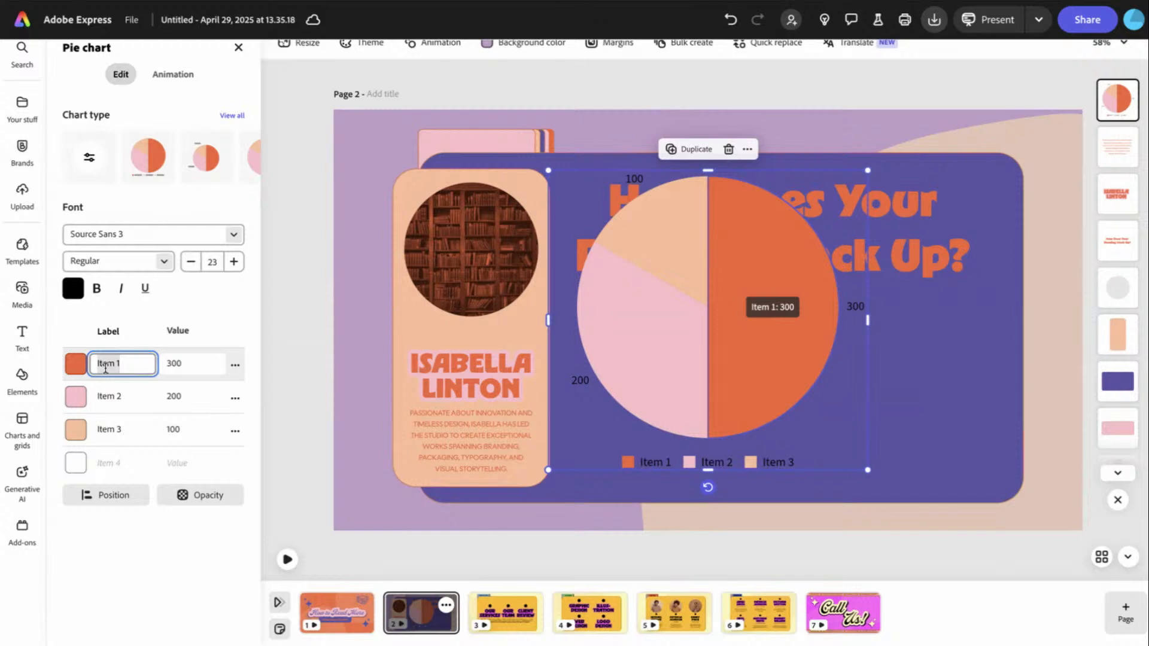
pyautogui.write('3')
pyautogui.write('o')
pyautogui.click(203, 364)
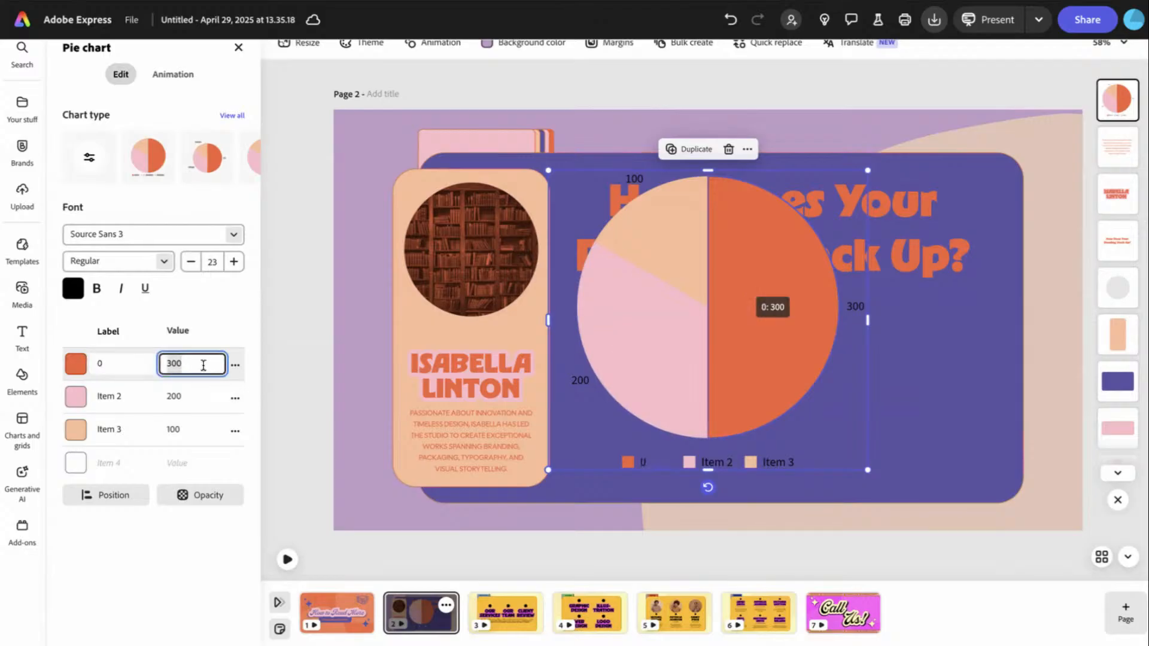
pyautogui.write('23')
# - Label the pie chart's second item 1-5 and set its value to 29
pyautogui.click(97, 397)
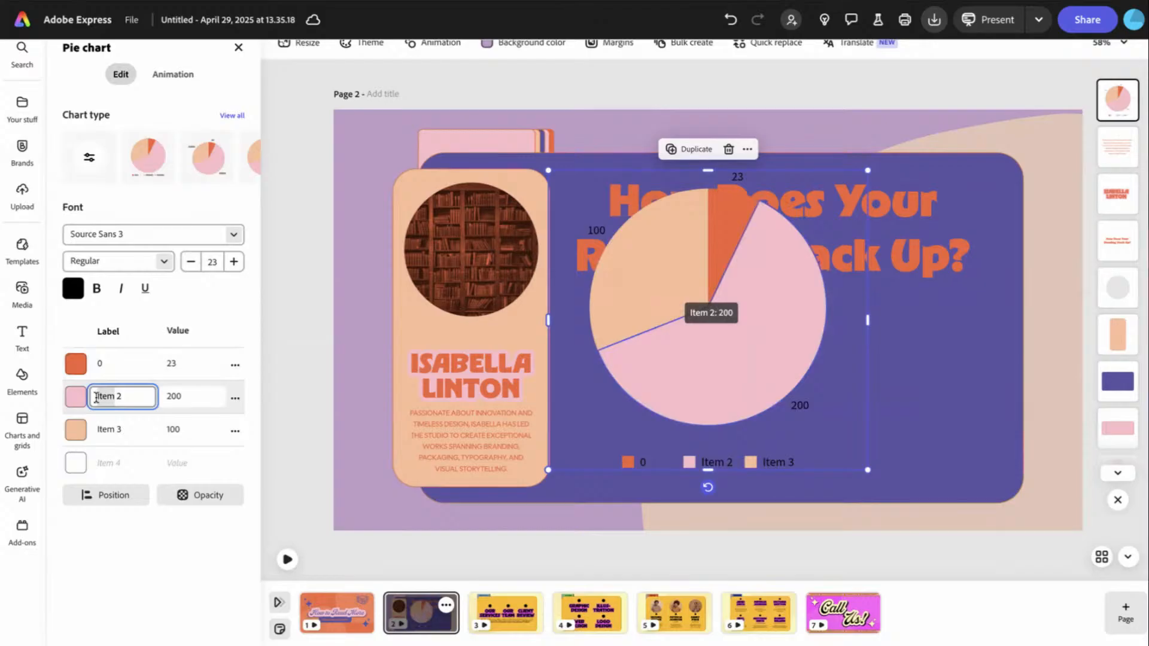
pyautogui.write('1-5')
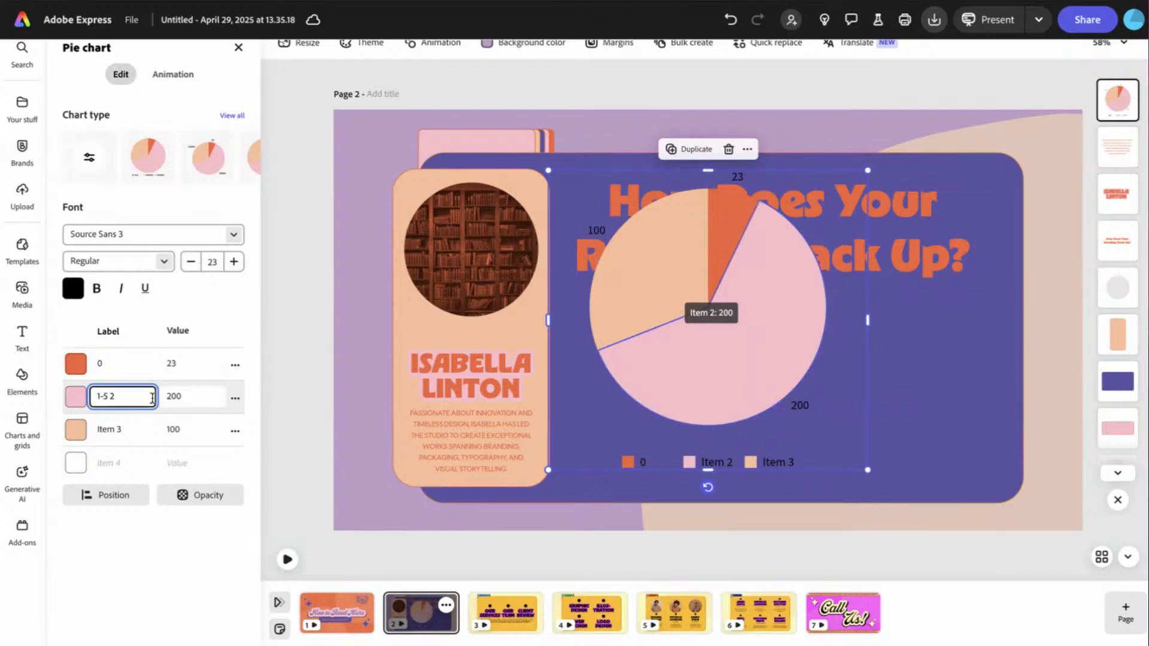
pyautogui.click(194, 396)
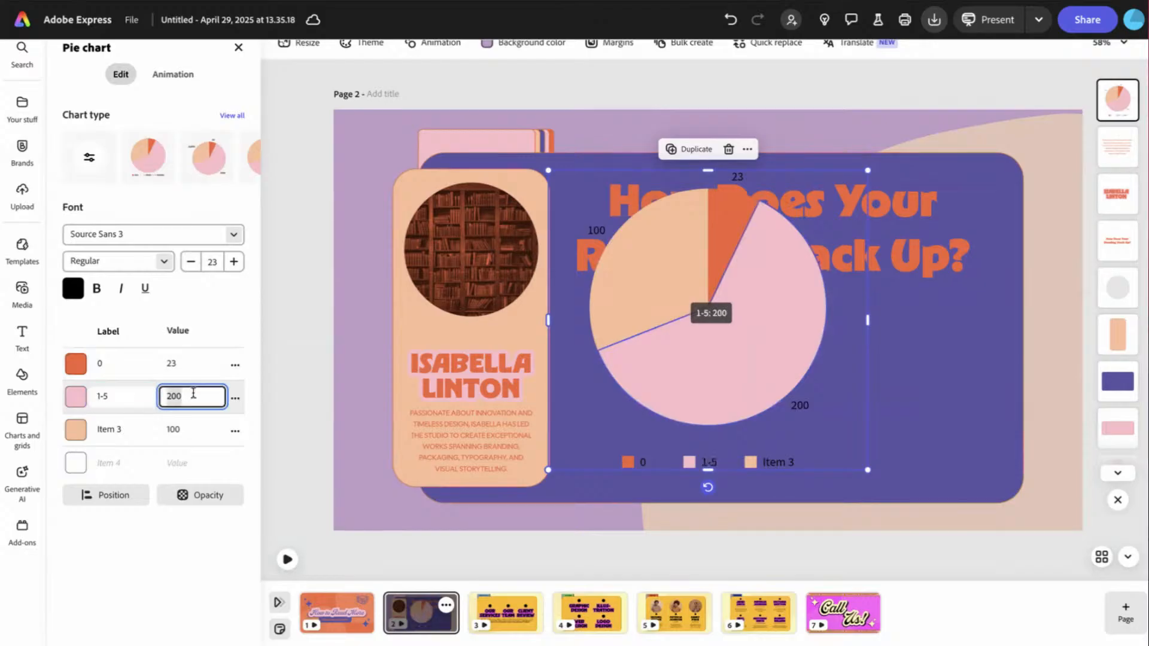
pyautogui.write('29')
# - Label the pie chart's third item 6+ and set its value to 48
pyautogui.click(98, 430)
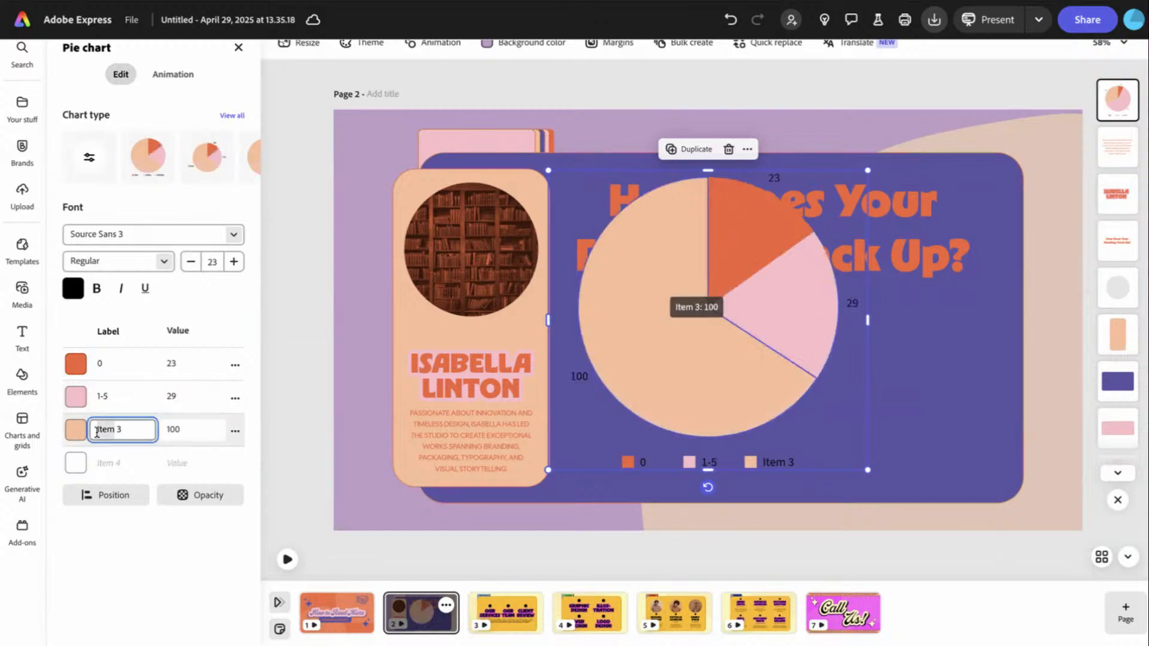
pyautogui.tripleClick(97, 432)
pyautogui.write('6+')
pyautogui.click(189, 429)
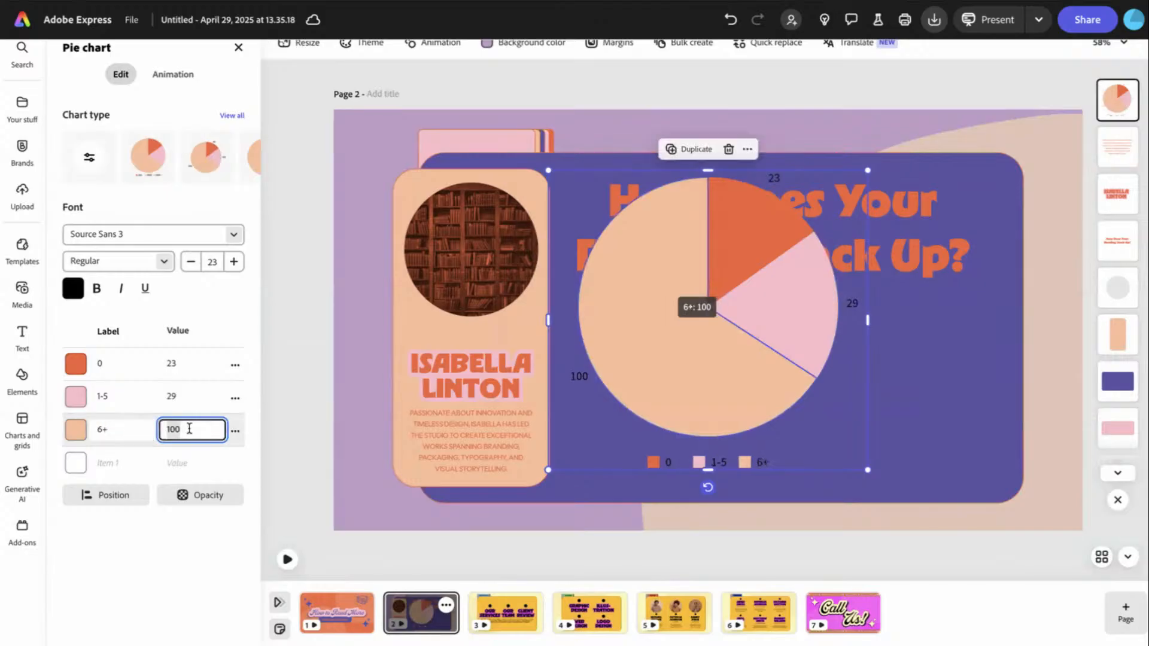
pyautogui.write('48')
pyautogui.click(218, 559)
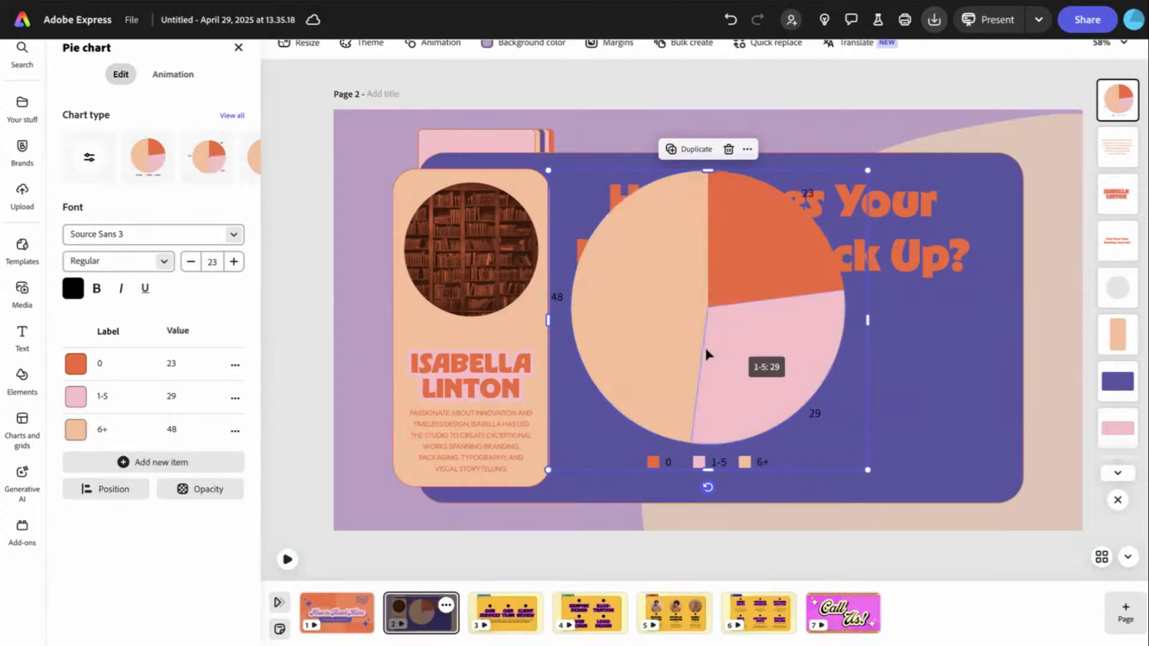
# - Shrink the pie chart and center it below the "How Does Your Reading Stack Up?" heading
pyautogui.moveTo(865, 170); pyautogui.dragTo(743, 286)
pyautogui.moveTo(667, 368); pyautogui.dragTo(833, 374)
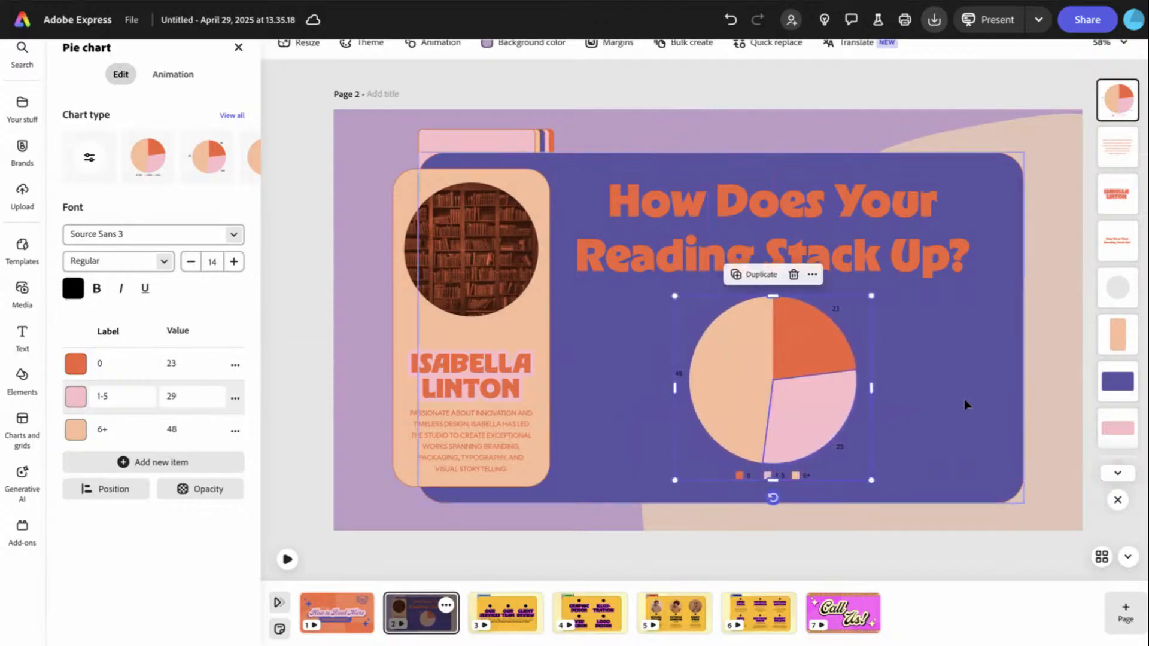
pyautogui.click(961, 401)
pyautogui.click(293, 413)
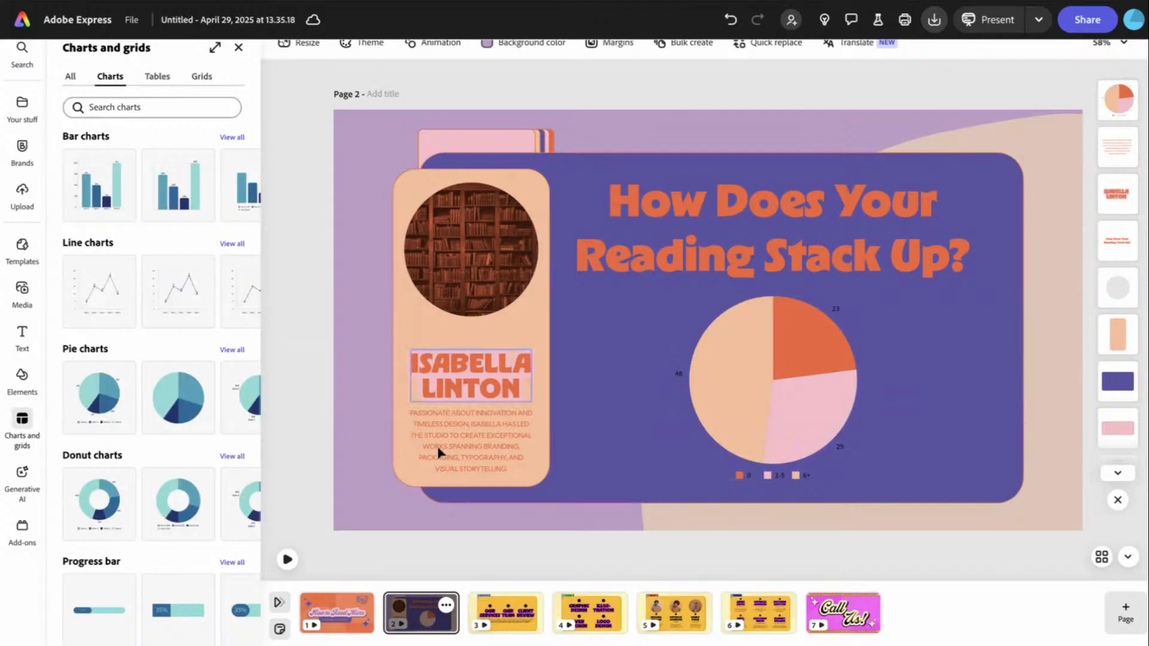
pyautogui.click(458, 393)
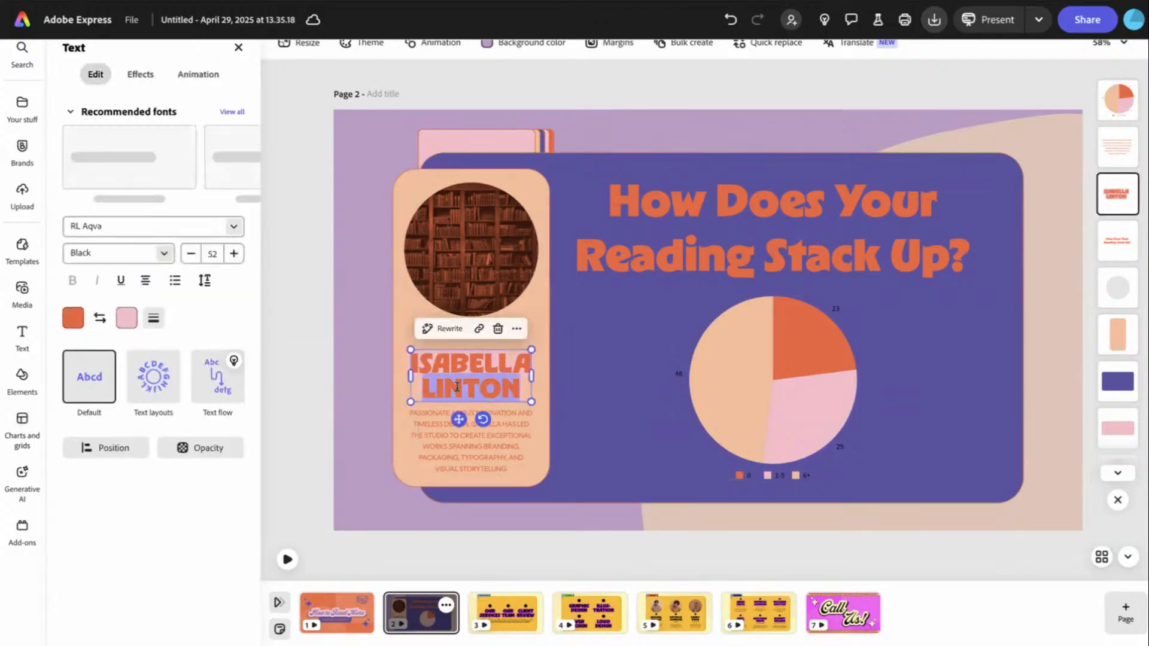
pyautogui.doubleClick(464, 386)
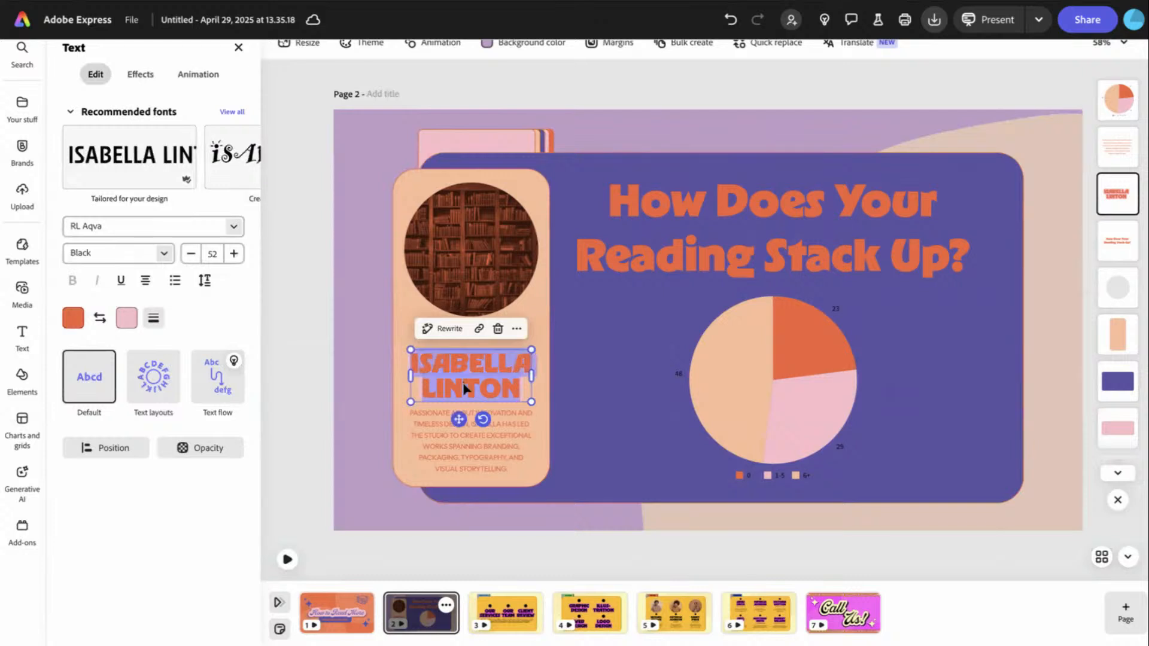
pyautogui.doubleClick(500, 444)
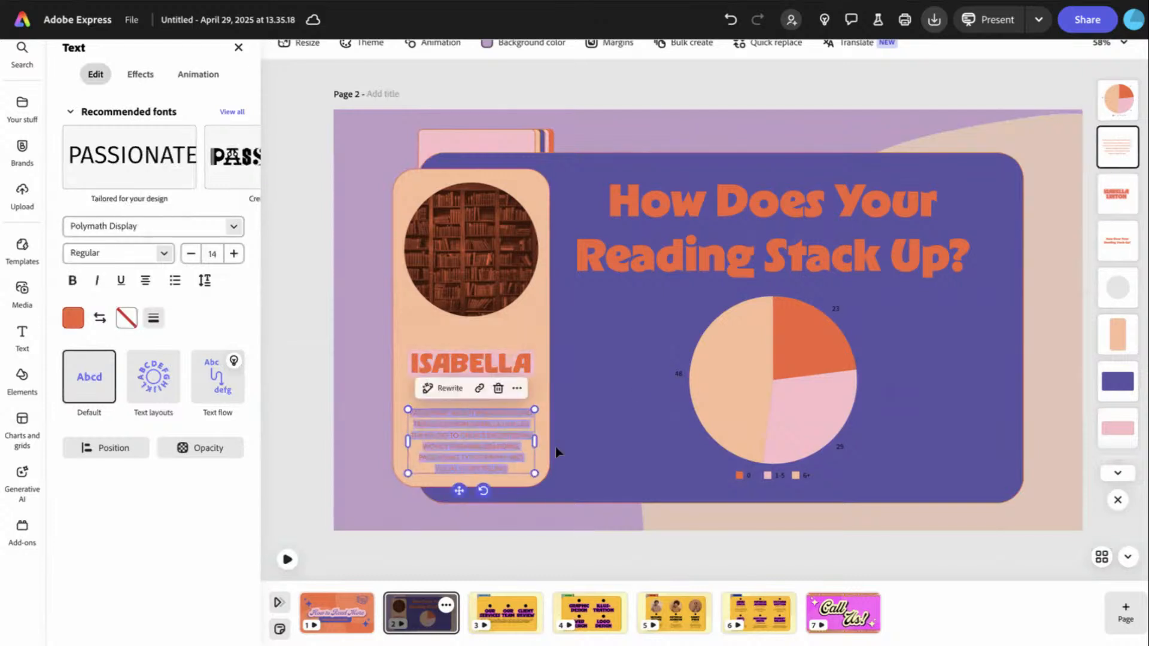
pyautogui.press('Escape')
pyautogui.click(702, 542)
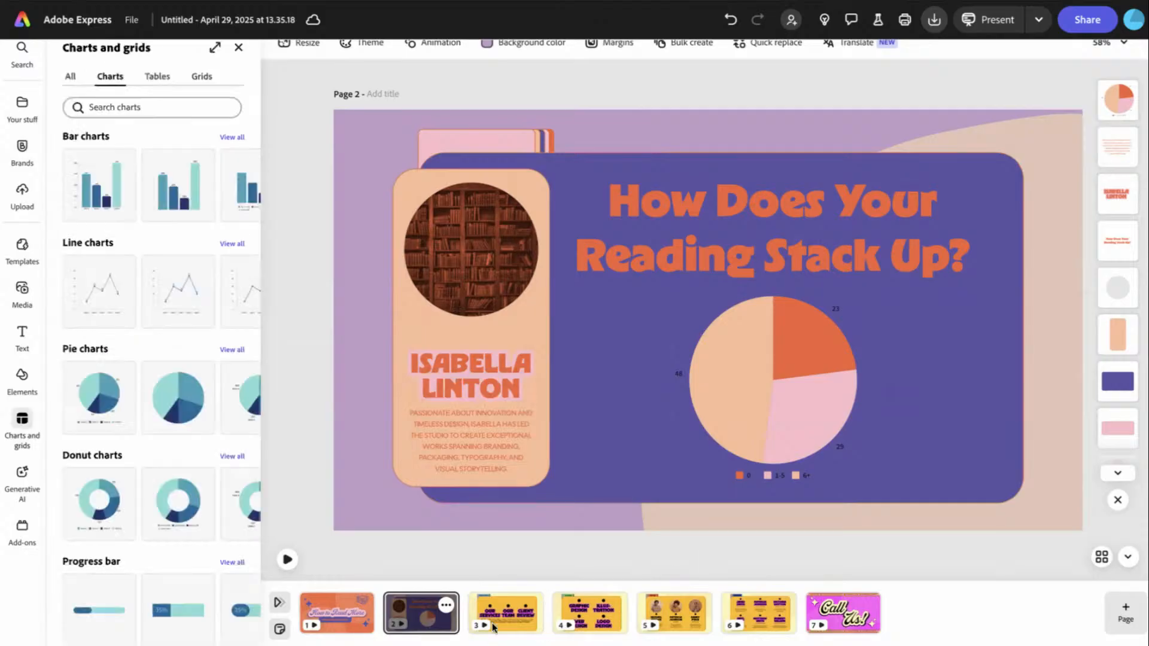
# - Move the "Our Team" page from fifth to third place in the deck
pyautogui.click(510, 595)
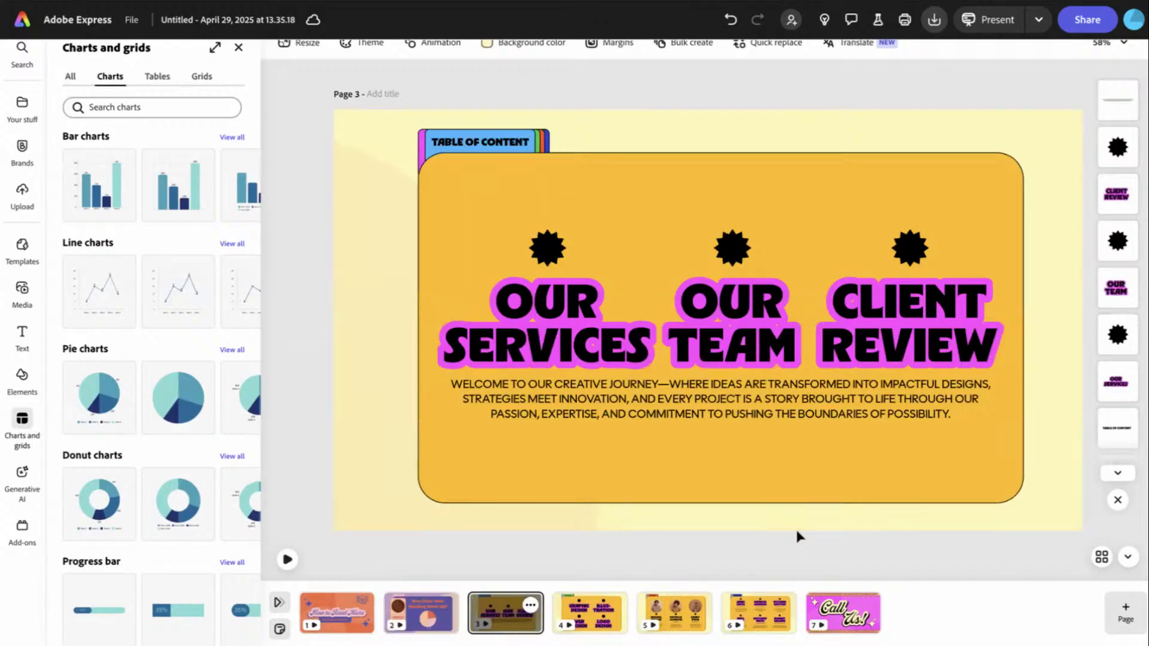
pyautogui.click(672, 626)
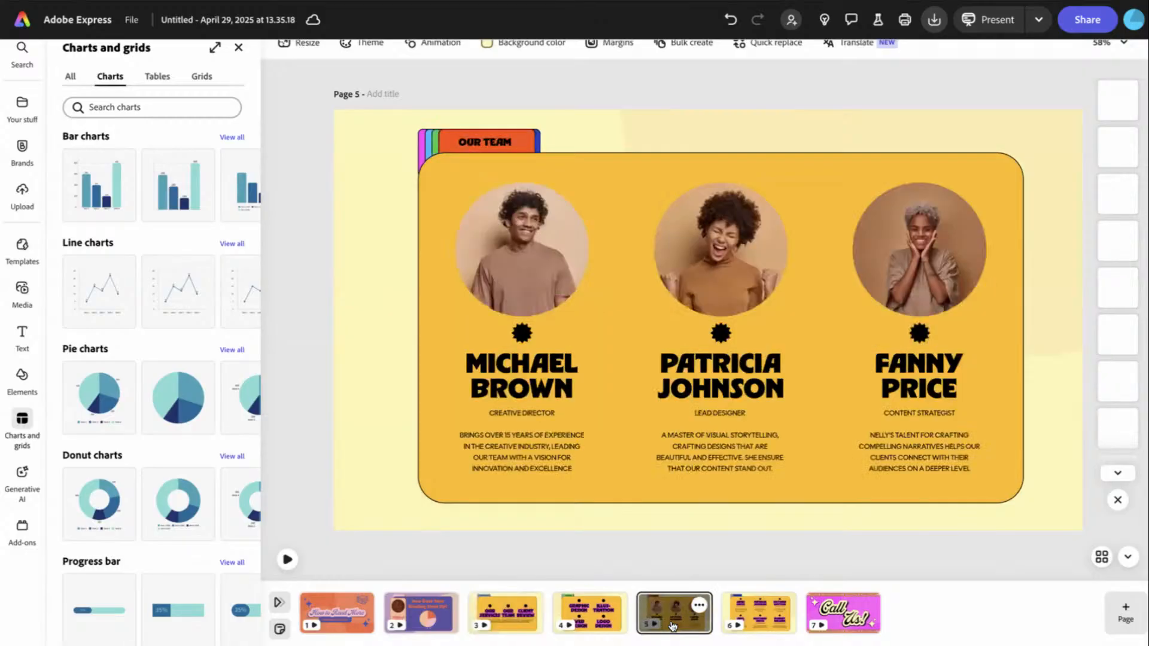
pyautogui.moveTo(675, 627); pyautogui.dragTo(483, 629)
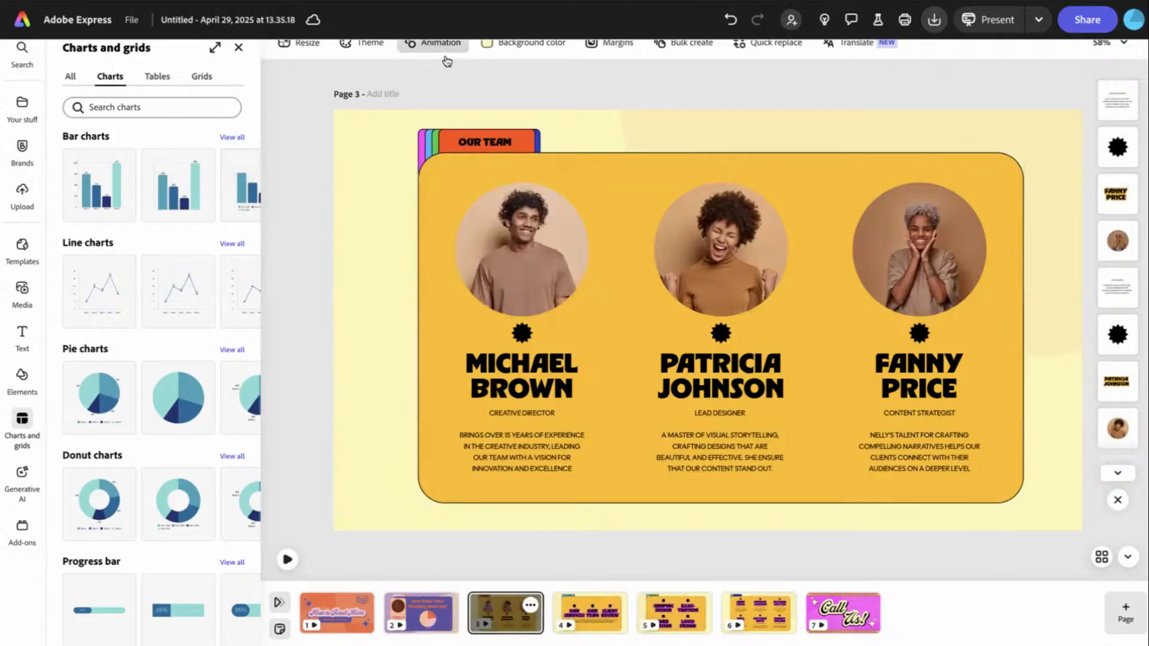
# - Apply the Reading color theme to page 3 and shuffle it to an orange background with a peach card
pyautogui.click(364, 42)
pyautogui.click(202, 113)
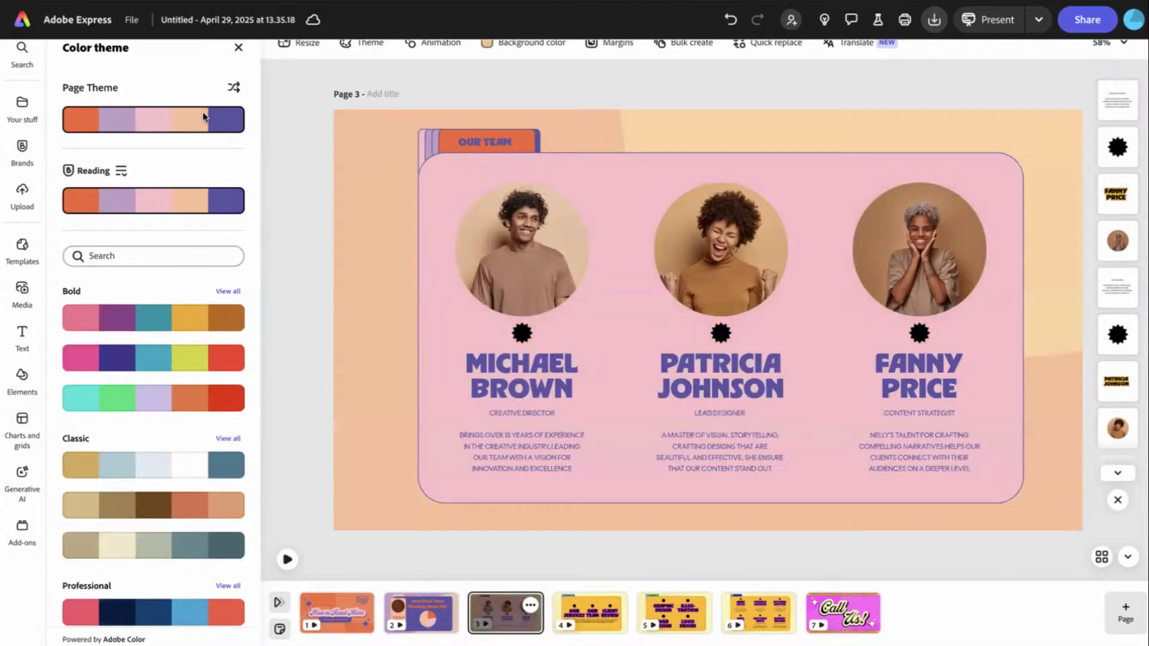
pyautogui.click(233, 89)
pyautogui.click(234, 88)
pyautogui.click(233, 89)
pyautogui.click(234, 88)
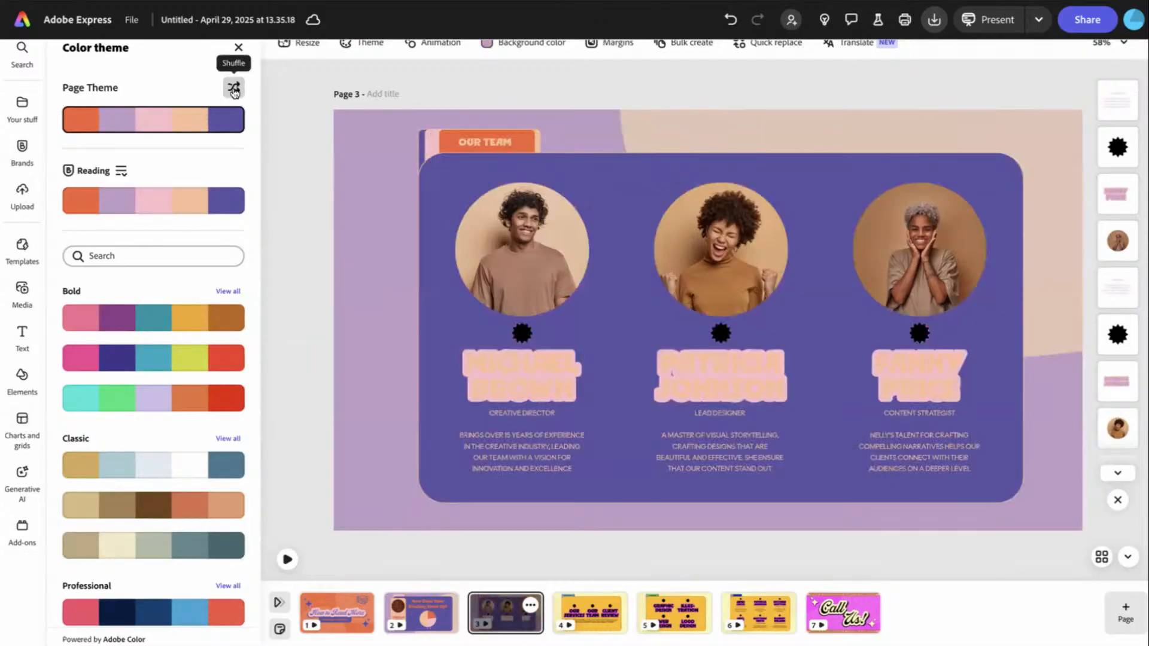
pyautogui.click(233, 88)
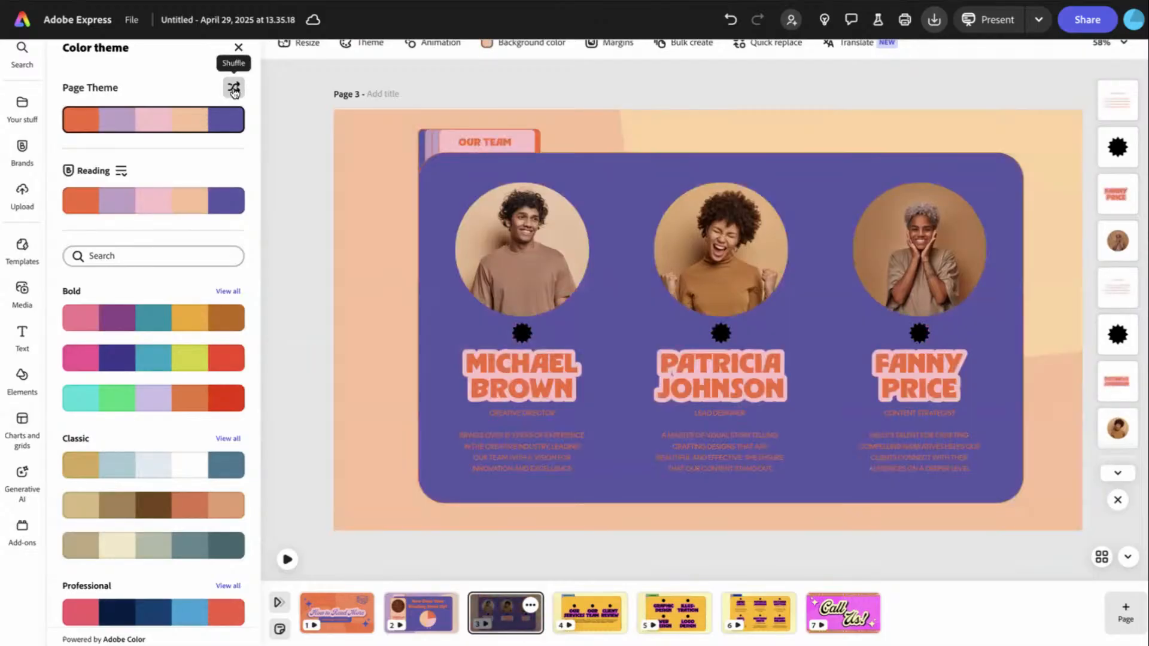
pyautogui.click(233, 88)
pyautogui.click(233, 88)
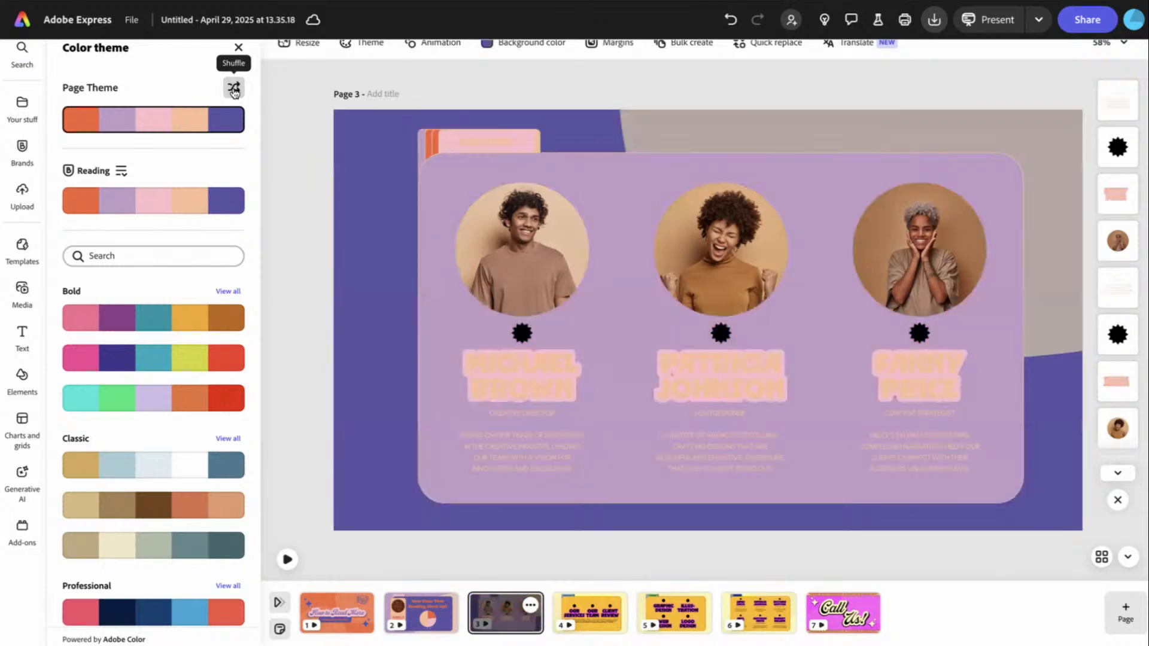
pyautogui.click(233, 89)
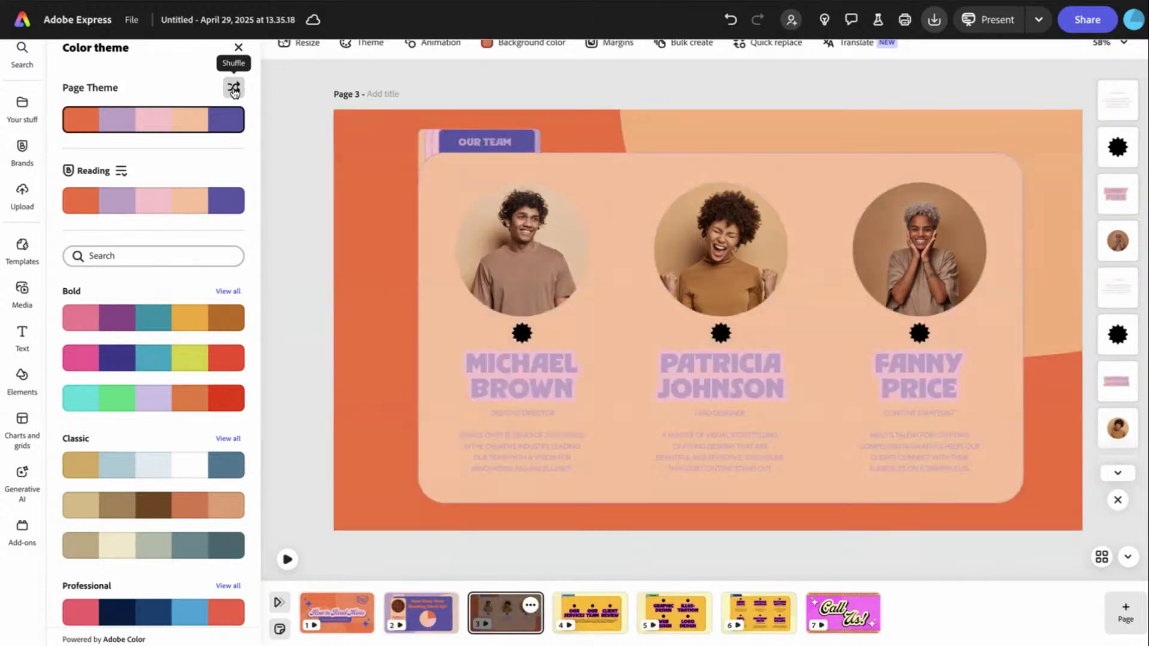
# - Fill the three team member name headings on page 3 with the Reading palette's dark purple
pyautogui.click(558, 383)
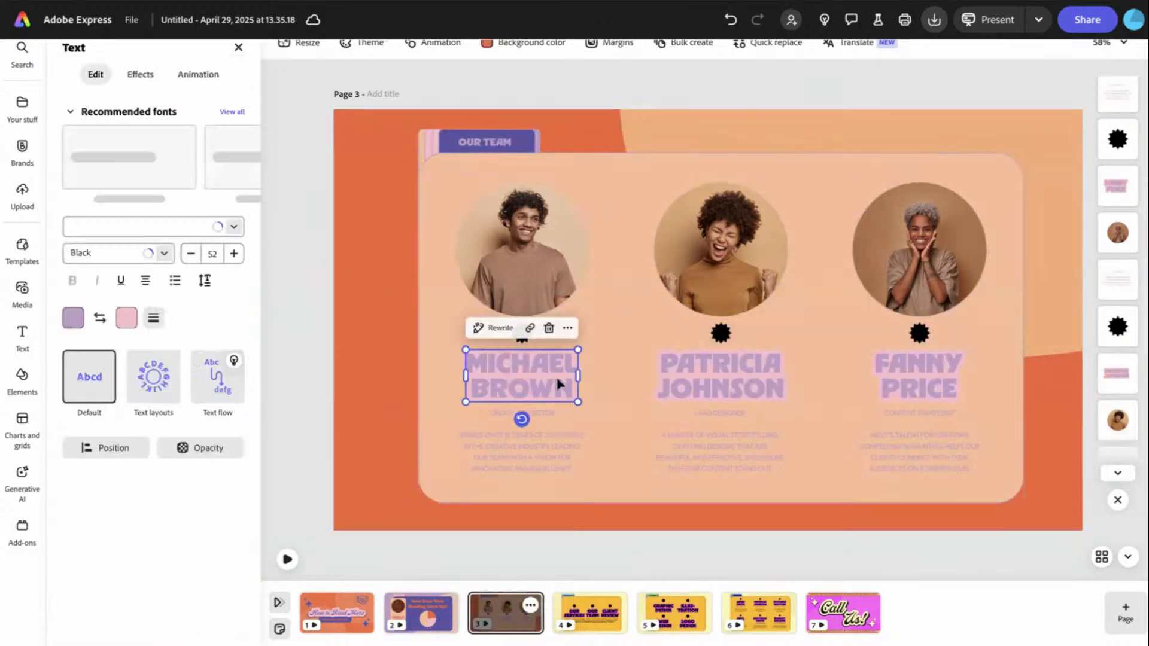
pyautogui.keyDown('shift'); pyautogui.click(935, 369); pyautogui.keyUp('shift')
pyautogui.click(71, 223)
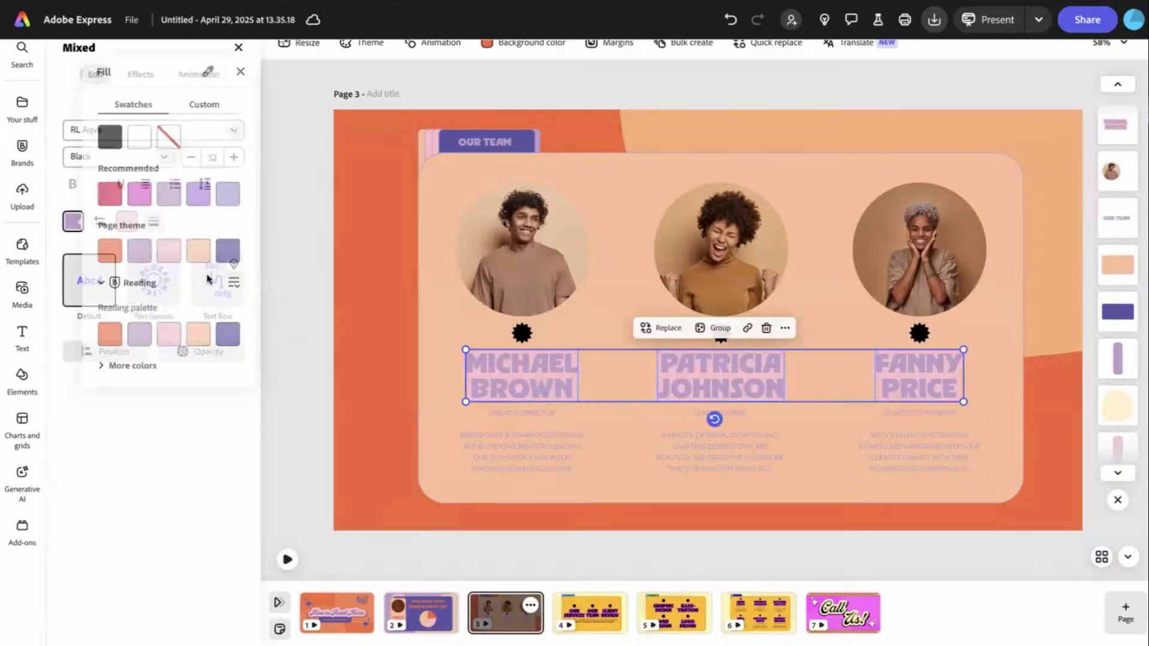
pyautogui.click(228, 343)
pyautogui.click(345, 374)
pyautogui.click(399, 422)
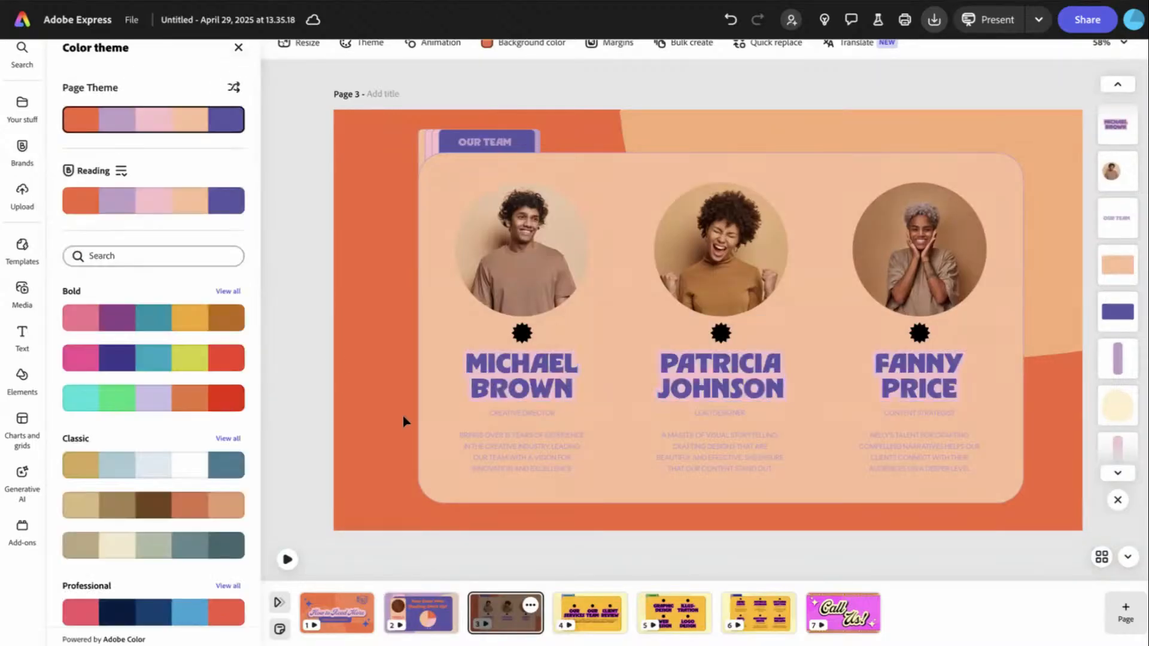
# - Fill the three description text blocks beneath the names with the Reading palette's orange
pyautogui.click(555, 411)
pyautogui.keyDown('shift'); pyautogui.click(710, 449); pyautogui.keyUp('shift')
pyautogui.keyDown('shift'); pyautogui.click(916, 464); pyautogui.keyUp('shift')
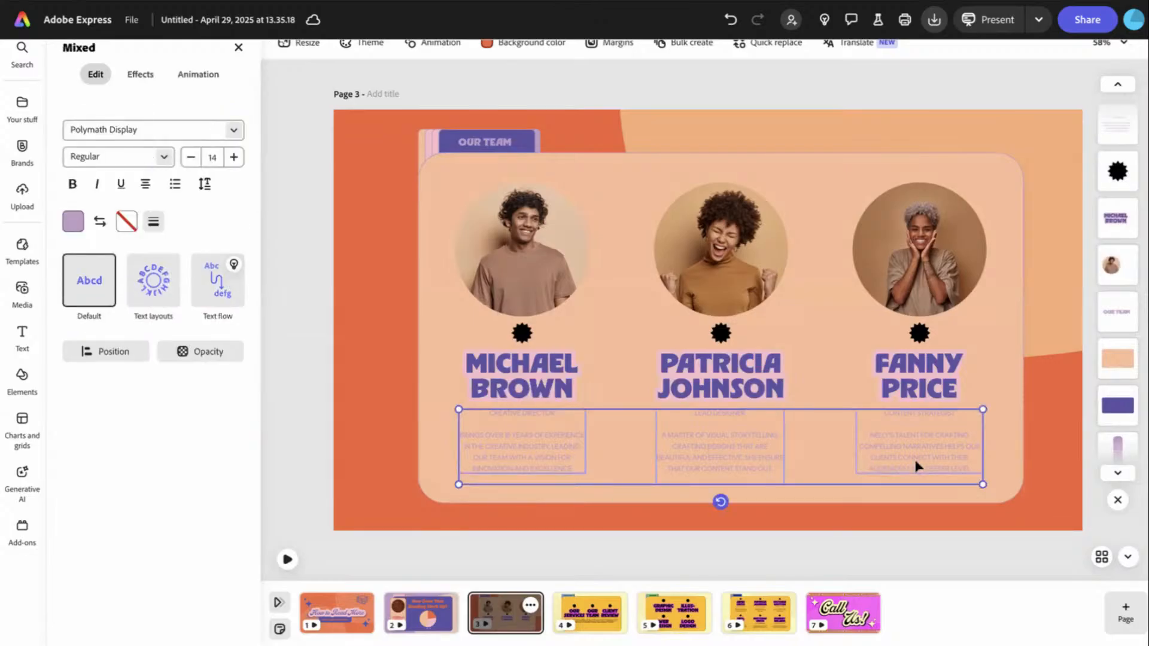
pyautogui.click(72, 223)
pyautogui.click(117, 338)
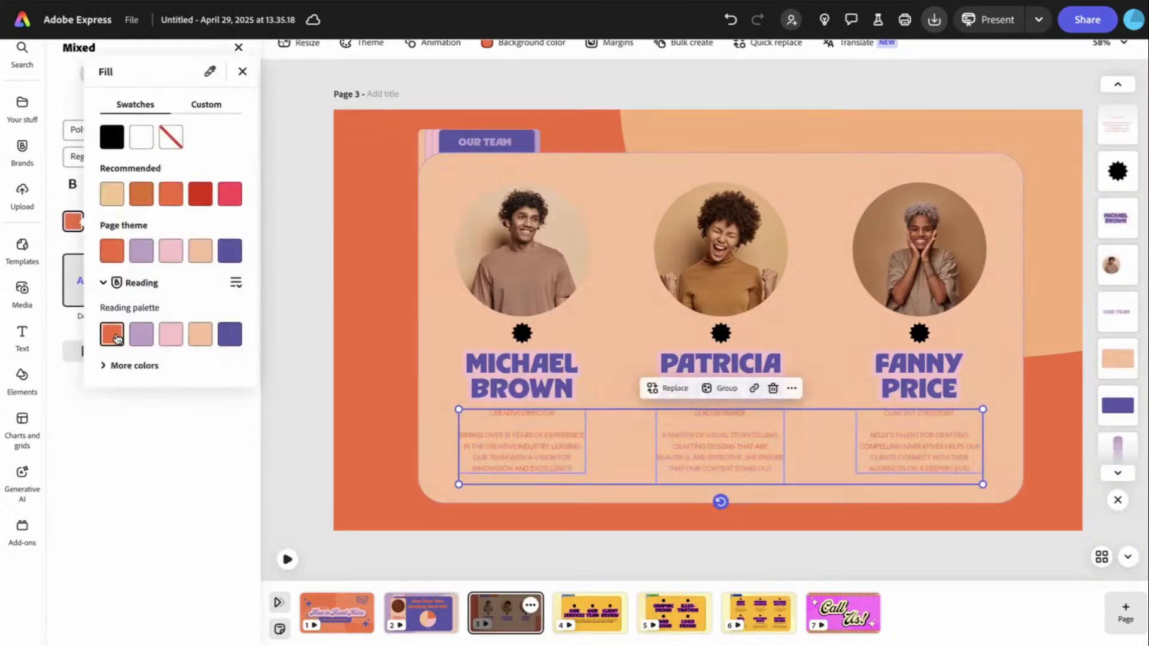
pyautogui.click(351, 446)
pyautogui.click(339, 283)
# - Delete the "Our Team" text from the folder tab on page 3
pyautogui.click(485, 145)
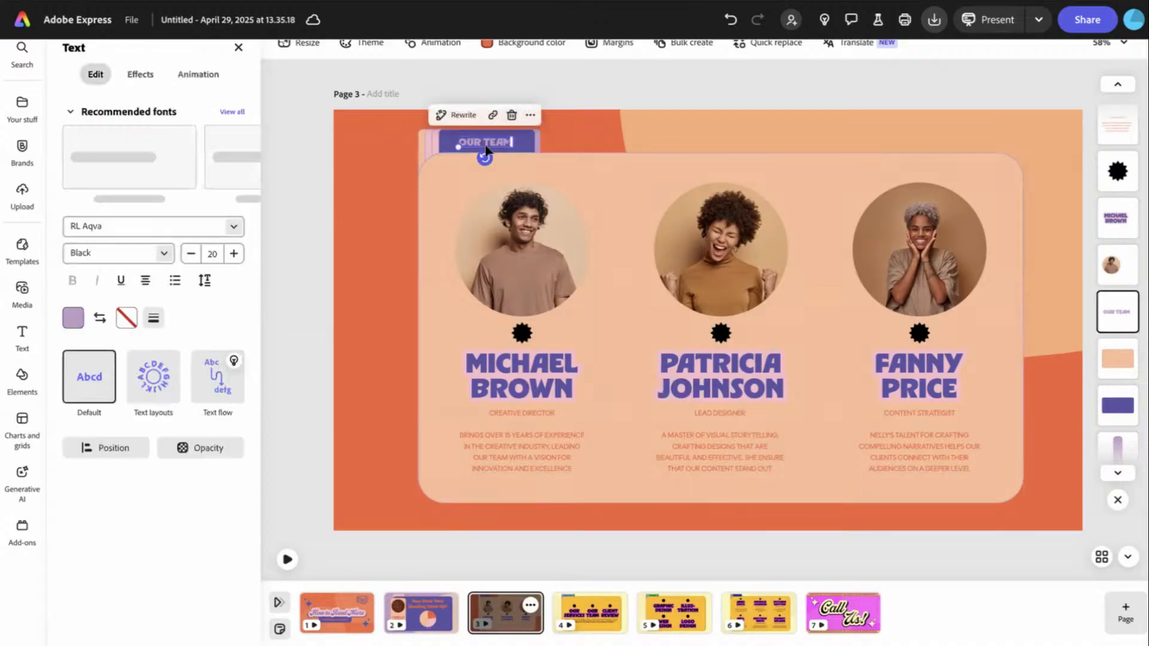
pyautogui.press('Escape')
pyautogui.press('Delete')
# - Delete the three portrait photos and the black starburst shapes from page 3
pyautogui.click(531, 270)
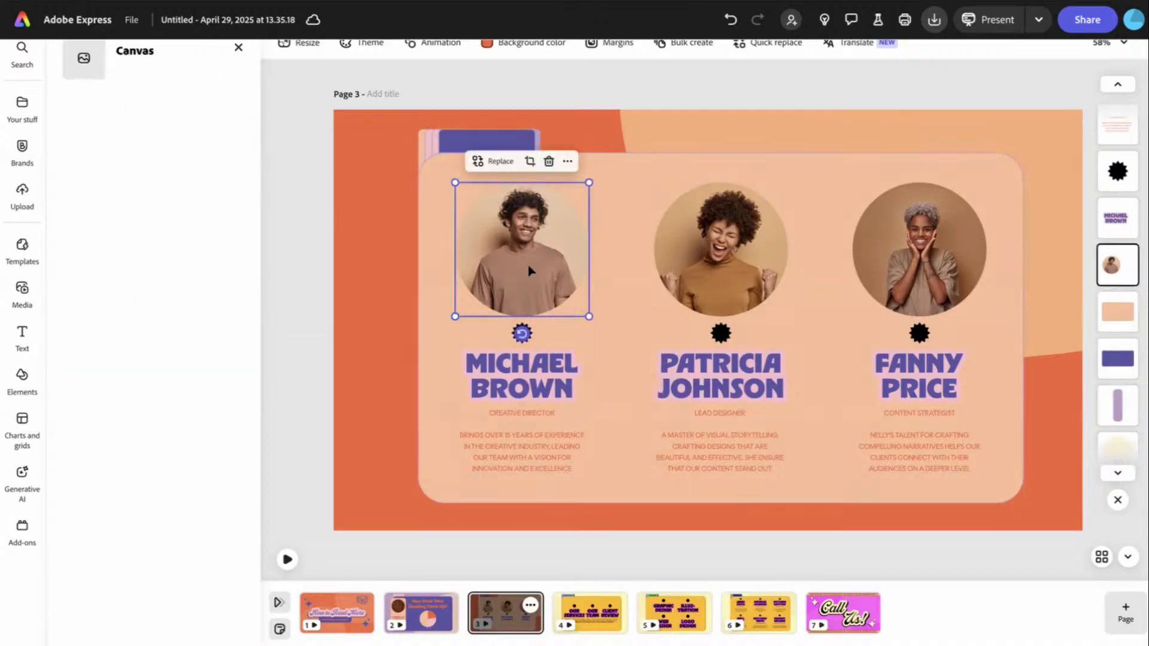
pyautogui.keyDown('shift'); pyautogui.click(721, 257); pyautogui.keyUp('shift')
pyautogui.keyDown('shift'); pyautogui.click(888, 271); pyautogui.keyUp('shift')
pyautogui.press('Delete')
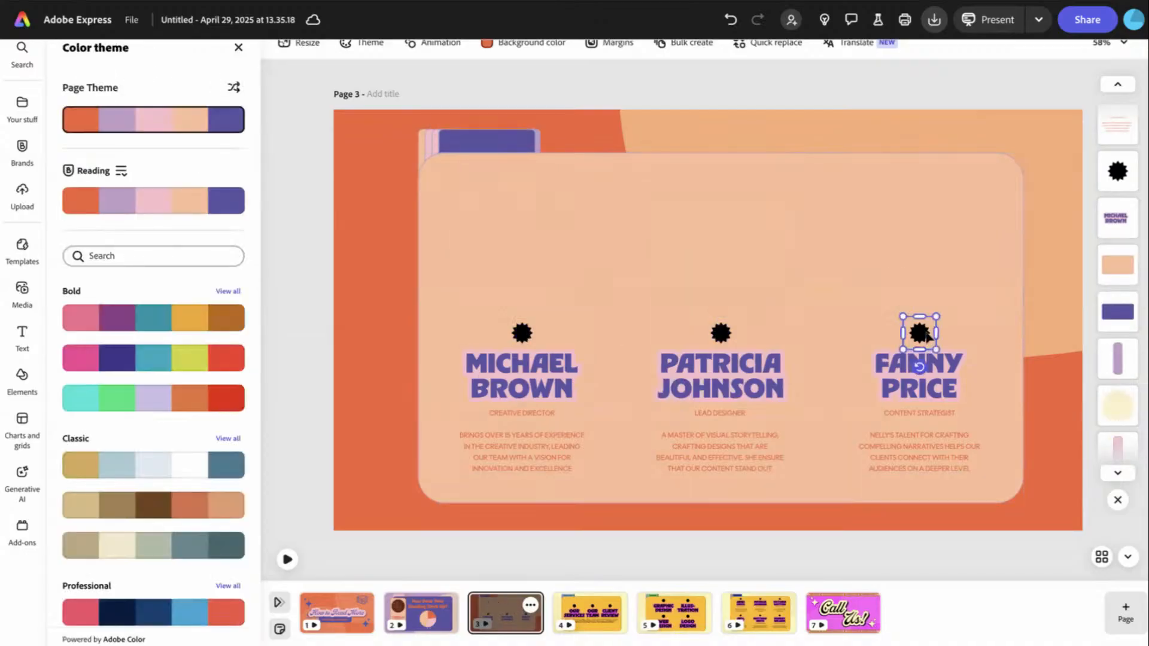
pyautogui.keyDown('shift'); pyautogui.click(721, 333); pyautogui.keyUp('shift')
pyautogui.press('Delete')
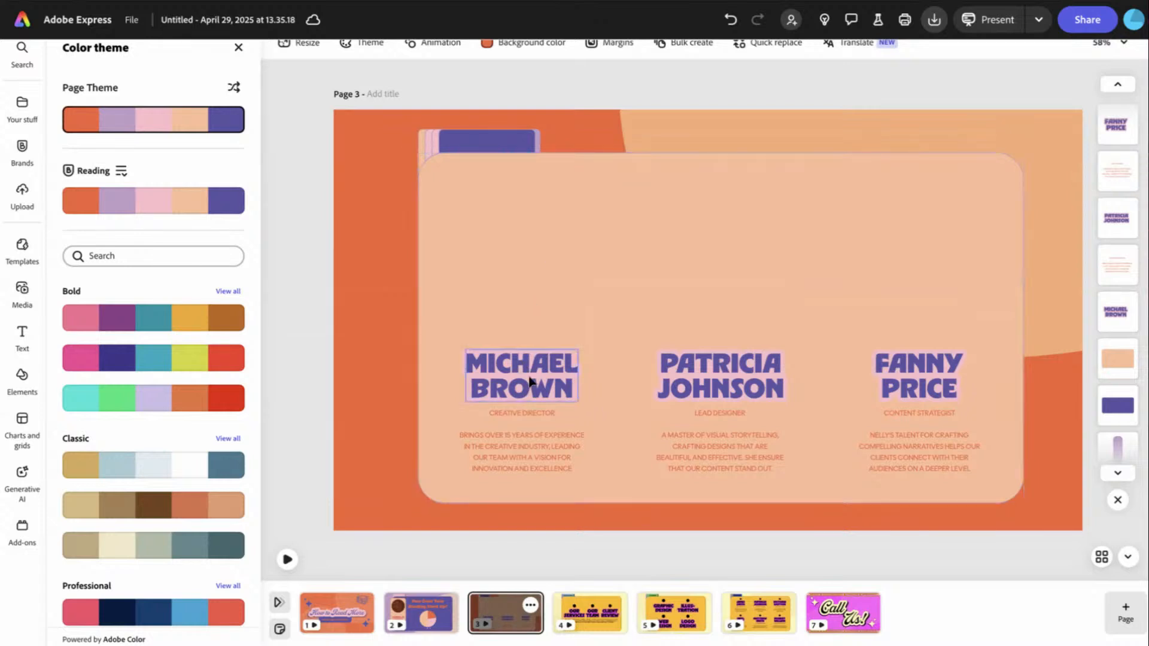
# - Delete the three description text blocks beneath the name headings on page 3
pyautogui.click(531, 441)
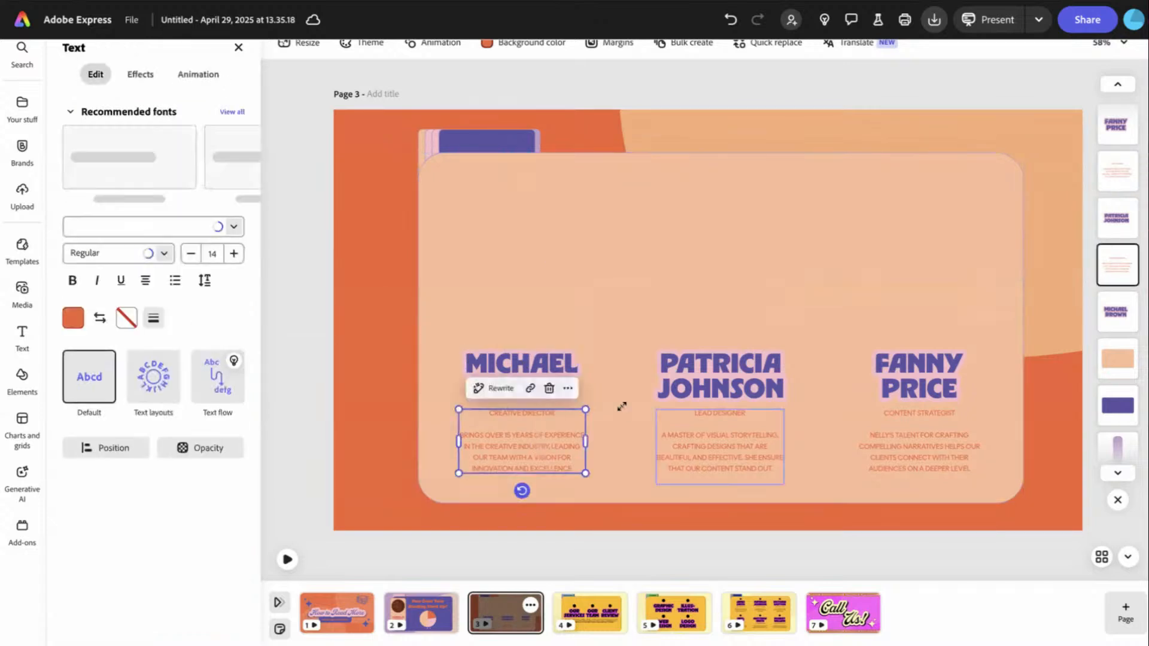
pyautogui.keyDown('shift'); pyautogui.click(764, 457); pyautogui.keyUp('shift')
pyautogui.keyDown('shift'); pyautogui.click(932, 458); pyautogui.keyUp('shift')
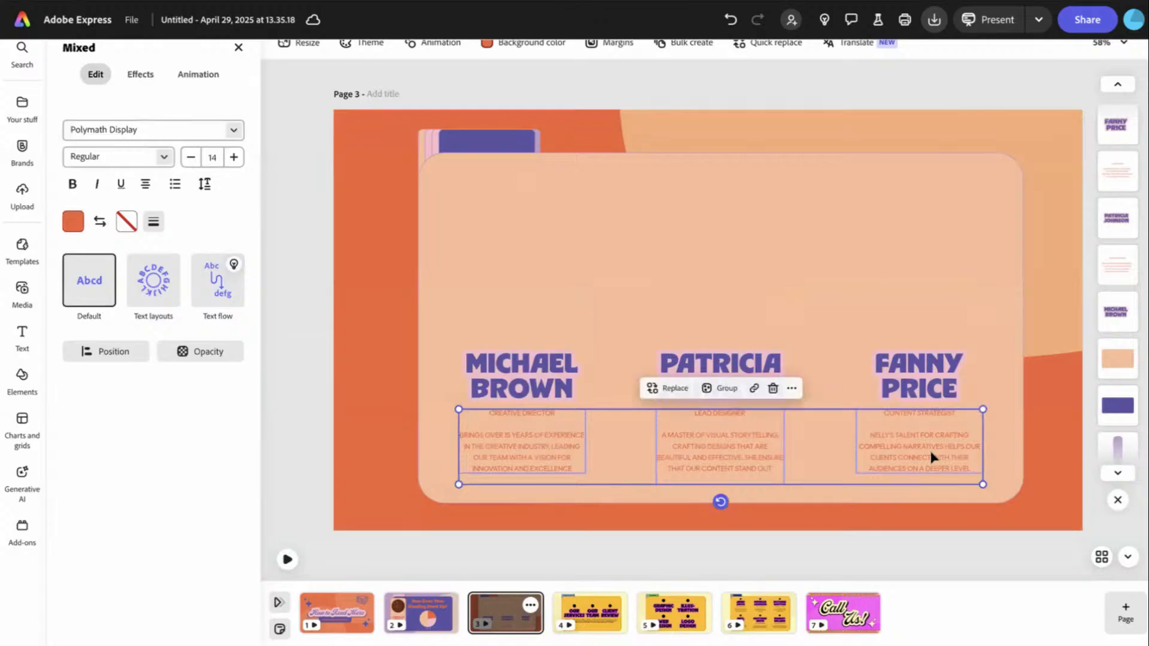
pyautogui.press('Delete')
# - Move the three name headings together slightly lower on the folder, keeping their horizontal alignment
pyautogui.click(918, 376)
pyautogui.keyDown('shift'); pyautogui.click(721, 376); pyautogui.keyUp('shift')
pyautogui.keyDown('shift'); pyautogui.click(522, 376); pyautogui.keyUp('shift')
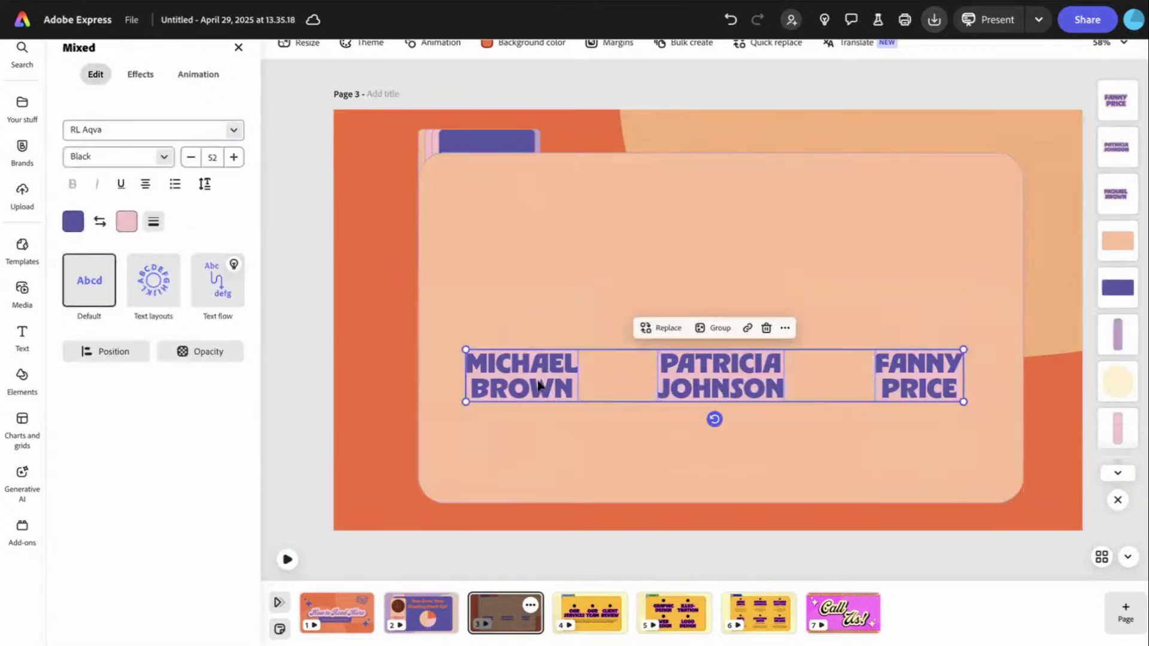
pyautogui.moveTo(522, 376); pyautogui.dragTo(522, 411)
pyautogui.click(585, 364)
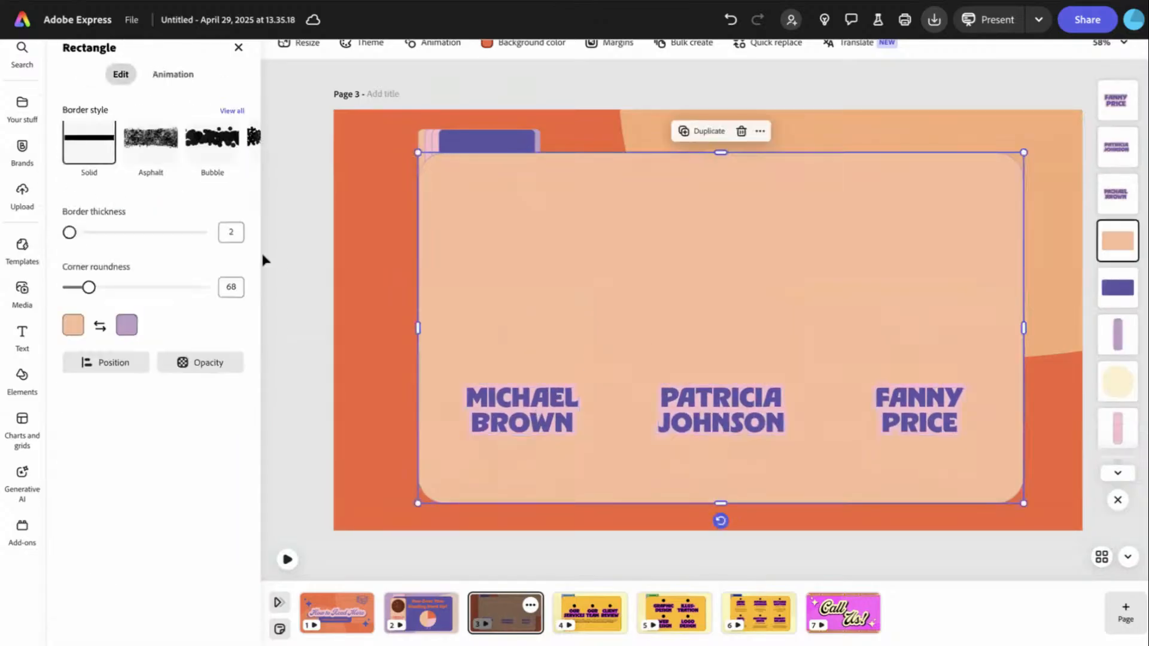
# - Add a solid rounded square from the Rectangles shape collection to page 3
pyautogui.click(22, 376)
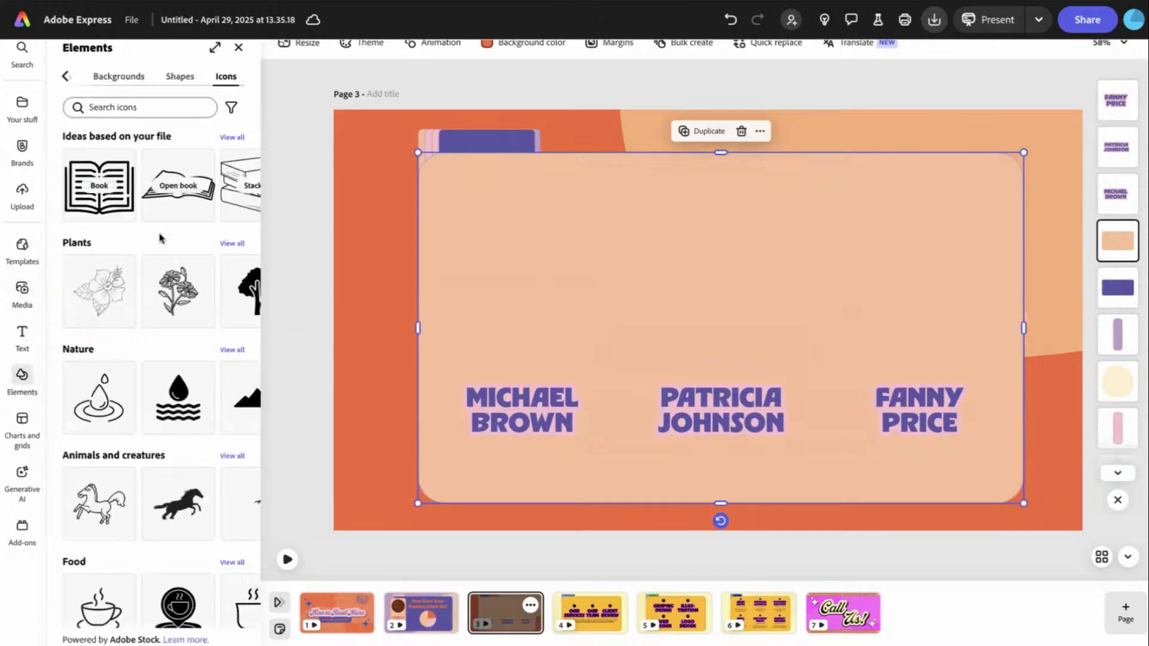
pyautogui.click(172, 83)
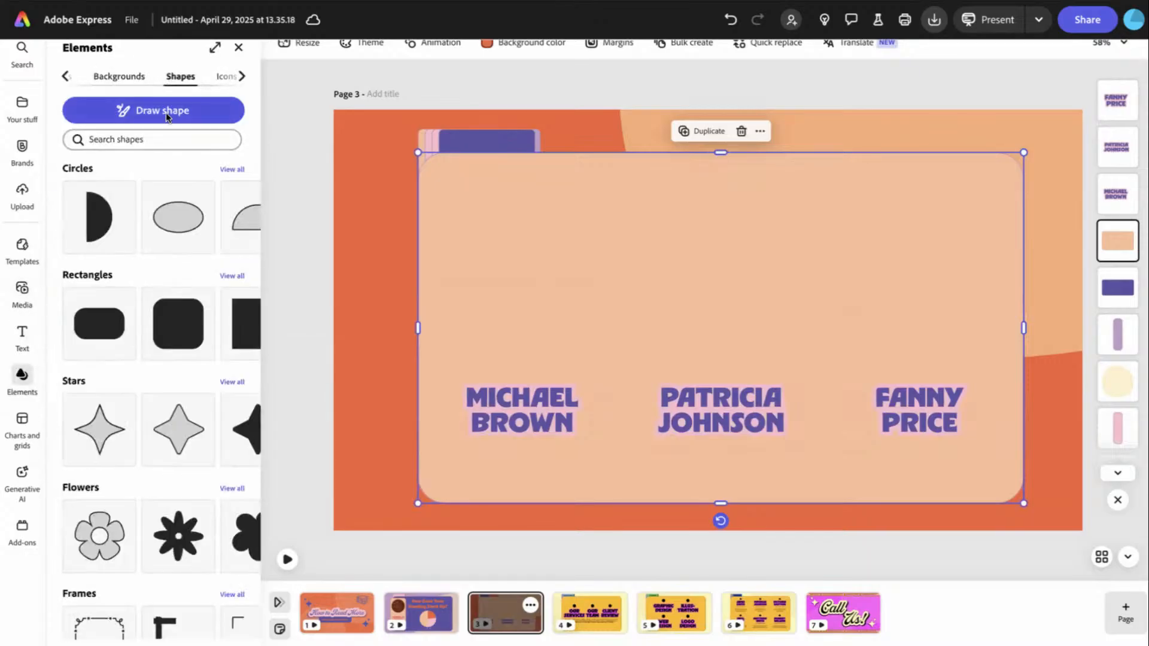
pyautogui.scroll(-4, 176, 431)
pyautogui.scroll(-6, 176, 450)
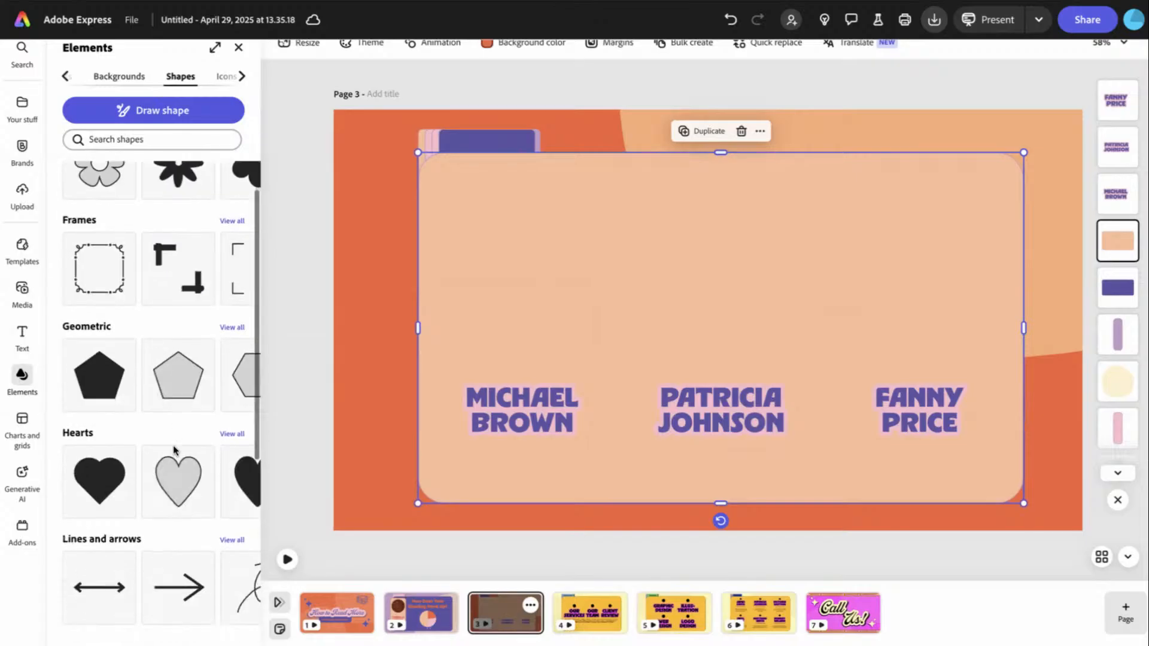
pyautogui.scroll(9, 185, 371)
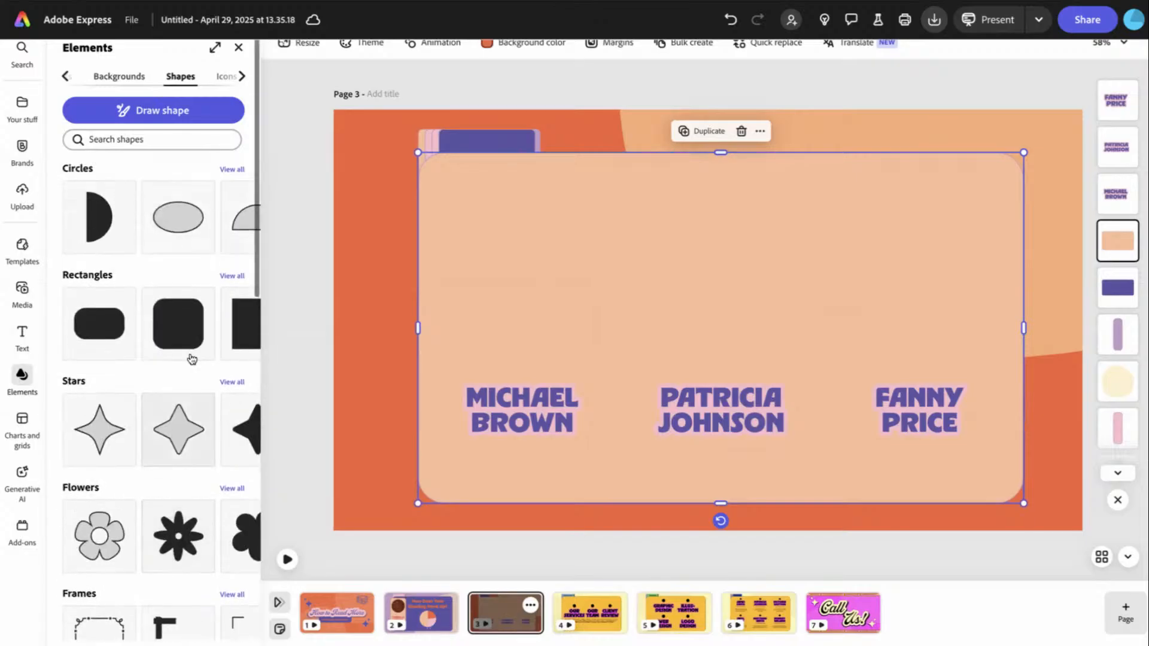
pyautogui.click(232, 276)
pyautogui.click(201, 204)
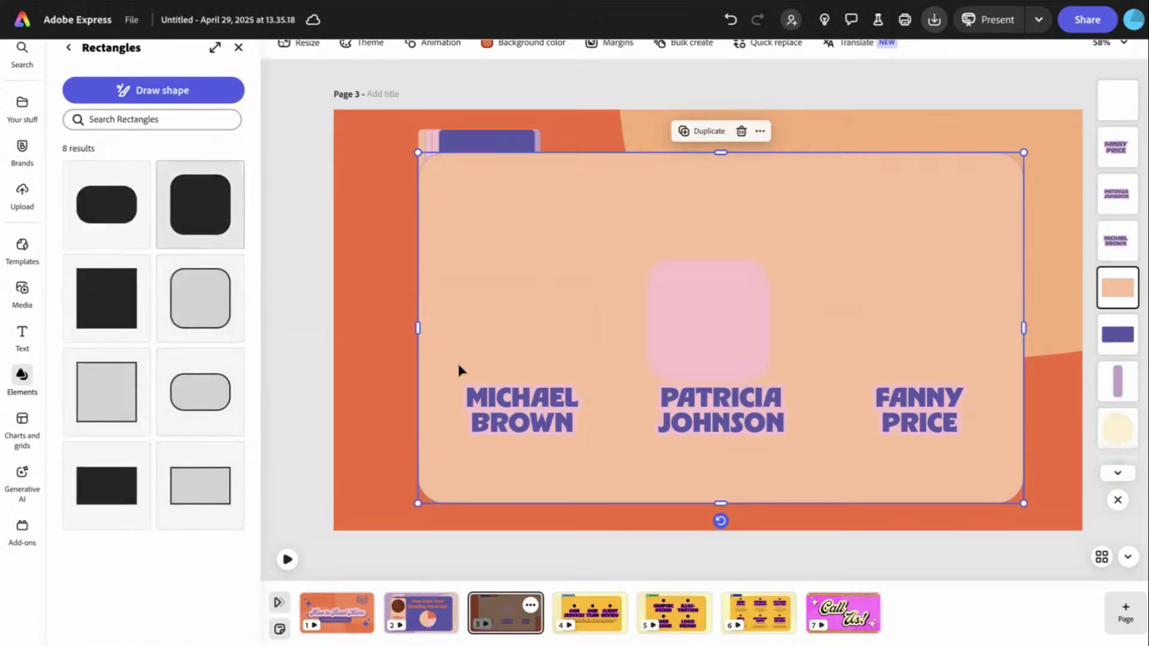
# - Position the pink rounded square over the first name heading and layer it behind the heading texts
pyautogui.moveTo(711, 354); pyautogui.dragTo(565, 423)
pyautogui.hotkey('ctrl', 'z')
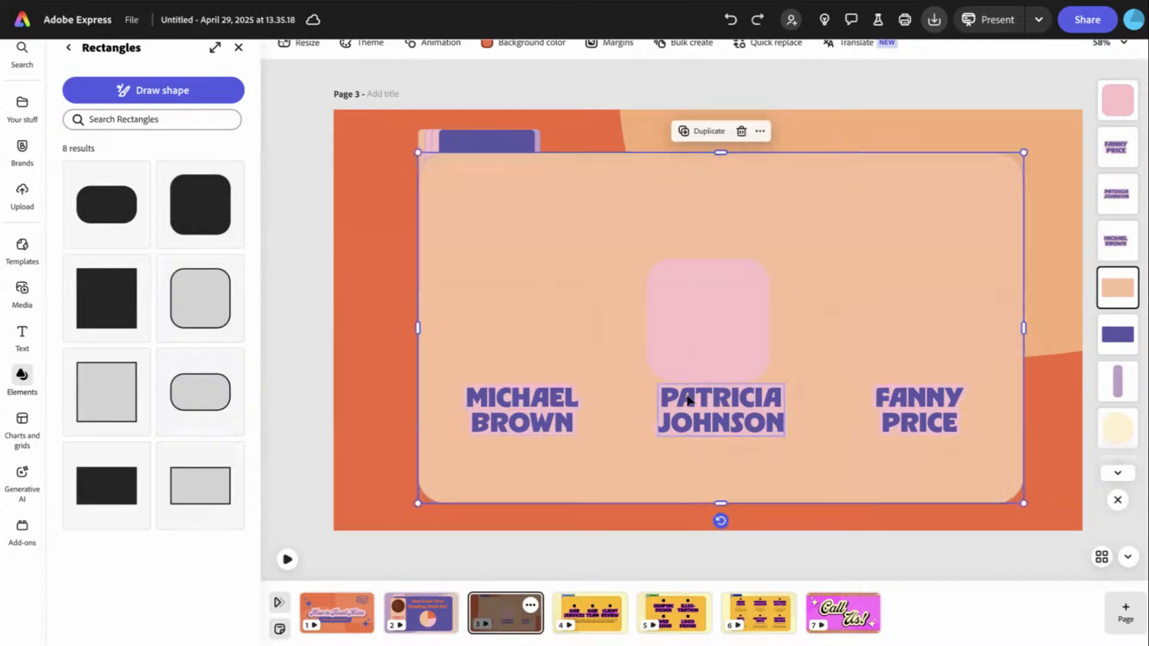
pyautogui.click(688, 347)
pyautogui.moveTo(688, 347); pyautogui.dragTo(525, 430)
pyautogui.moveTo(1116, 128); pyautogui.dragTo(1116, 242)
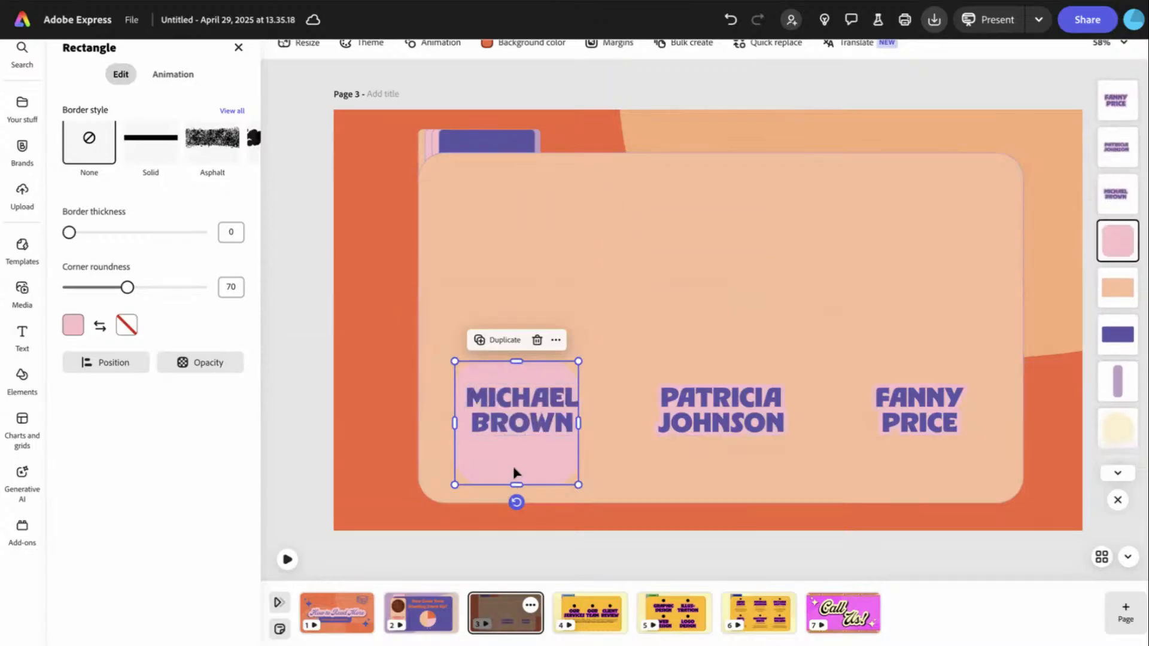
pyautogui.moveTo(511, 467); pyautogui.dragTo(672, 461)
pyautogui.moveTo(742, 471); pyautogui.dragTo(918, 468)
pyautogui.press('Delete')
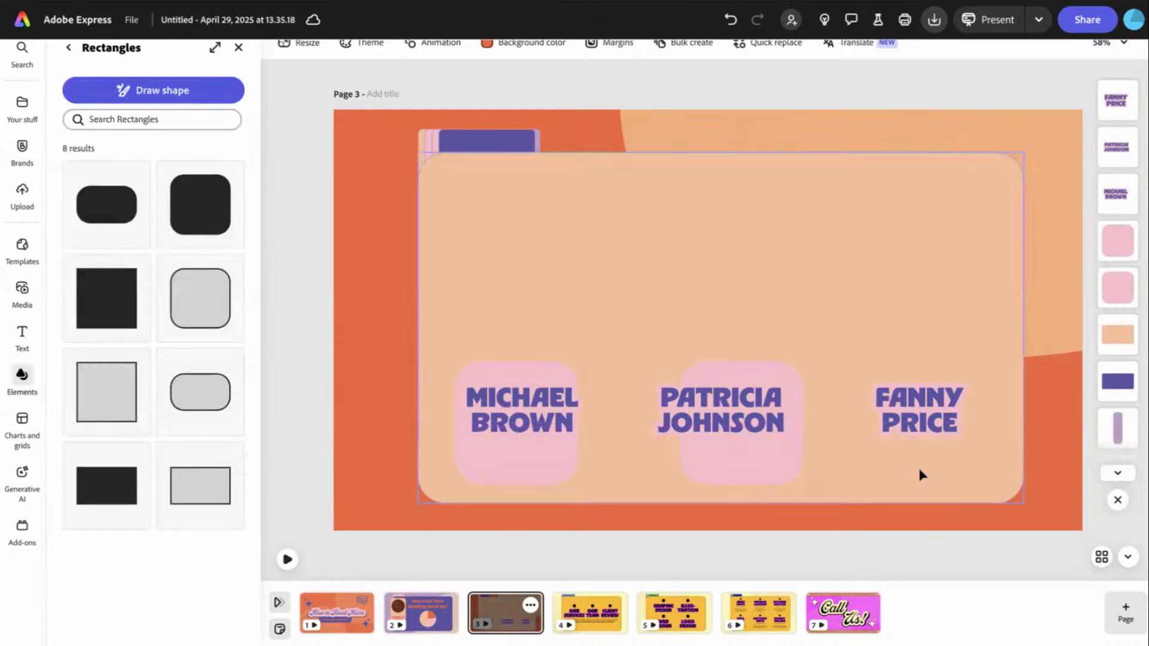
pyautogui.click(727, 436)
pyautogui.press('Delete')
# - Stretch the pink rounded square into a tall card behind the first heading, reaching the folder's bottom edge
pyautogui.click(534, 451)
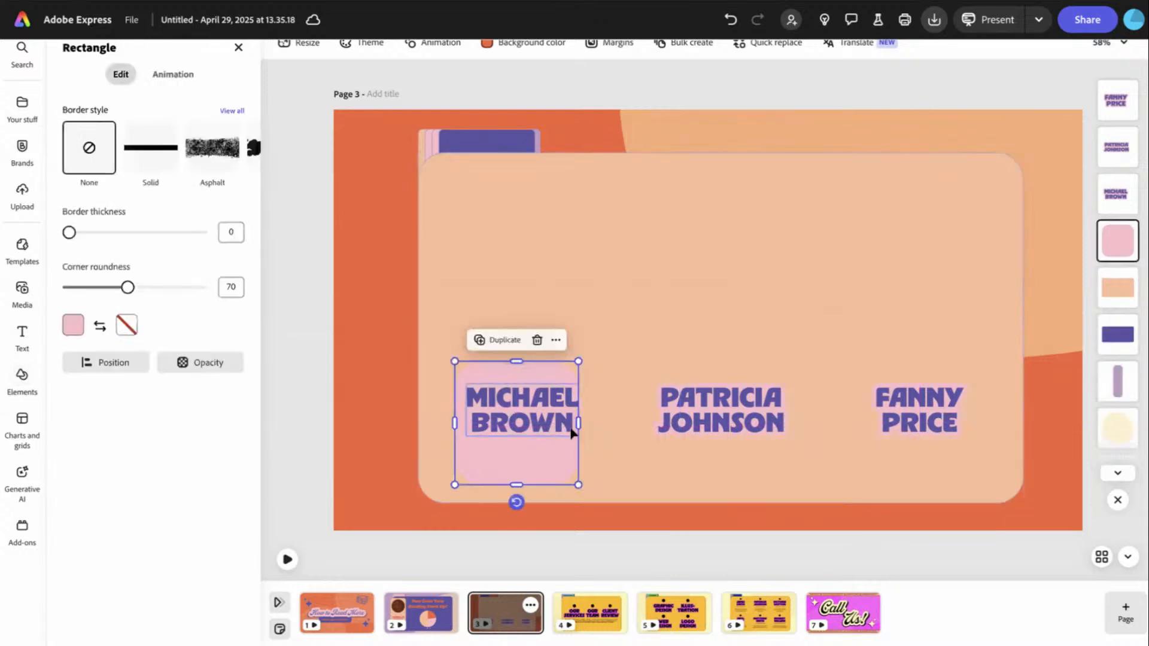
pyautogui.moveTo(579, 424); pyautogui.dragTo(602, 426)
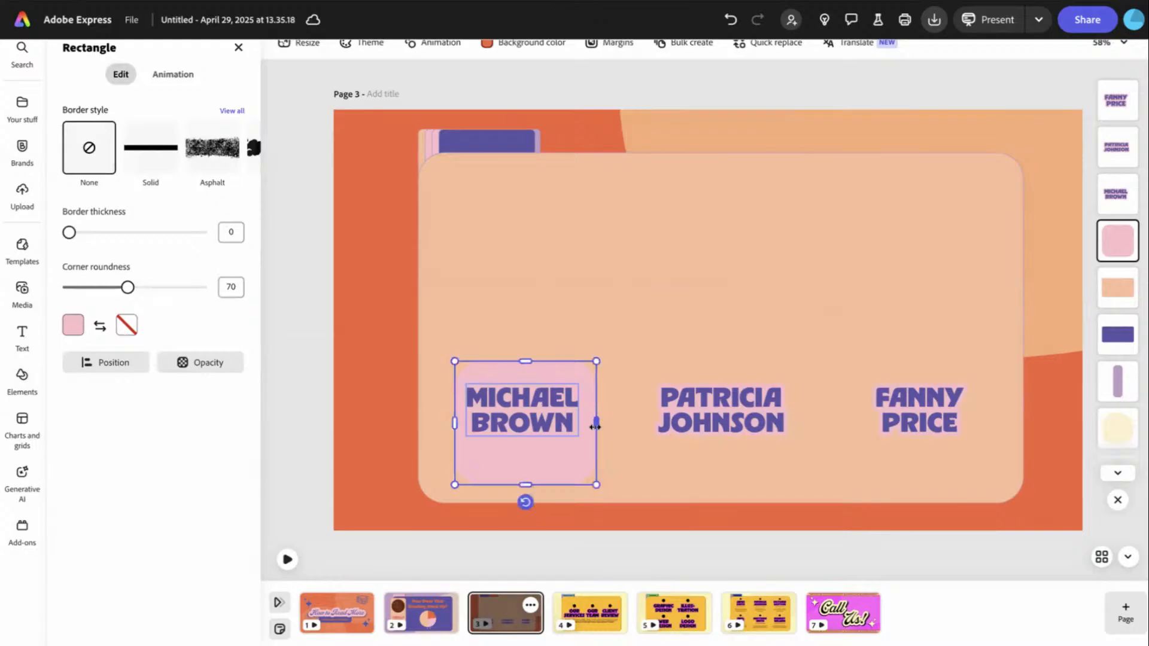
pyautogui.moveTo(526, 484); pyautogui.dragTo(526, 493)
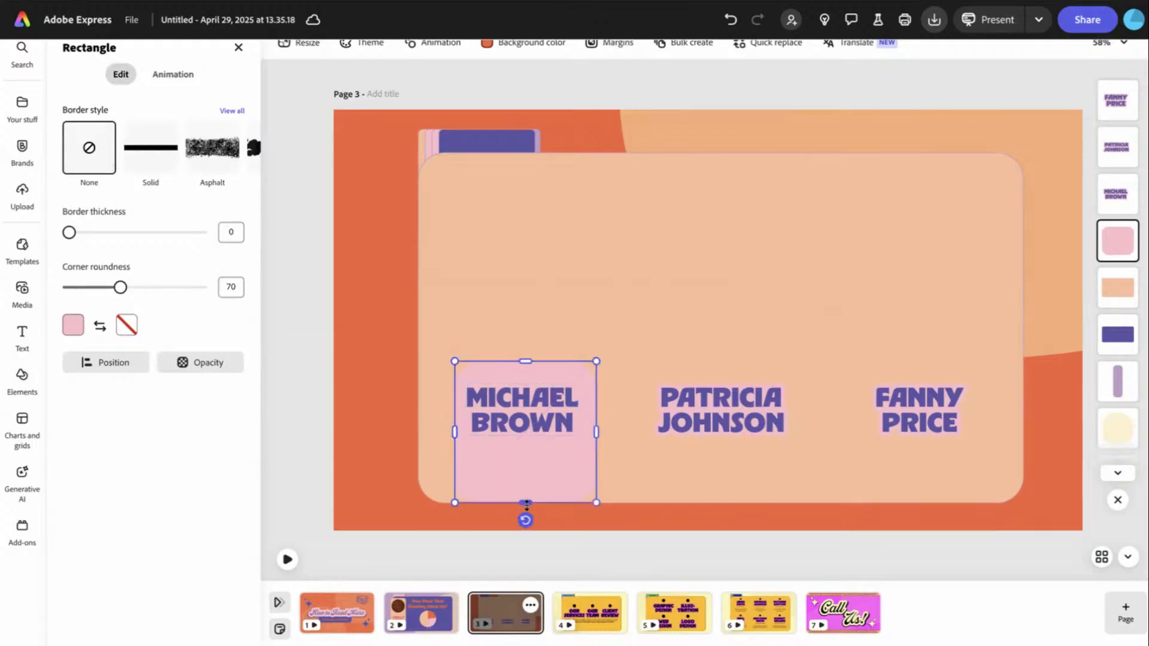
pyautogui.moveTo(525, 361); pyautogui.dragTo(524, 295)
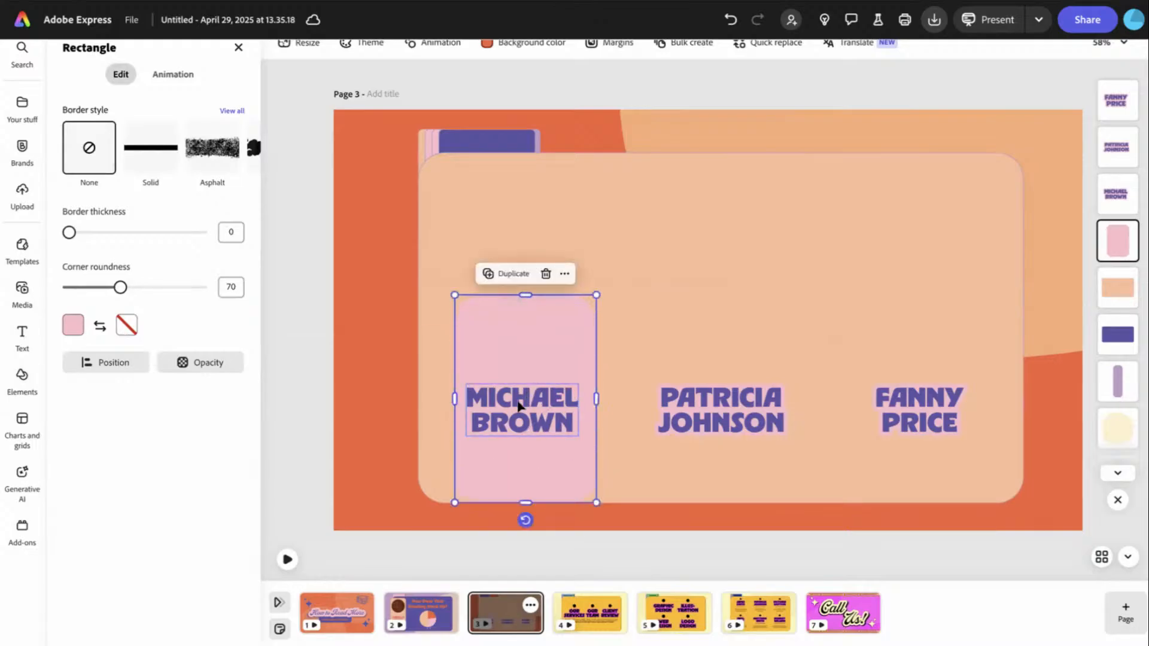
pyautogui.moveTo(518, 403); pyautogui.dragTo(528, 385)
pyautogui.hotkey('ctrl', 'z')
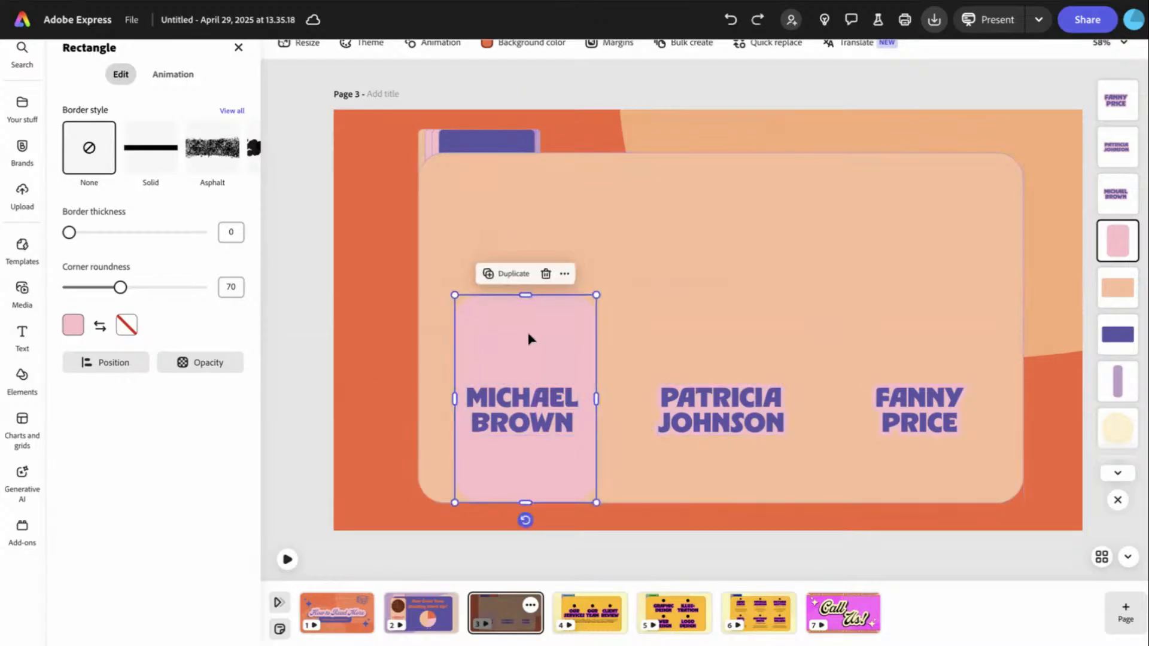
pyautogui.moveTo(525, 296); pyautogui.dragTo(526, 280)
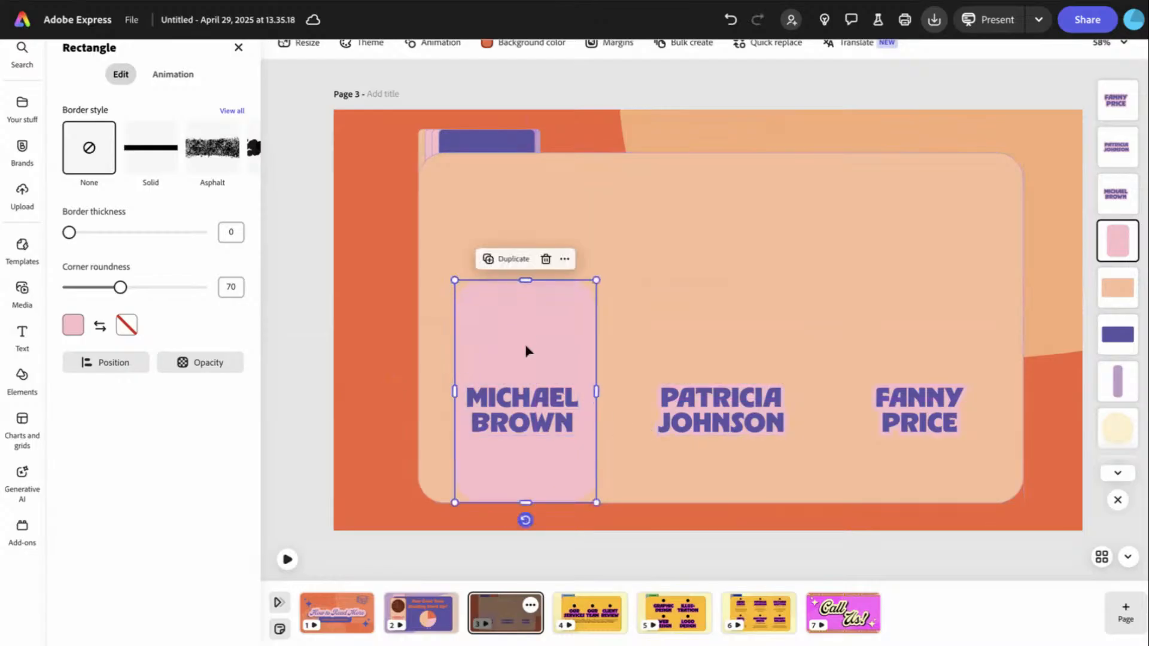
# - Duplicate the pink card behind the other two headings and shift all three cards to line up with them
pyautogui.moveTo(526, 347); pyautogui.dragTo(924, 353)
pyautogui.keyDown('shift'); pyautogui.click(752, 341); pyautogui.keyUp('shift')
pyautogui.keyDown('shift'); pyautogui.click(537, 335); pyautogui.keyUp('shift')
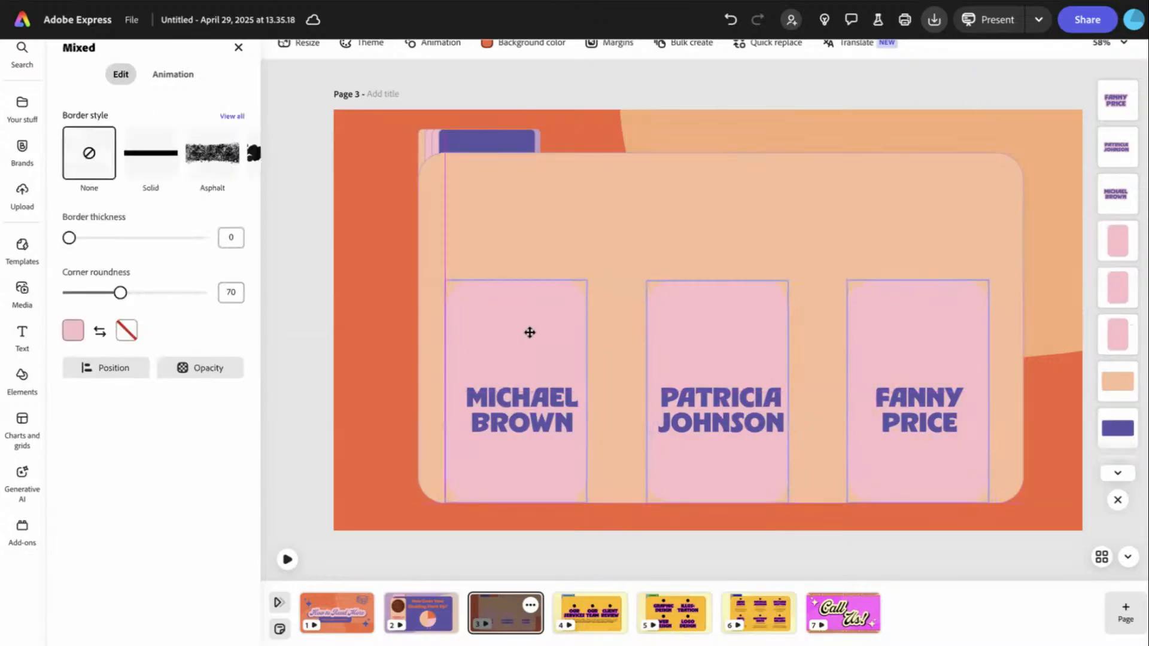
pyautogui.click(697, 218)
# - Replace the name heading on the first pink card with "Reduces Stress"
pyautogui.click(720, 413)
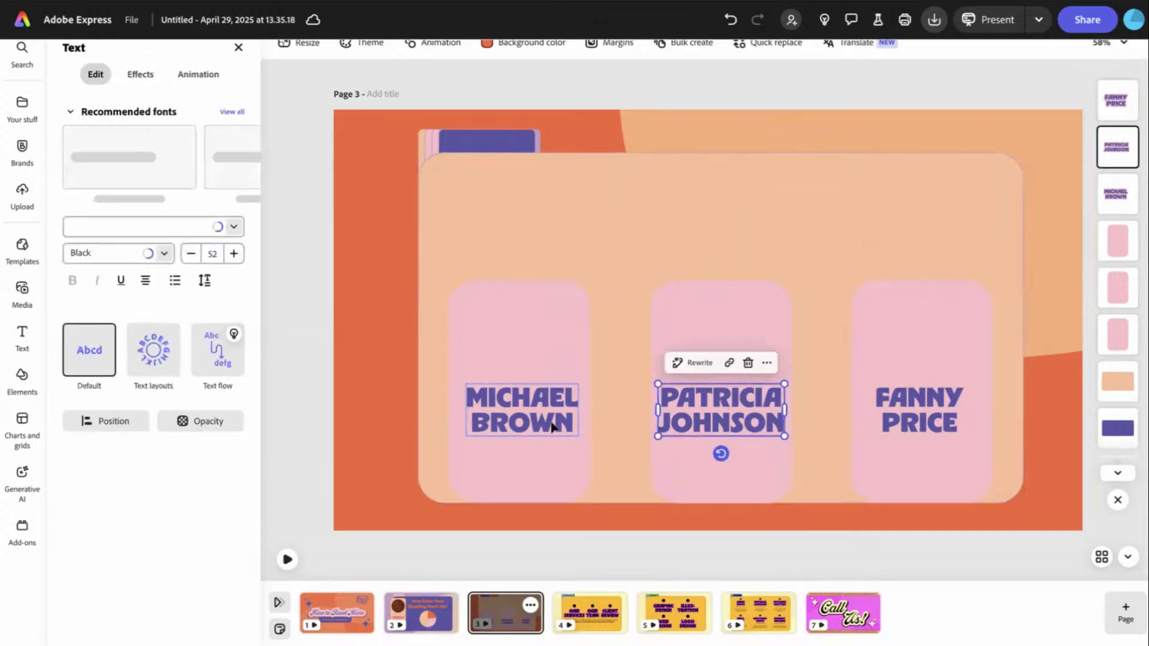
pyautogui.click(551, 426)
pyautogui.click(548, 421)
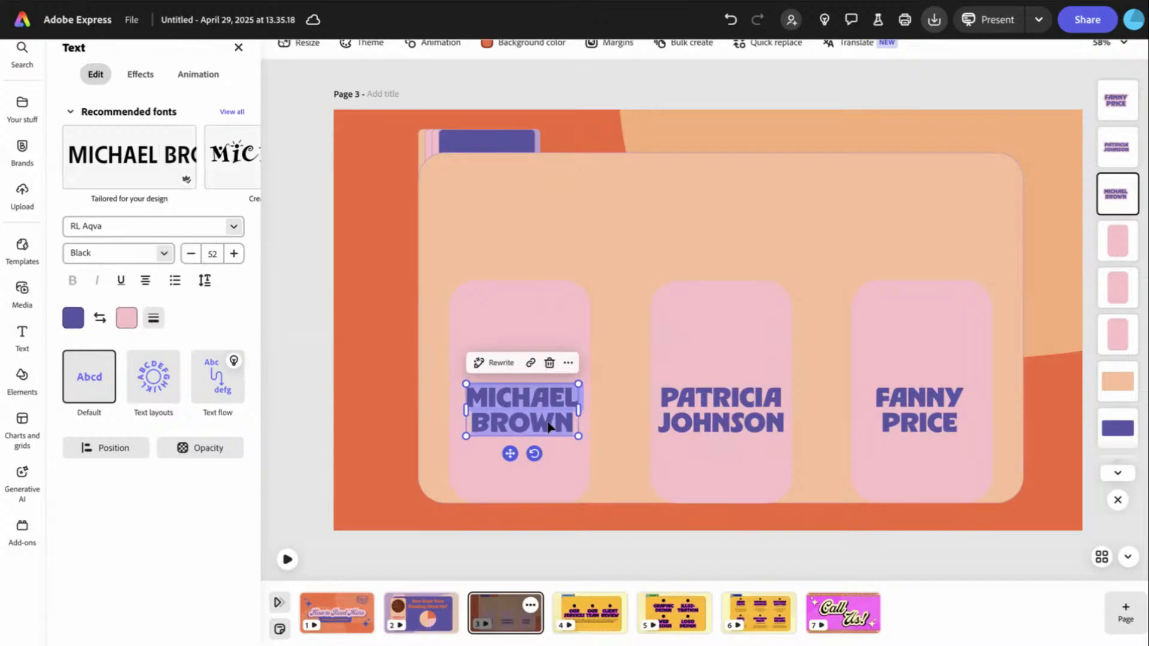
pyautogui.write('Reduc')
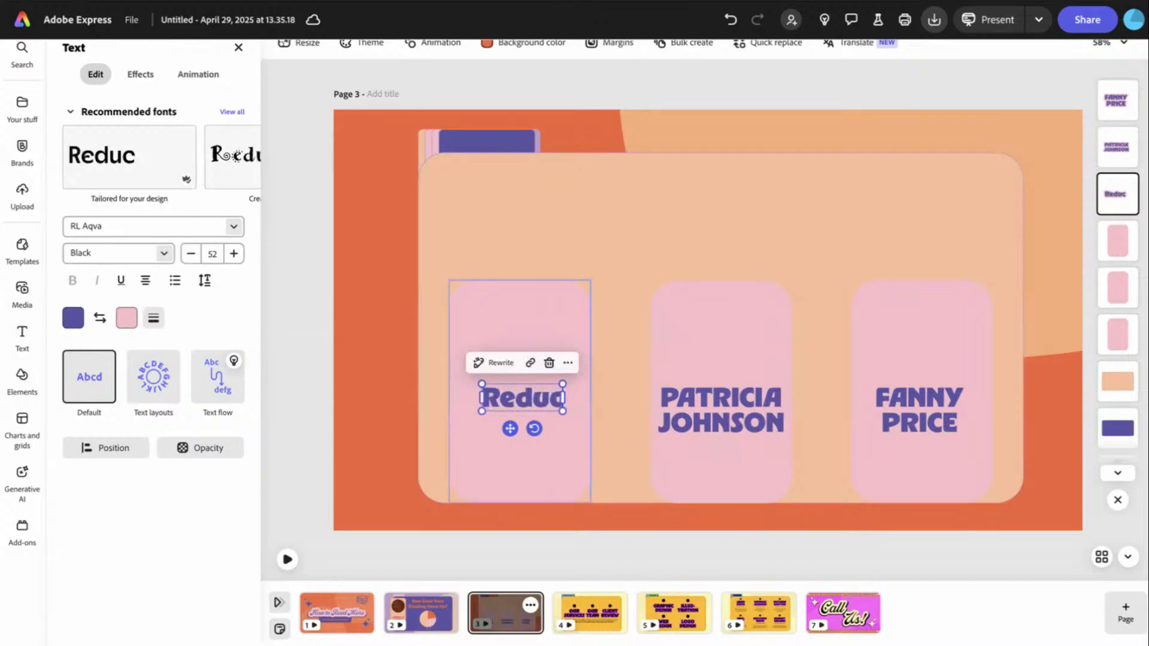
pyautogui.write('es Stres')
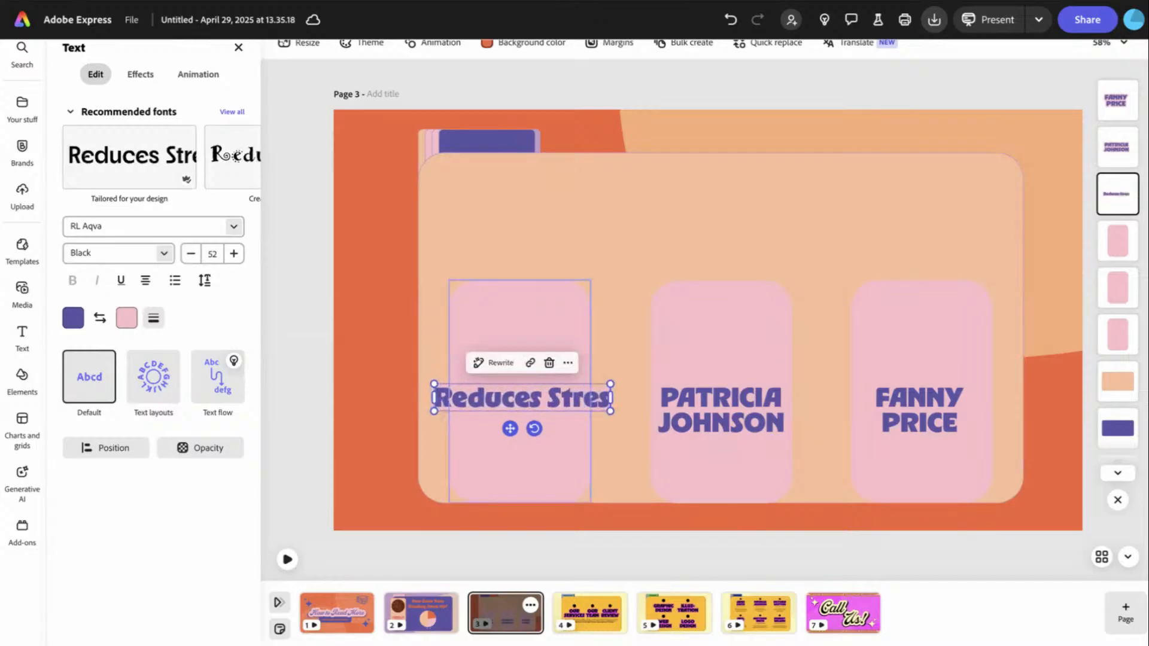
pyautogui.write('s')
# - Narrow the "Reduces Stress" text box to wrap onto two lines and centre it on the first card
pyautogui.moveTo(611, 398); pyautogui.dragTo(550, 400)
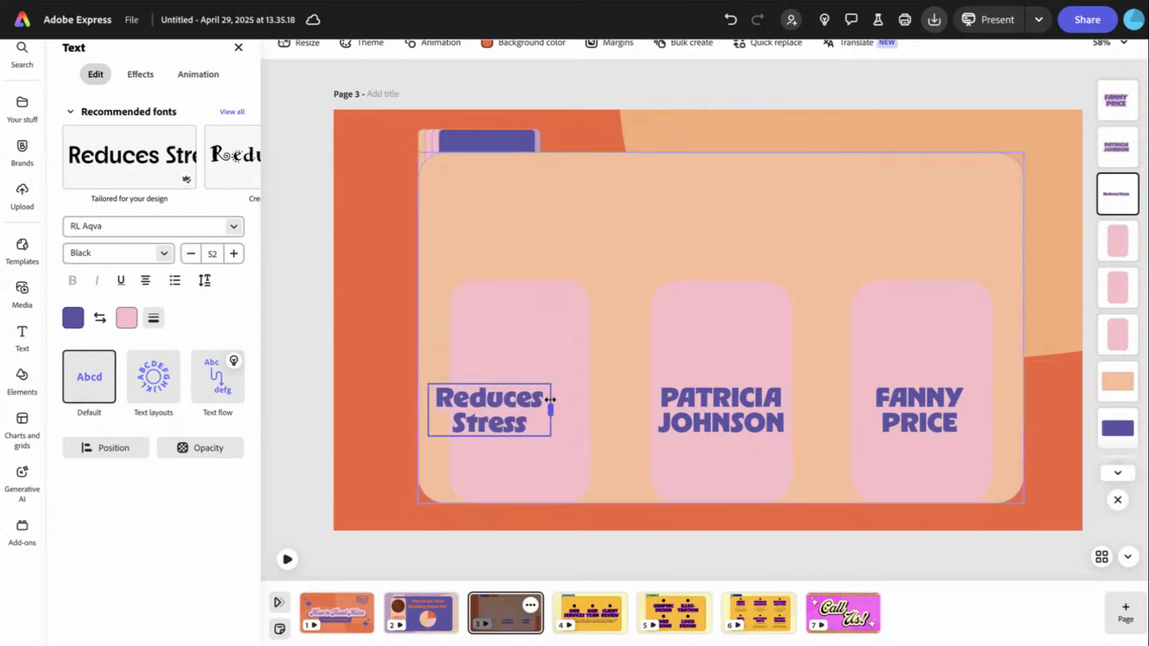
pyautogui.click(569, 402)
pyautogui.moveTo(475, 397); pyautogui.dragTo(550, 404)
pyautogui.hotkey('ctrl', 'z')
pyautogui.click(515, 407)
# - Replace the middle card's heading with "Boosts focus + memory", wrapped onto three lines and centred on the card
pyautogui.doubleClick(711, 408)
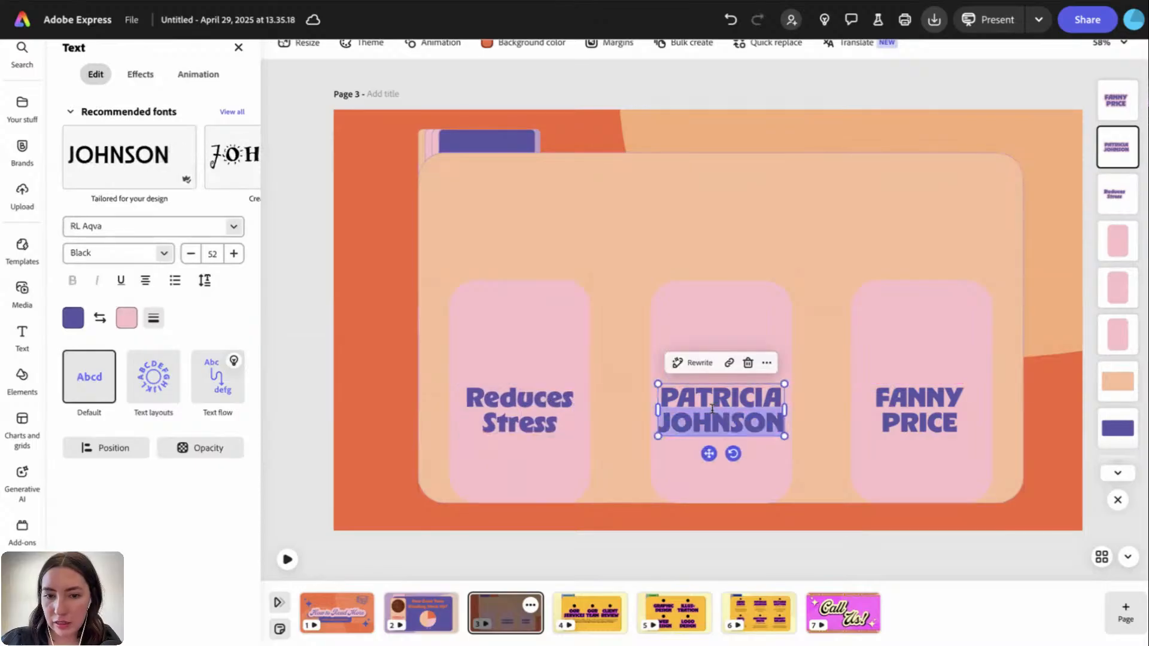
pyautogui.tripleClick(711, 409)
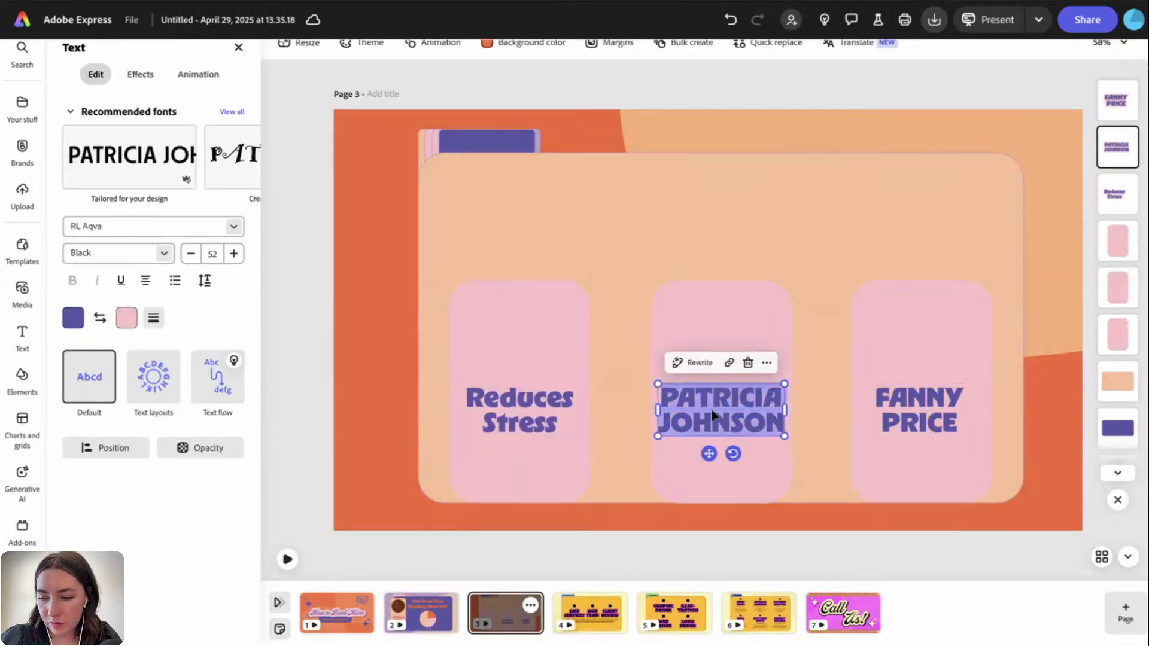
pyautogui.write('Boosts')
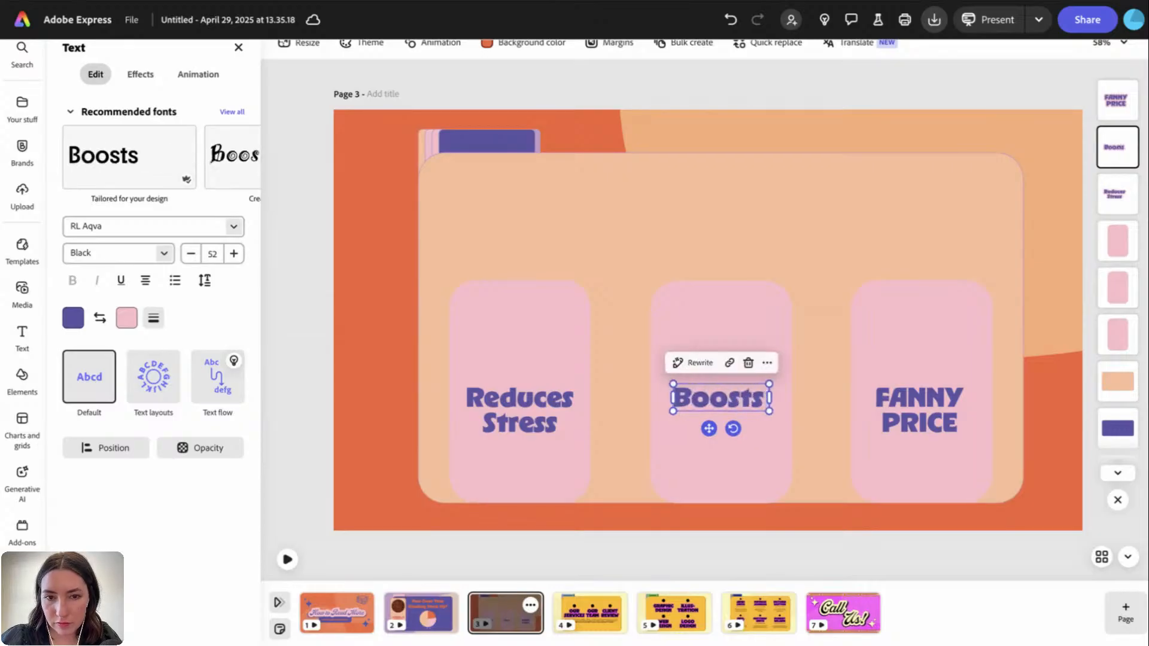
pyautogui.write(' focus +')
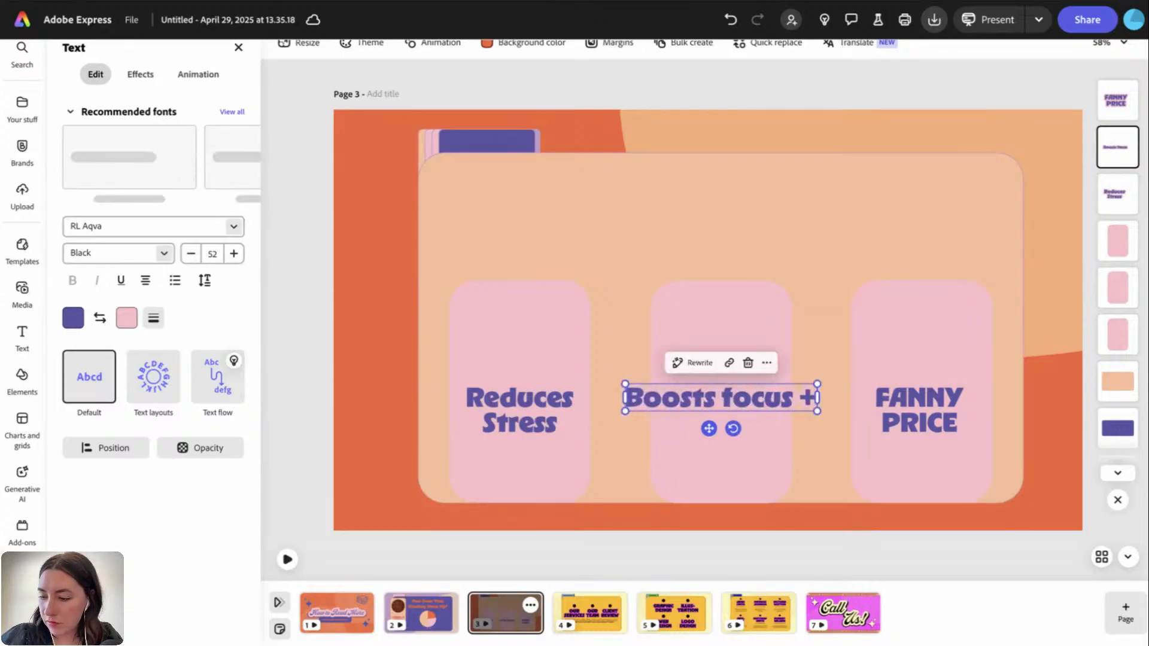
pyautogui.write(' memoru')
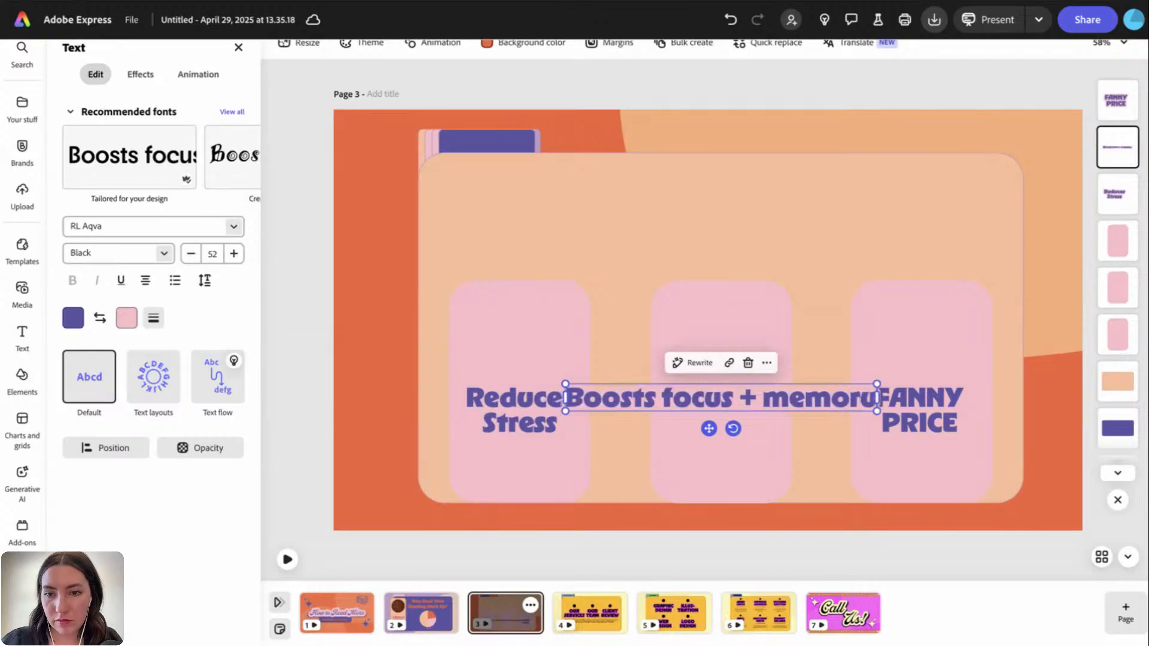
pyautogui.moveTo(879, 401); pyautogui.dragTo(696, 417)
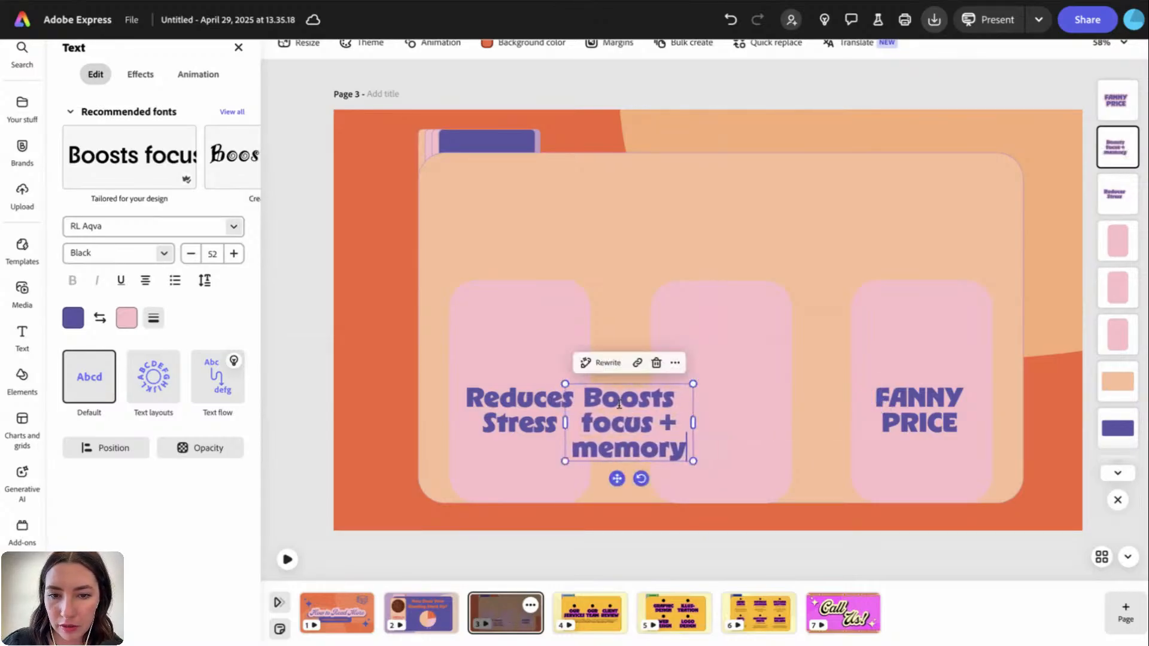
pyautogui.moveTo(624, 410); pyautogui.dragTo(721, 406)
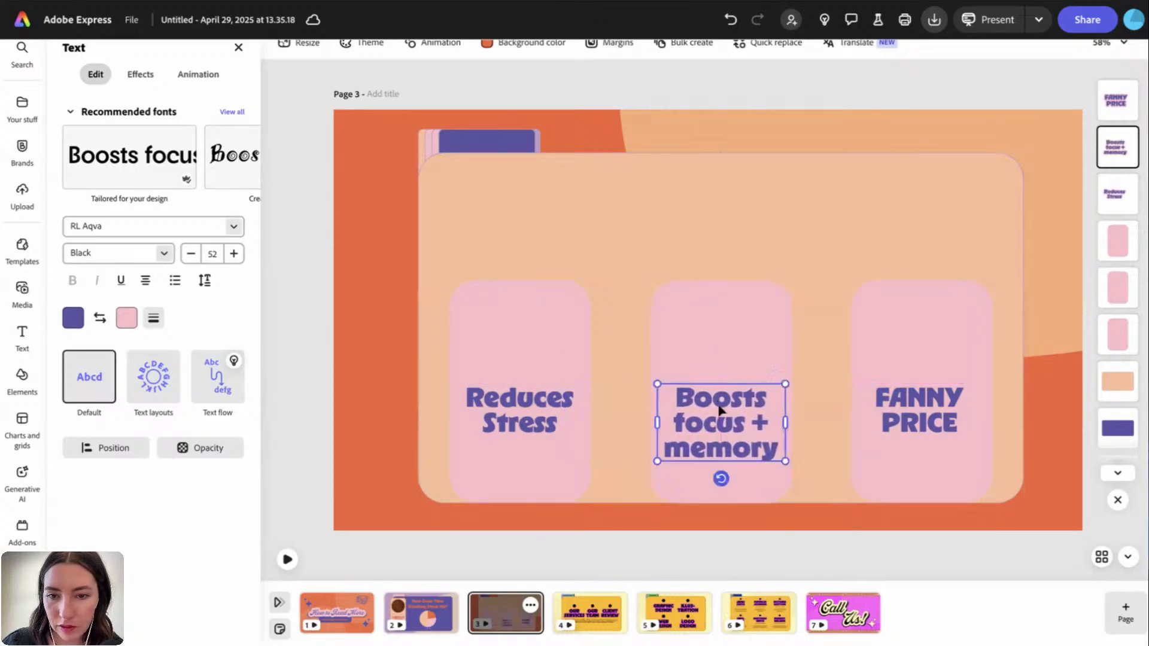
# - Replace the name heading on the third pink card with "Inspires creativity + empathy"
pyautogui.click(929, 413)
pyautogui.doubleClick(929, 413)
pyautogui.tripleClick(930, 414)
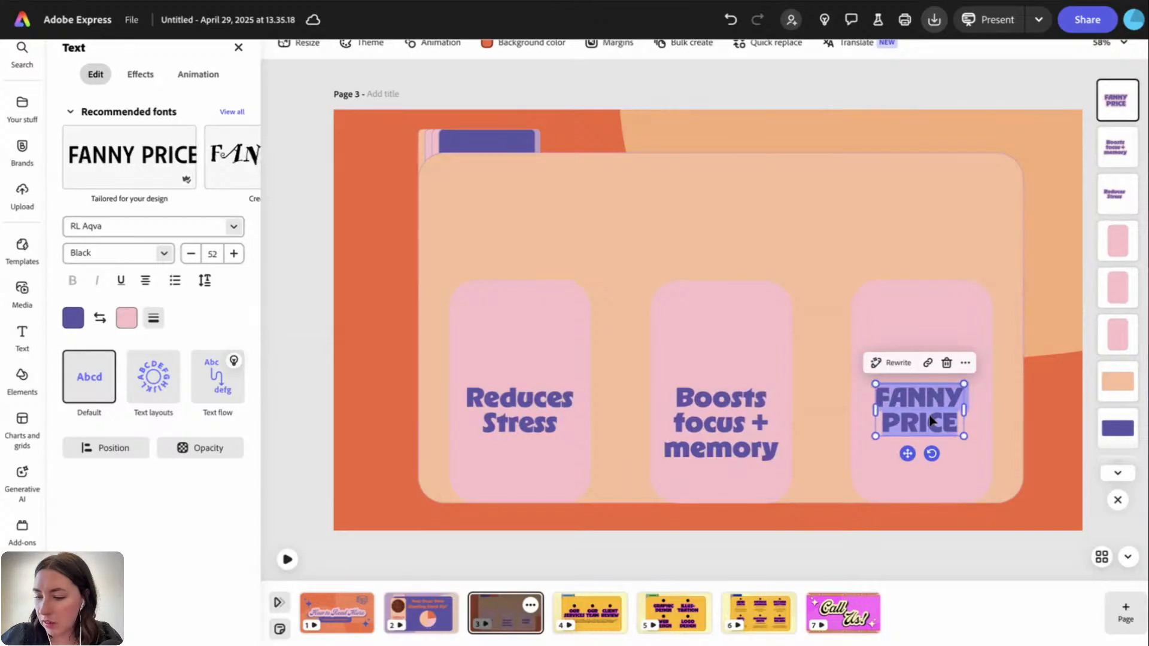
pyautogui.write('insp')
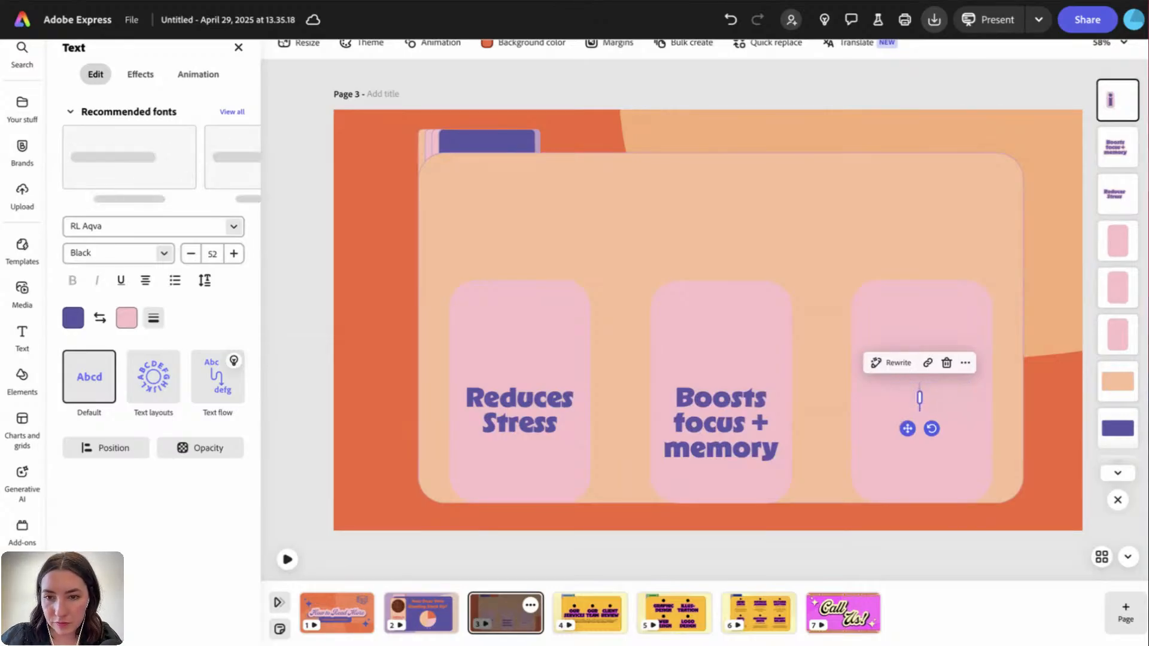
pyautogui.write('ires crea')
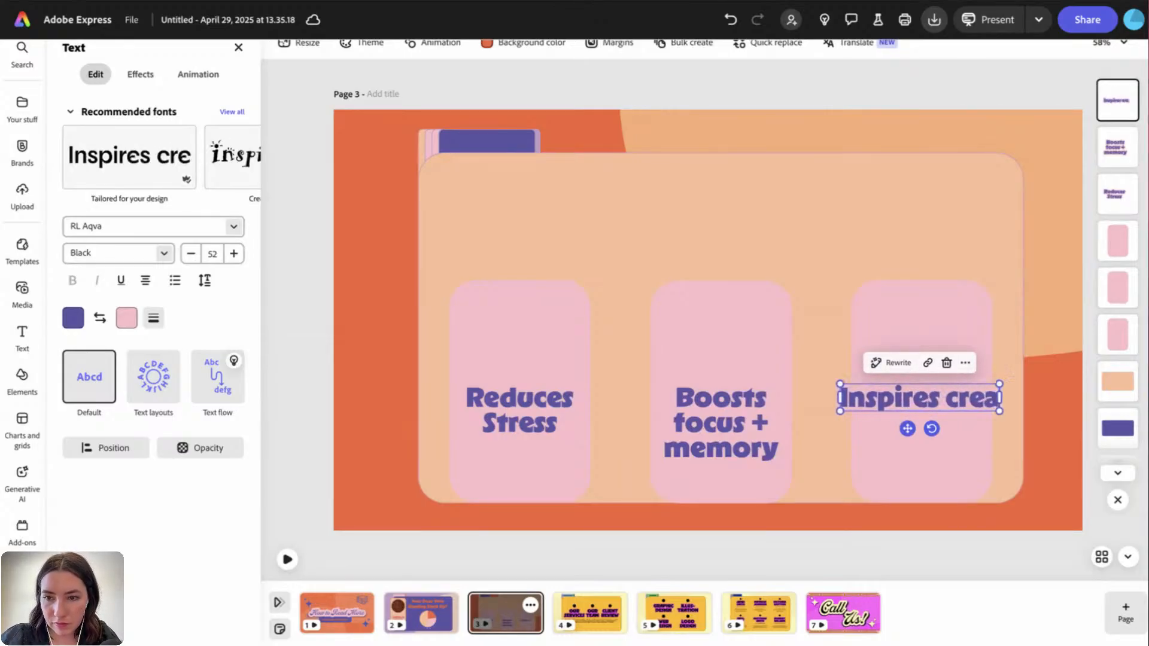
pyautogui.write('tivity + empathy')
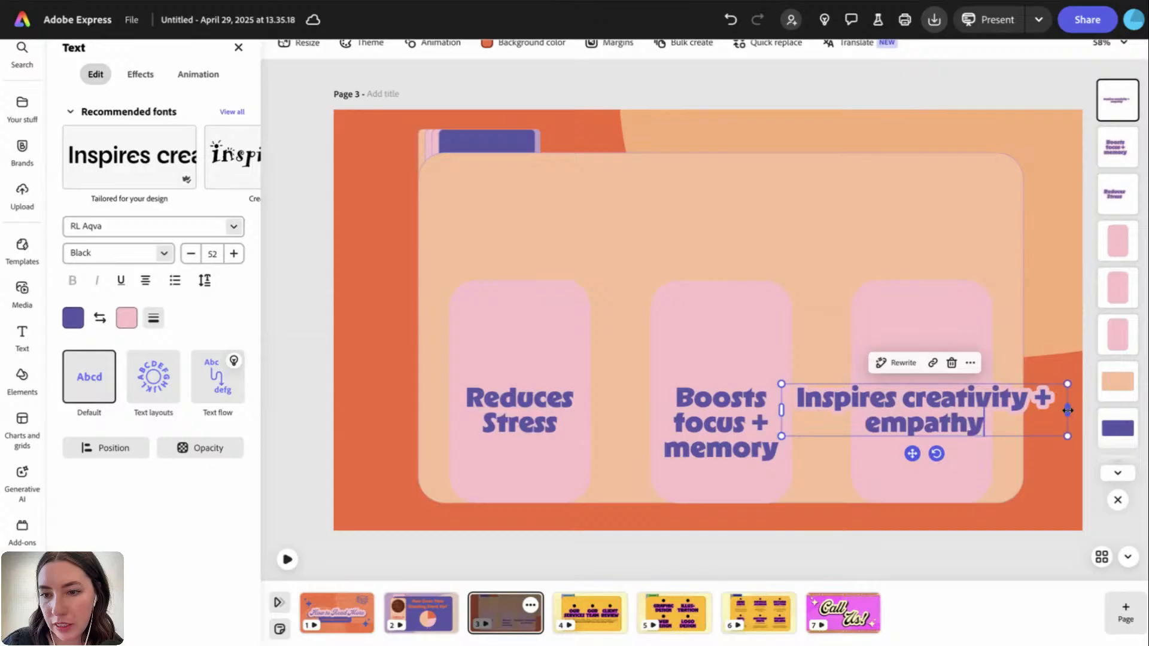
# - Narrow the third card's heading to wrap onto three lines and set all three card headings to font size 44
pyautogui.moveTo(1067, 411); pyautogui.dragTo(961, 423)
pyautogui.click(963, 426)
pyautogui.keyDown('shift'); pyautogui.click(760, 439); pyautogui.keyUp('shift')
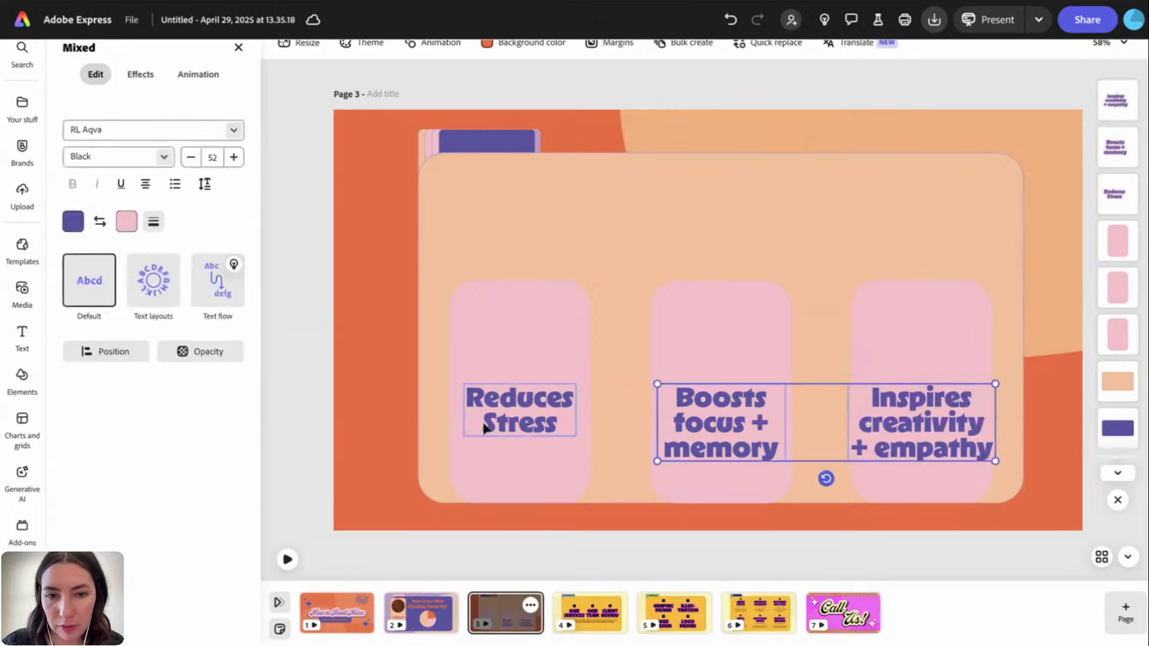
pyautogui.keyDown('shift'); pyautogui.click(490, 422); pyautogui.keyUp('shift')
pyautogui.click(191, 157)
pyautogui.click(191, 158)
pyautogui.click(191, 158)
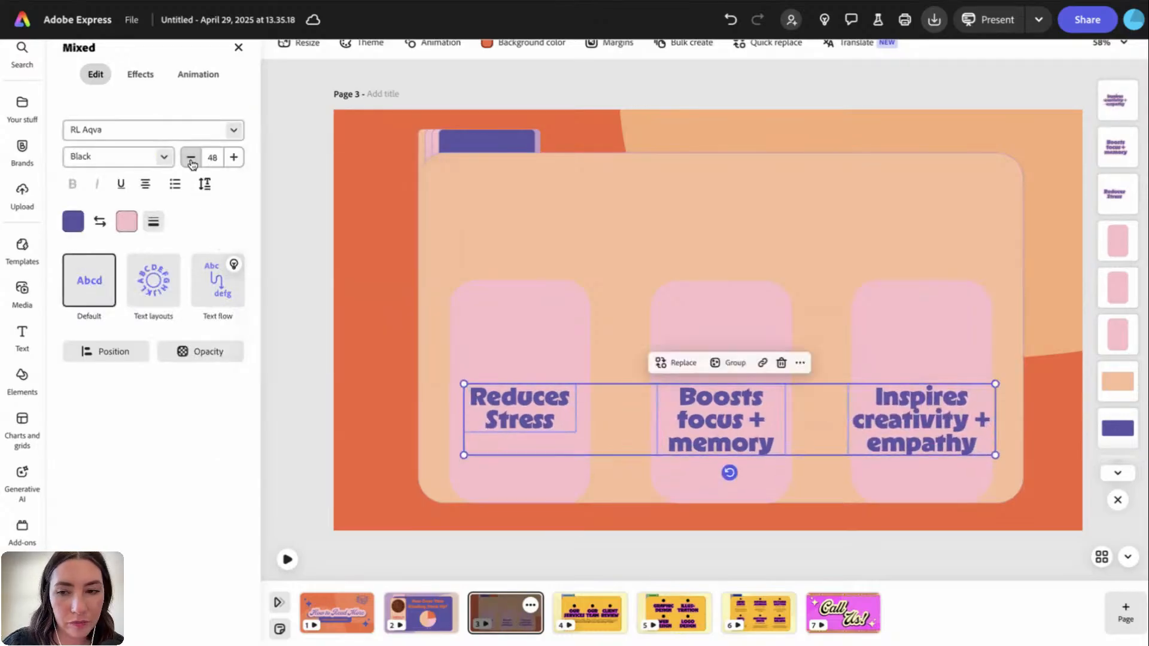
pyautogui.click(191, 157)
pyautogui.click(191, 157)
pyautogui.click(191, 157)
pyautogui.click(191, 158)
# - Nudge the "Reduces Stress" heading slightly to the right on the first card
pyautogui.click(501, 308)
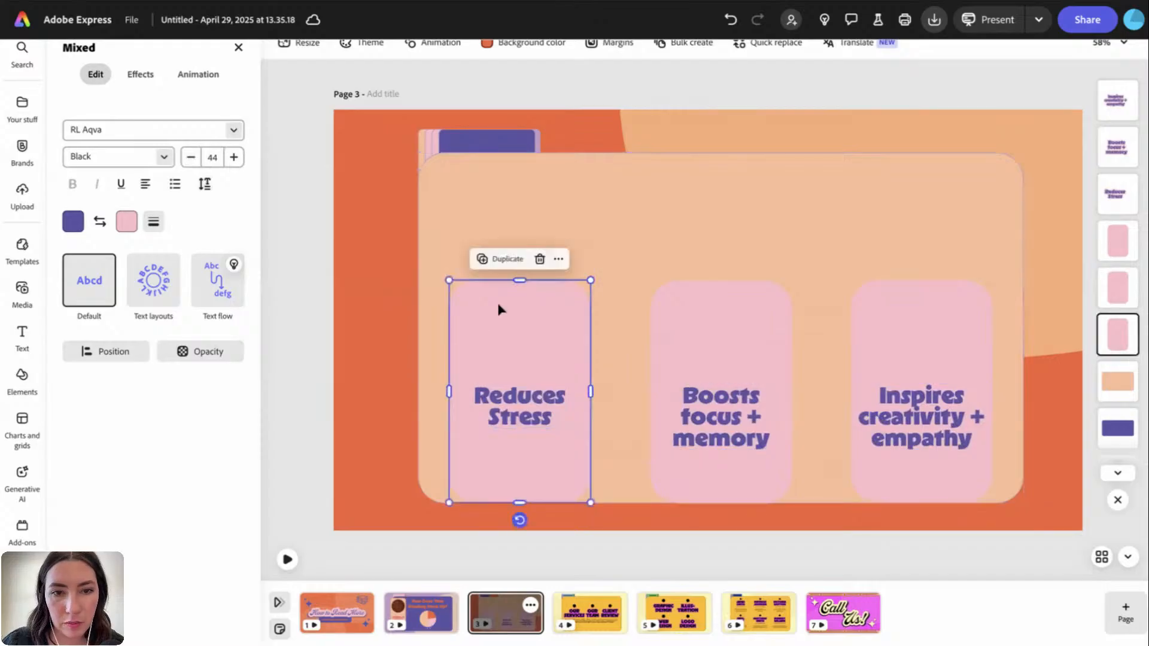
pyautogui.click(509, 408)
pyautogui.moveTo(509, 408); pyautogui.dragTo(515, 405)
pyautogui.moveTo(718, 420); pyautogui.dragTo(718, 419)
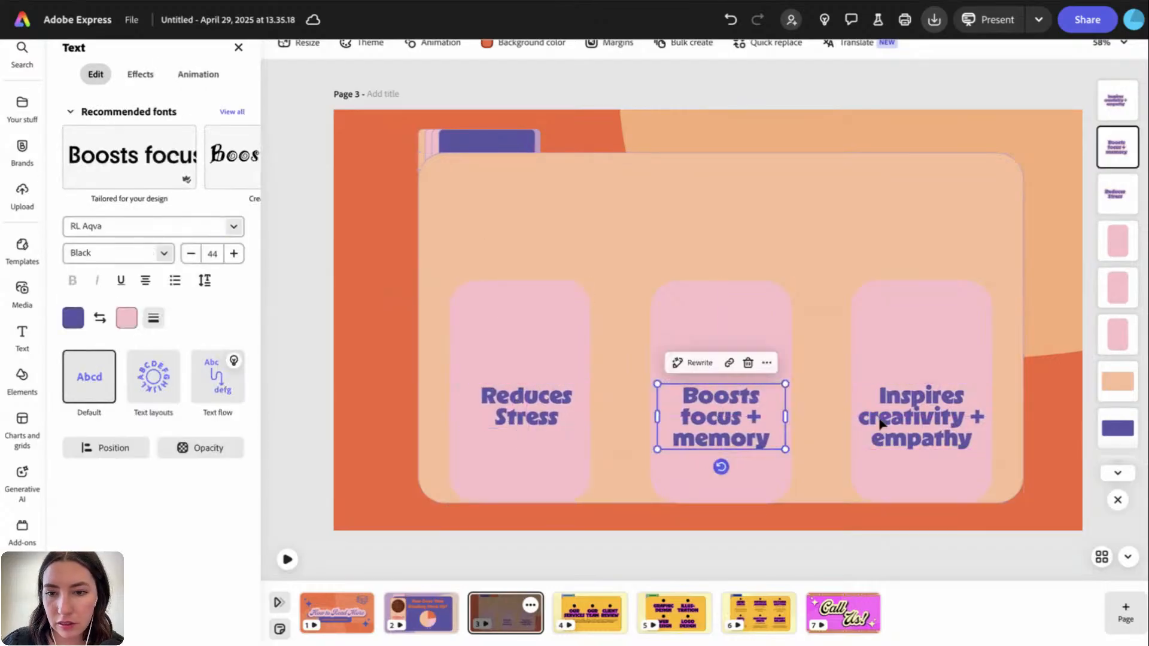
pyautogui.moveTo(888, 422)
pyautogui.mouseDown()
pyautogui.moveTo(901, 420)
pyautogui.moveTo(888, 421)
pyautogui.mouseUp()
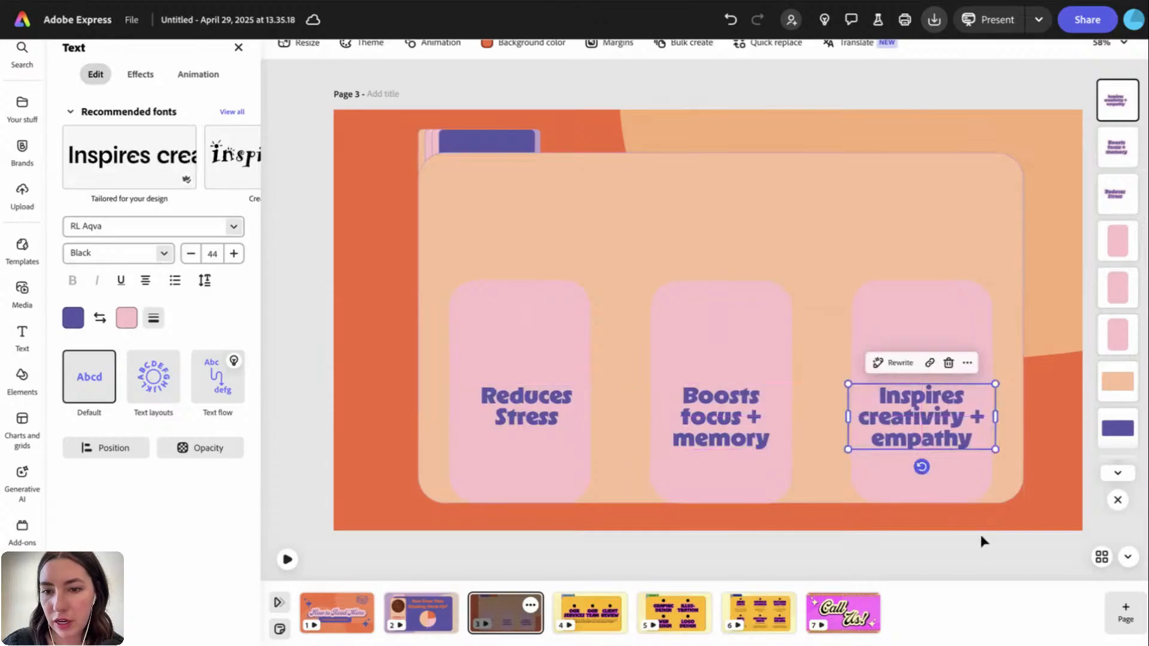
pyautogui.click(978, 548)
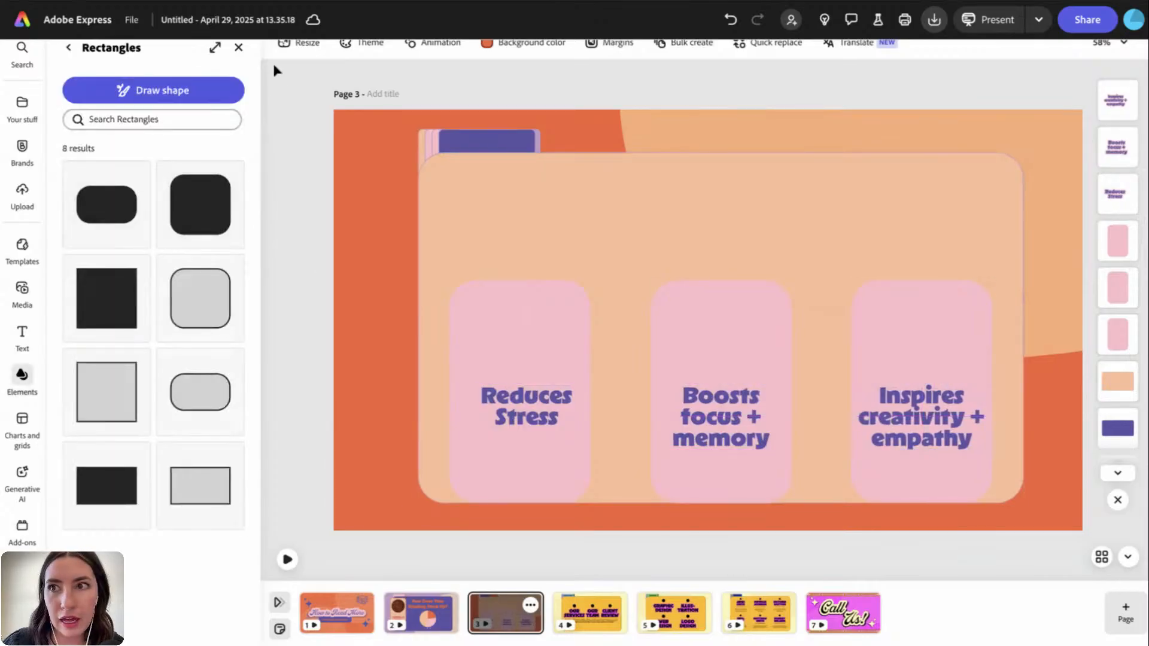
# - Search the icon library for "stress" and add the angry man icon with steam puffs to the page
pyautogui.click(238, 48)
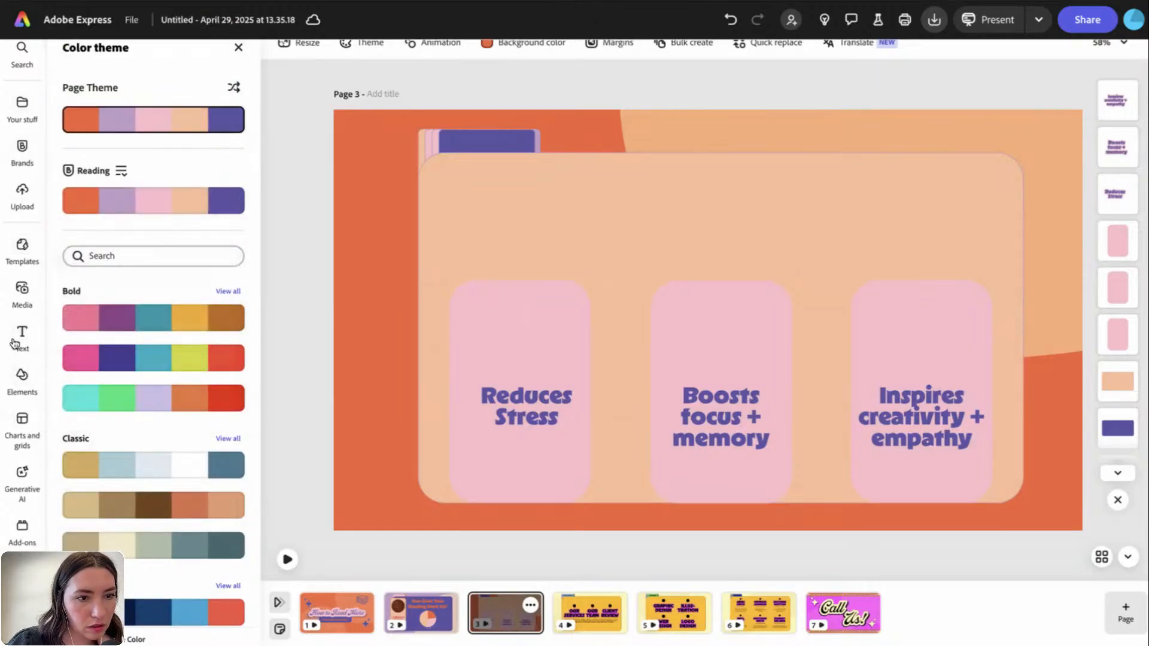
pyautogui.click(22, 391)
pyautogui.click(238, 49)
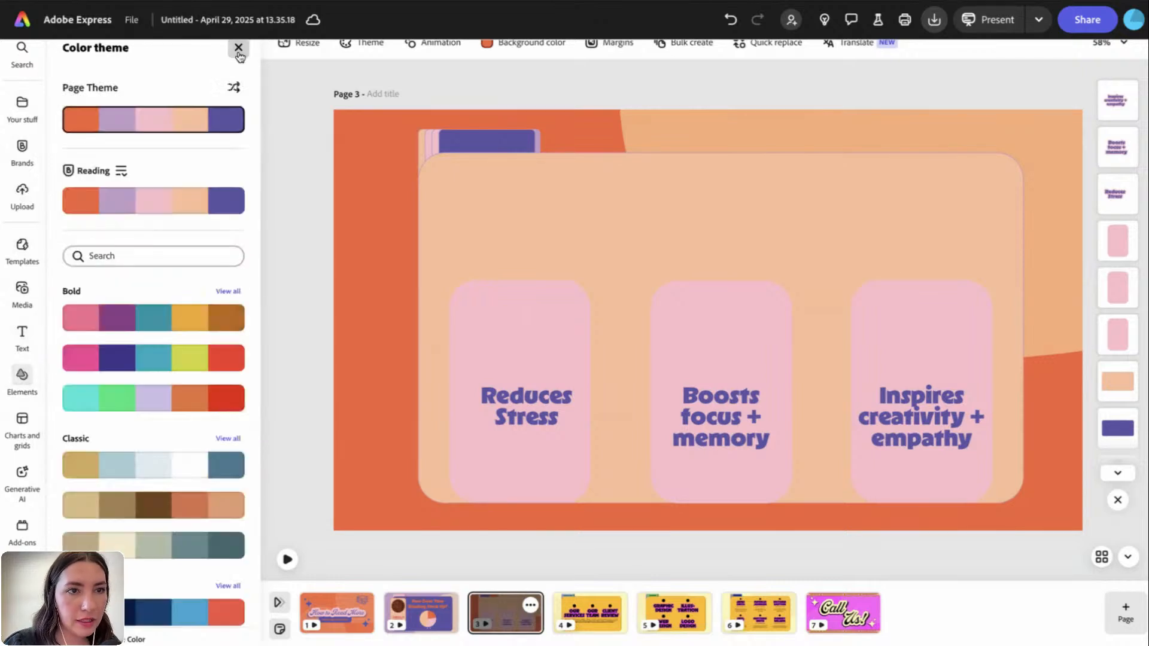
pyautogui.click(23, 377)
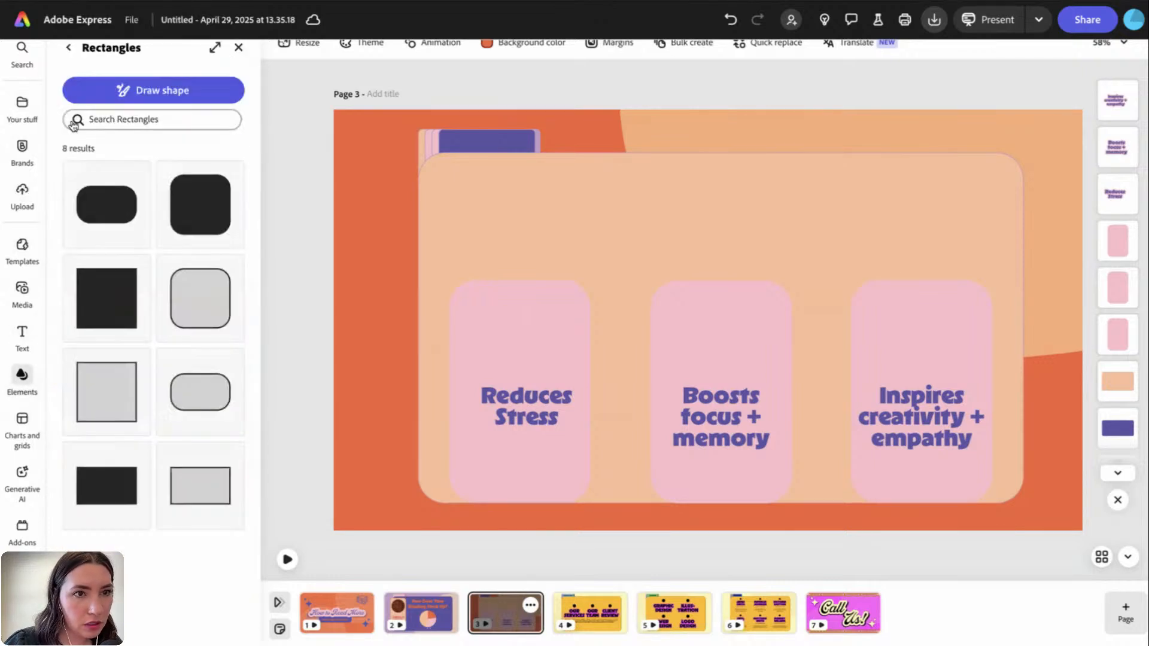
pyautogui.click(69, 50)
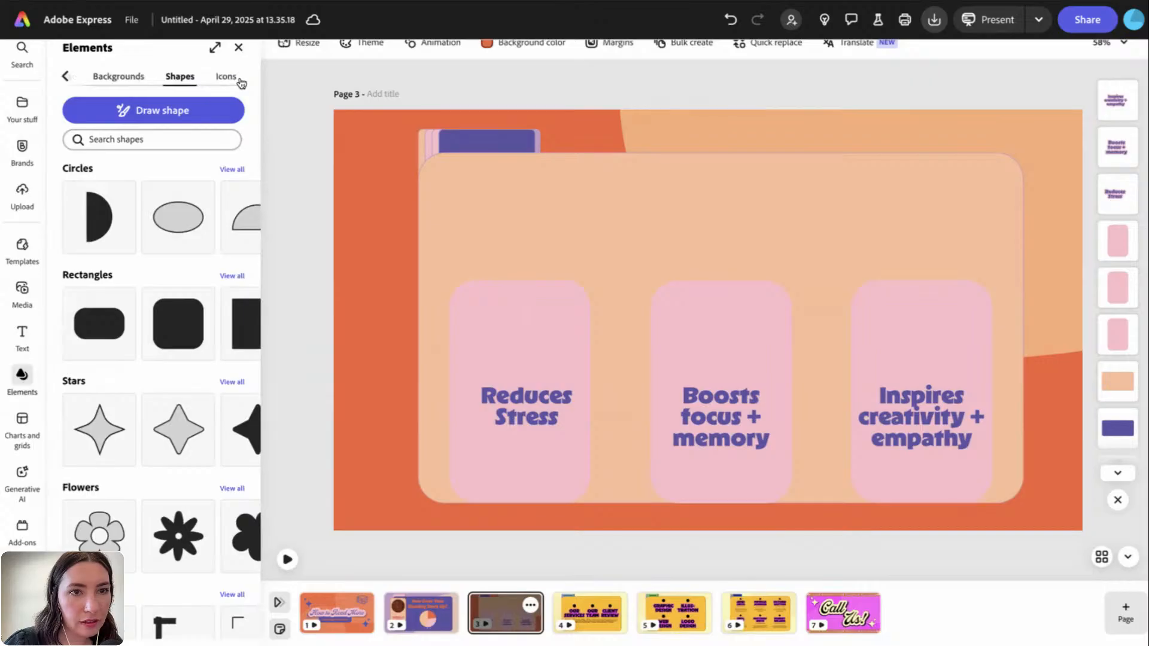
pyautogui.click(240, 81)
pyautogui.click(128, 108)
pyautogui.write('str')
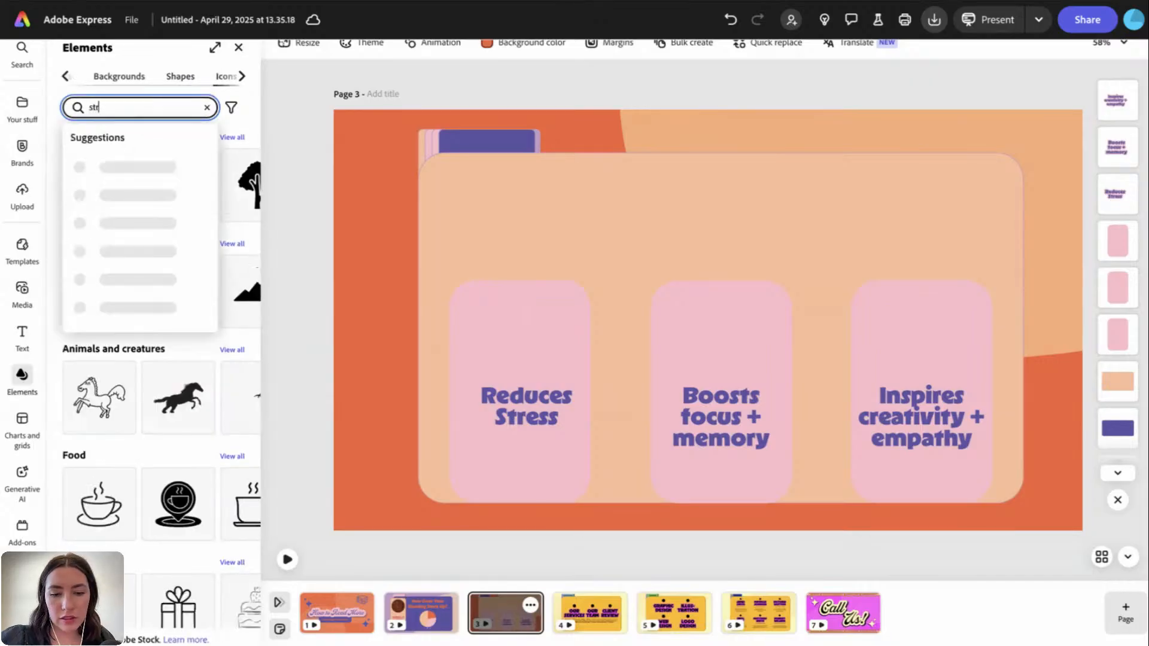
pyautogui.write('ess')
pyautogui.press('Return')
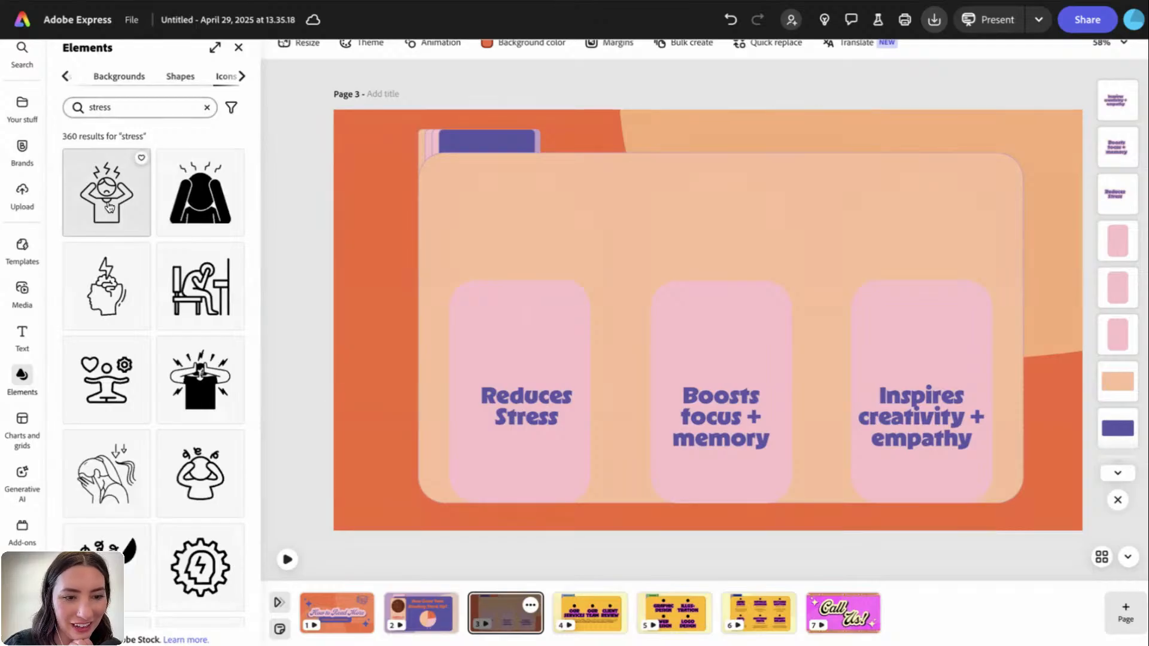
pyautogui.scroll(-7, 108, 207)
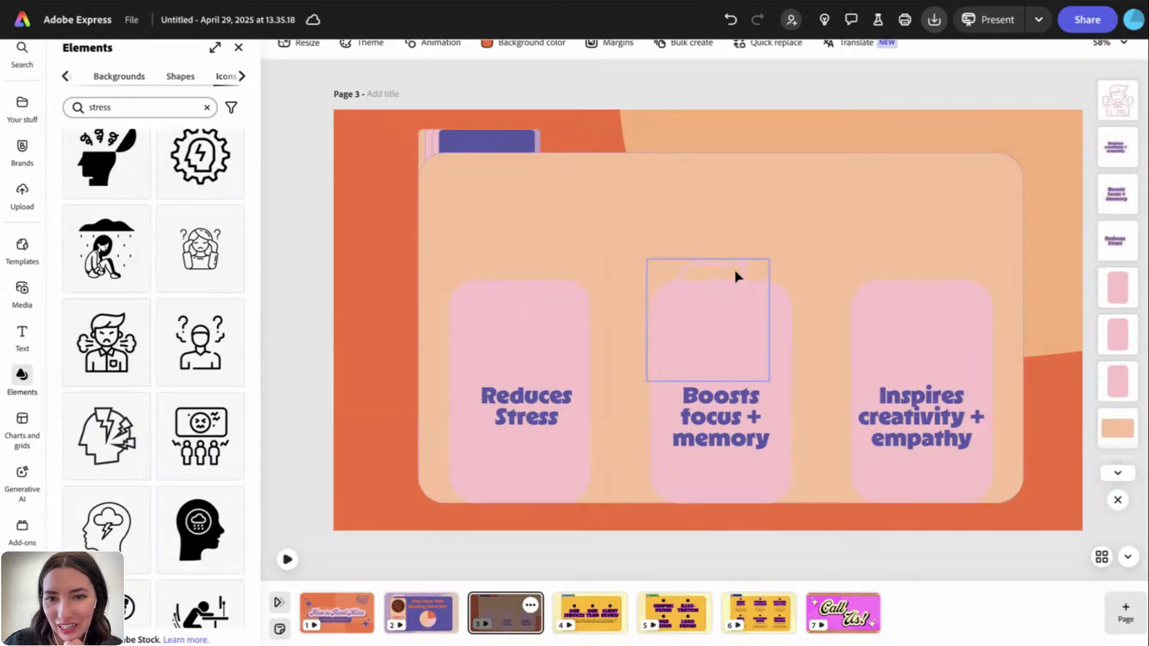
# - Fill the angry man icon with the Reading palette's orange and fit it above "Reduces Stress" on the first card
pyautogui.moveTo(734, 267); pyautogui.dragTo(549, 295)
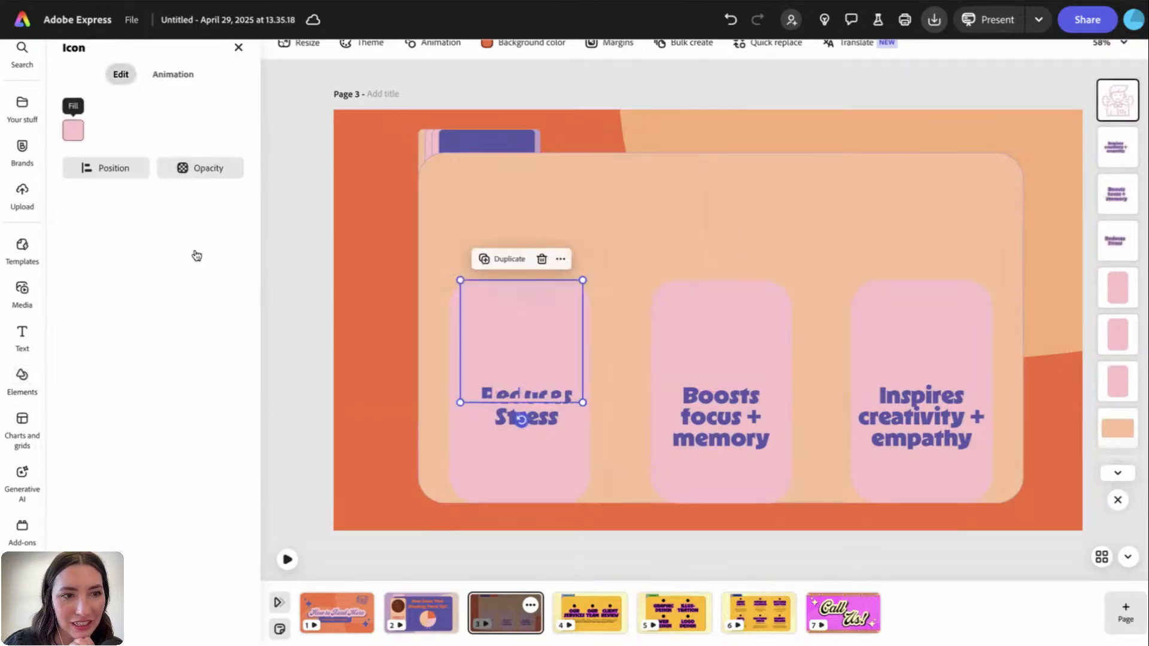
pyautogui.click(73, 129)
pyautogui.click(113, 284)
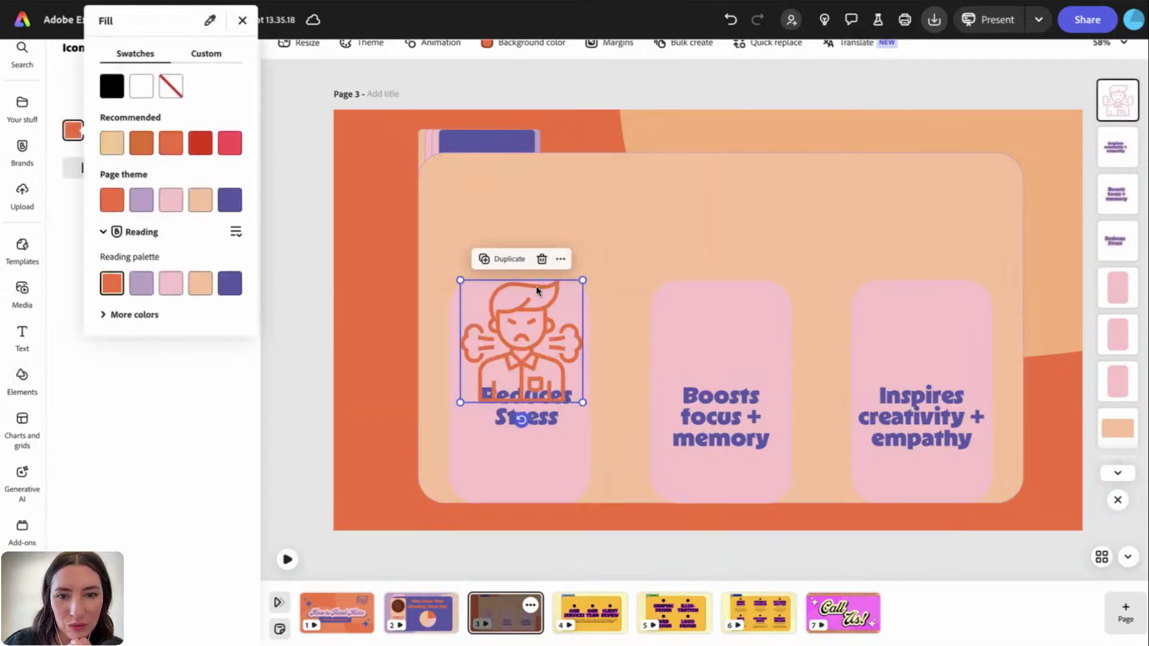
pyautogui.click(581, 405)
pyautogui.moveTo(583, 280); pyautogui.dragTo(528, 327)
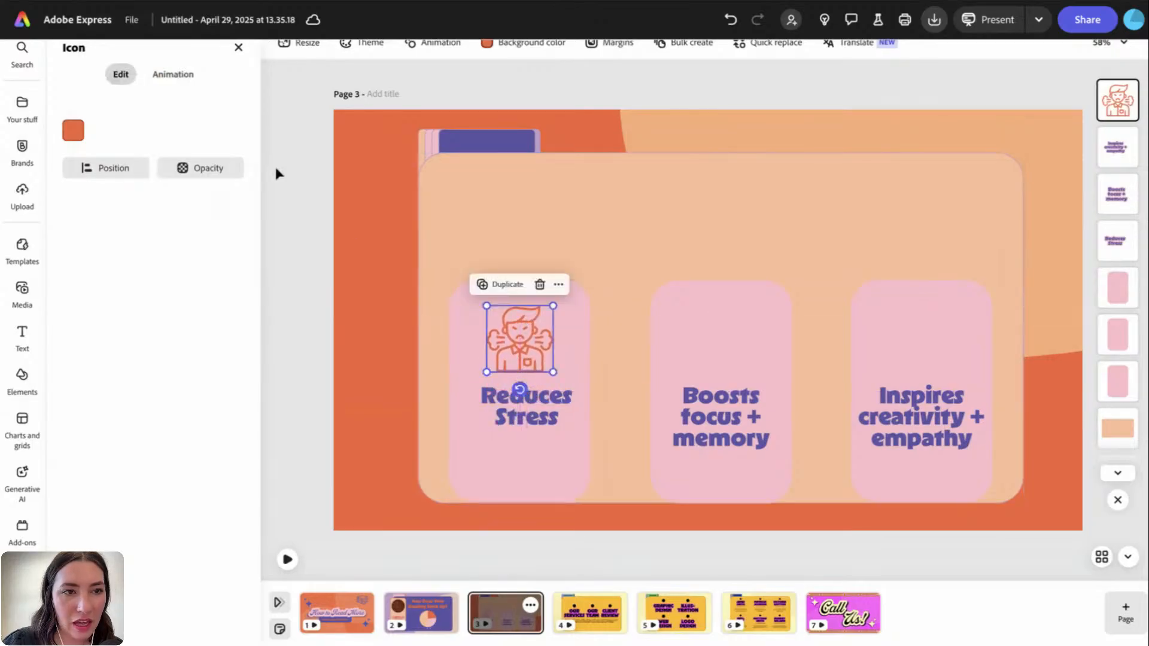
# - Search the icons for "brain" and add the outlined two-hemisphere brain icon to the page
pyautogui.click(239, 48)
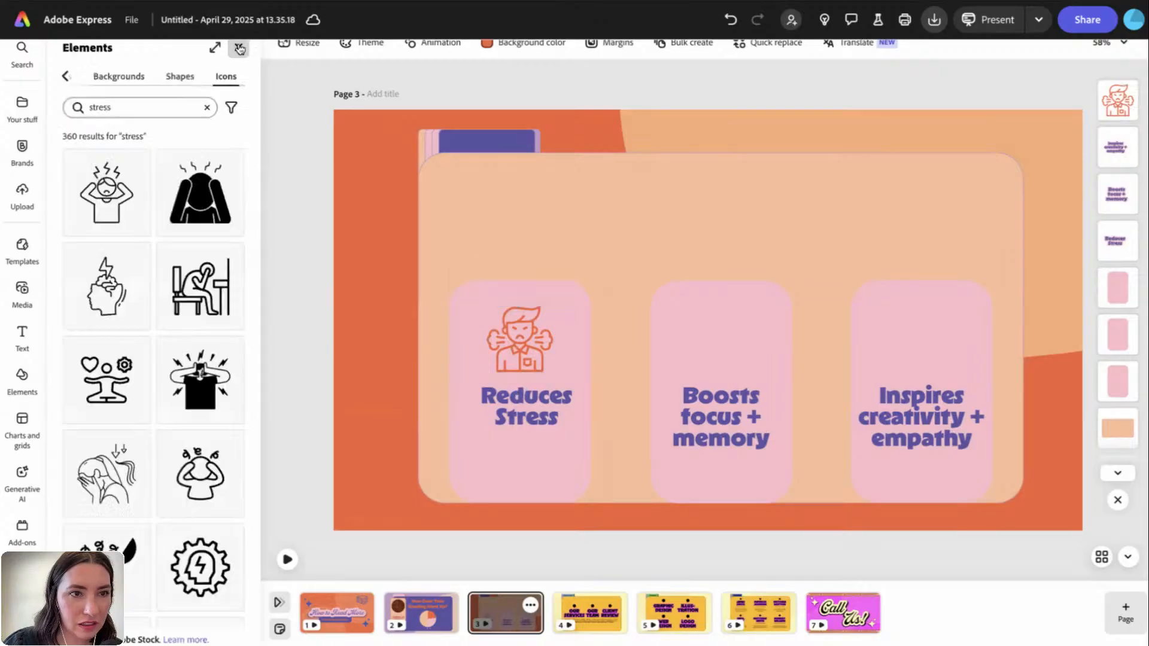
pyautogui.click(161, 107)
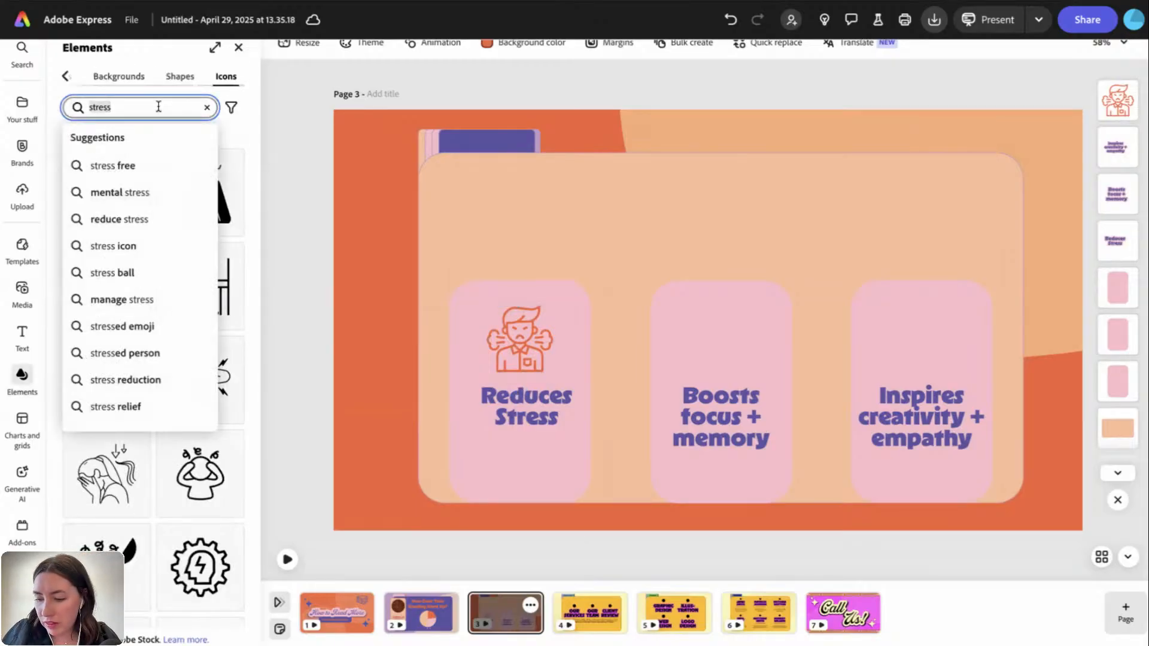
pyautogui.write('brain')
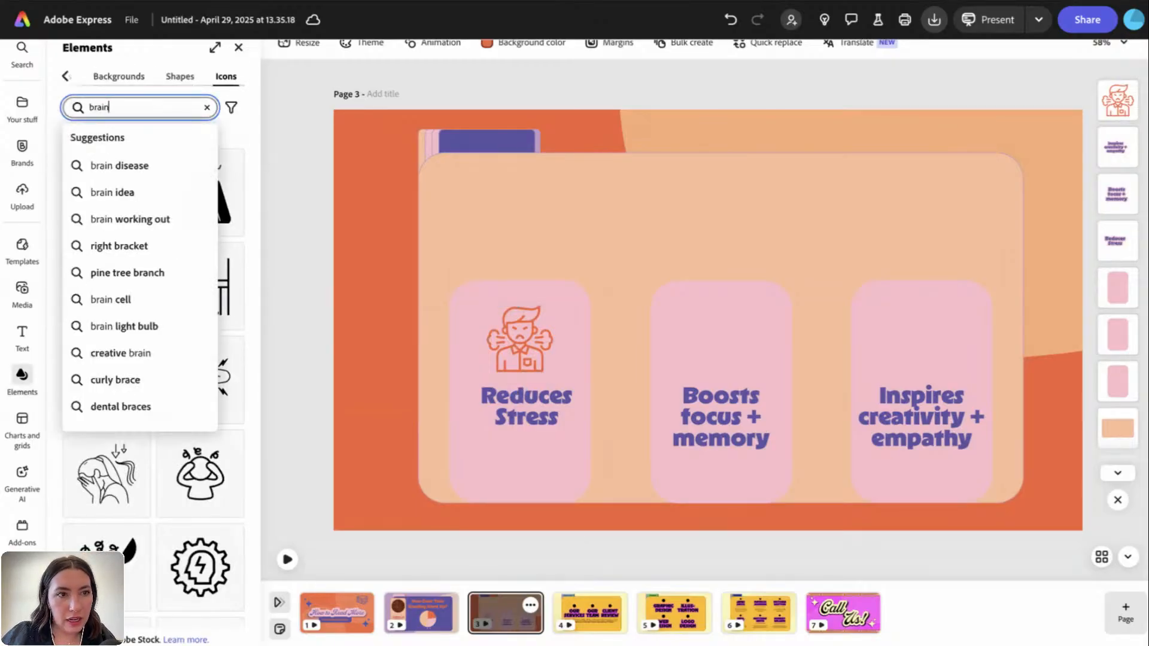
pyautogui.press('Return')
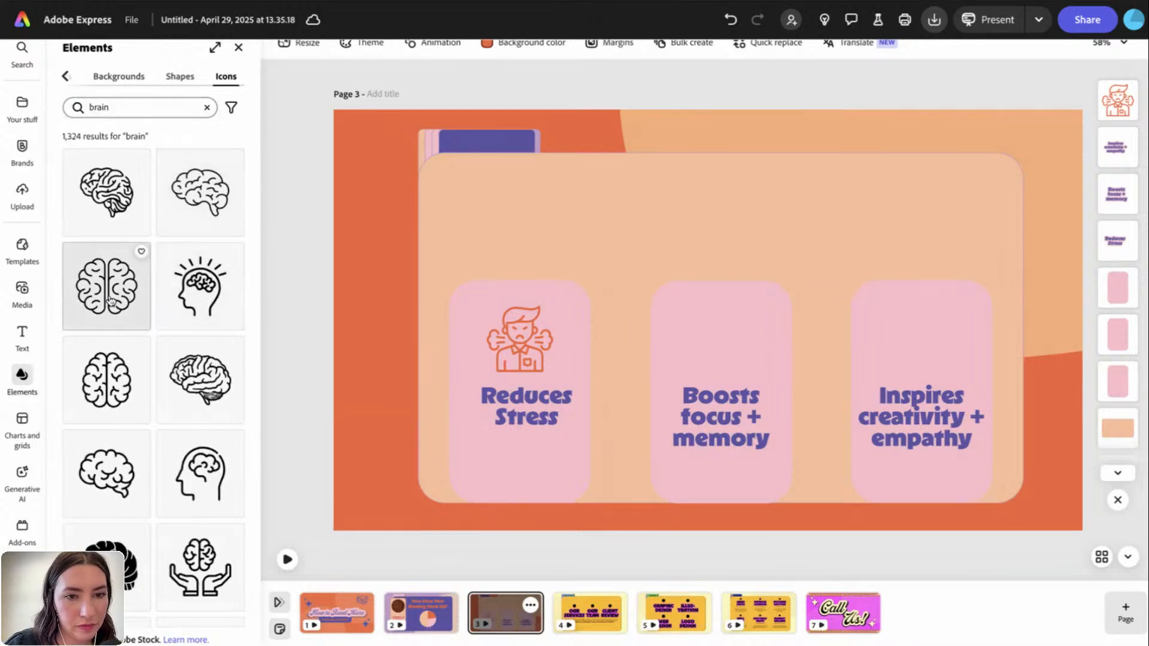
pyautogui.click(720, 286)
# - Fill the brain icon with the Reading palette's orange and shrink it to fit centred above "Boosts focus + memory"
pyautogui.click(73, 130)
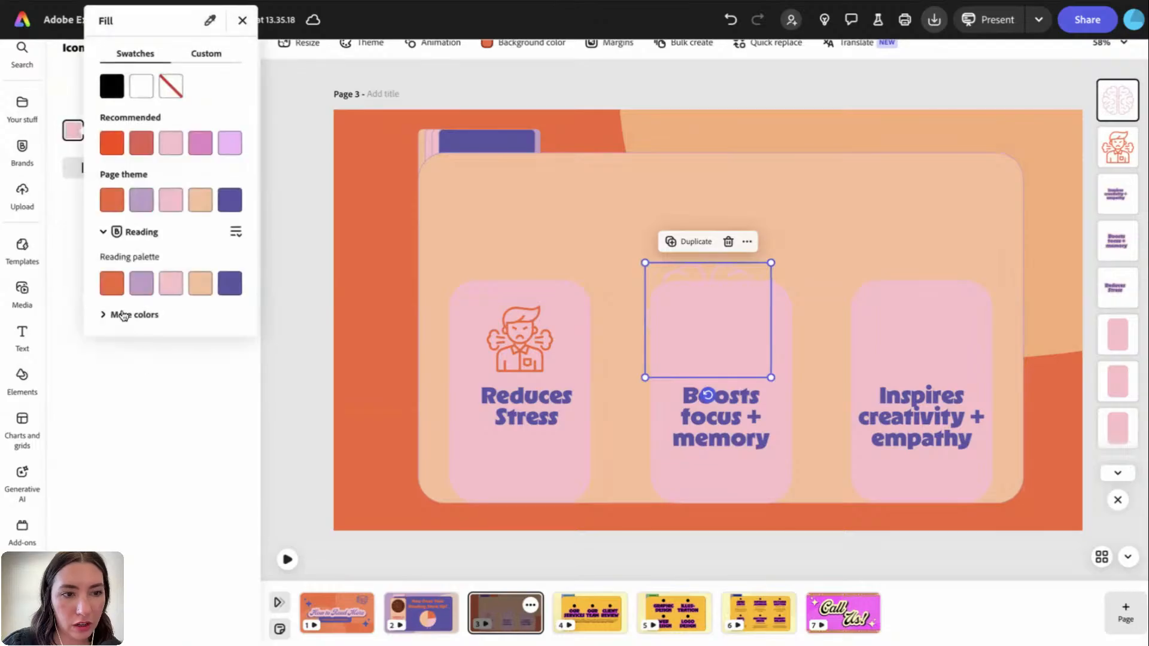
pyautogui.click(111, 283)
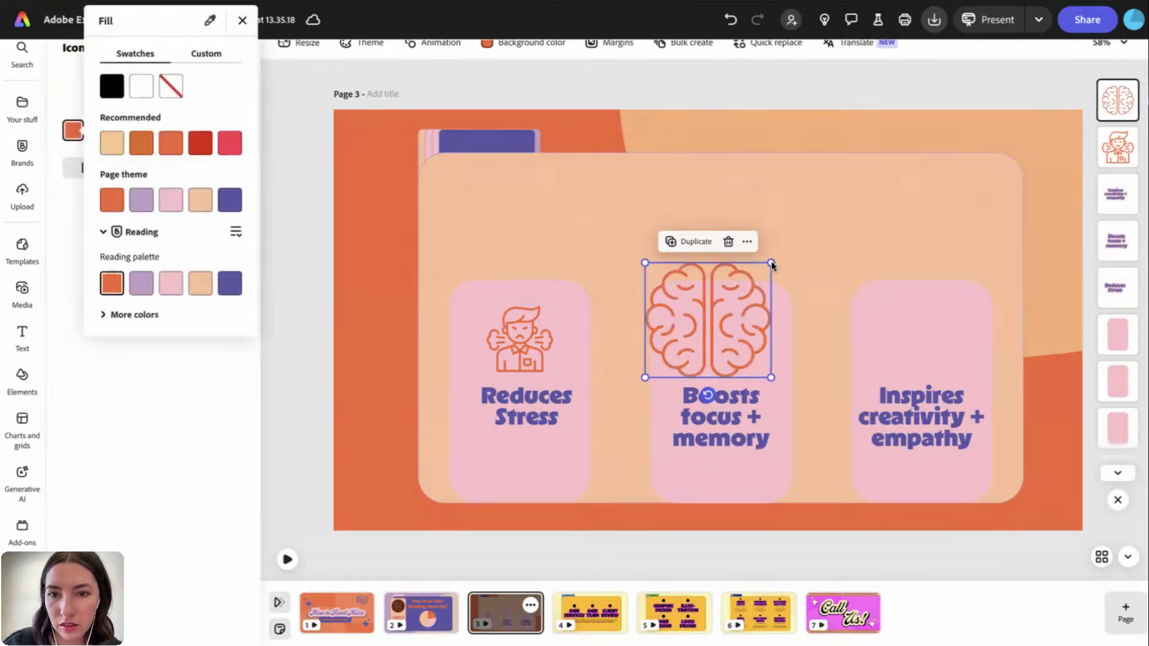
pyautogui.moveTo(771, 262); pyautogui.dragTo(730, 331)
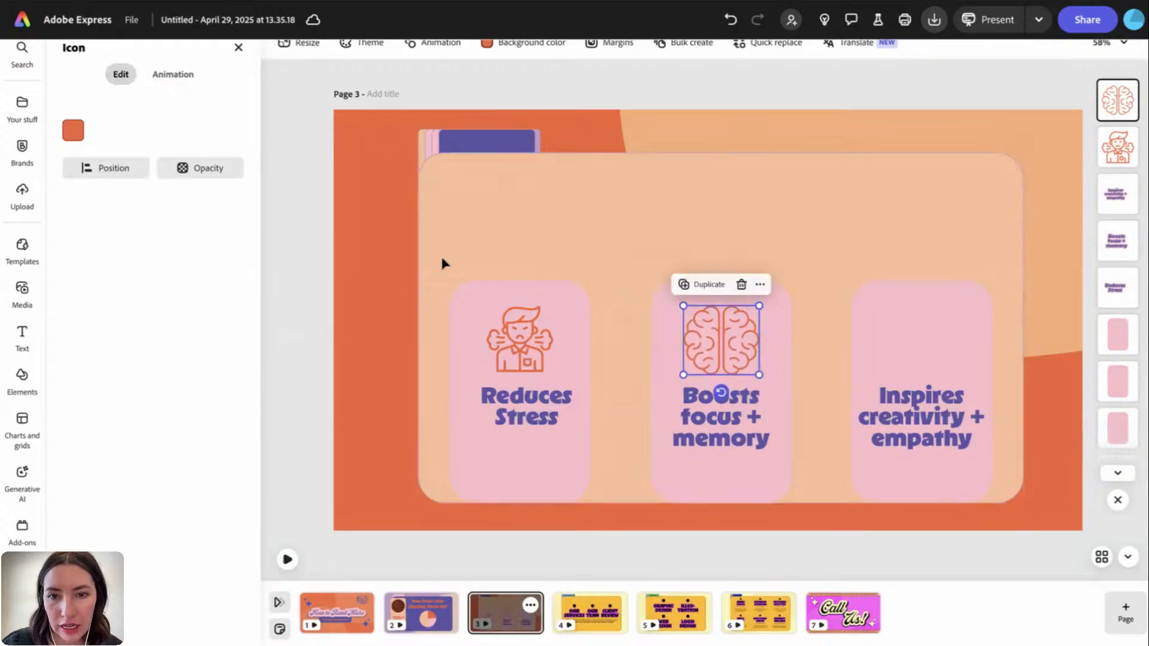
# - Search the icons for "heart" and add the outlined heart with an inner highlight line to the page
pyautogui.click(238, 48)
pyautogui.doubleClick(128, 109)
pyautogui.write('he')
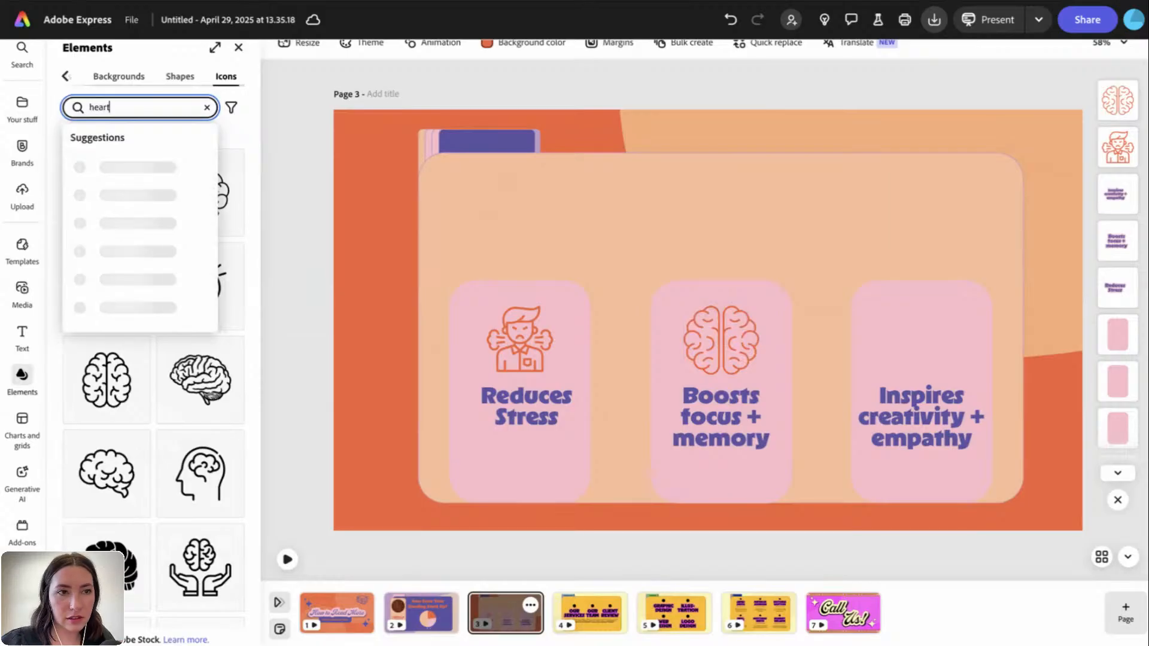
pyautogui.write('art')
pyautogui.press('Return')
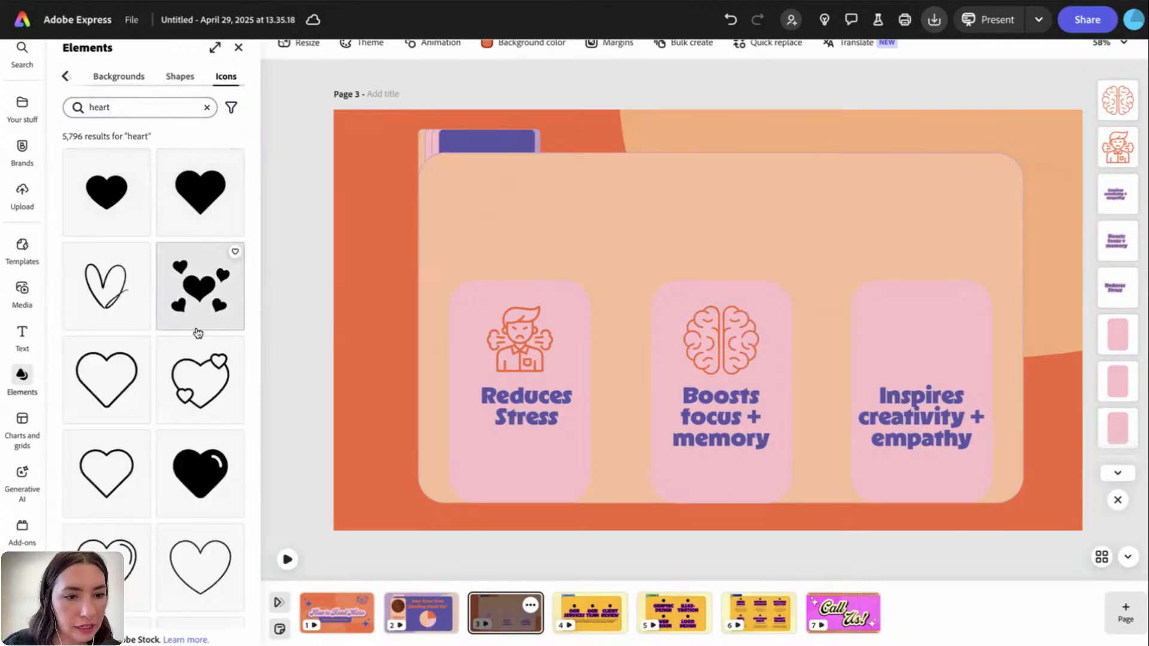
pyautogui.scroll(-10, 198, 332)
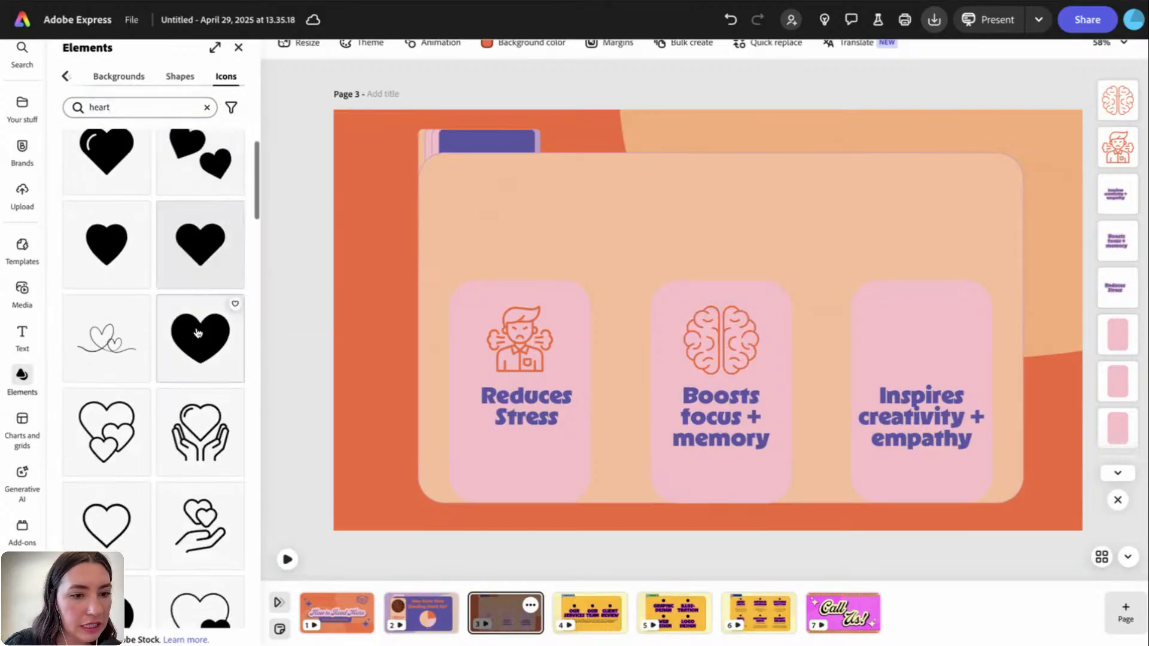
pyautogui.scroll(-10, 198, 333)
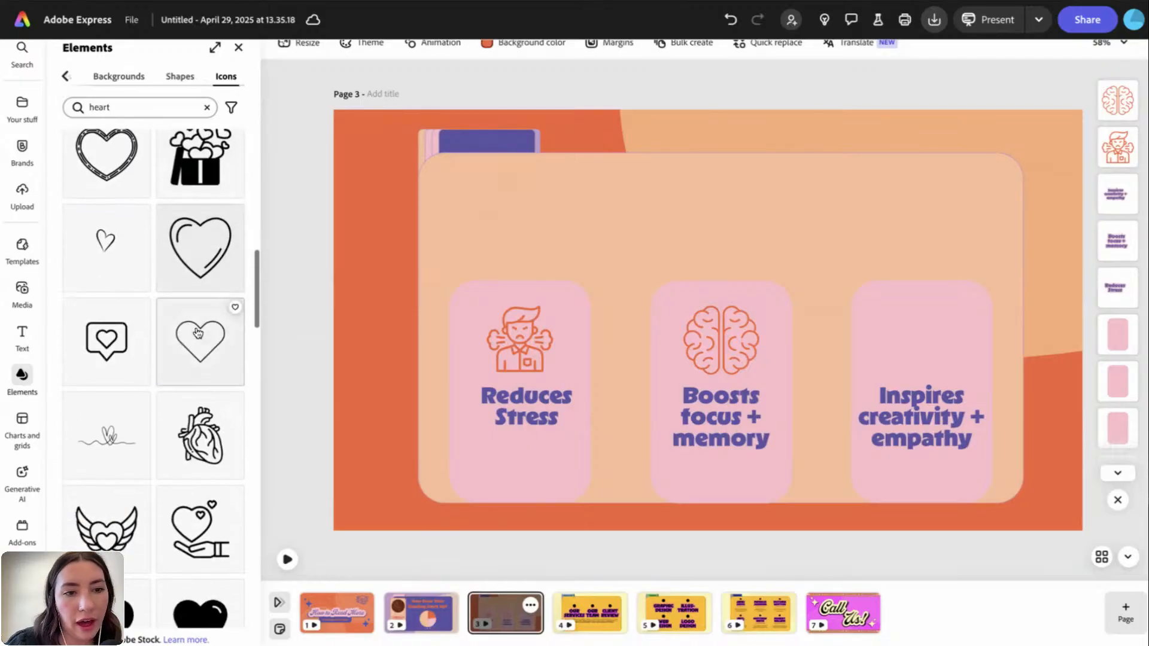
pyautogui.scroll(-1, 199, 333)
pyautogui.scroll(1, 198, 333)
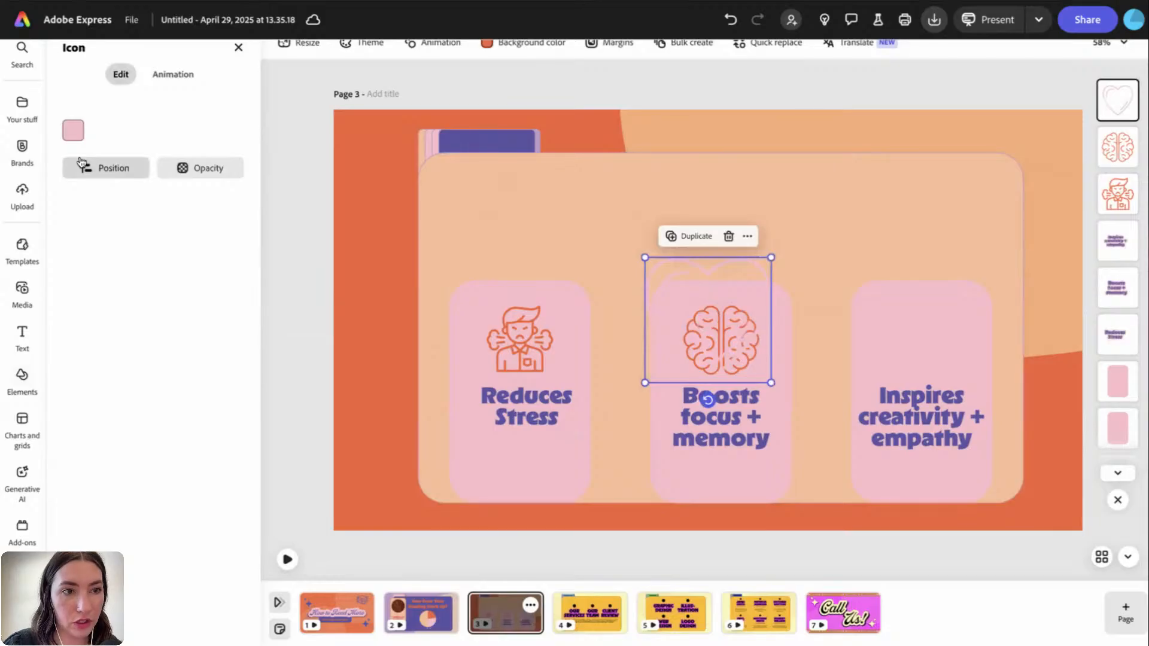
# - Fill the heart icon with the Reading palette's orange and fit it above "Inspires creativity + empathy" on the third card
pyautogui.click(73, 129)
pyautogui.click(111, 283)
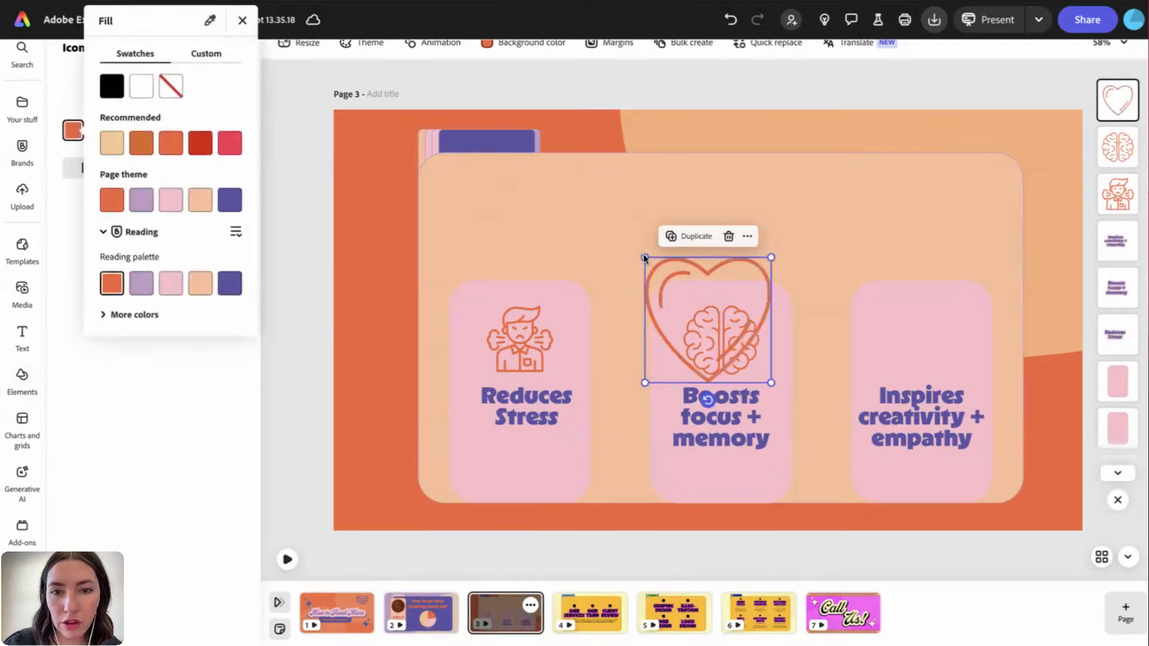
pyautogui.moveTo(644, 257); pyautogui.dragTo(695, 306)
pyautogui.moveTo(770, 334); pyautogui.dragTo(951, 332)
pyautogui.click(1029, 349)
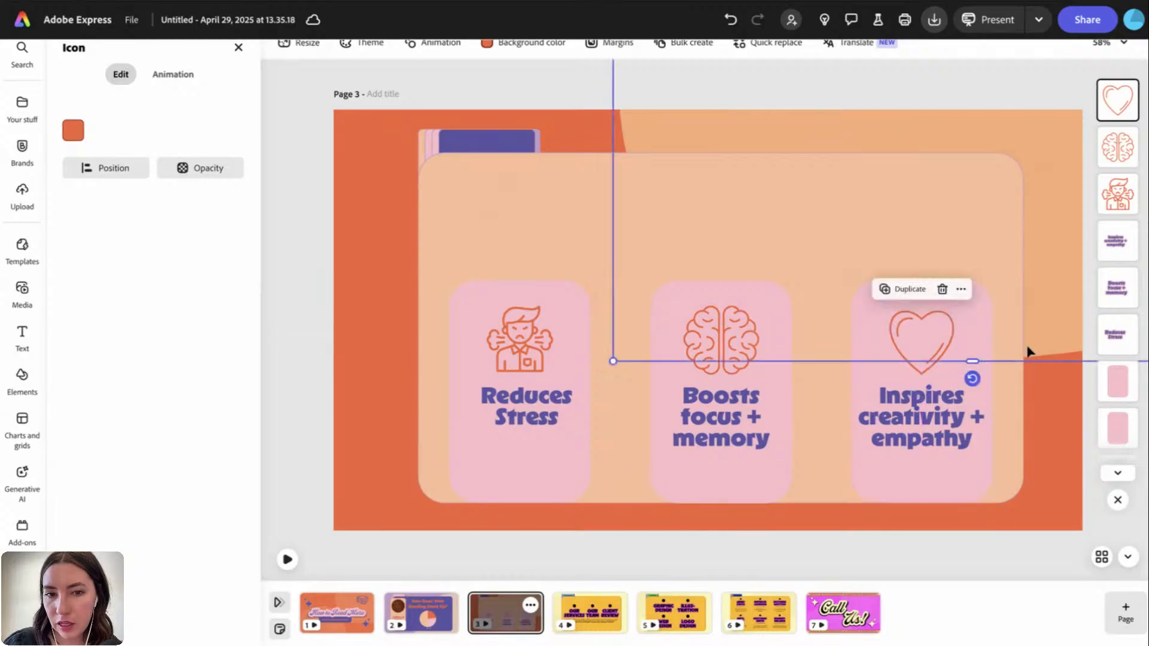
pyautogui.click(1034, 526)
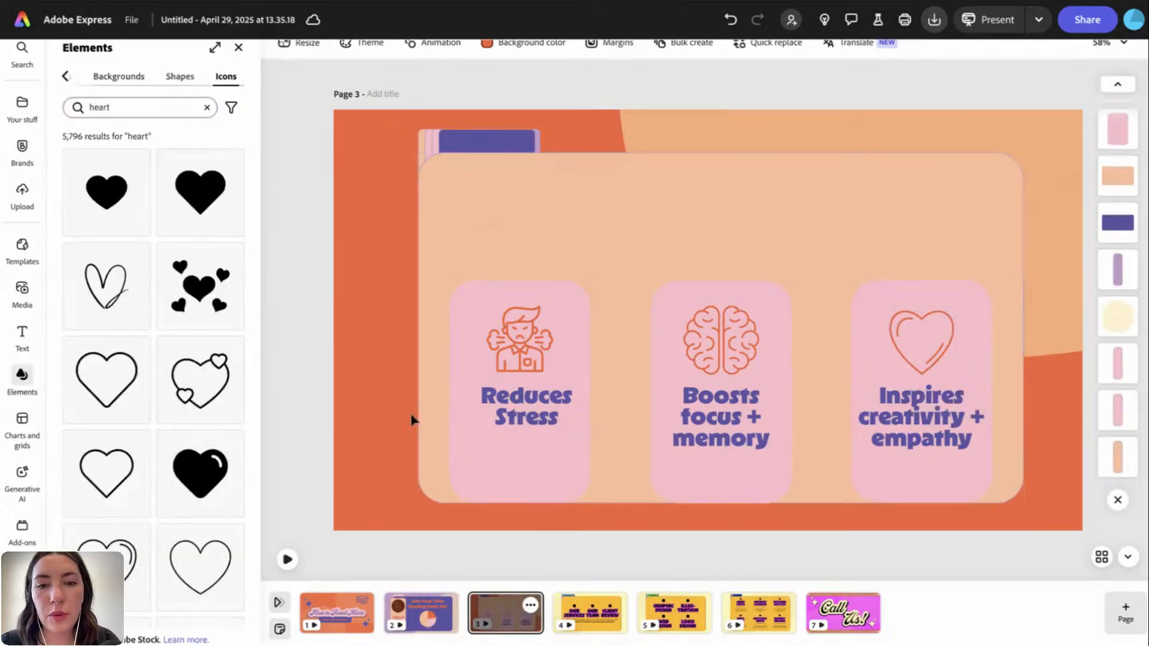
# - Stretch all three pink cards downward so they extend past the page's bottom edge
pyautogui.click(565, 472)
pyautogui.moveTo(522, 503); pyautogui.dragTo(519, 541)
pyautogui.click(730, 469)
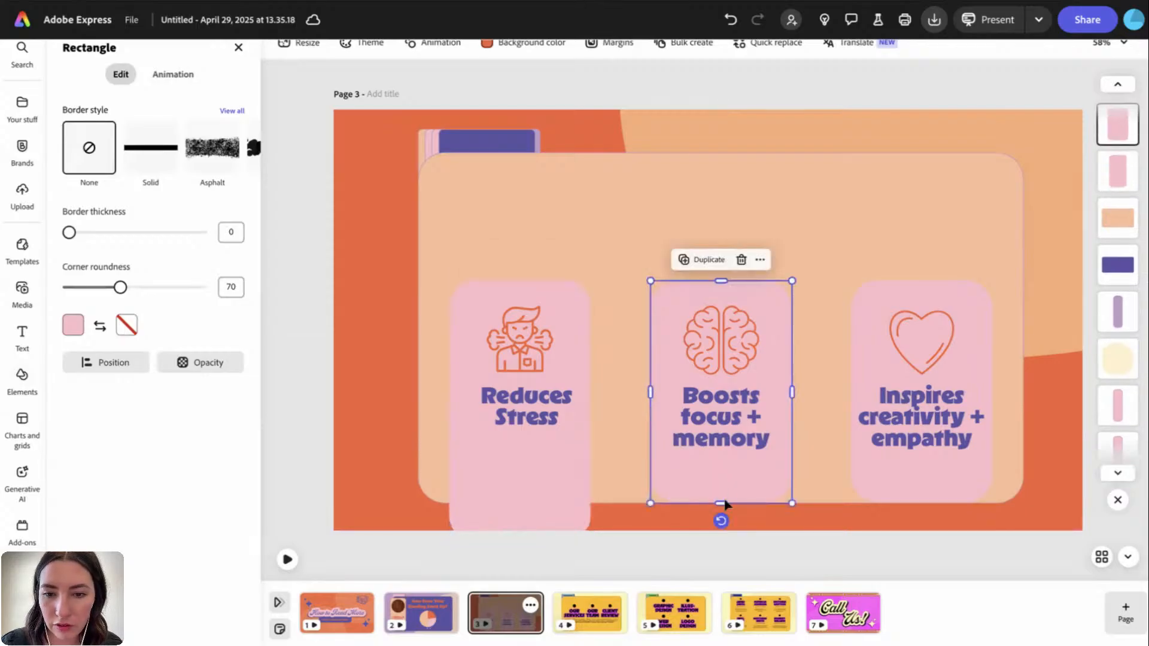
pyautogui.moveTo(722, 507); pyautogui.dragTo(720, 558)
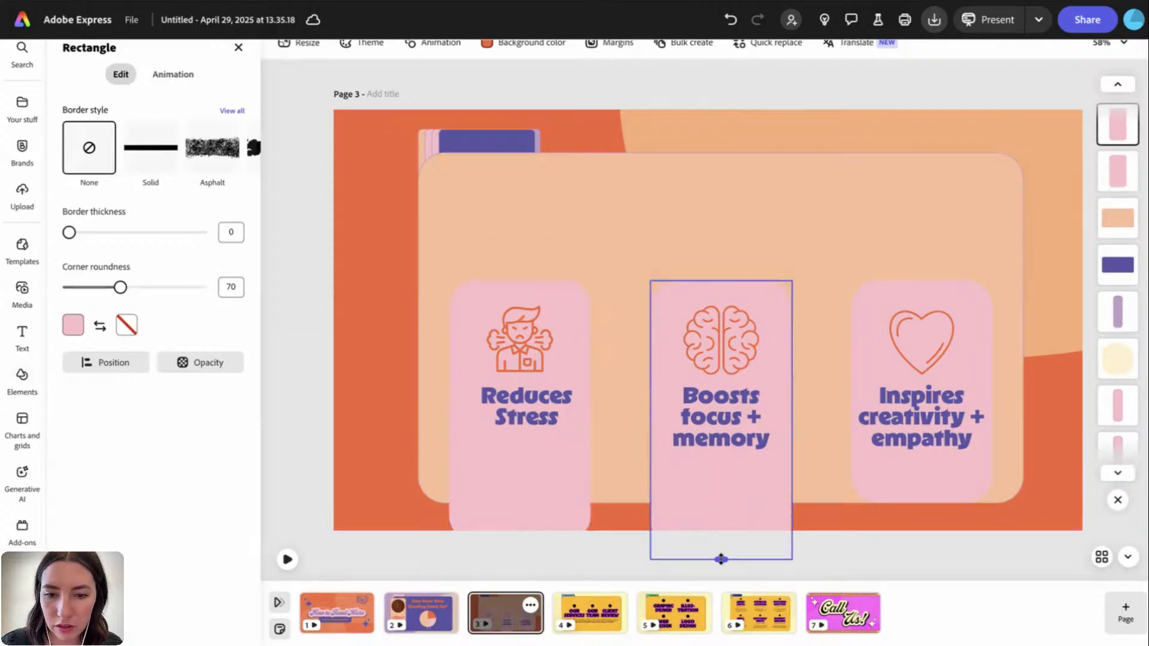
pyautogui.click(493, 476)
pyautogui.moveTo(523, 538); pyautogui.dragTo(518, 550)
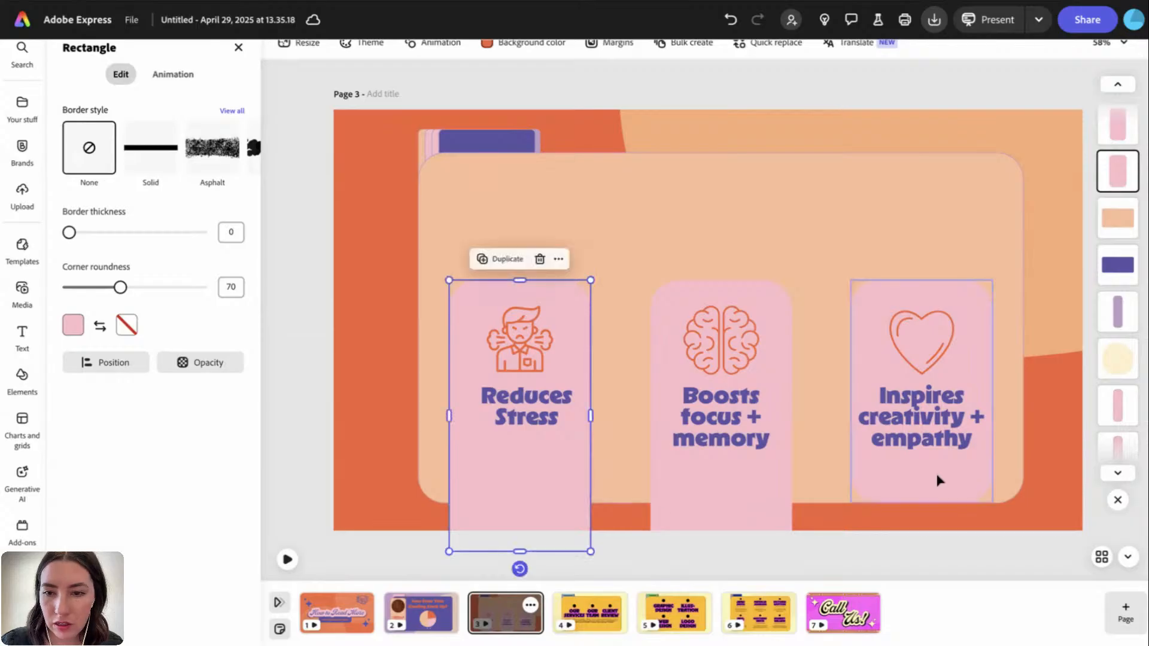
pyautogui.click(936, 470)
pyautogui.moveTo(925, 505); pyautogui.dragTo(925, 551)
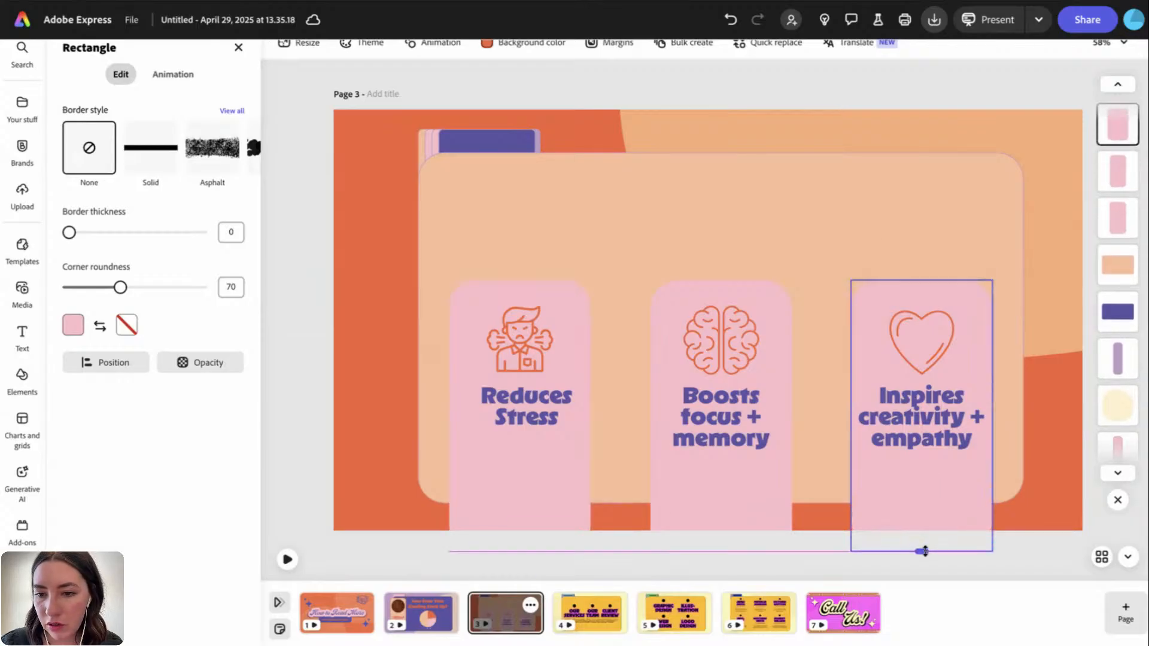
# - Add the heading "Why Reading Matters" above the three cards on page 3
pyautogui.click(351, 278)
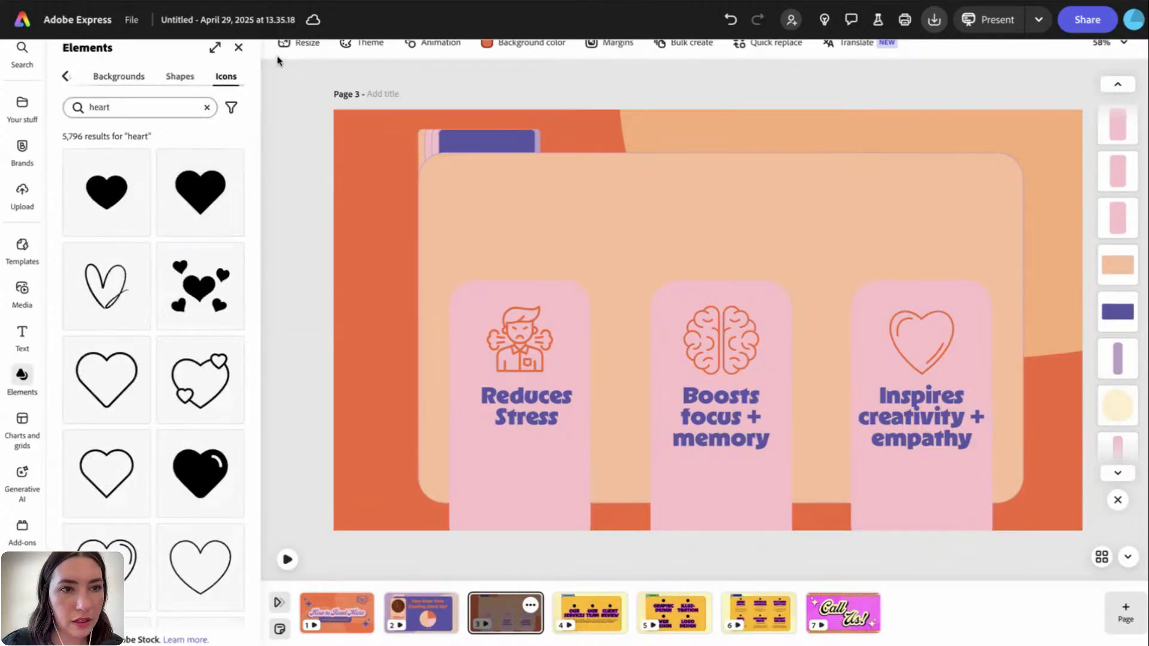
pyautogui.click(238, 48)
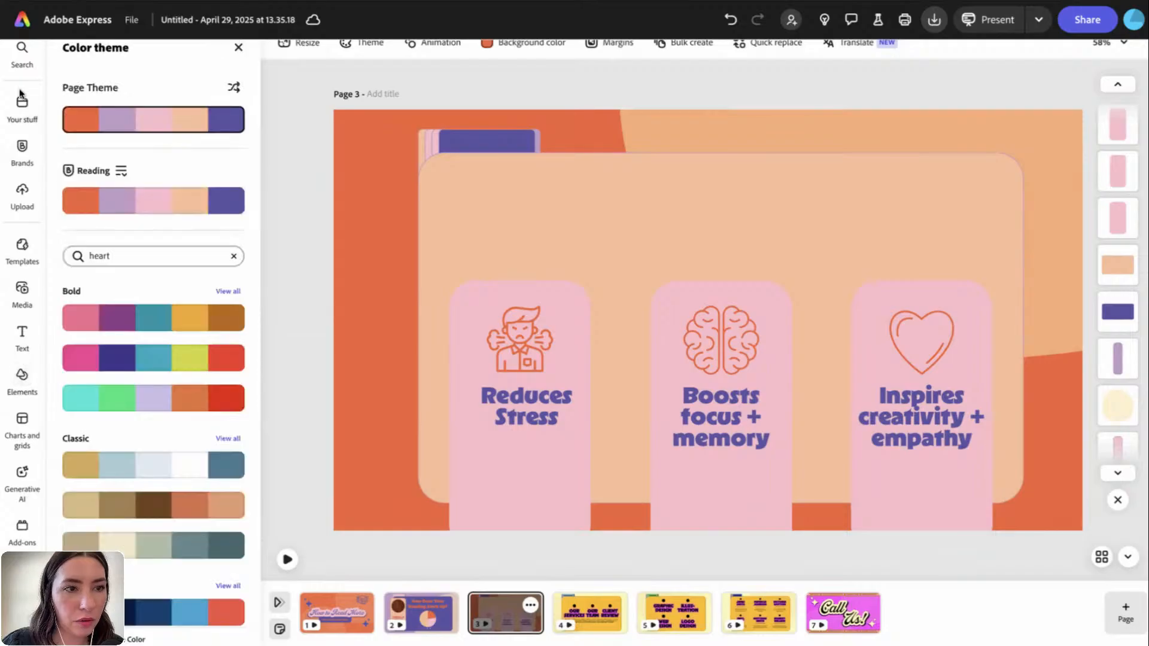
pyautogui.click(22, 334)
pyautogui.click(154, 79)
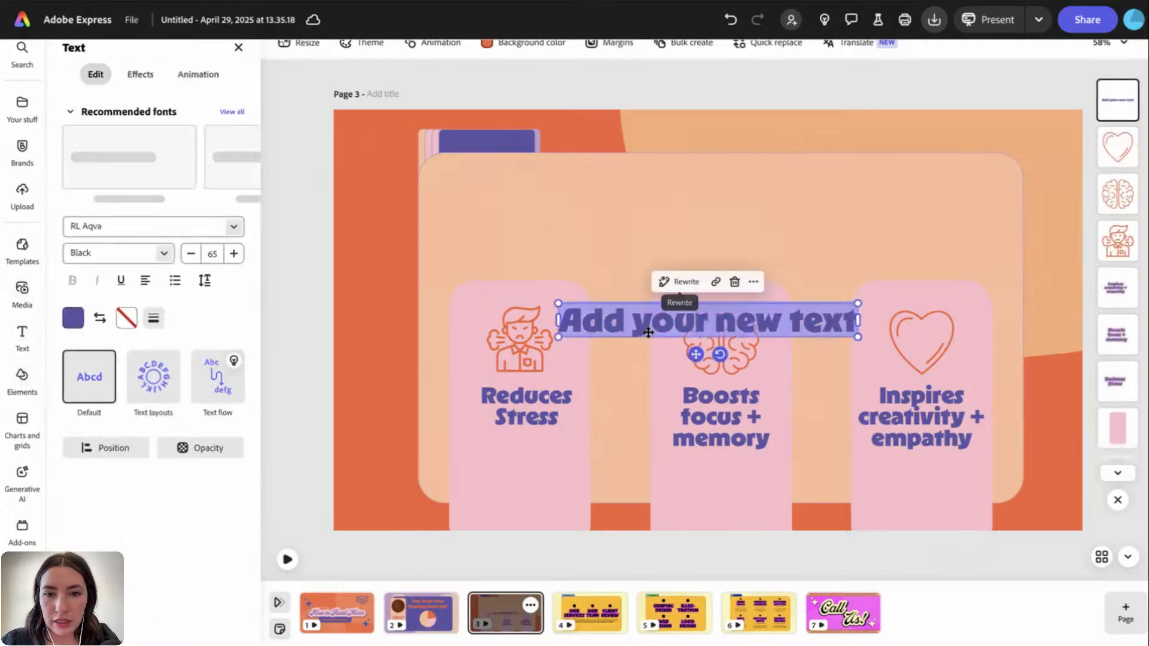
pyautogui.moveTo(629, 321); pyautogui.dragTo(642, 215)
pyautogui.write('Why Readi')
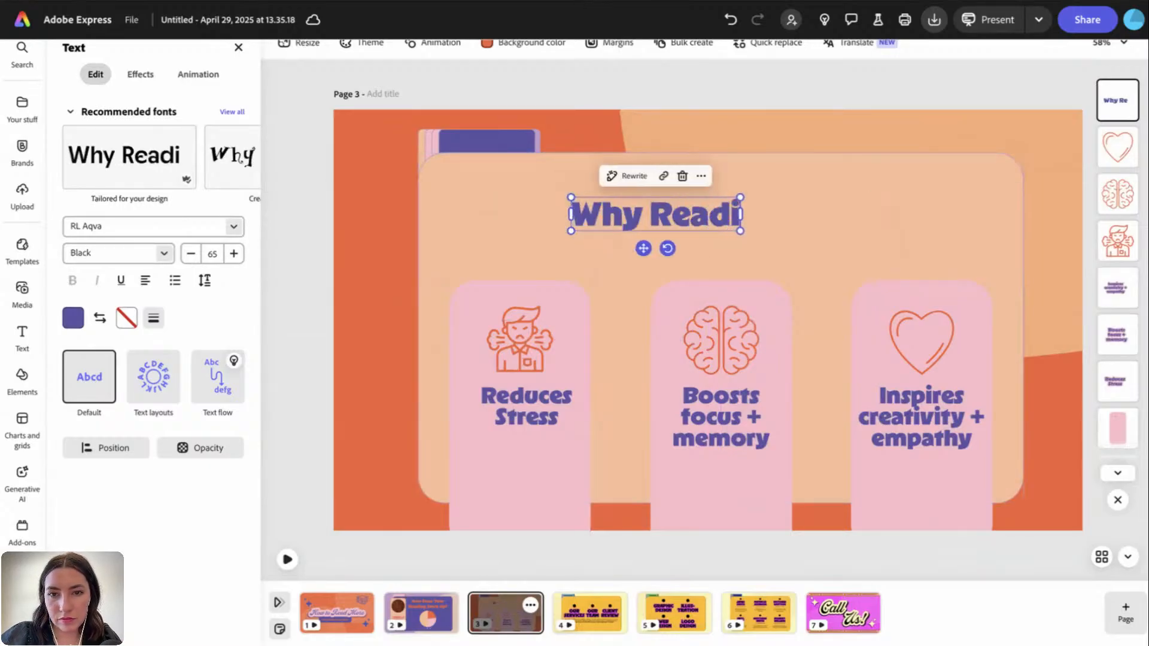
pyautogui.write('ng Matters')
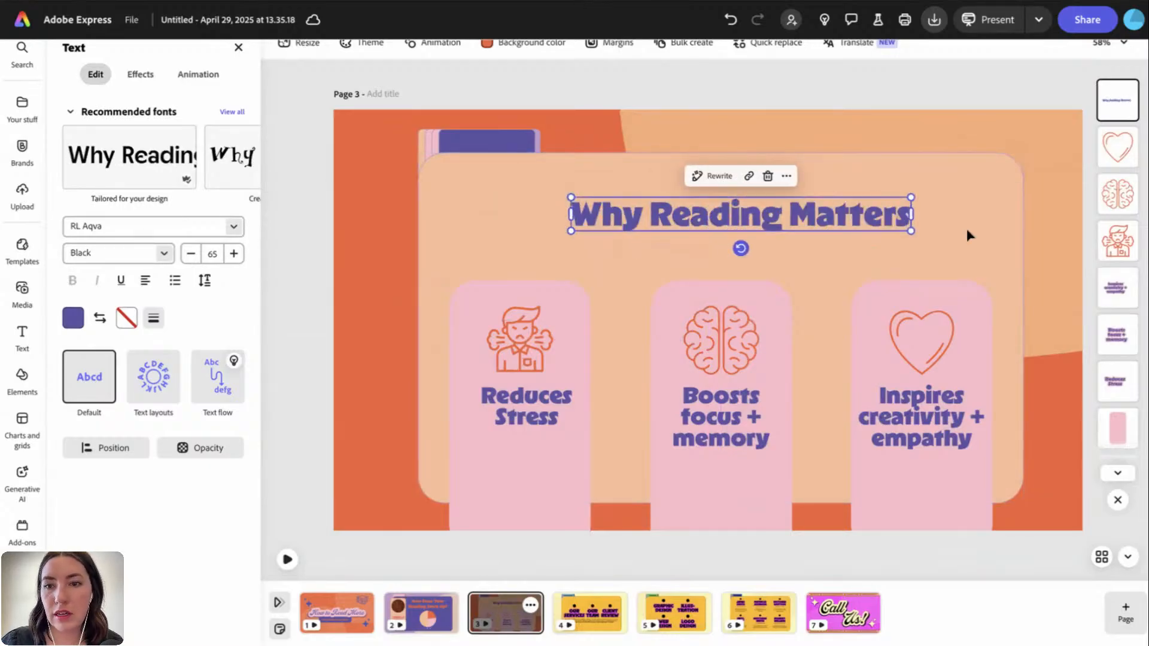
pyautogui.moveTo(892, 225); pyautogui.dragTo(849, 222)
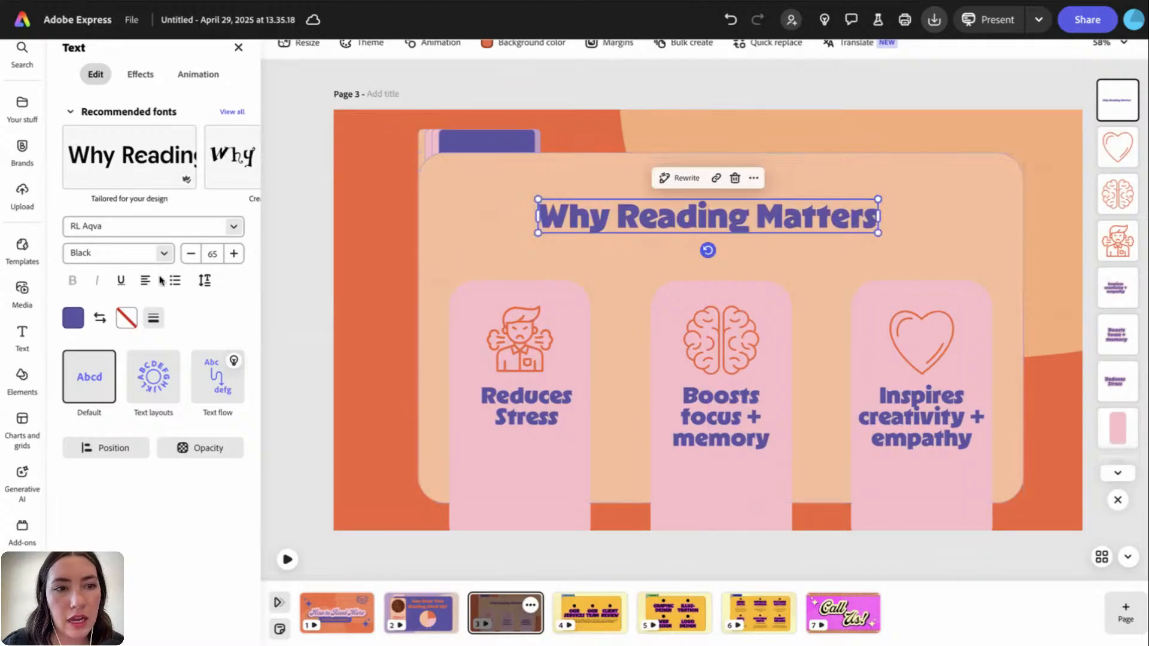
# - Apply the Reading brand's Dreamboat Regular header font to the "Why Reading Matters" heading and enlarge it to size 82
pyautogui.click(244, 50)
pyautogui.click(595, 218)
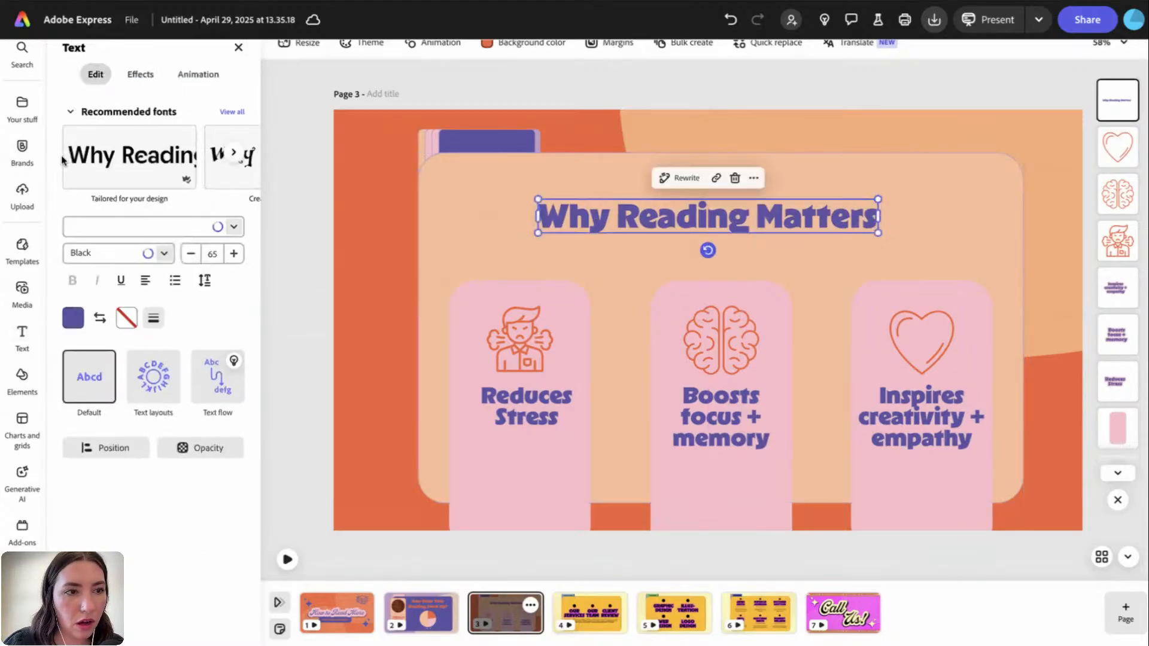
pyautogui.click(22, 149)
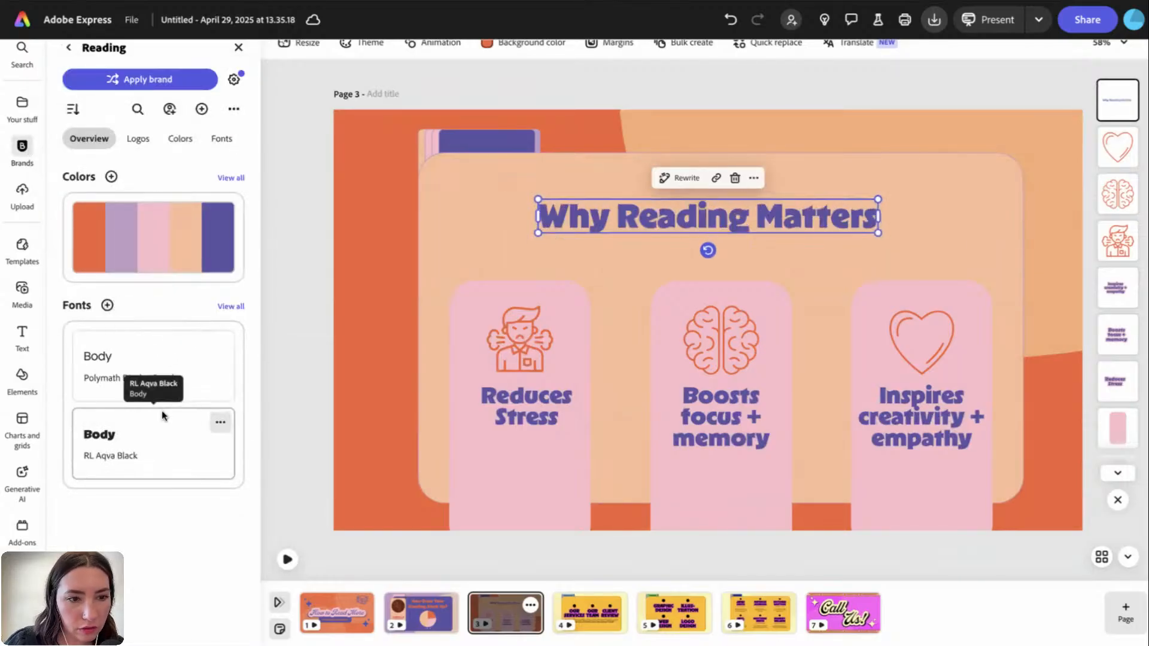
pyautogui.click(230, 306)
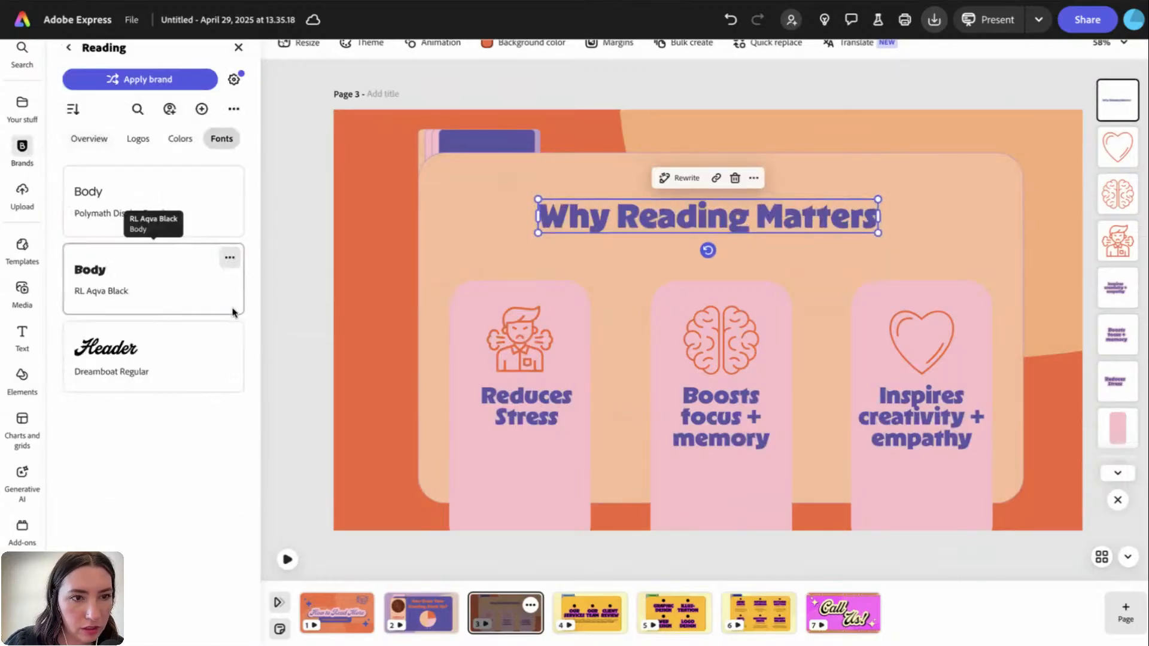
pyautogui.click(150, 356)
pyautogui.moveTo(855, 238); pyautogui.dragTo(940, 272)
pyautogui.click(996, 259)
# - Centre the "Why Reading Matters" heading horizontally on the page, leaving the peach panel in its original position
pyautogui.moveTo(891, 226); pyautogui.dragTo(869, 225)
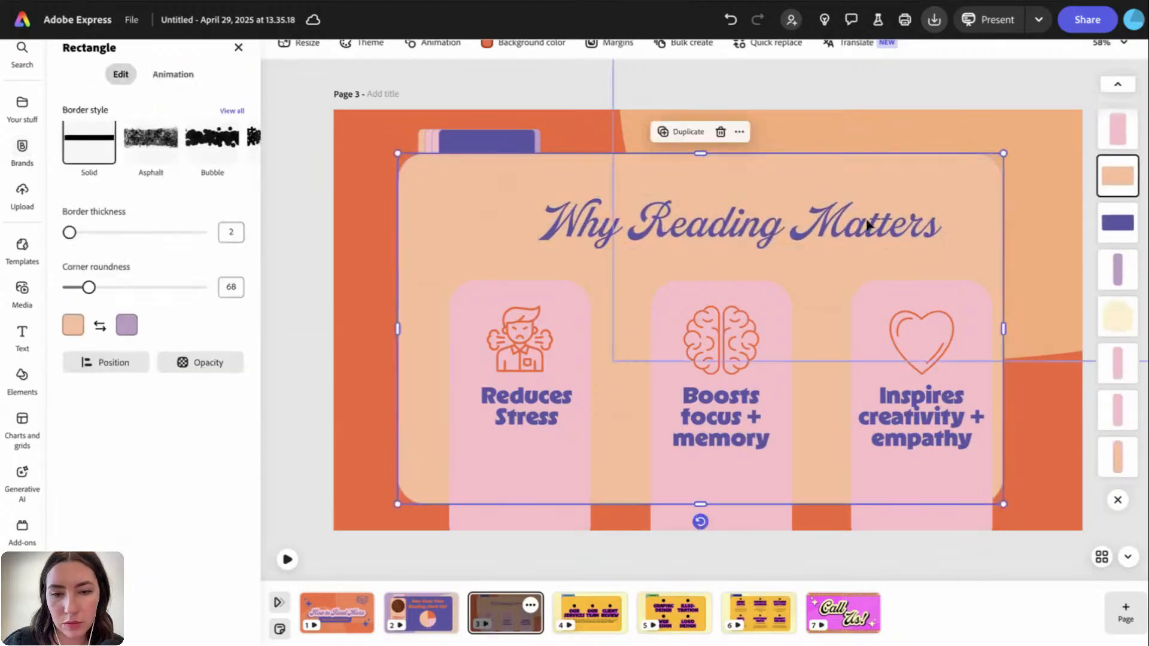
pyautogui.hotkey('ctrl', 'z')
pyautogui.click(790, 230)
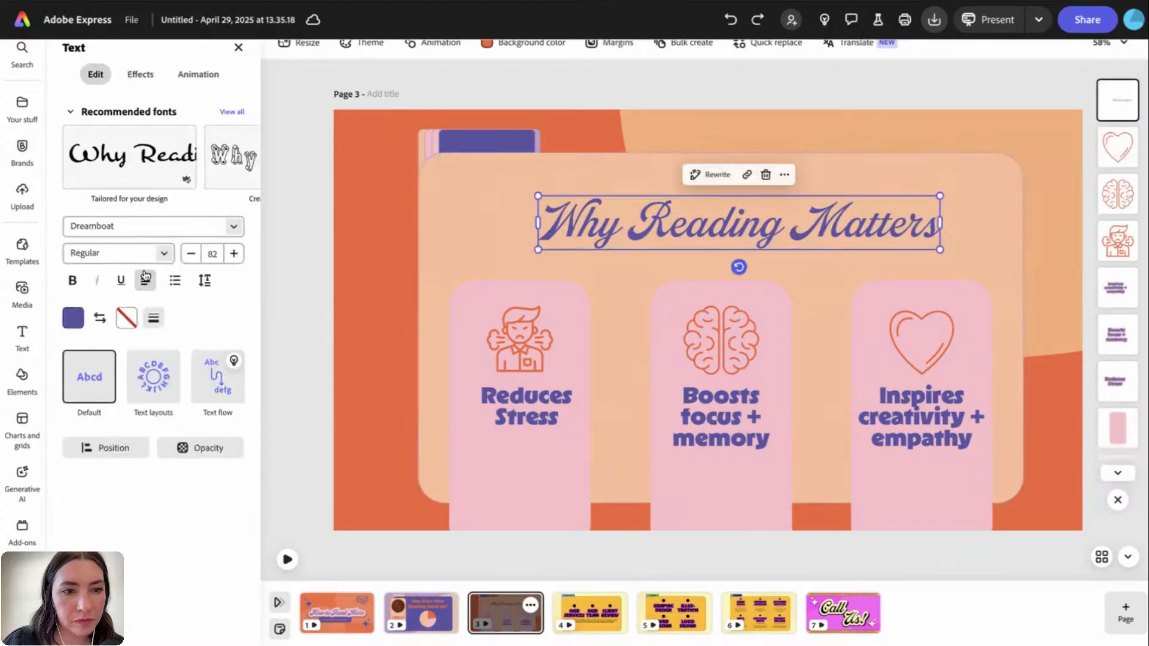
pyautogui.click(109, 449)
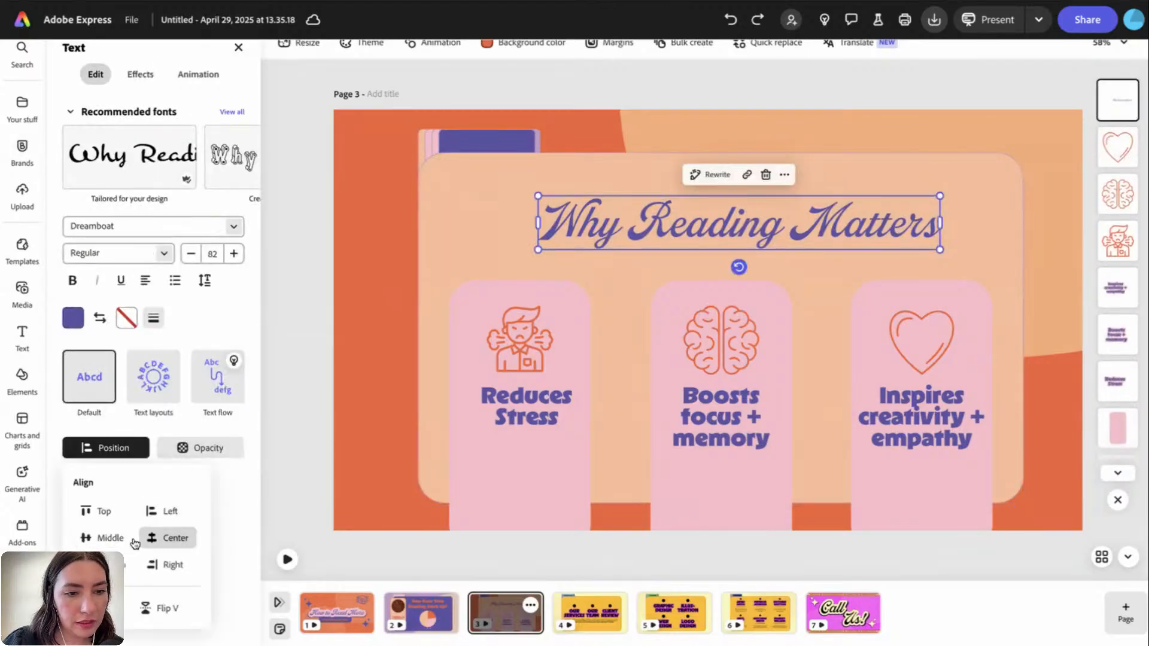
pyautogui.click(160, 538)
pyautogui.click(312, 508)
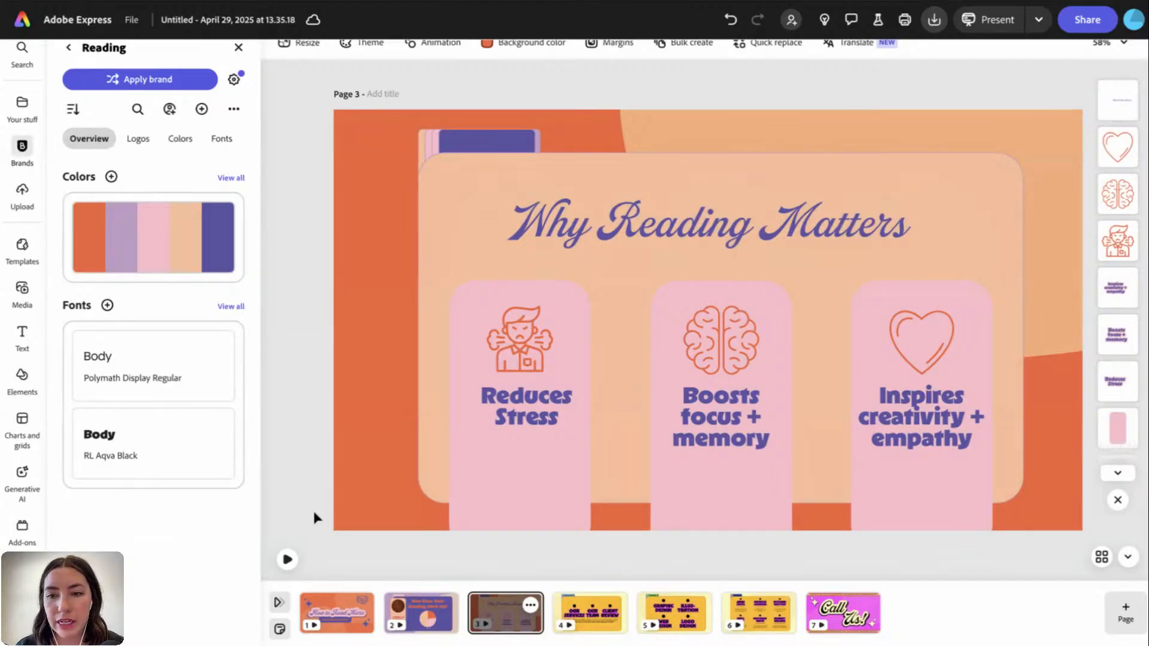
# - Group the "Reduces Stress" text, its stressed-person icon and the pink rectangle of the first card
pyautogui.click(553, 403)
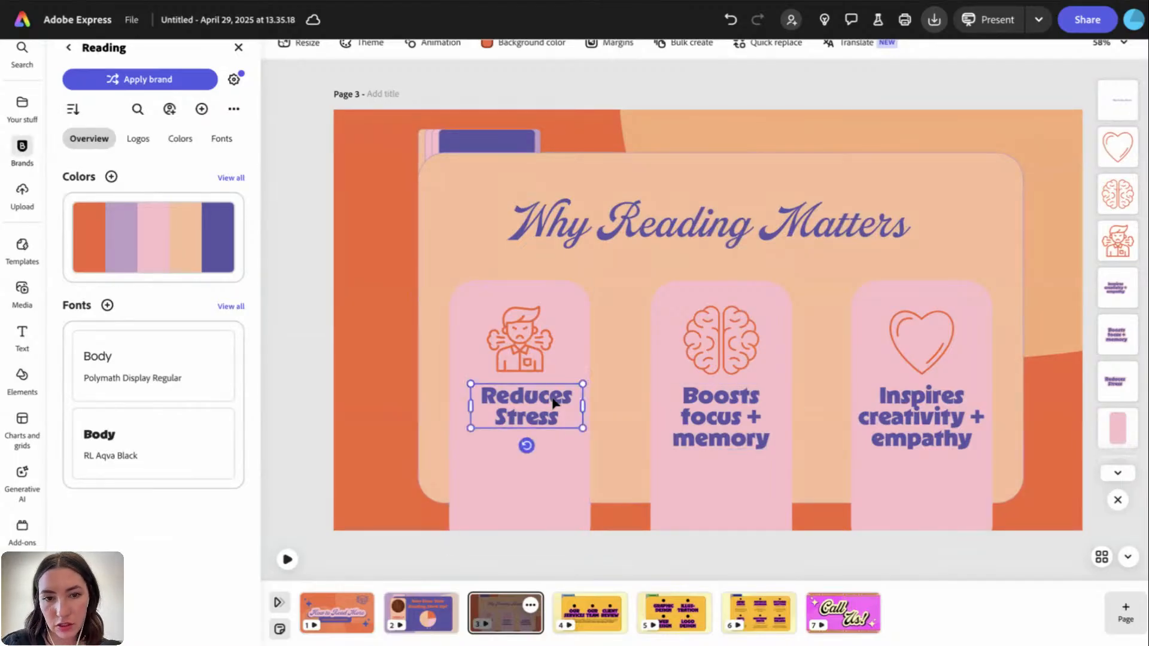
pyautogui.keyDown('shift'); pyautogui.click(511, 334); pyautogui.keyUp('shift')
pyautogui.keyDown('shift'); pyautogui.click(473, 293); pyautogui.keyUp('shift')
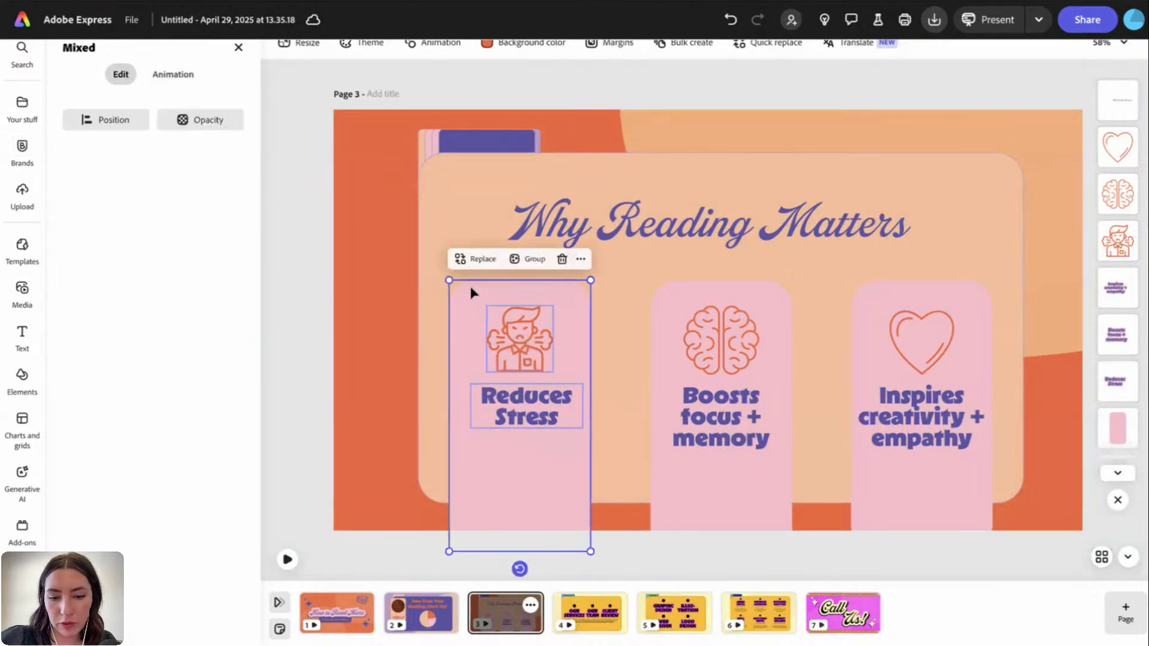
pyautogui.press('super+g')
# - Group the "Boosts focus + memory" text, the brain icon and the pink rectangle of the second card
pyautogui.click(708, 400)
pyautogui.keyDown('shift'); pyautogui.click(710, 338); pyautogui.keyUp('shift')
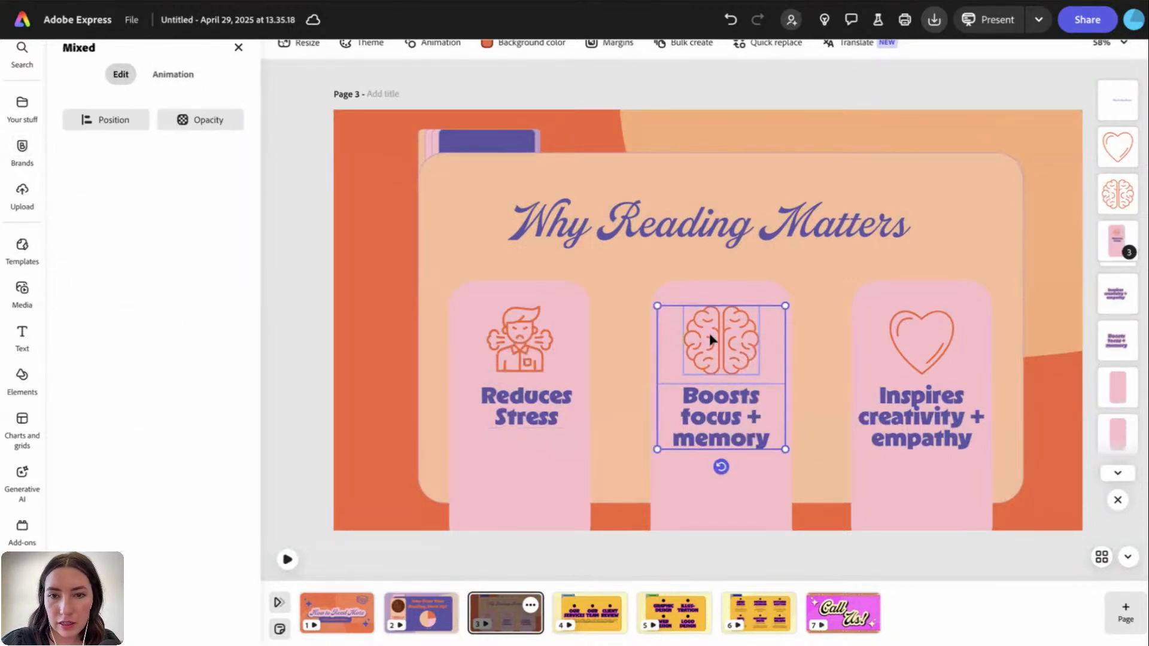
pyautogui.keyDown('shift'); pyautogui.click(700, 299); pyautogui.keyUp('shift')
pyautogui.press('super+g')
# - Group the "Inspires creativity + empathy" text, the heart icon and the pink rectangle of the third card
pyautogui.click(934, 412)
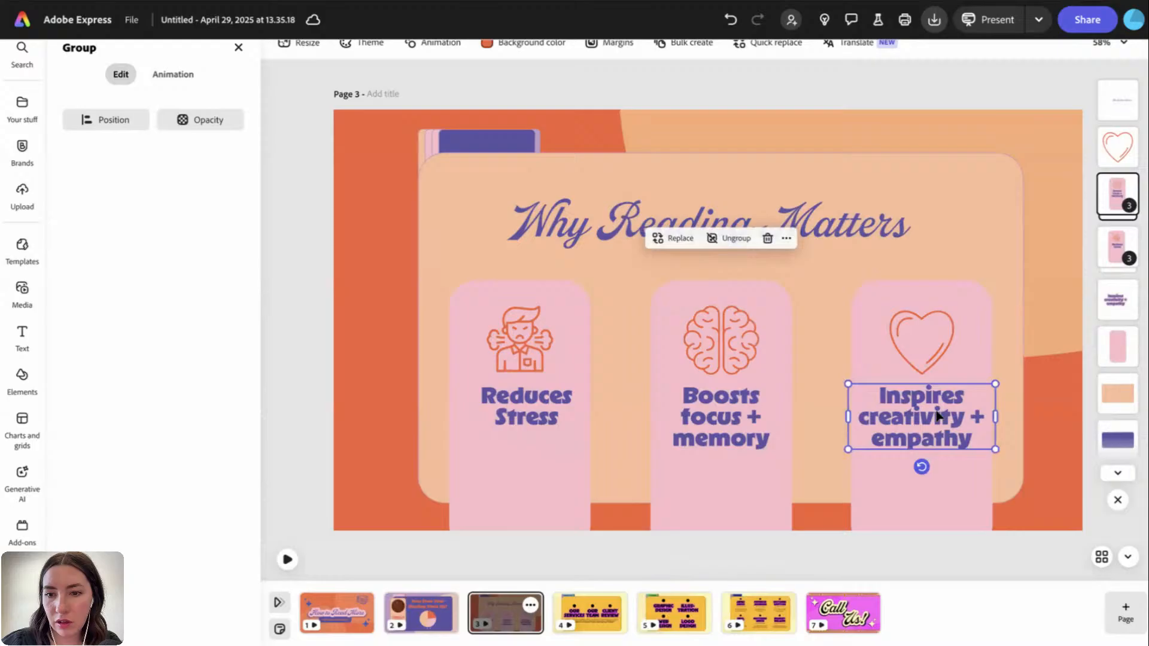
pyautogui.keyDown('shift'); pyautogui.click(932, 323); pyautogui.keyUp('shift')
pyautogui.keyDown('shift'); pyautogui.click(892, 301); pyautogui.keyUp('shift')
pyautogui.press('super+g')
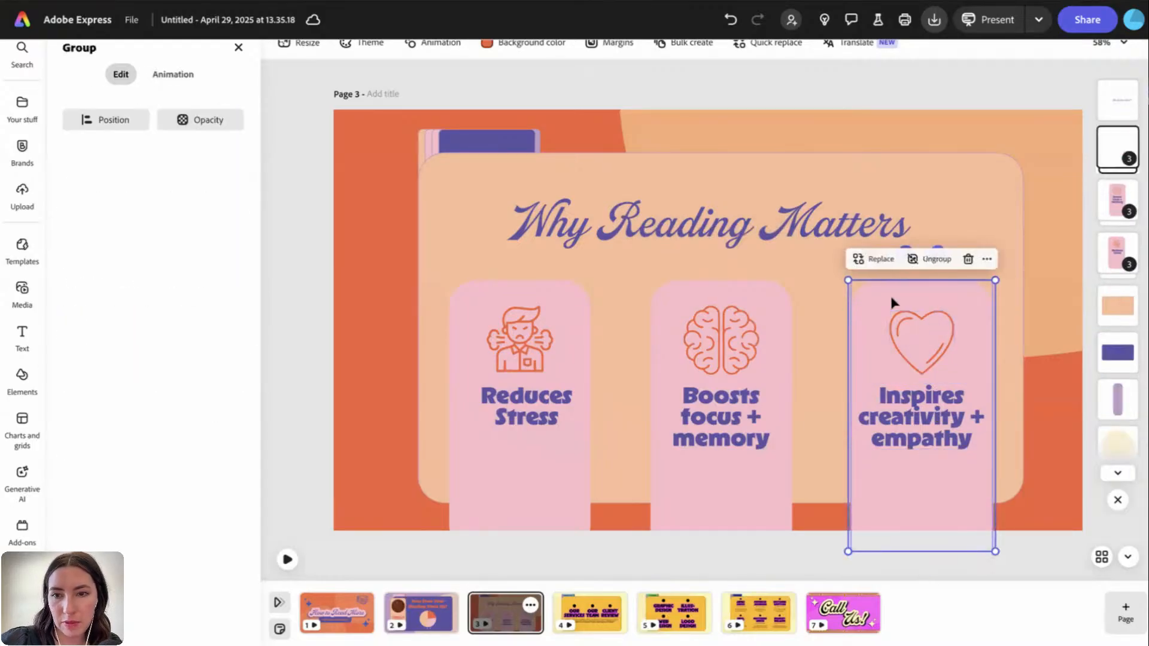
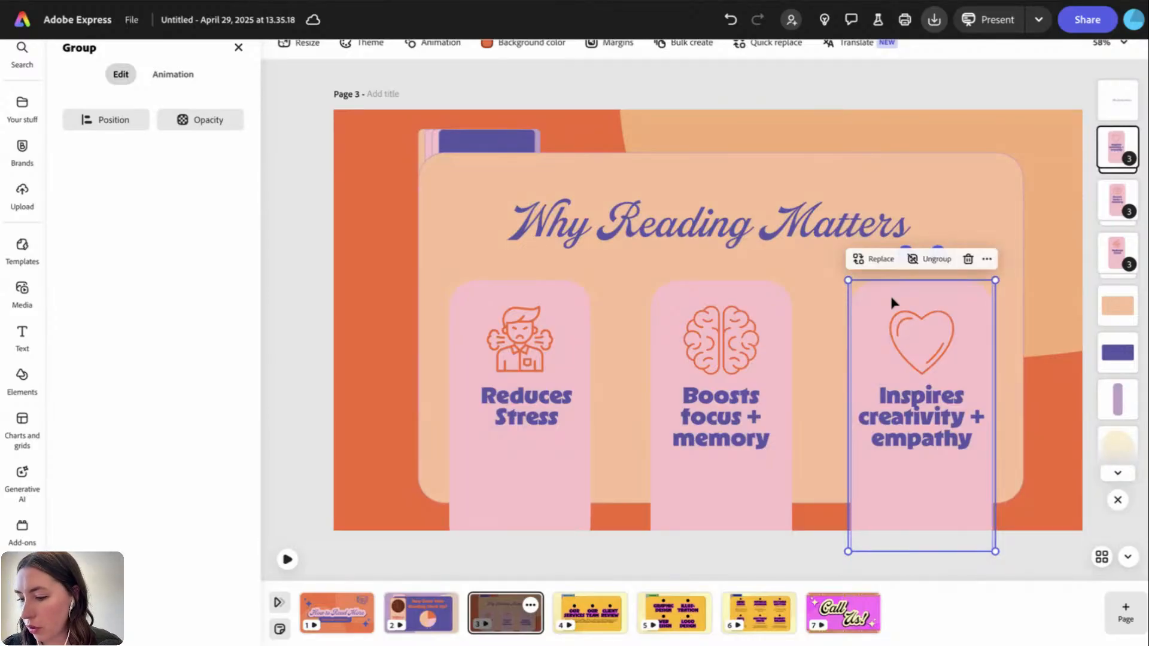
# - Give the "Reduces Stress" text a Rise entrance animation that starts outside the page
pyautogui.click(190, 79)
pyautogui.click(513, 389)
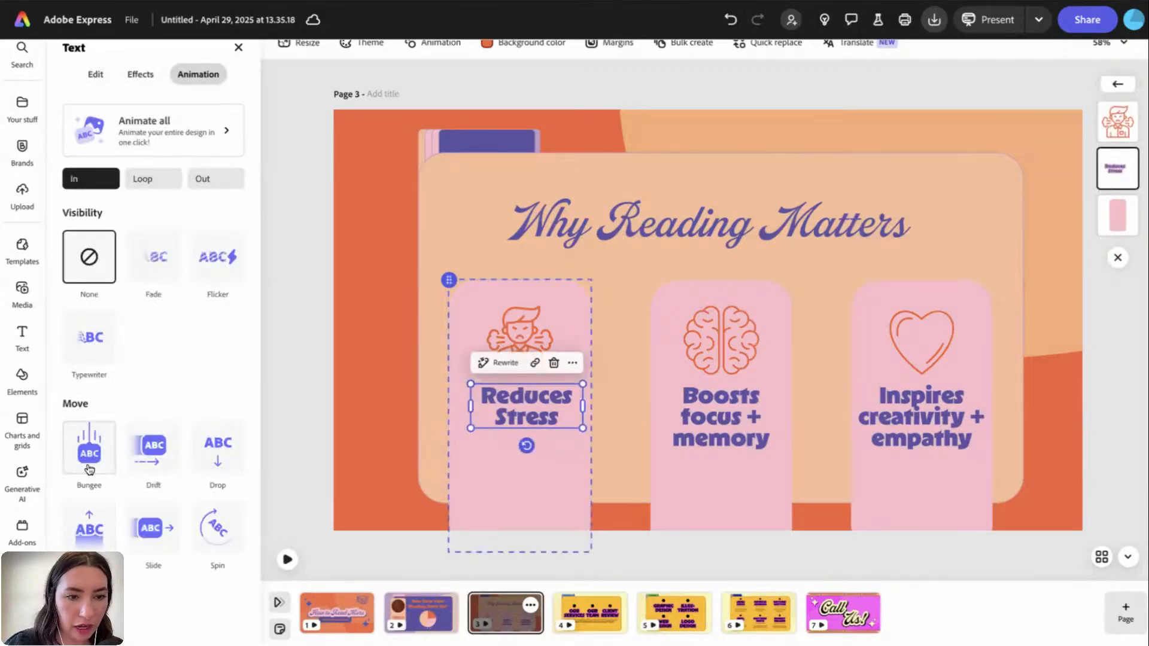
pyautogui.click(90, 527)
pyautogui.scroll(-3, 180, 449)
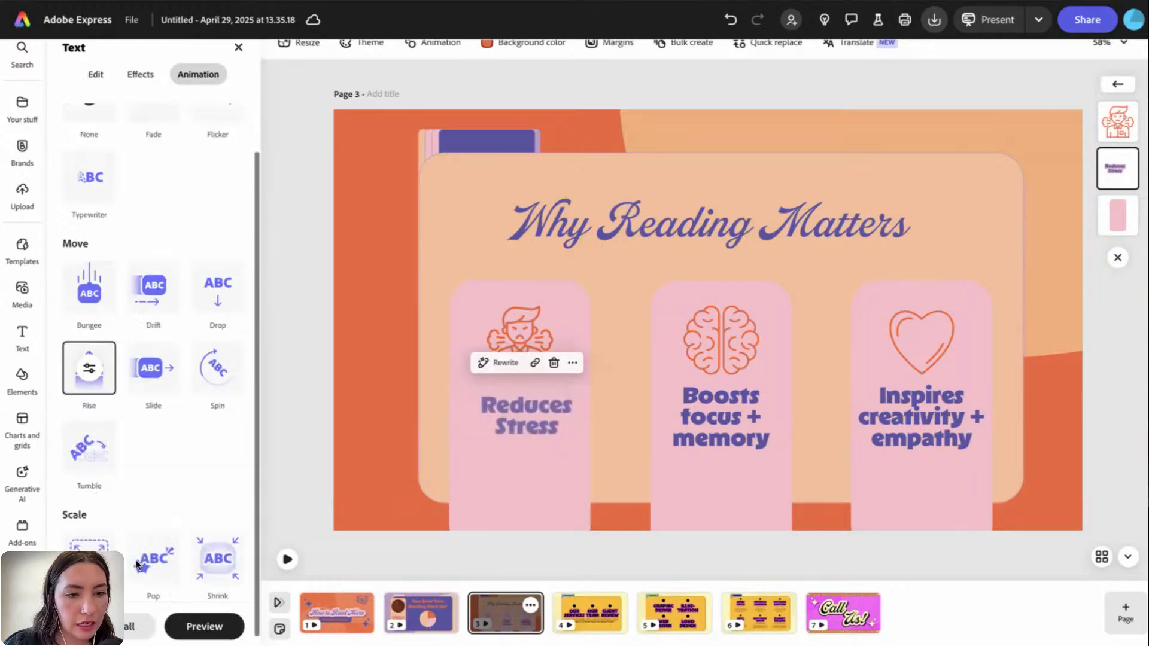
pyautogui.click(90, 352)
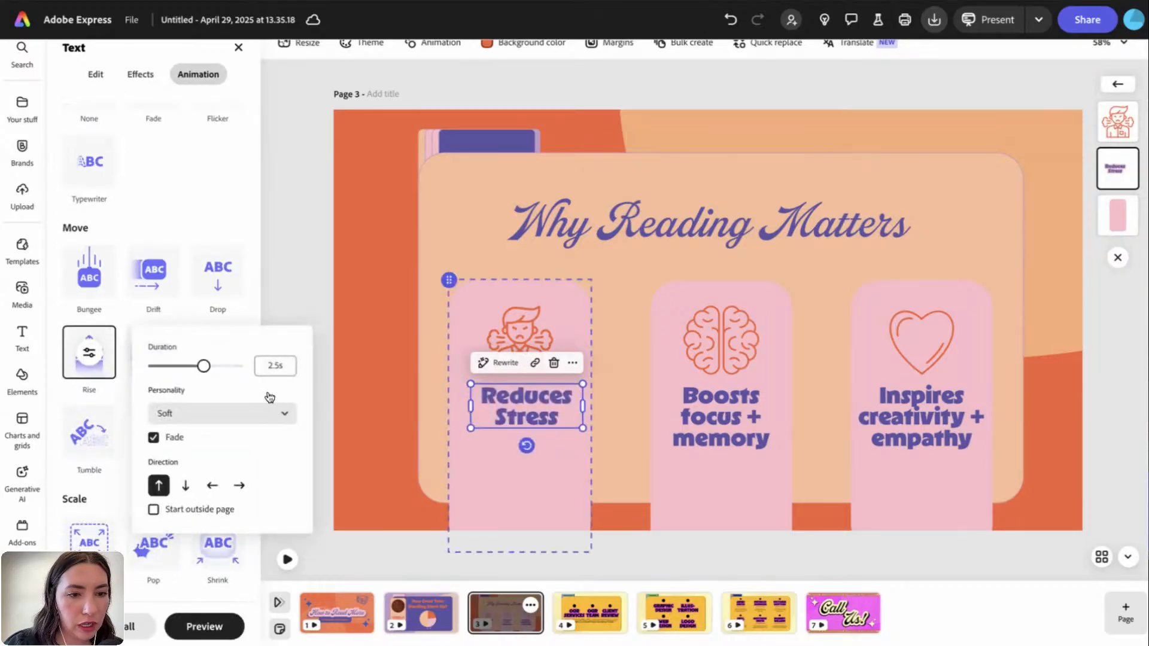
pyautogui.click(175, 509)
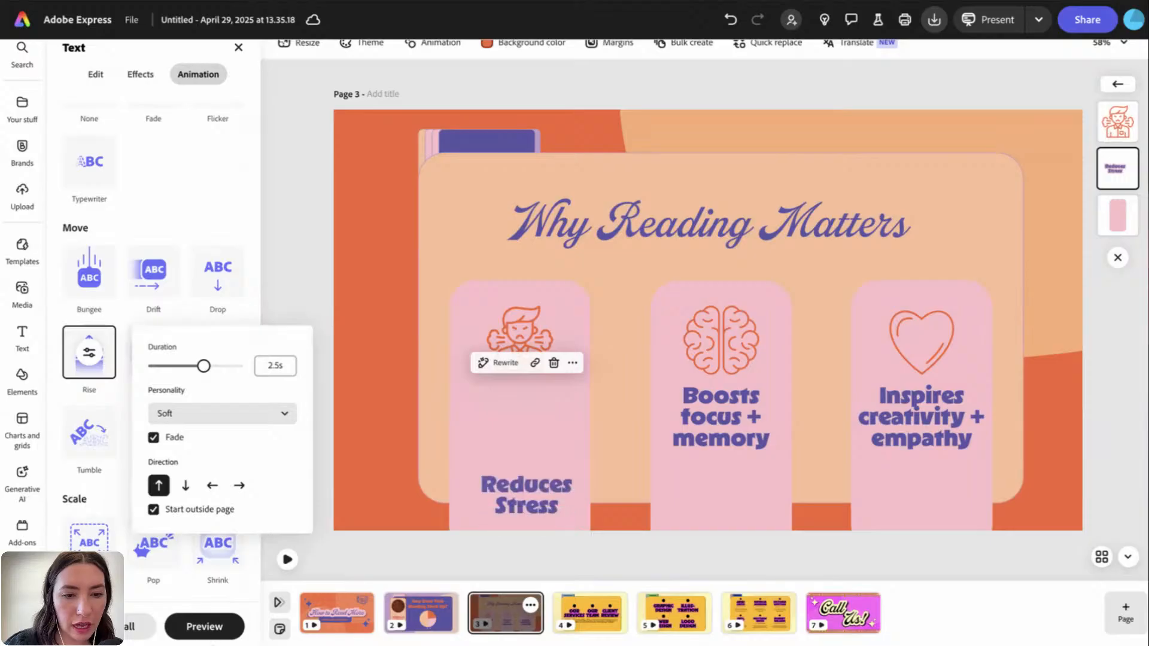
pyautogui.click(621, 523)
# - Centre the "Reduces Stress" text on its card beneath the icon and set its entrance animation to None
pyautogui.click(566, 493)
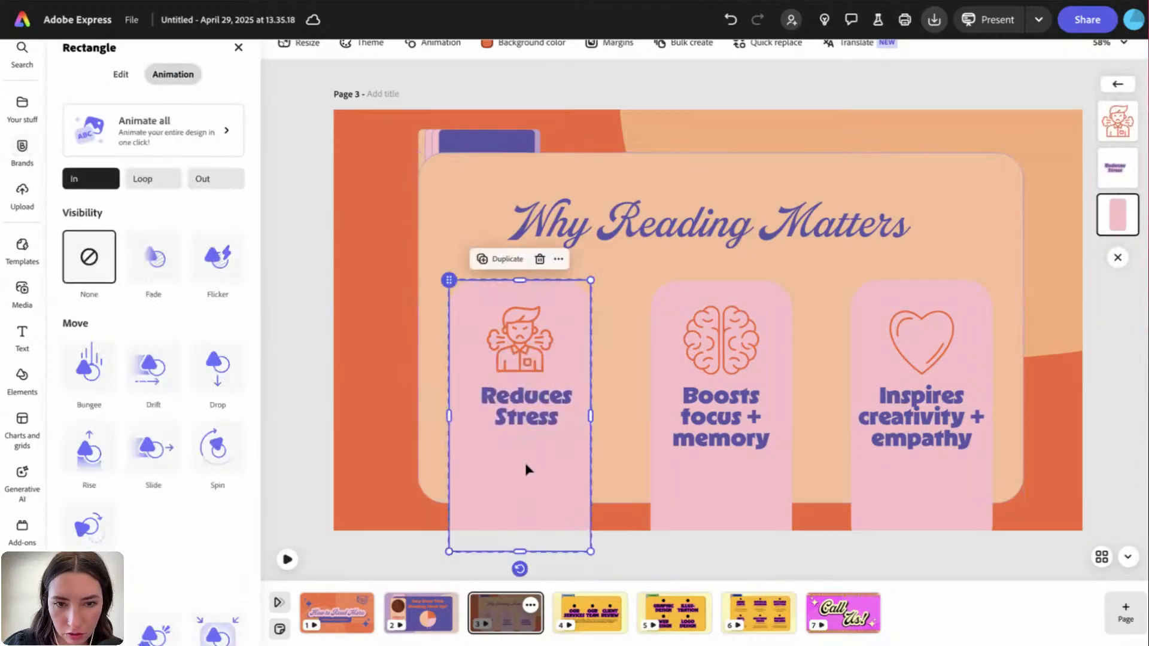
pyautogui.click(525, 405)
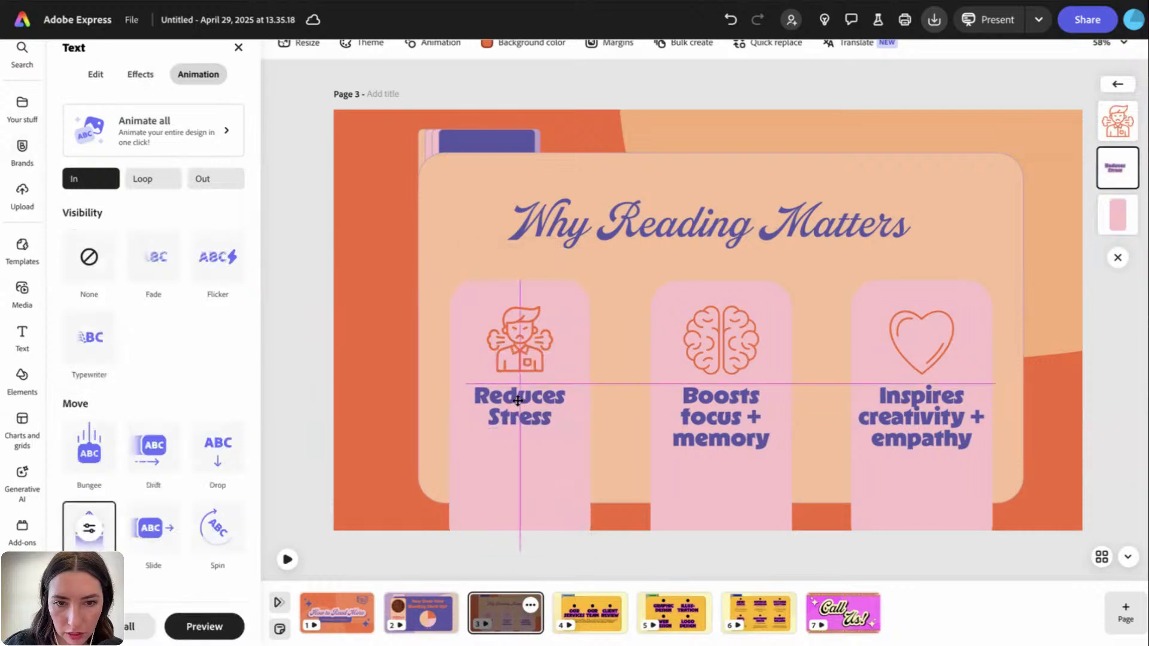
pyautogui.click(609, 408)
pyautogui.click(564, 475)
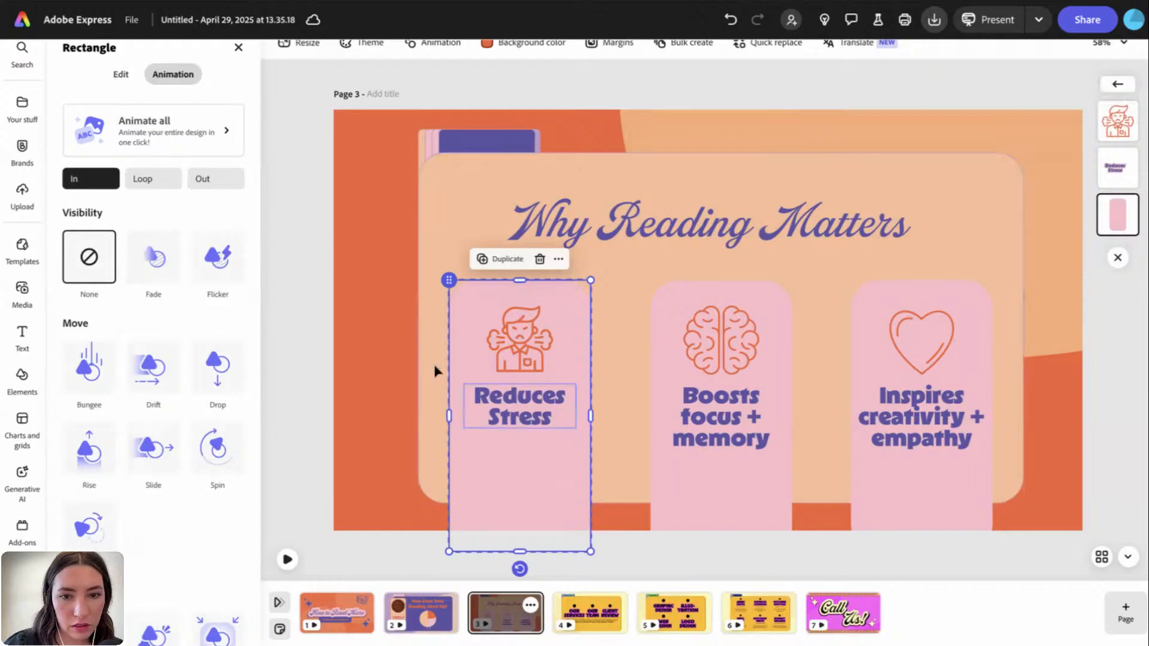
pyautogui.click(515, 405)
pyautogui.click(96, 258)
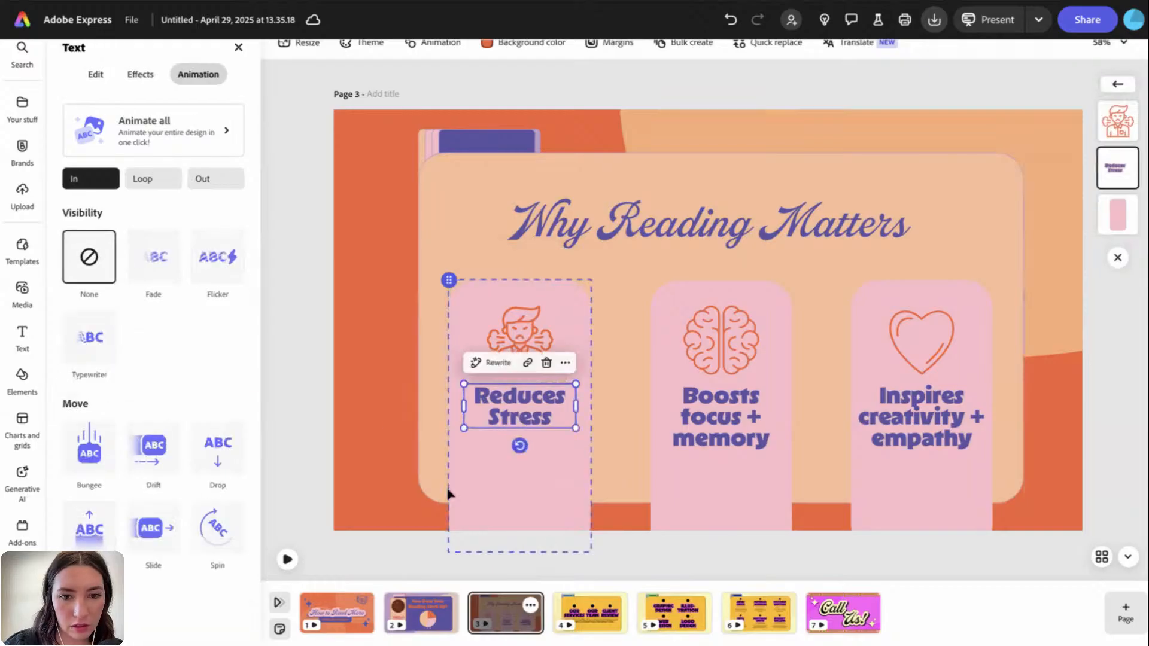
# - Apply an upward Rise entrance animation starting outside the page to the first card's pink rectangle
pyautogui.click(538, 505)
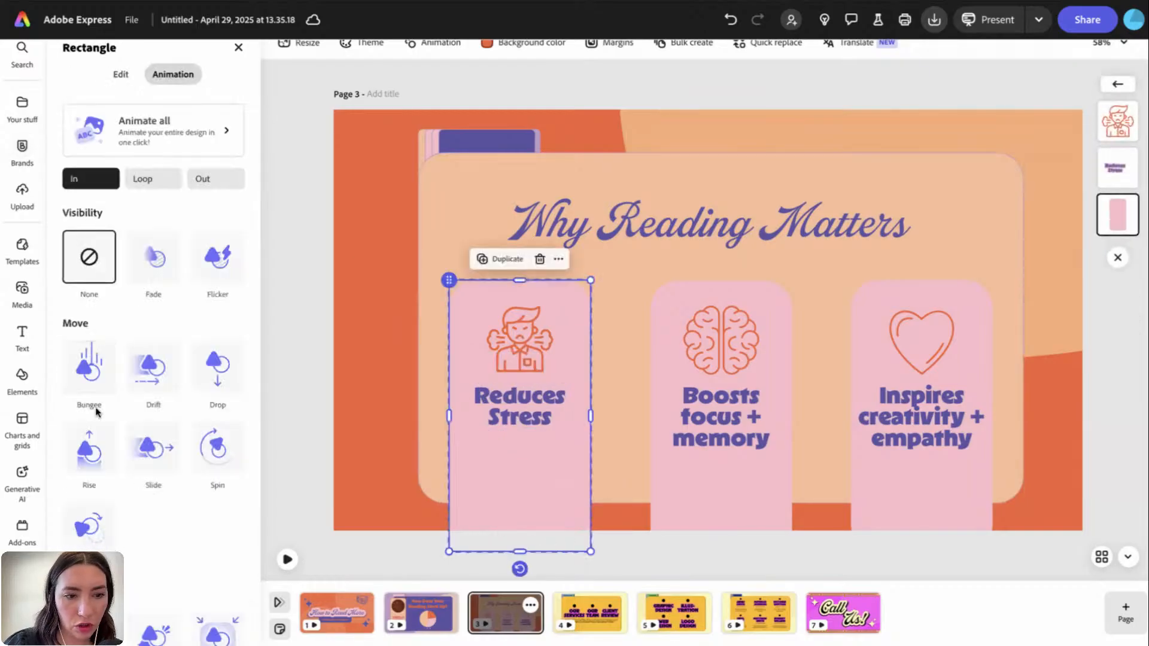
pyautogui.click(95, 458)
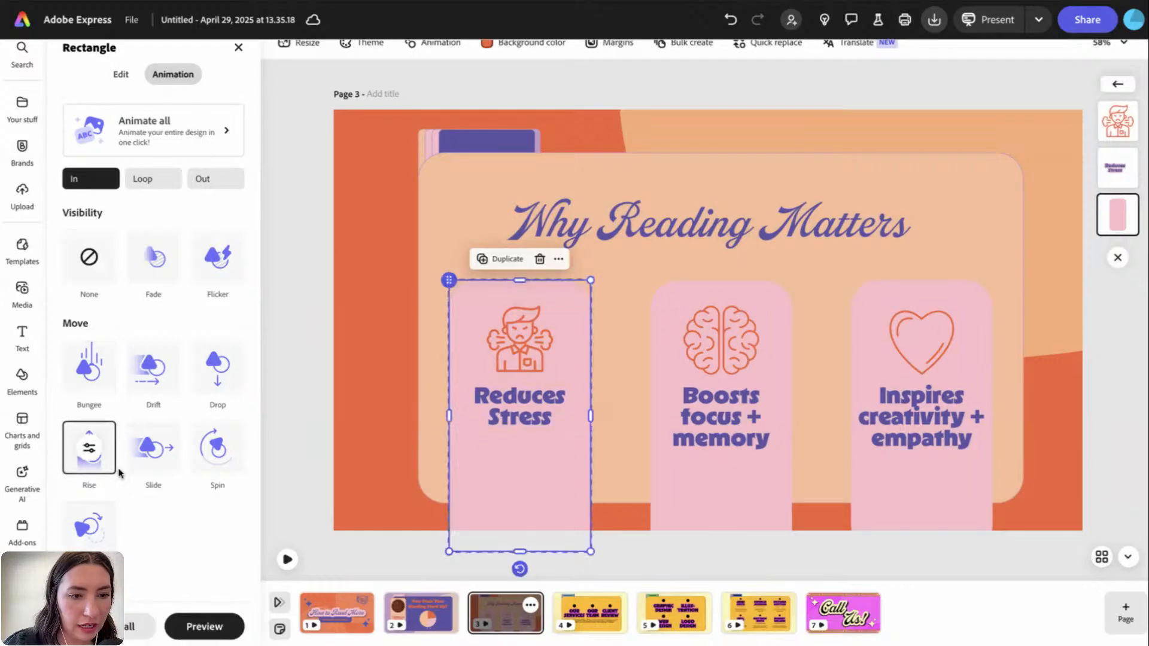
pyautogui.click(91, 456)
pyautogui.click(154, 605)
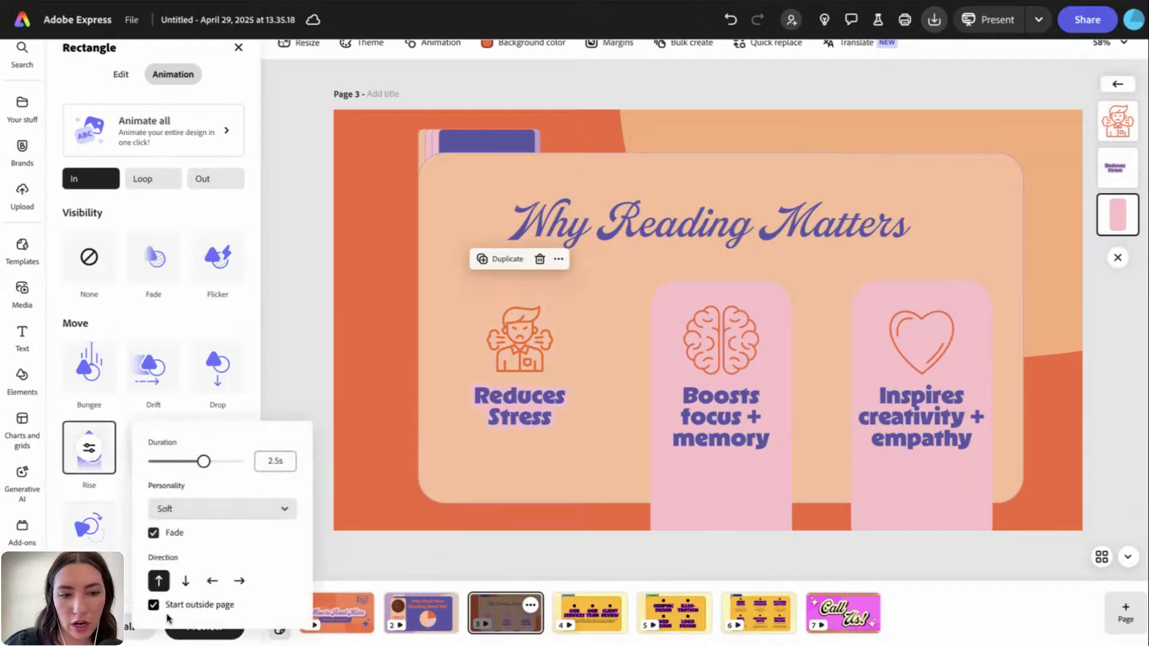
pyautogui.click(208, 639)
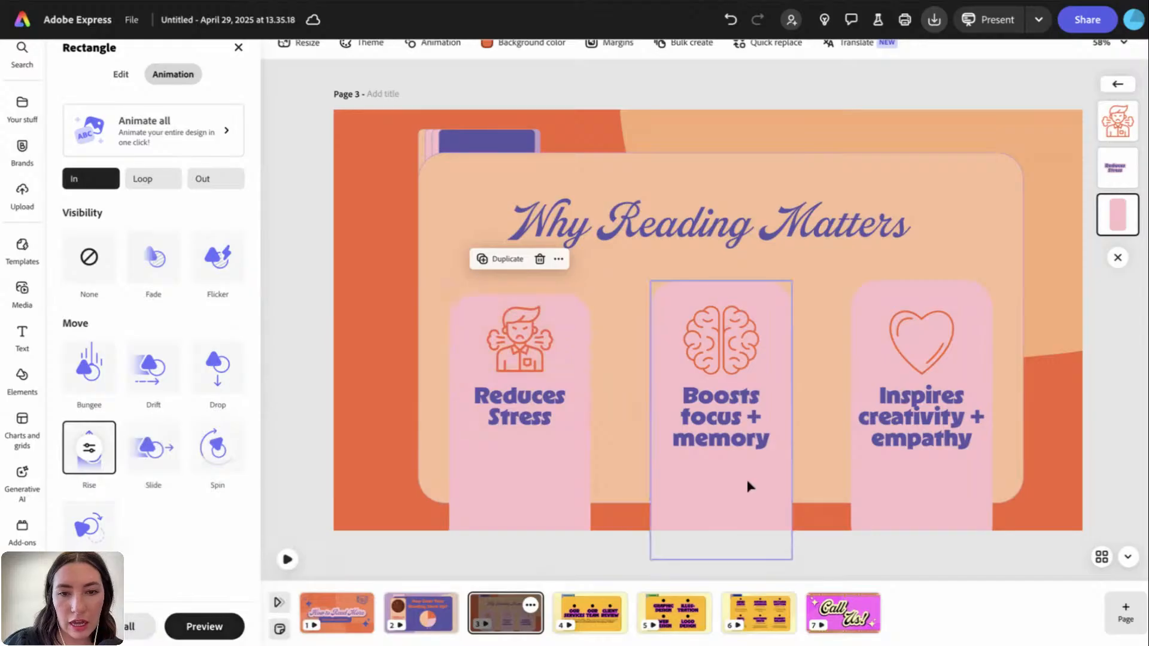
pyautogui.click(613, 441)
# - Check which Animate all presets are offered with the first card's text, icon and rectangle selected together
pyautogui.click(519, 407)
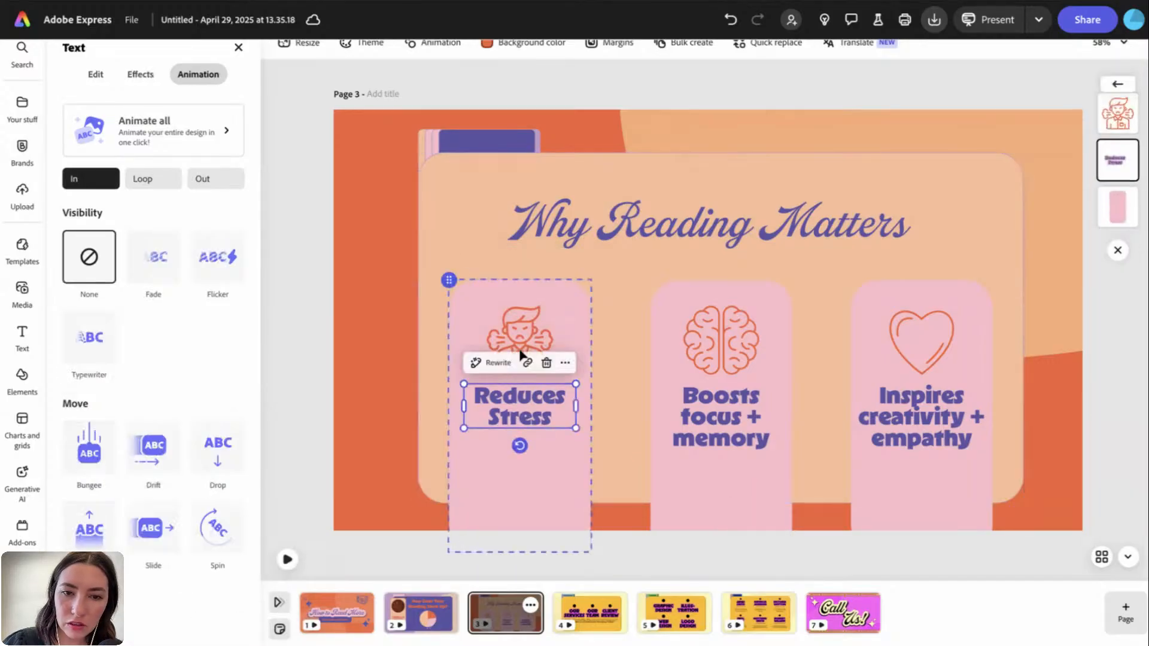
pyautogui.keyDown('shift'); pyautogui.click(522, 339); pyautogui.keyUp('shift')
pyautogui.keyDown('shift'); pyautogui.click(497, 303); pyautogui.keyUp('shift')
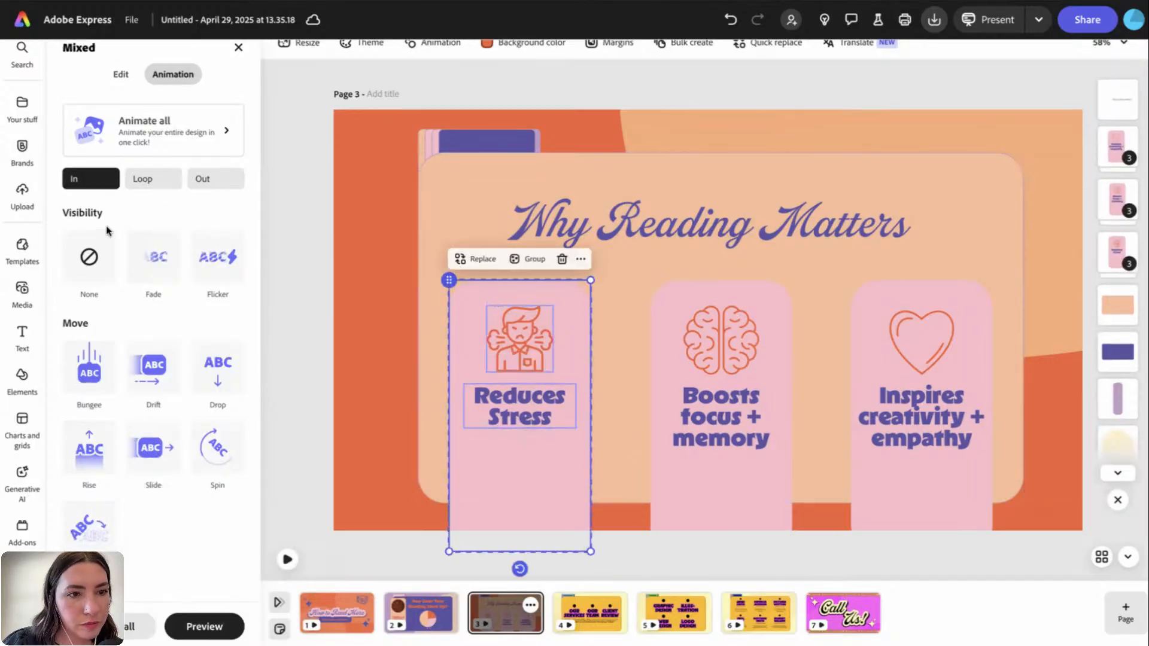
pyautogui.click(217, 119)
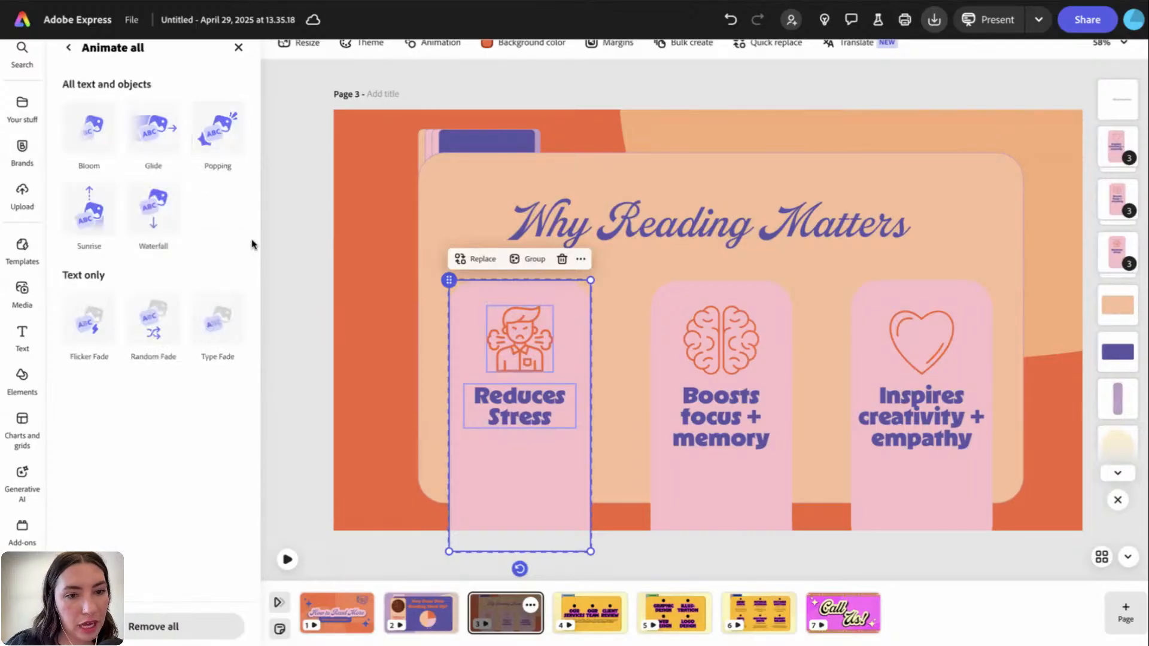
pyautogui.click(412, 377)
pyautogui.click(547, 491)
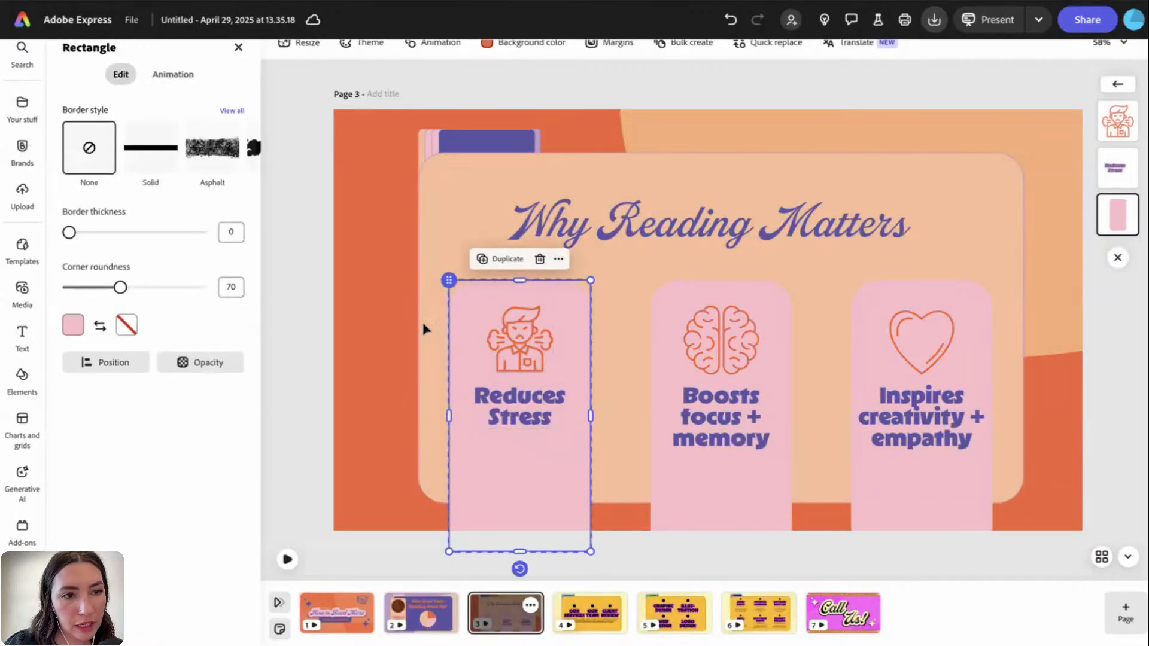
# - Set the entrance animation of the first card's pink rectangle to None
pyautogui.click(371, 328)
pyautogui.click(511, 397)
pyautogui.click(511, 457)
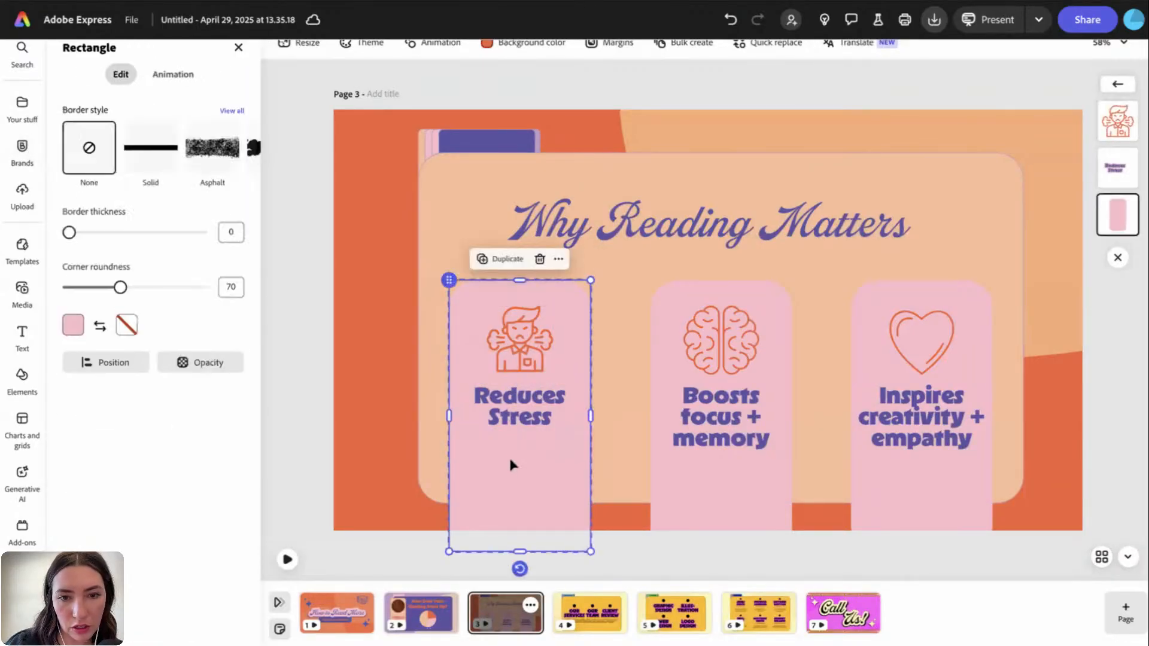
pyautogui.click(388, 363)
pyautogui.click(469, 369)
pyautogui.click(167, 74)
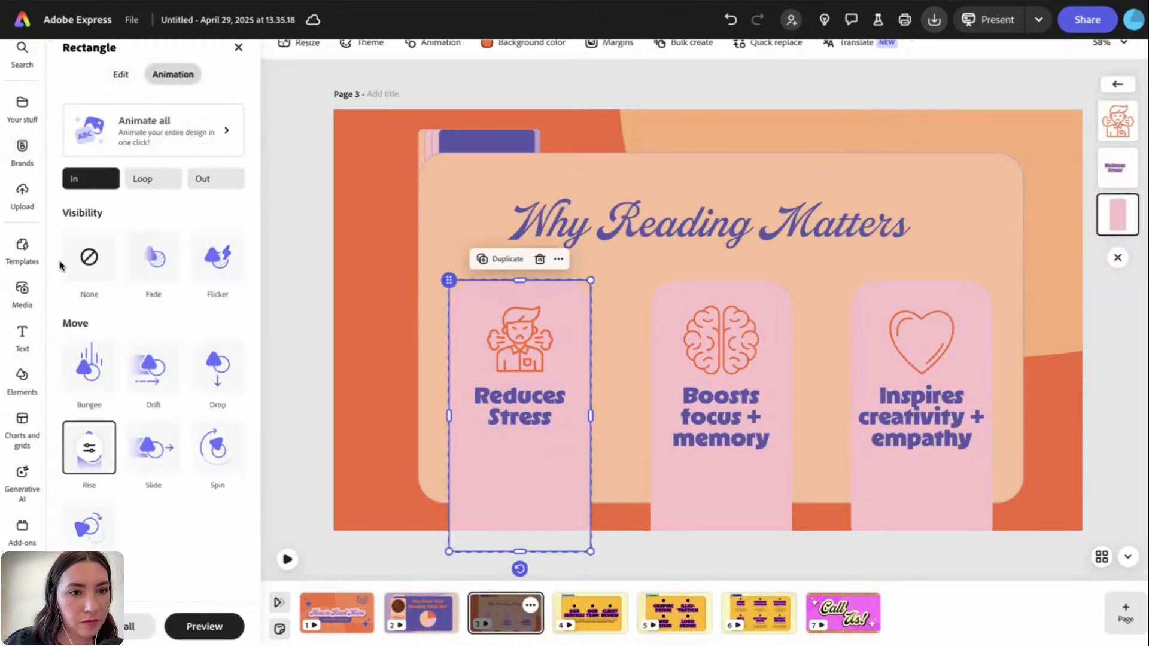
pyautogui.click(68, 257)
pyautogui.click(284, 312)
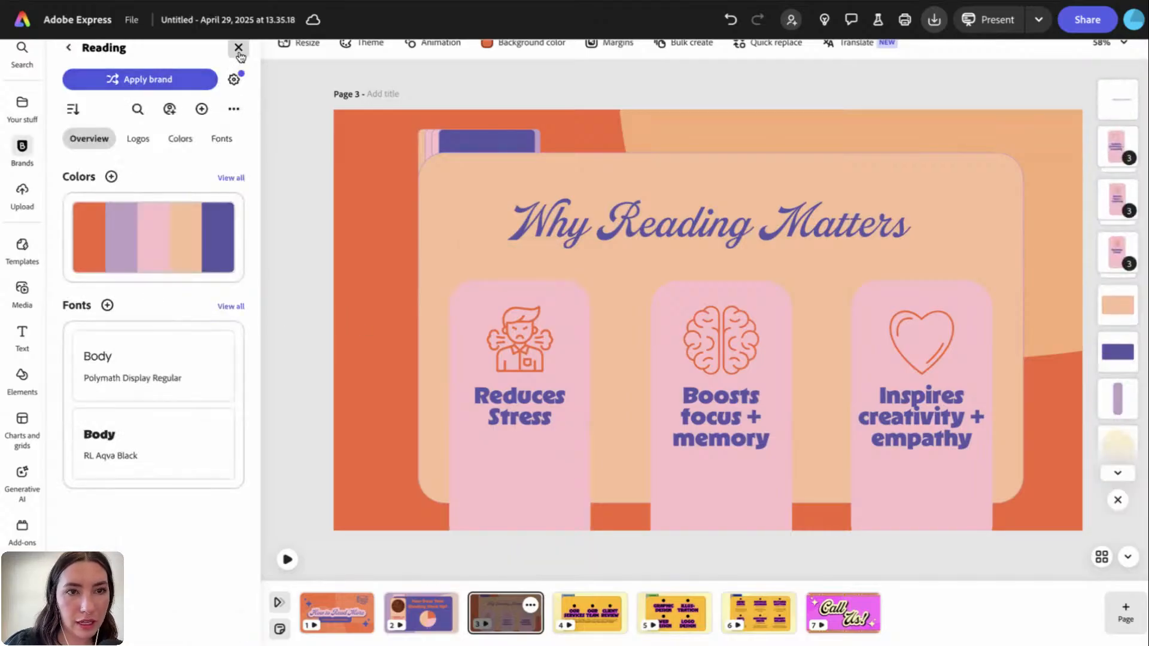
# - Try the Bloom and Glide presets on the whole of page 3 and apply the Popping Animate all preset
pyautogui.click(433, 43)
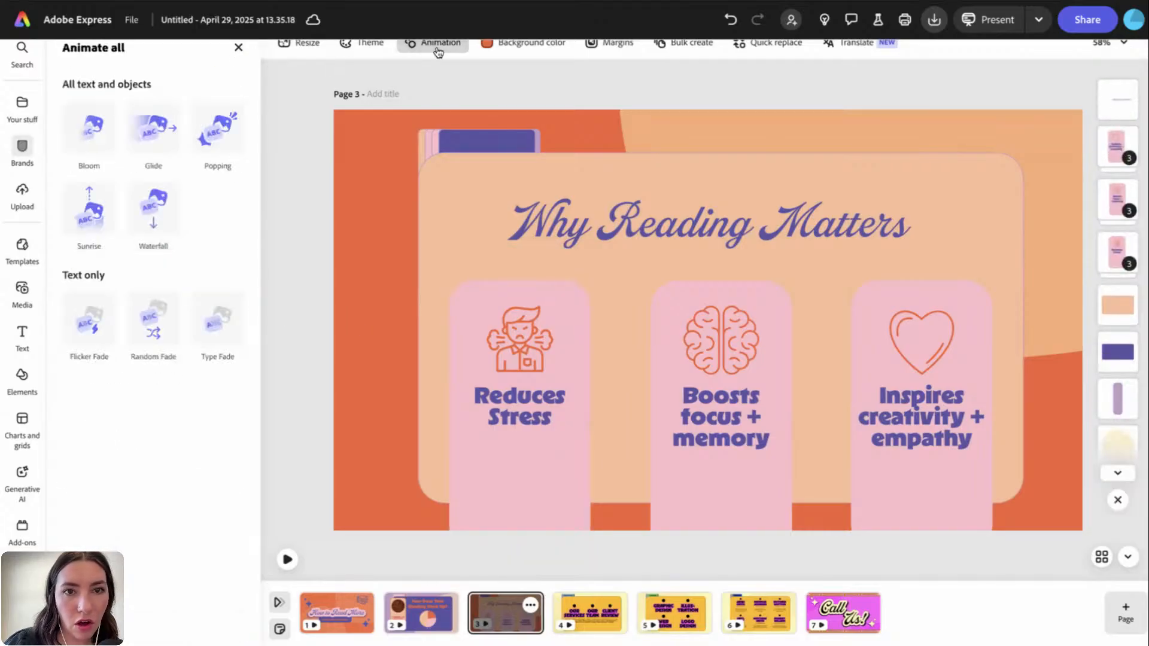
pyautogui.click(92, 144)
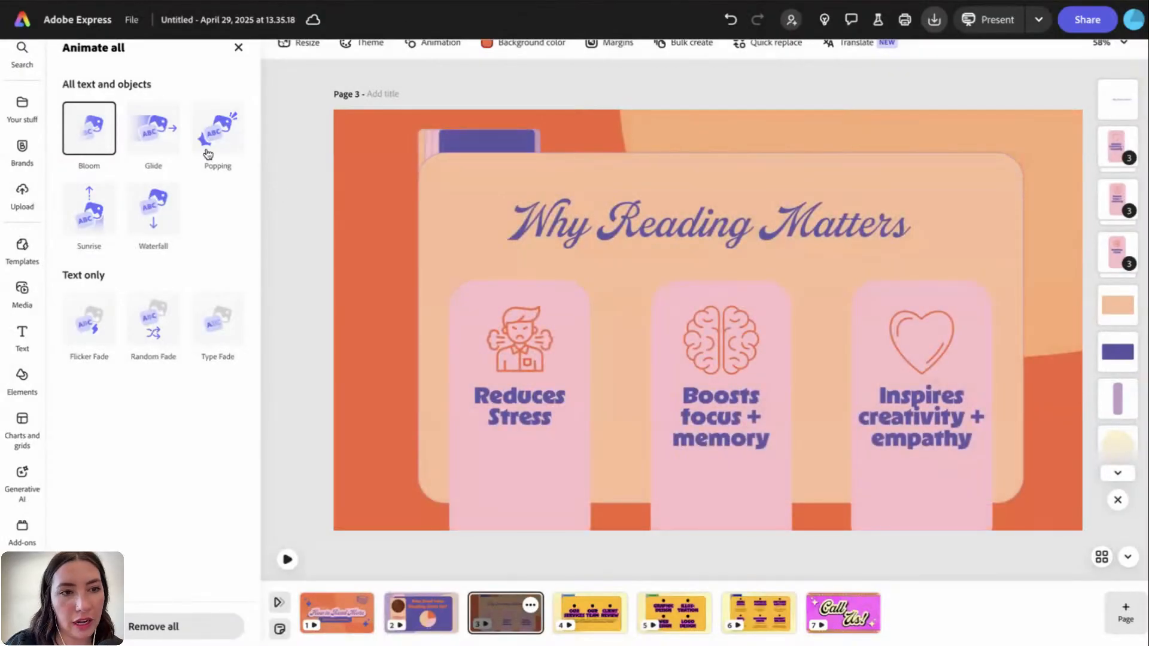
pyautogui.click(151, 132)
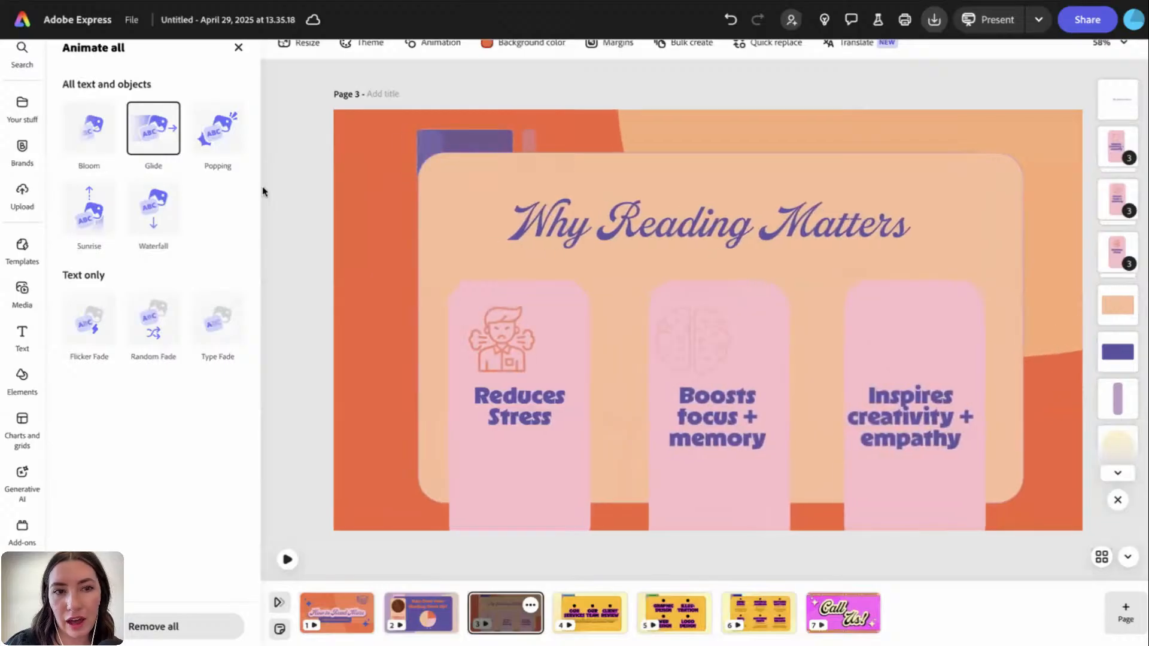
pyautogui.click(221, 143)
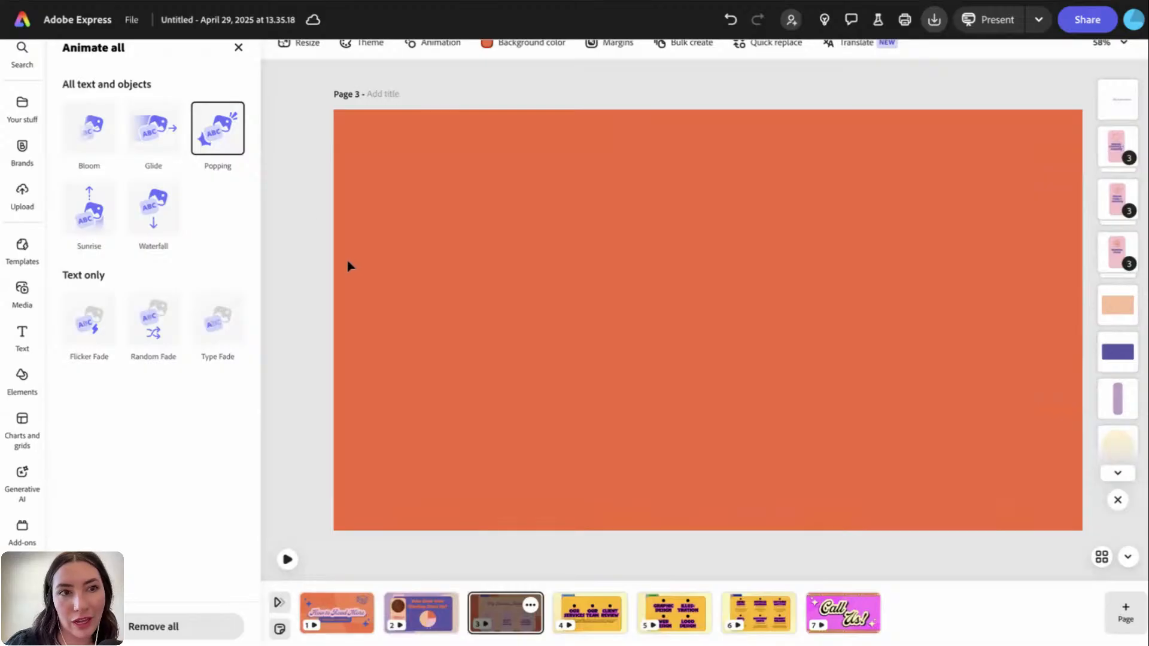
pyautogui.click(239, 49)
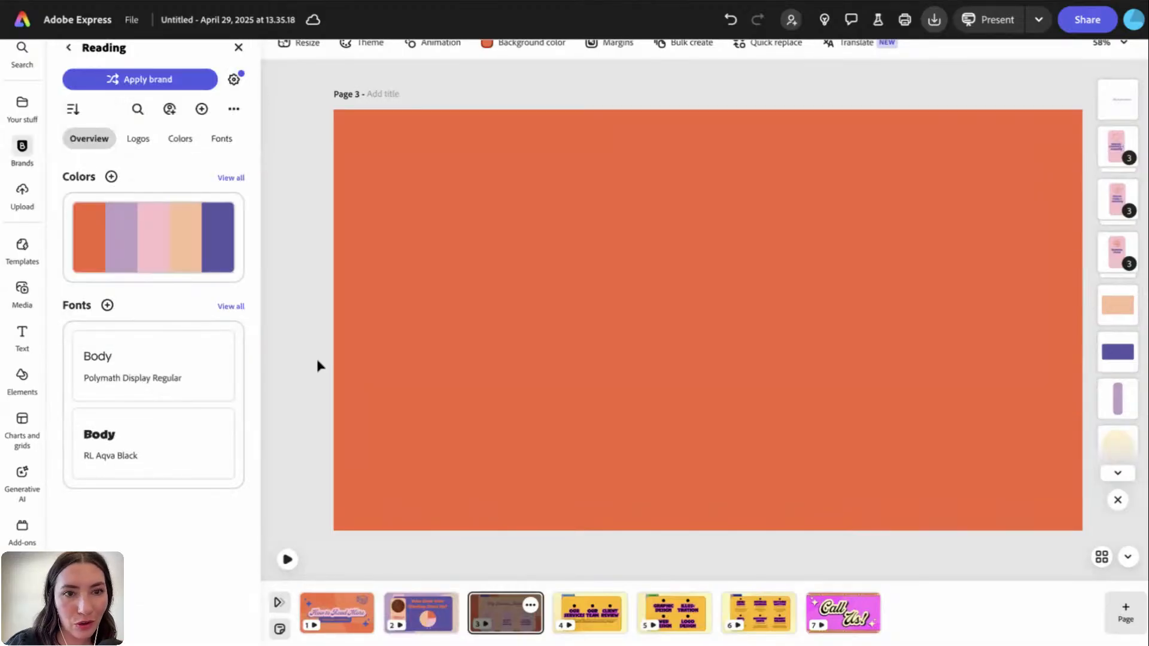
# - Look through pages 1 and 2, and play page 3 to check its animations
pyautogui.click(335, 617)
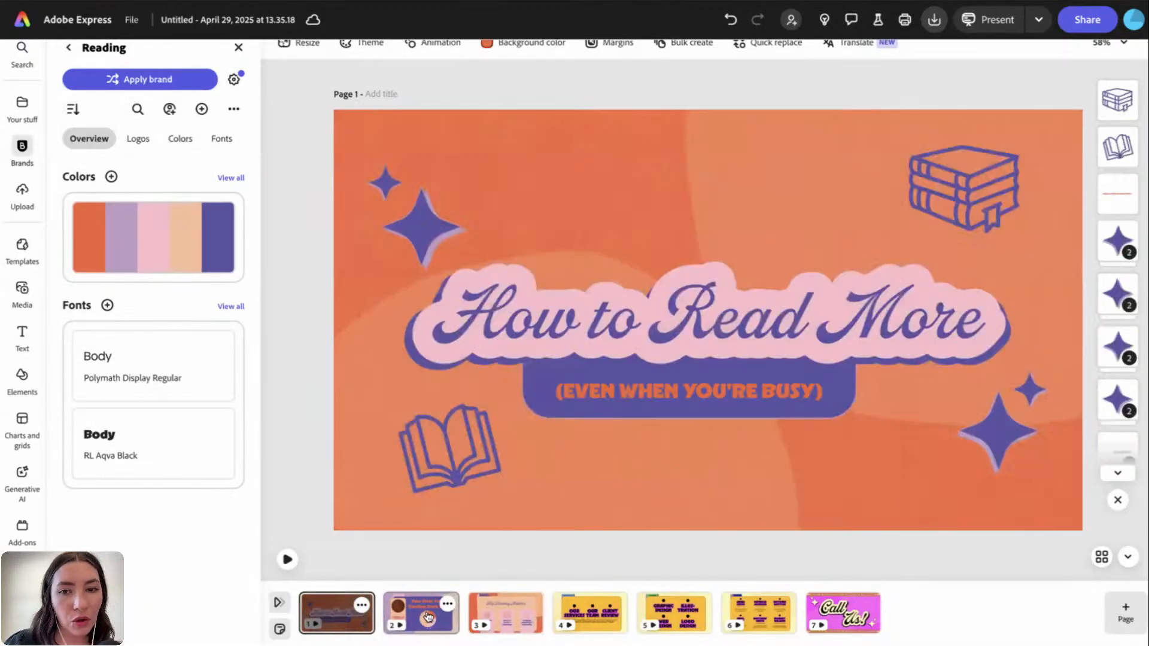
pyautogui.click(428, 617)
pyautogui.click(509, 614)
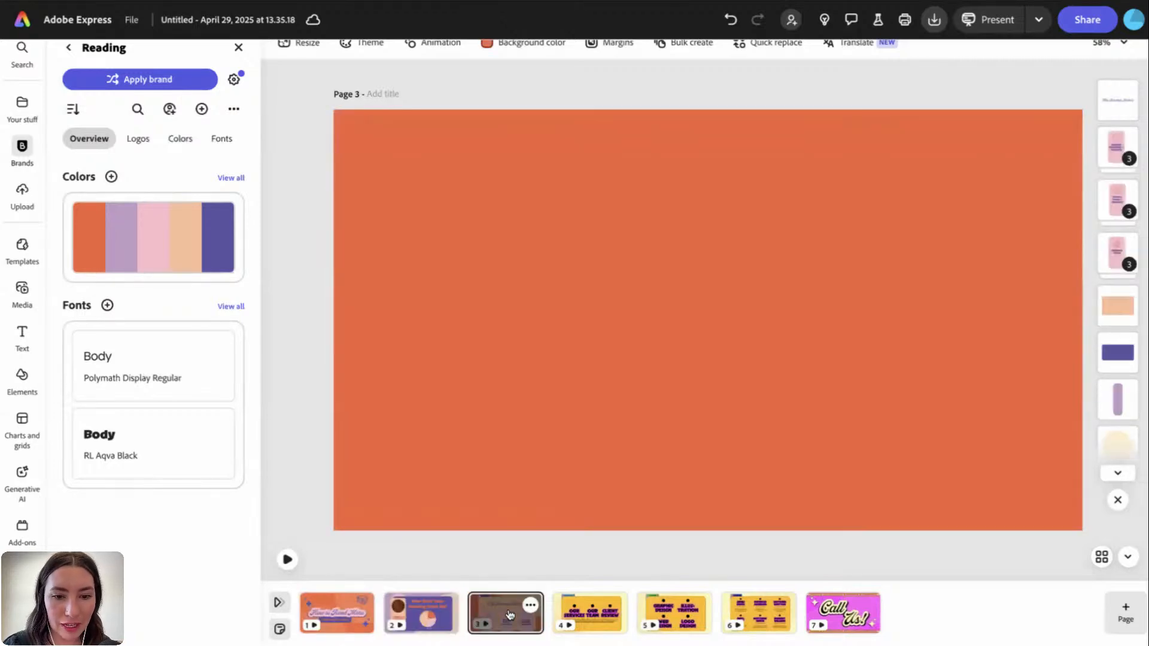
pyautogui.click(287, 562)
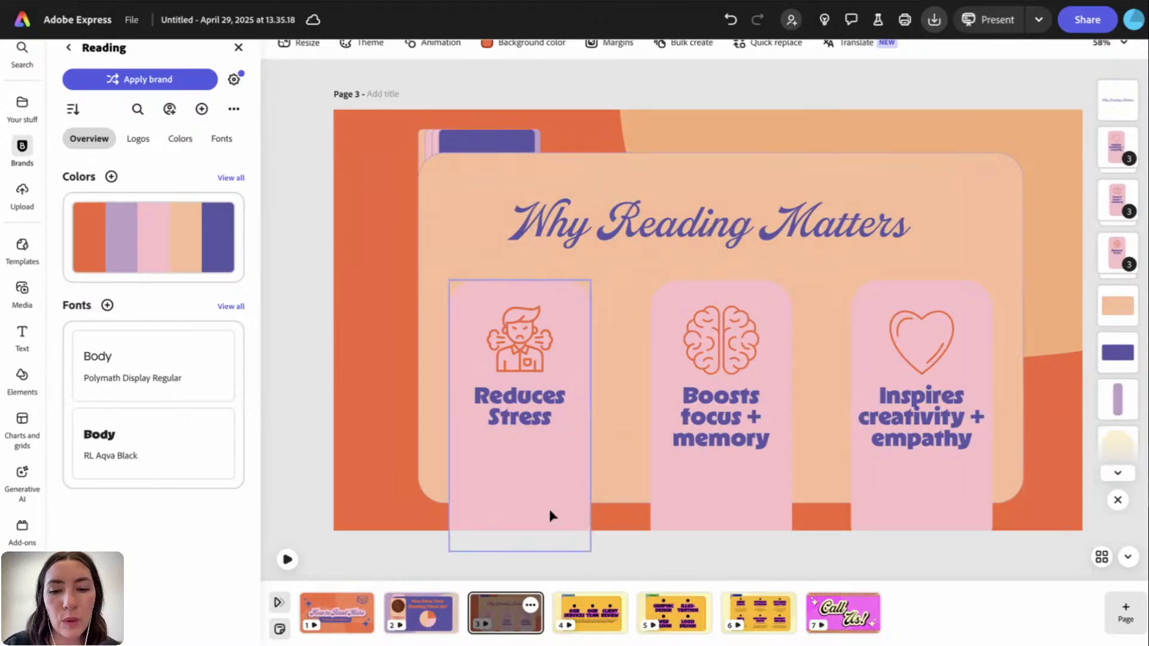
# - Compare the Push and Slide page transitions on page 3 and apply Push
pyautogui.click(277, 599)
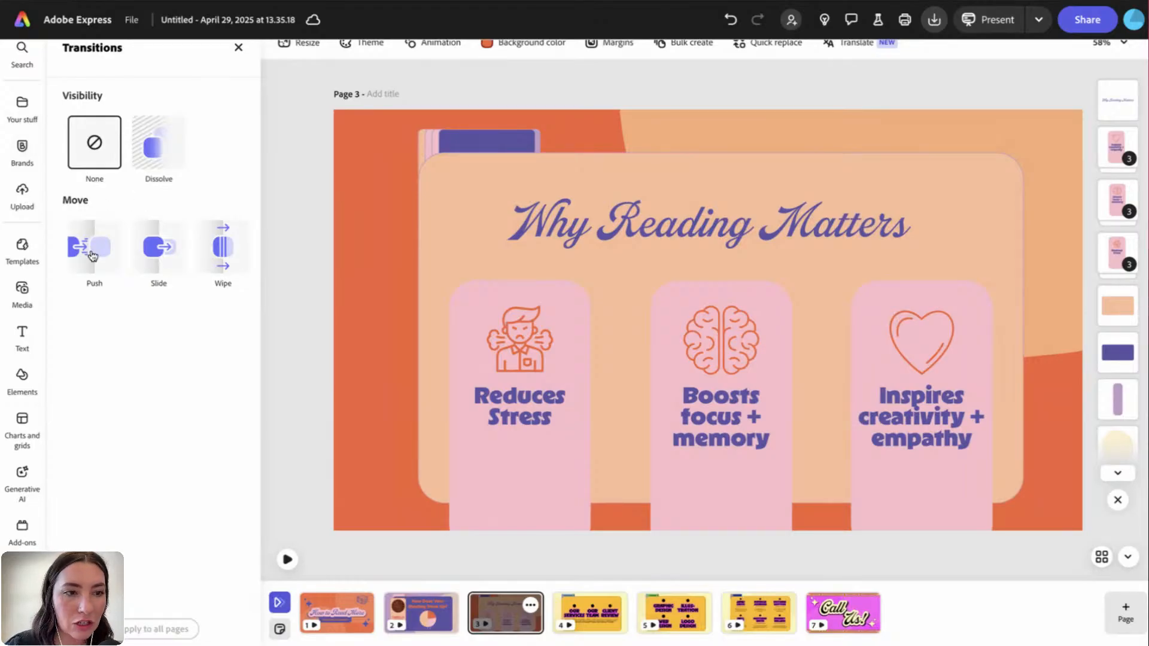
pyautogui.click(95, 254)
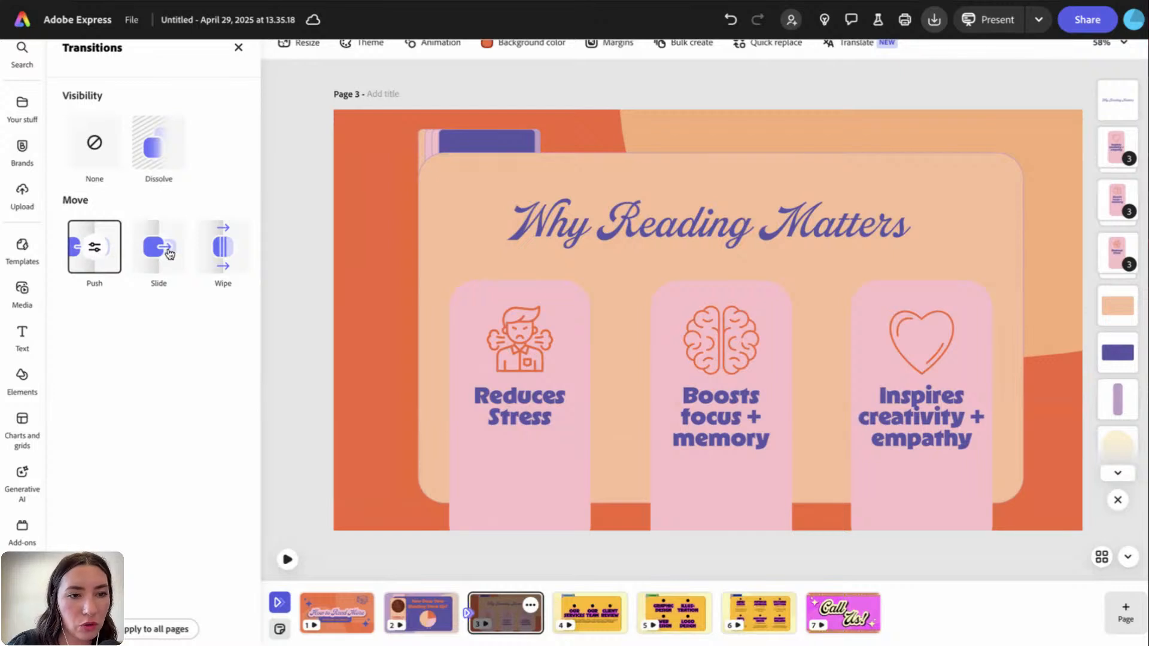
pyautogui.click(169, 254)
pyautogui.click(96, 248)
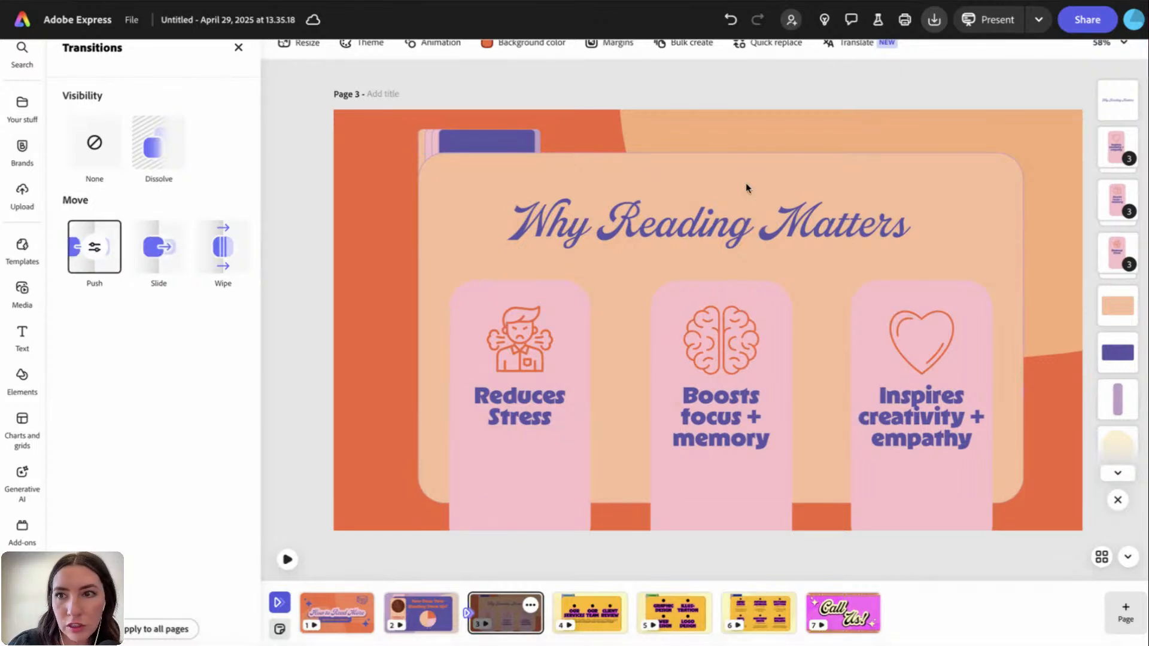
# - Present the deck from page 1 and step forward and back to check how the pages change
pyautogui.click(344, 601)
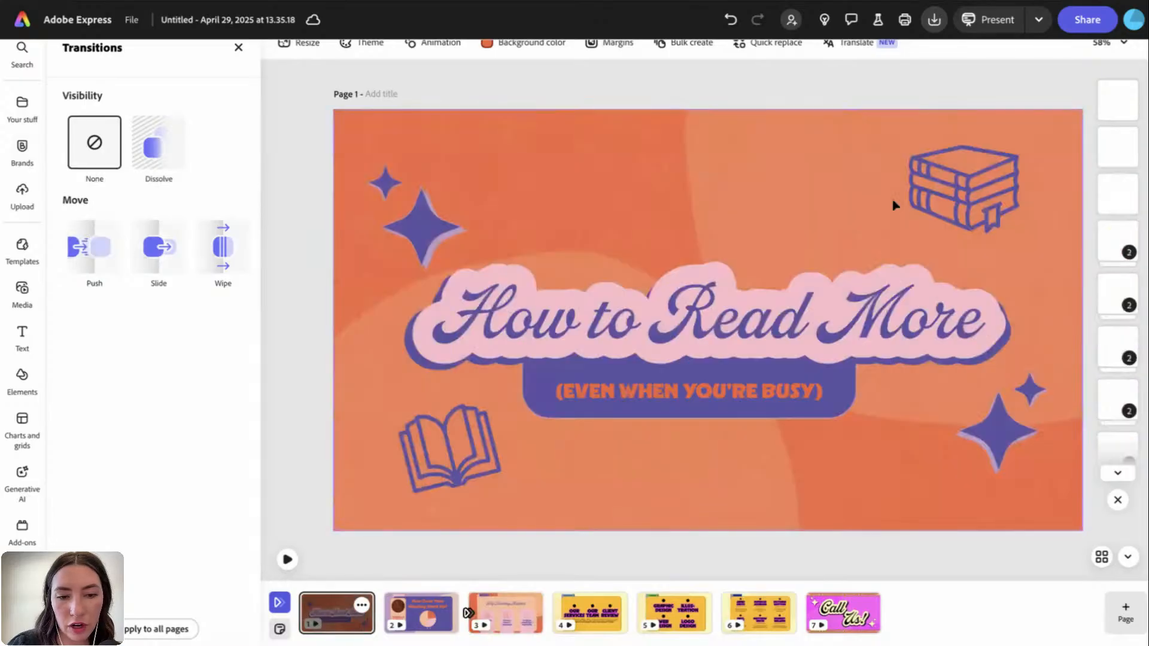
pyautogui.click(998, 19)
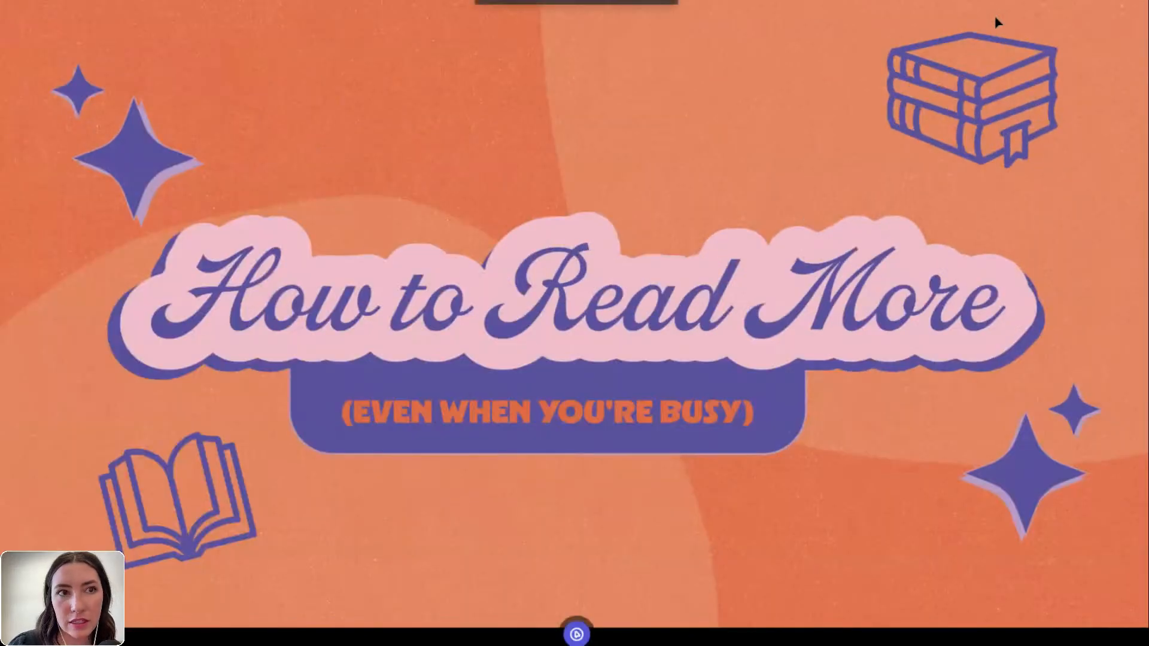
pyautogui.press('Right')
pyautogui.press('Left')
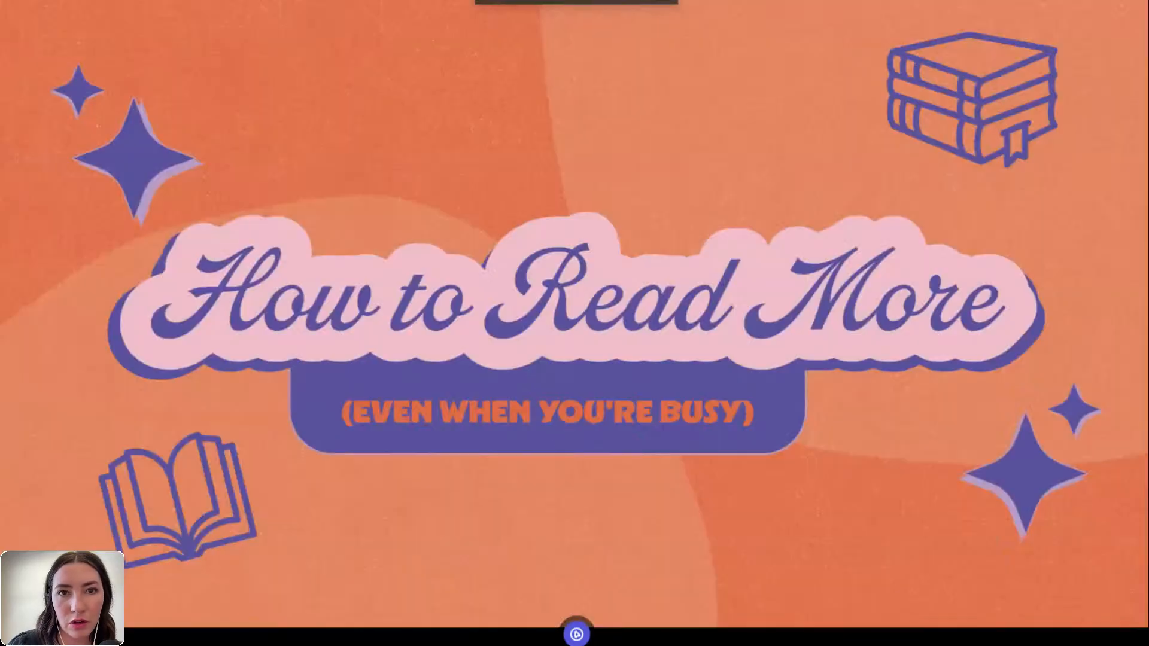
pyautogui.press('Escape')
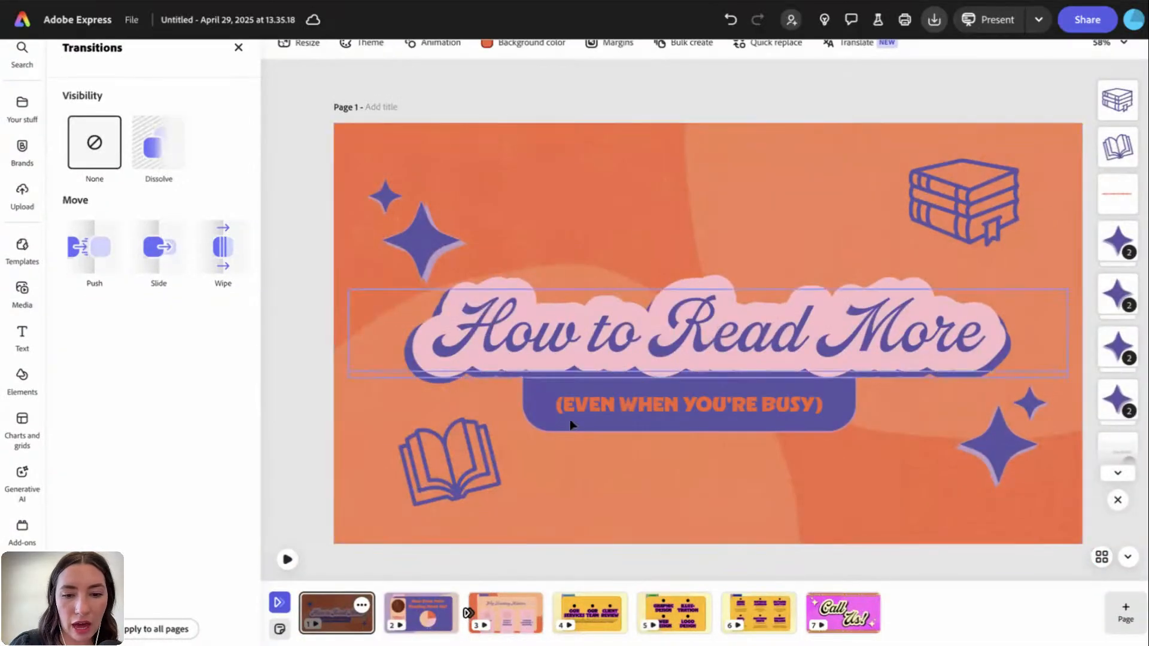
# - Give page 1 the Push transition and apply it to all pages
pyautogui.click(279, 610)
pyautogui.click(278, 603)
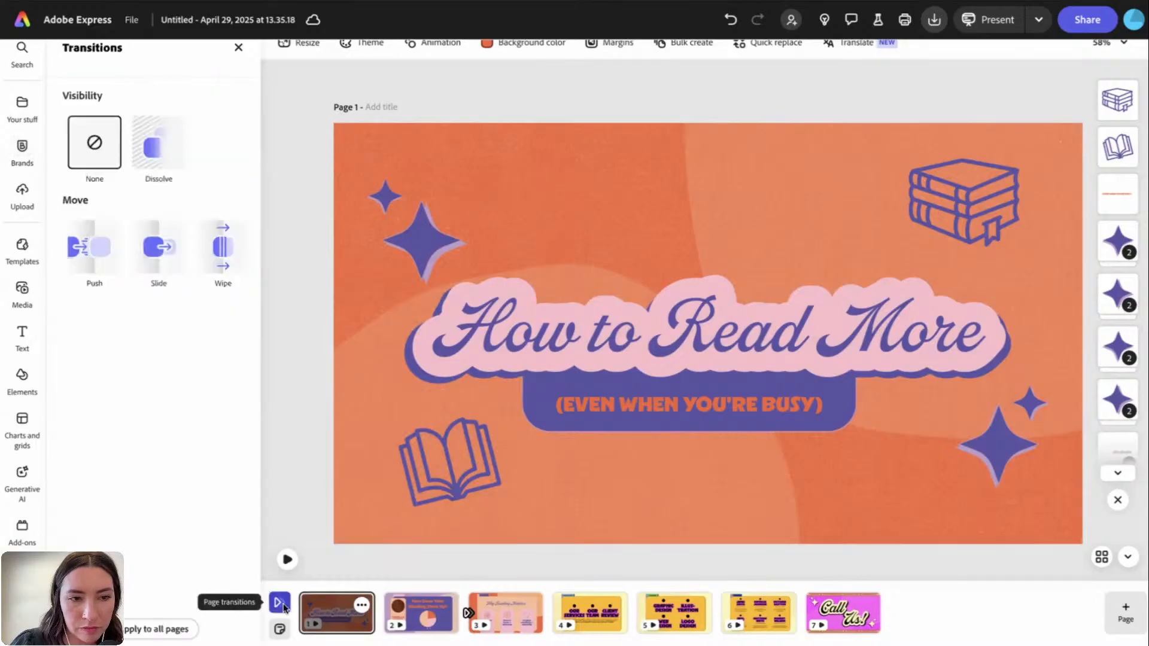
pyautogui.click(95, 246)
pyautogui.click(161, 630)
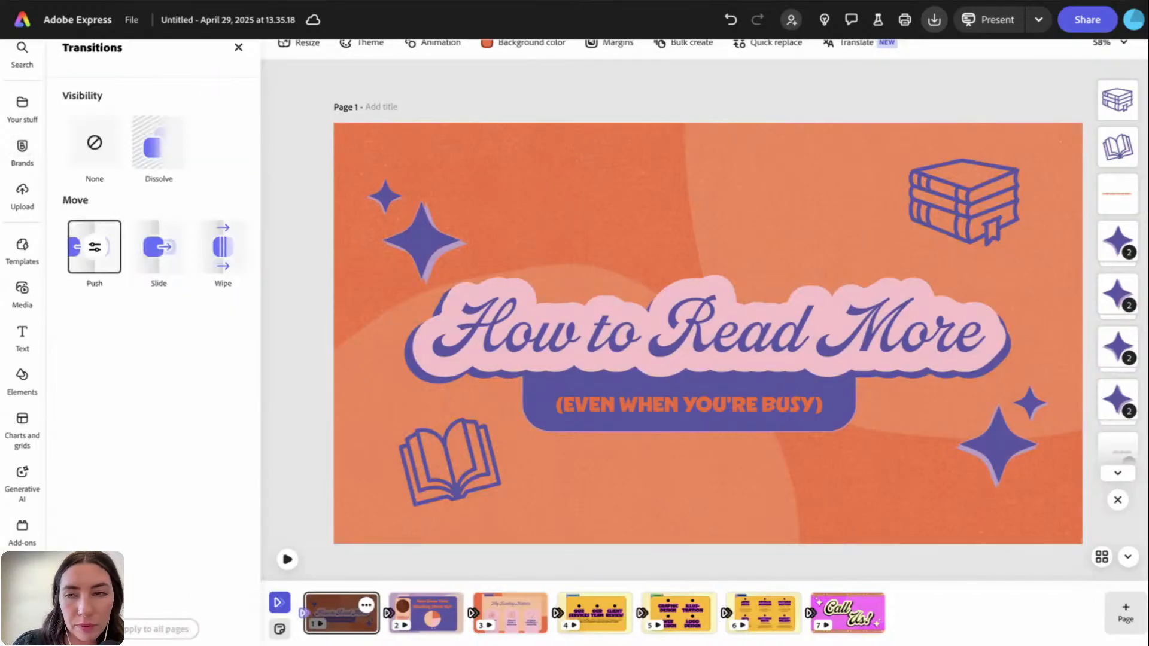
# - Present the deck from page 1 through page 3 to check the page transitions
pyautogui.click(988, 19)
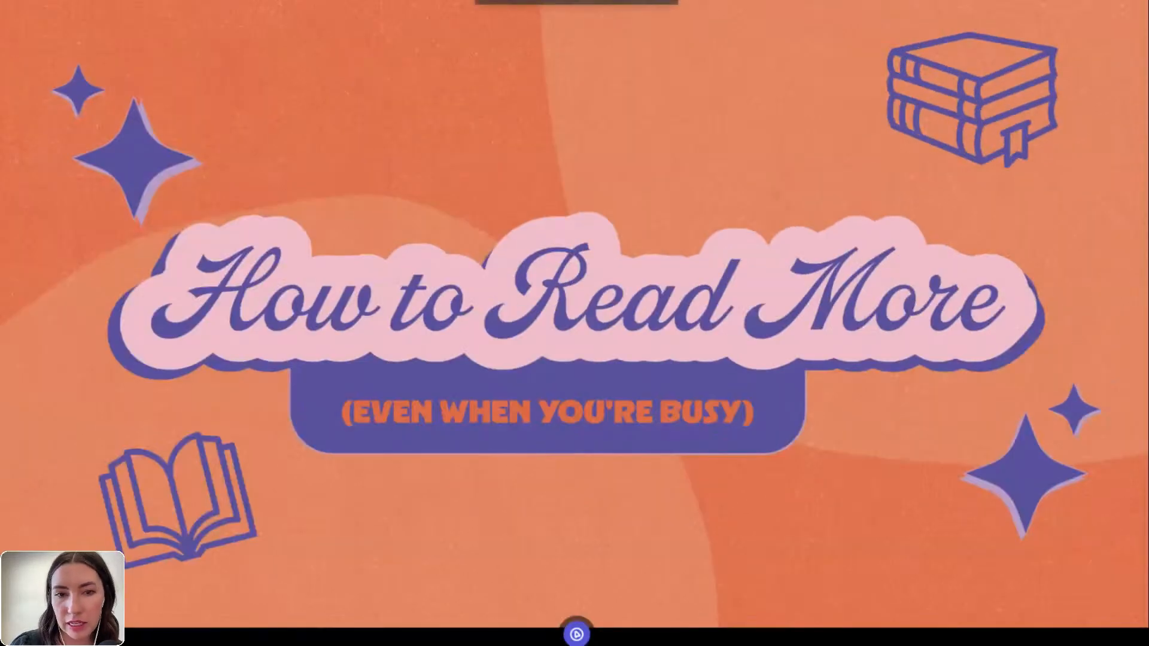
pyautogui.press('Right')
pyautogui.press('Right')
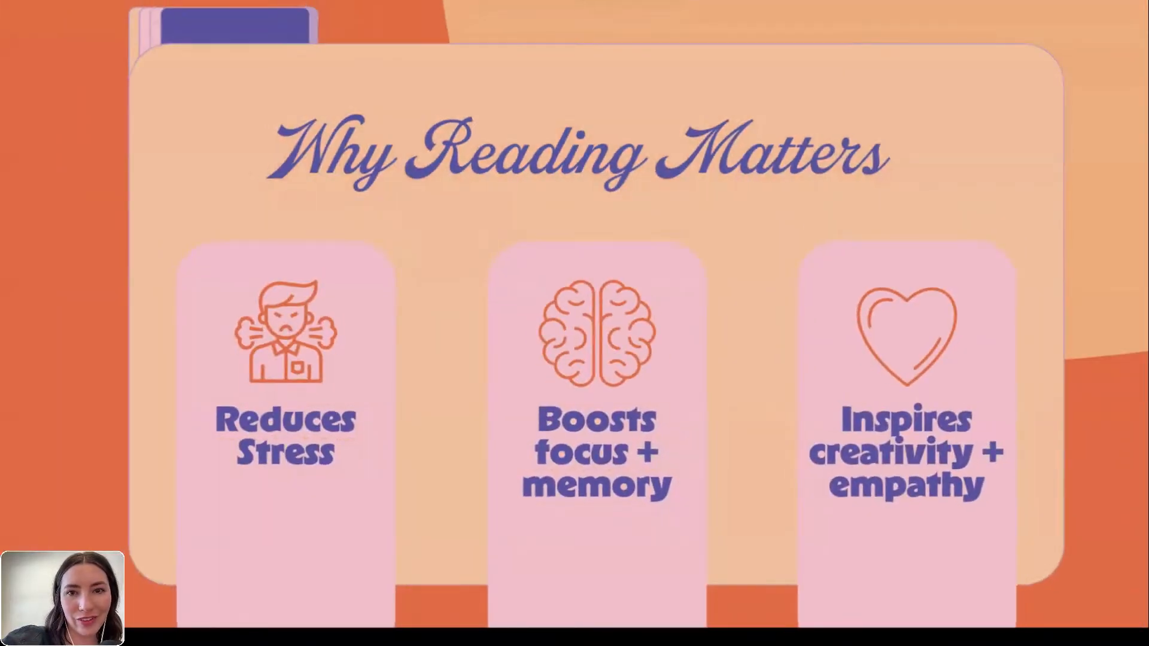
pyautogui.press('Escape')
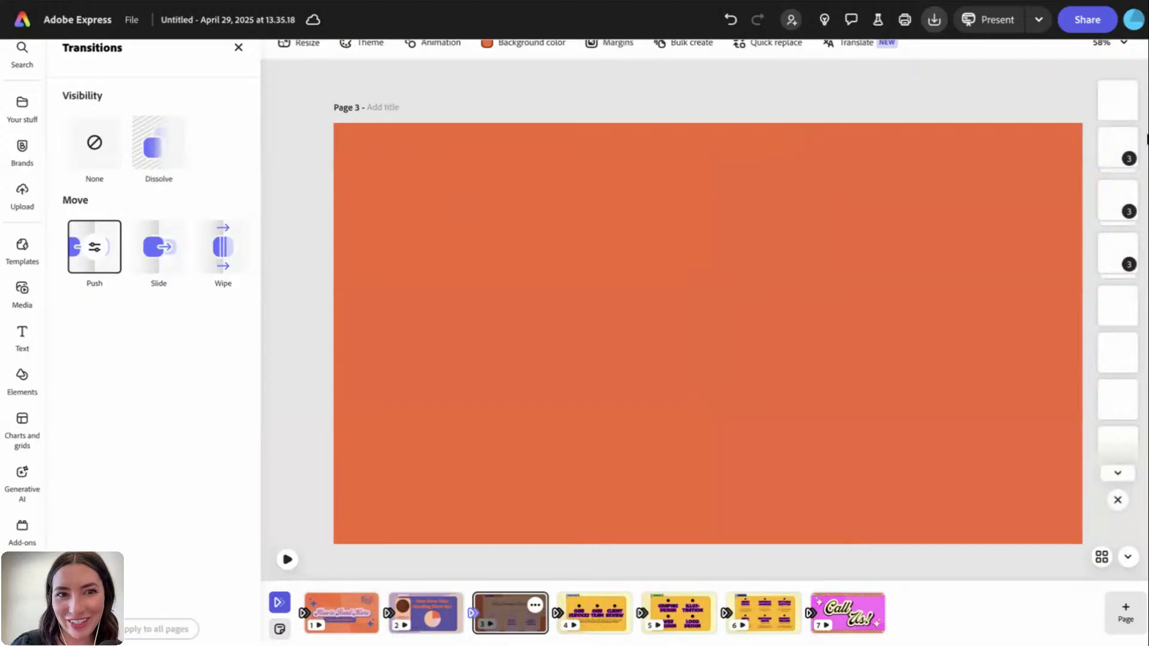
# - Record a short webcam video of the presenter and save it onto page 1
pyautogui.click(338, 610)
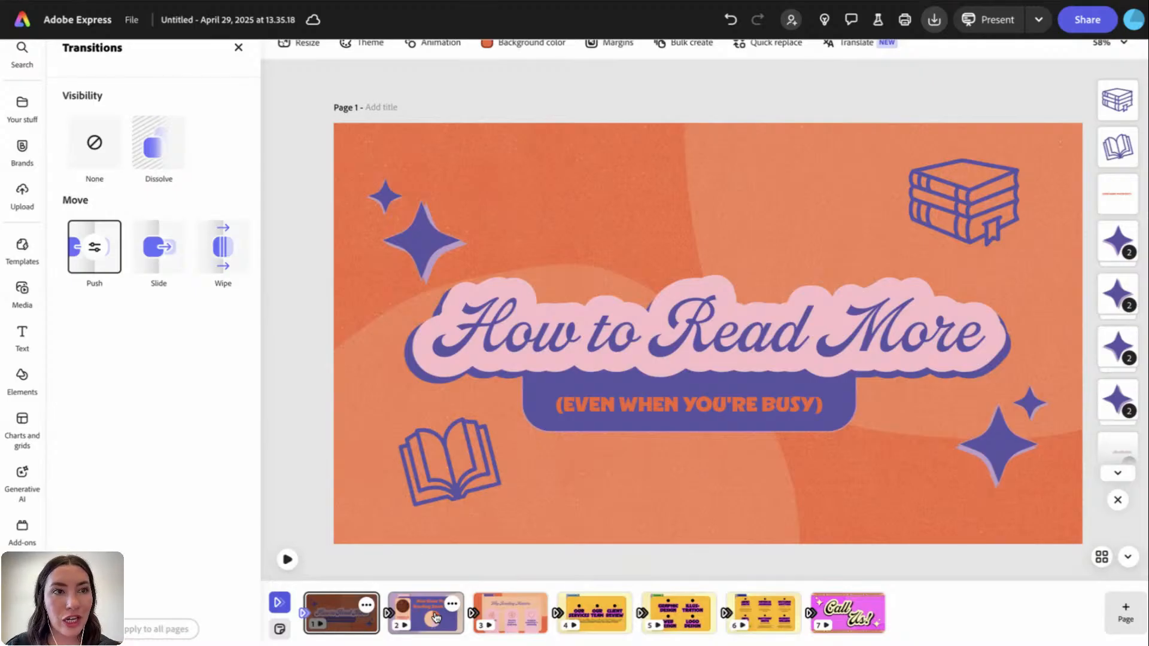
pyautogui.click(239, 48)
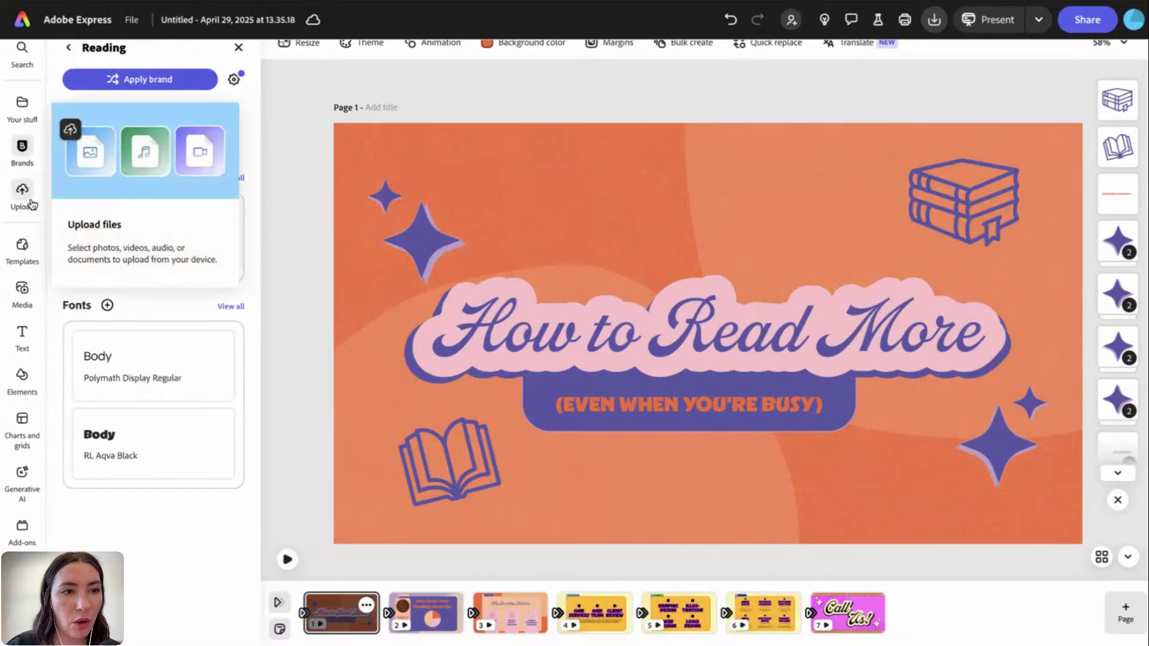
pyautogui.click(23, 289)
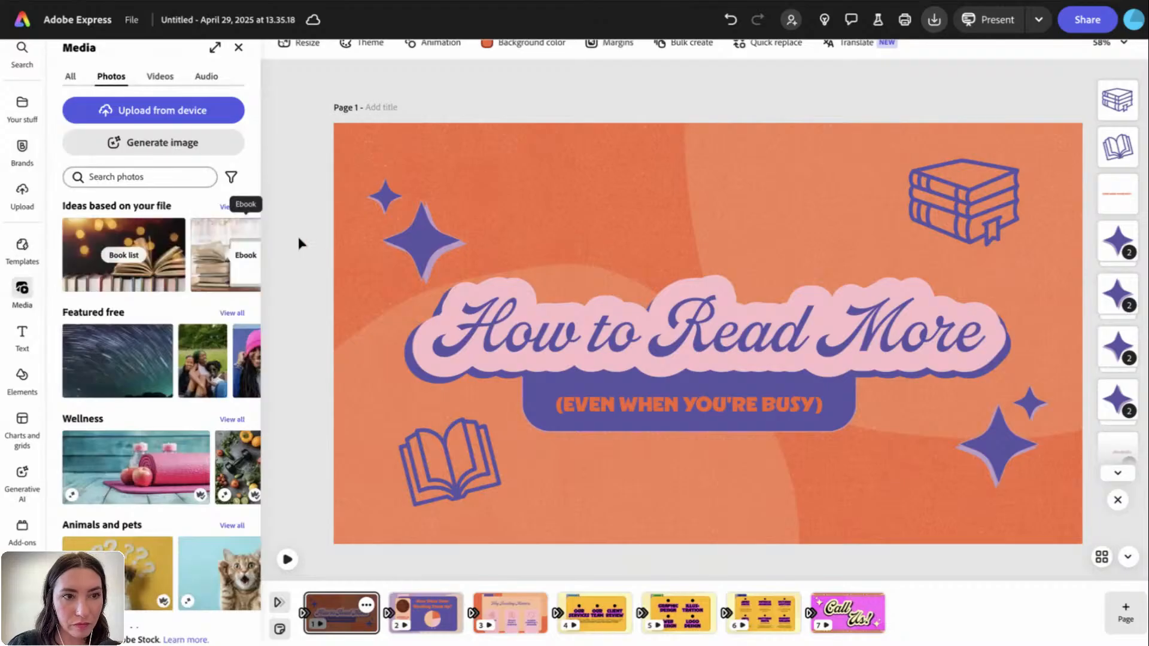
pyautogui.click(158, 78)
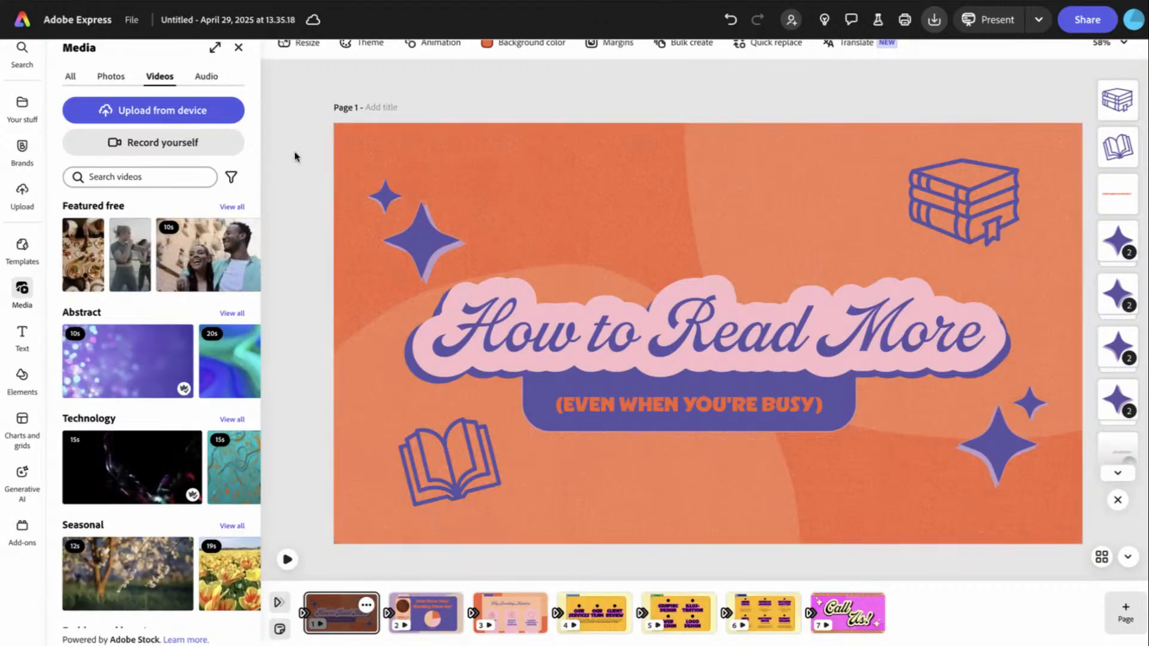
pyautogui.click(157, 148)
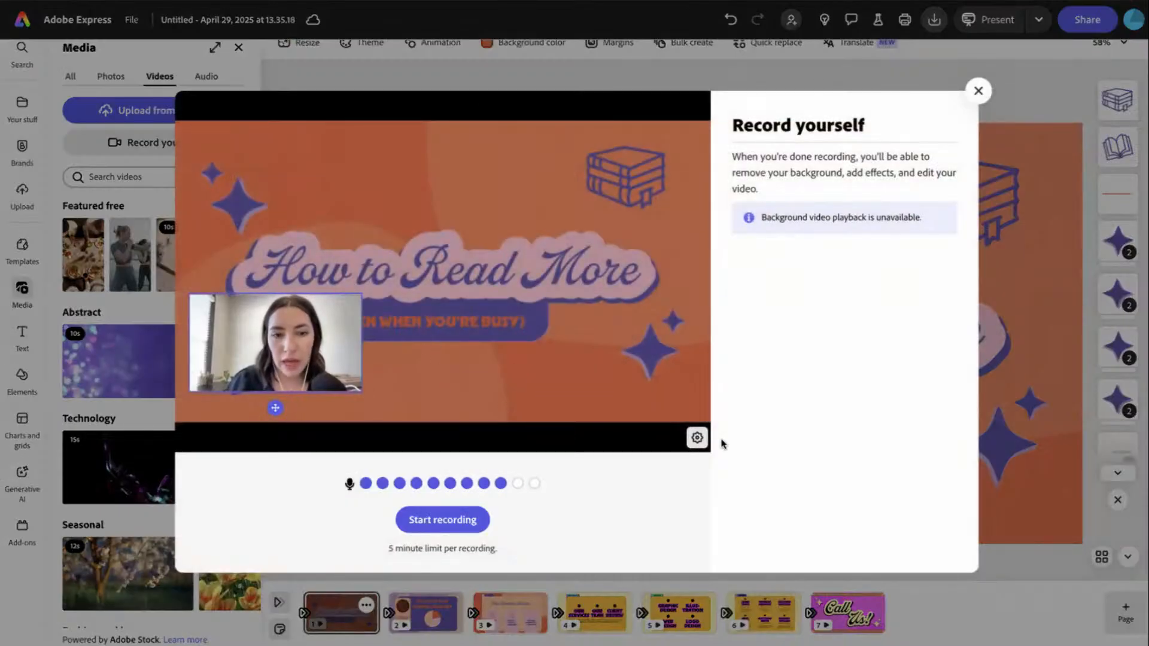
pyautogui.click(464, 520)
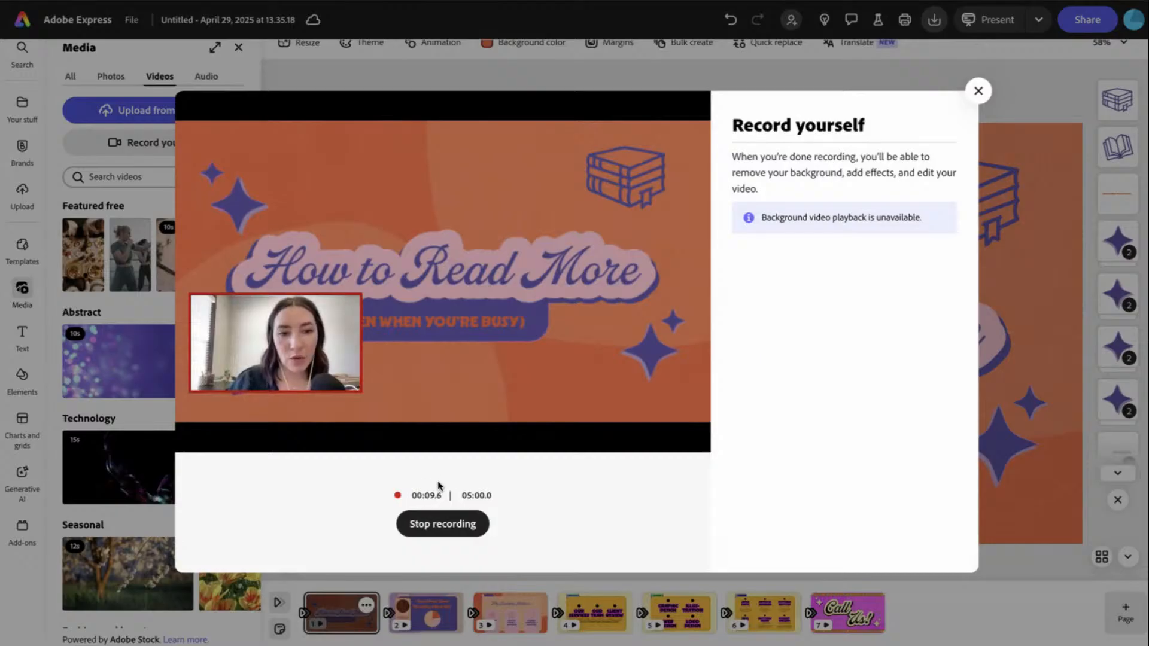
pyautogui.click(466, 525)
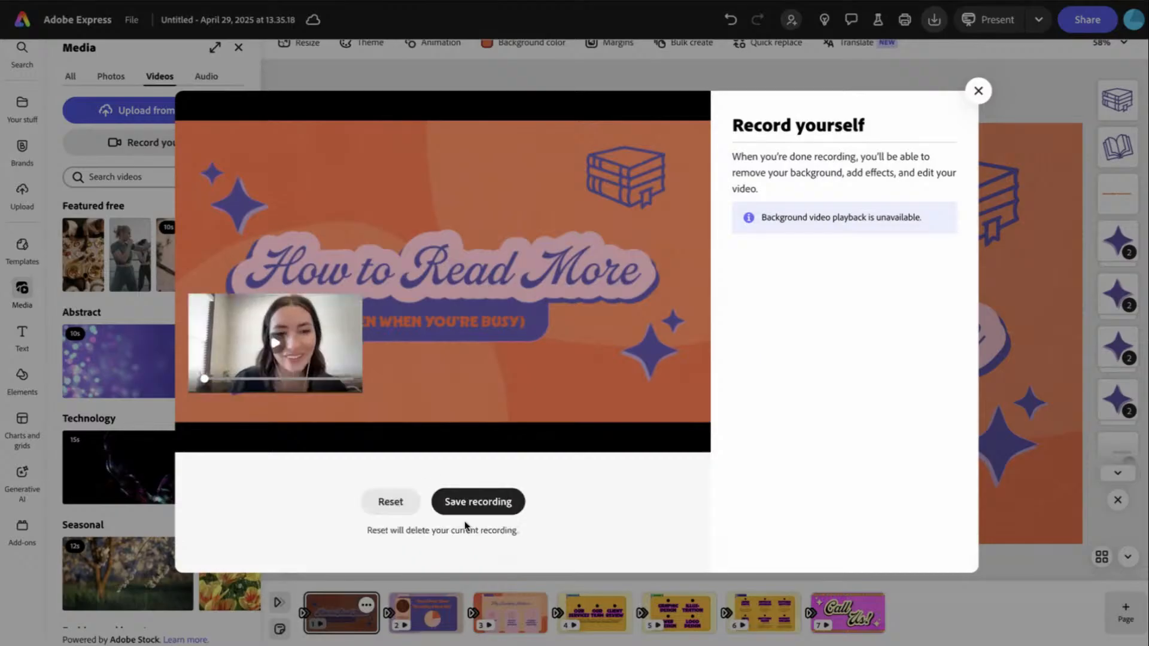
pyautogui.click(490, 507)
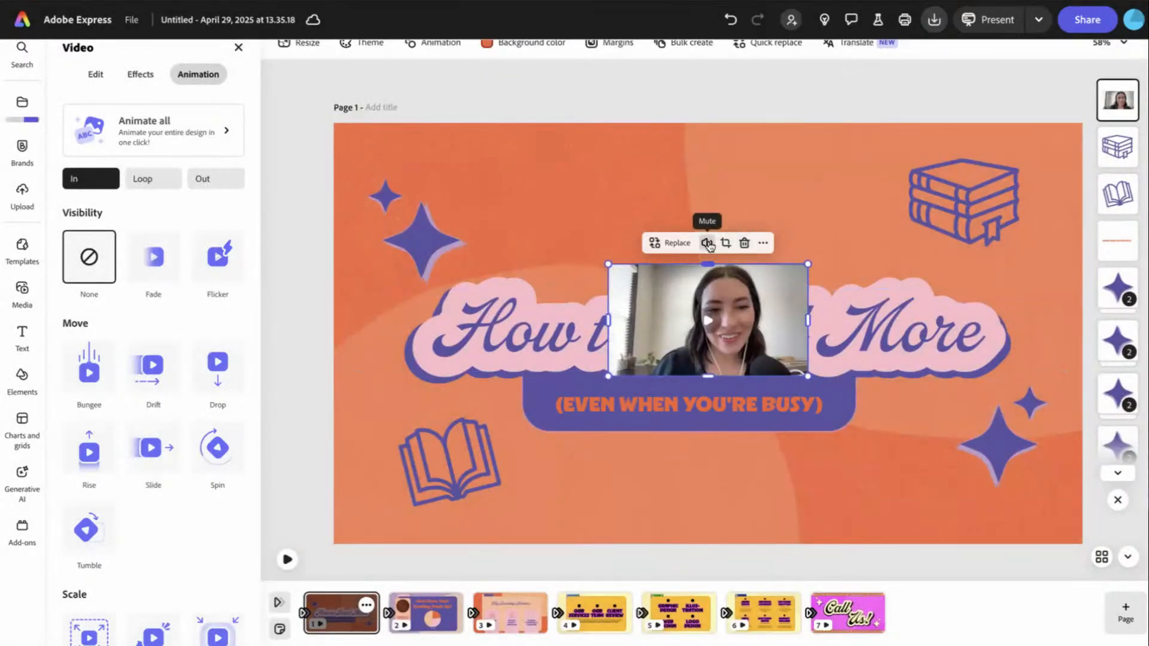
# - Mute the recorded video and move it off the title, over the open book icon
pyautogui.click(707, 243)
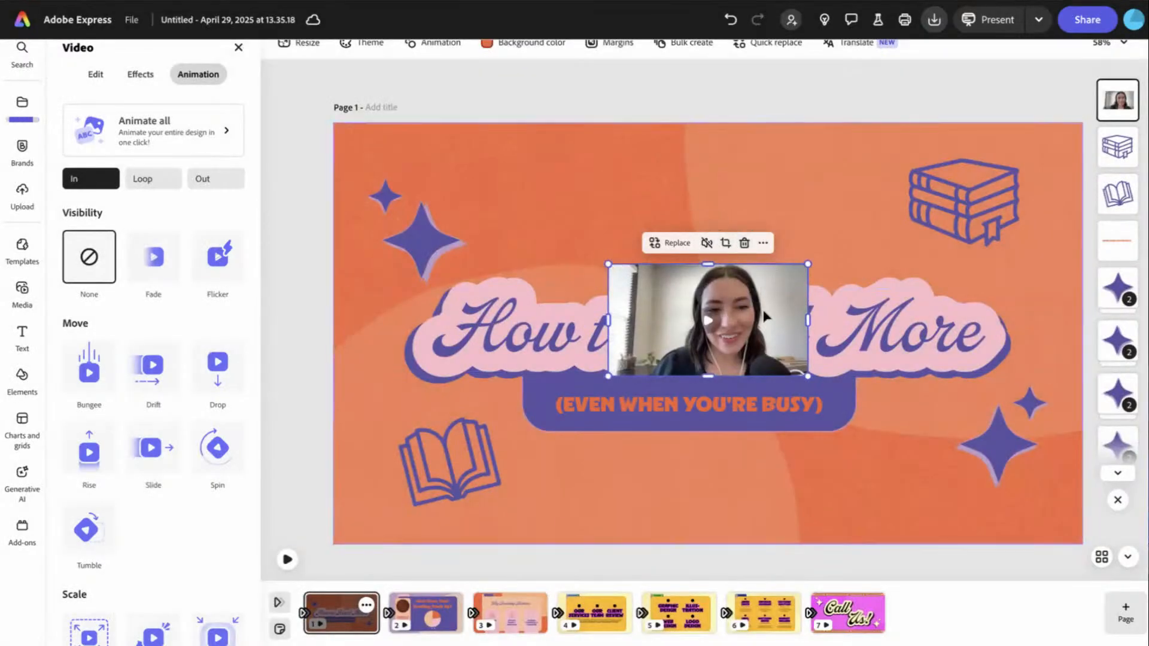
pyautogui.moveTo(746, 324); pyautogui.dragTo(537, 438)
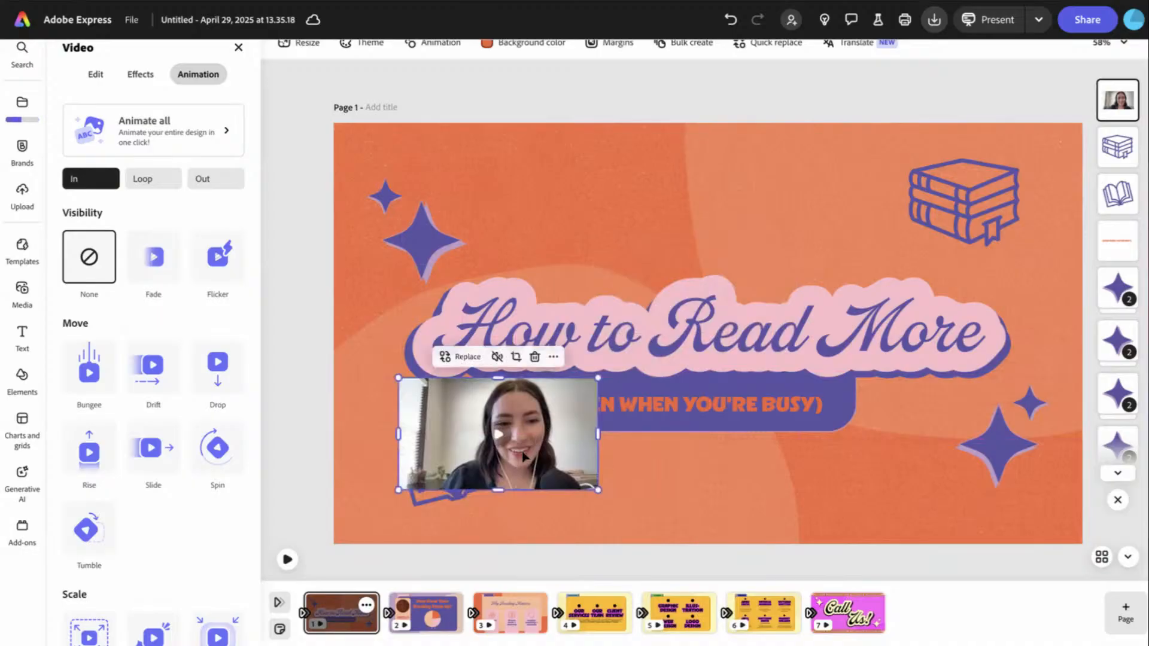
# - Narrow the recorded video by cropping its sides and place it above the "How to Read More" title
pyautogui.click(94, 73)
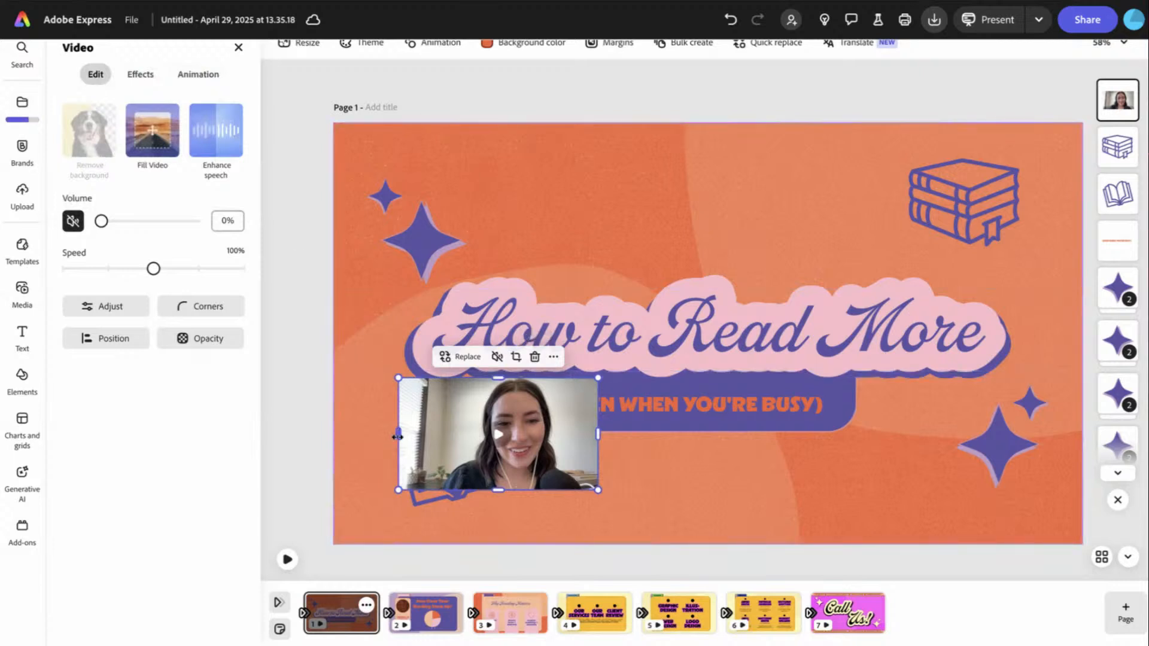
pyautogui.moveTo(395, 442); pyautogui.dragTo(449, 442)
pyautogui.moveTo(567, 433); pyautogui.dragTo(580, 433)
pyautogui.moveTo(475, 448); pyautogui.dragTo(608, 198)
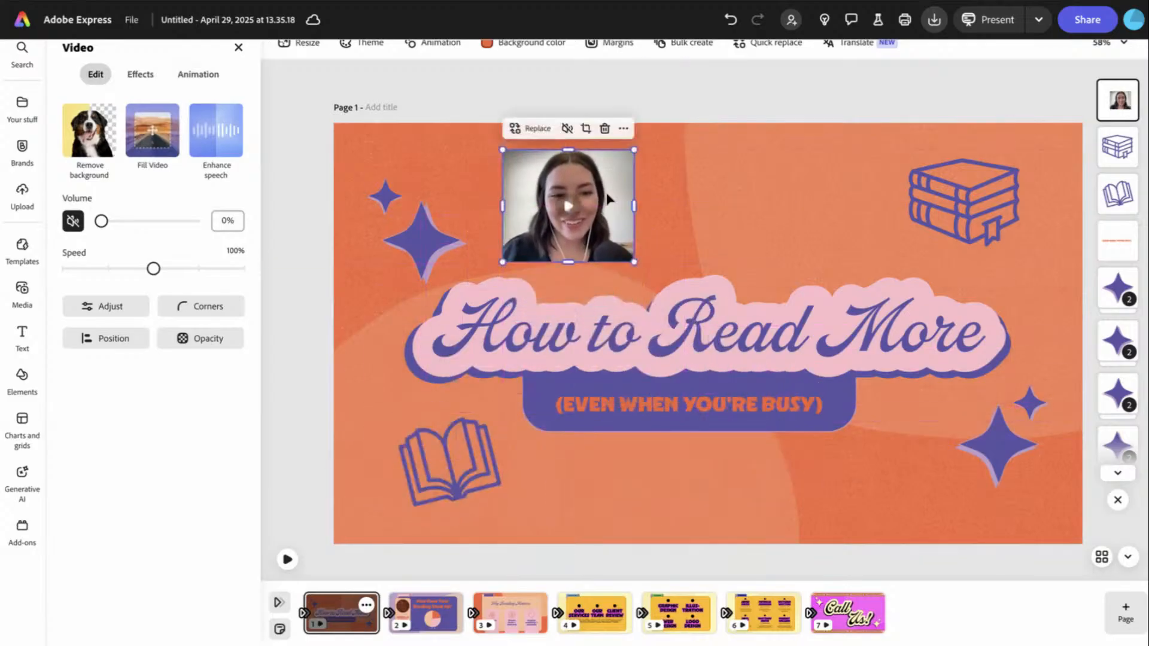
# - Remove the background from the recorded presenter video on page 1 and round its corners
pyautogui.click(102, 141)
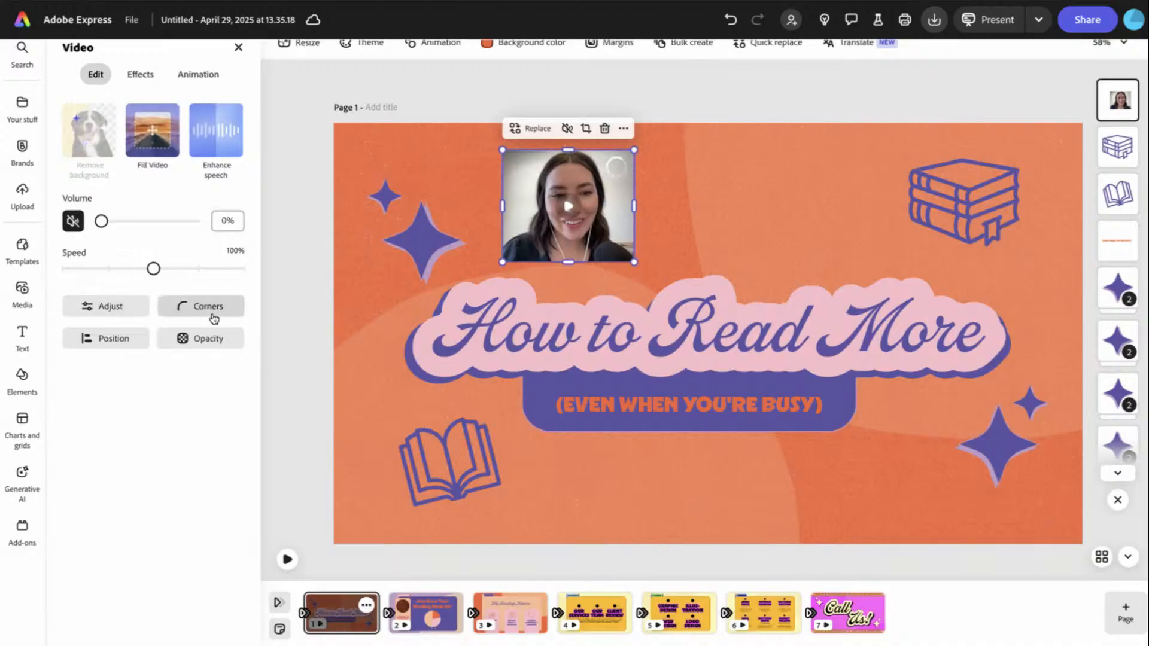
pyautogui.click(205, 307)
pyautogui.moveTo(175, 370); pyautogui.dragTo(208, 371)
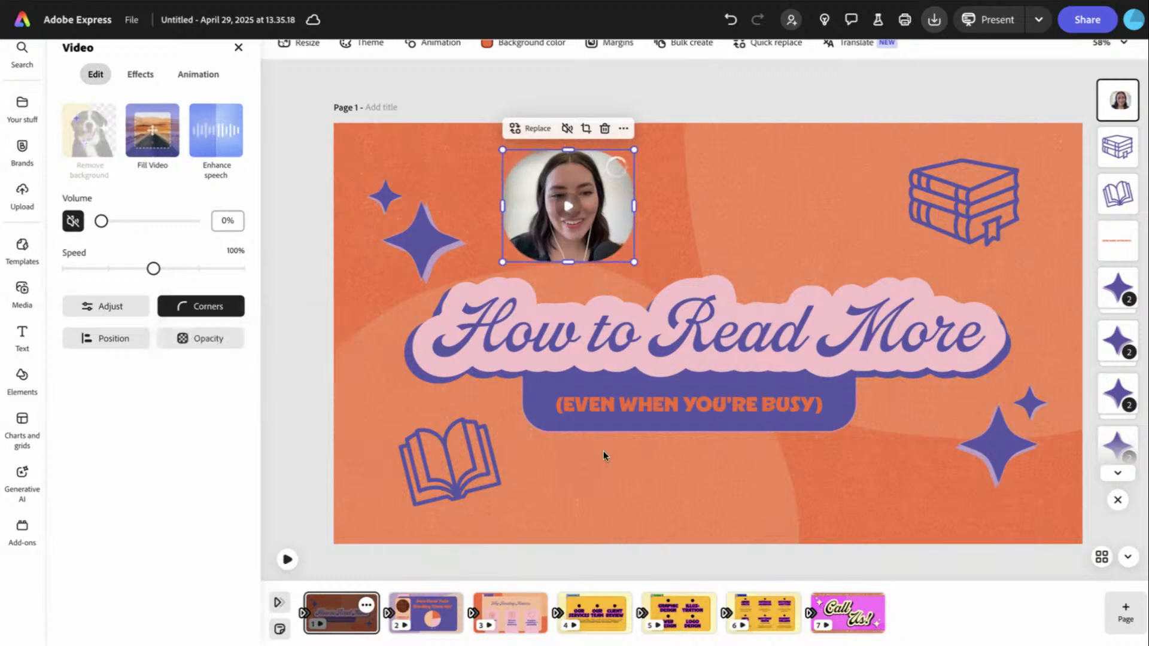
pyautogui.click(857, 506)
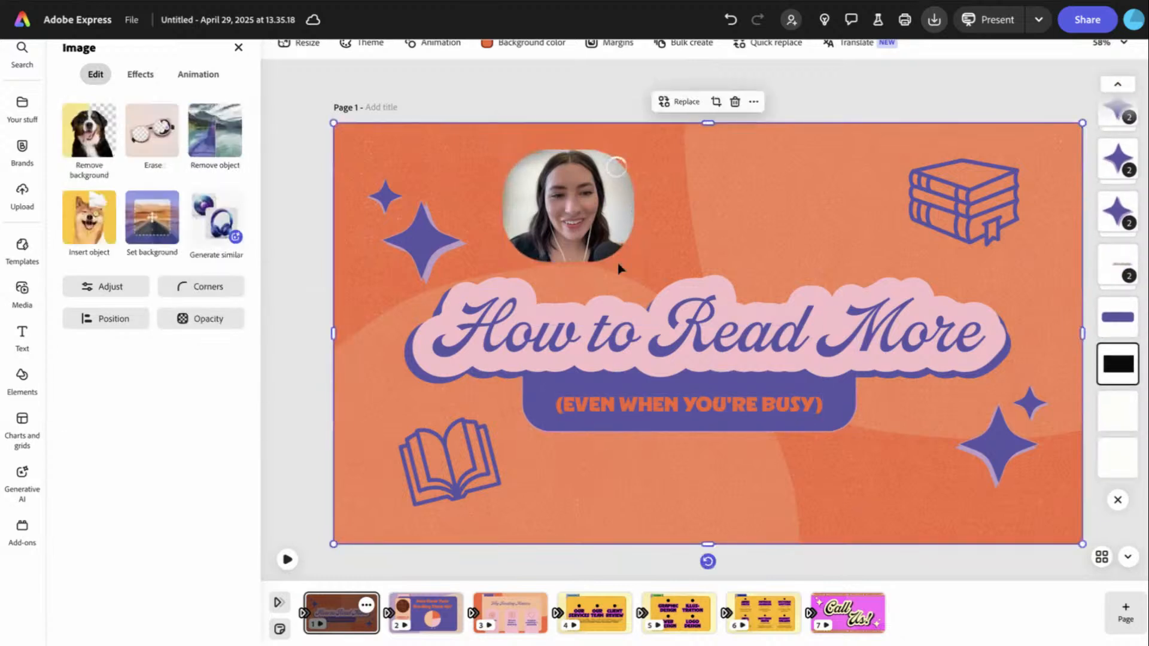
pyautogui.click(623, 218)
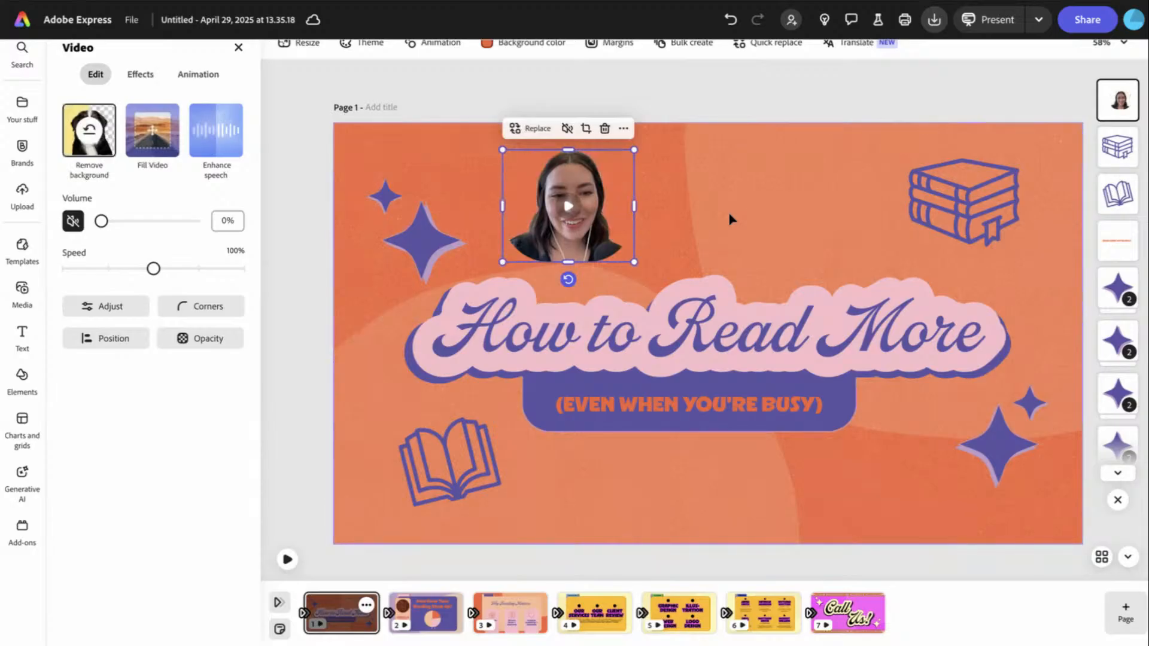
# - Lower the presenter video to just above the title's upper edge and present page 1 to check how it plays
pyautogui.moveTo(565, 230); pyautogui.dragTo(657, 202)
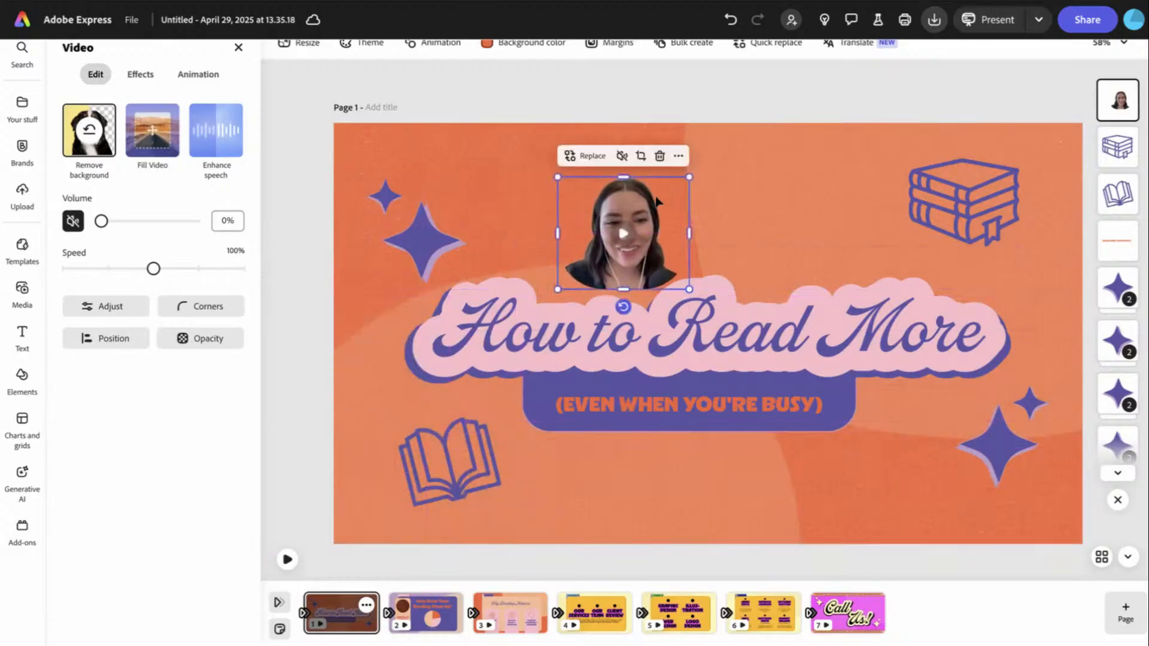
pyautogui.click(990, 20)
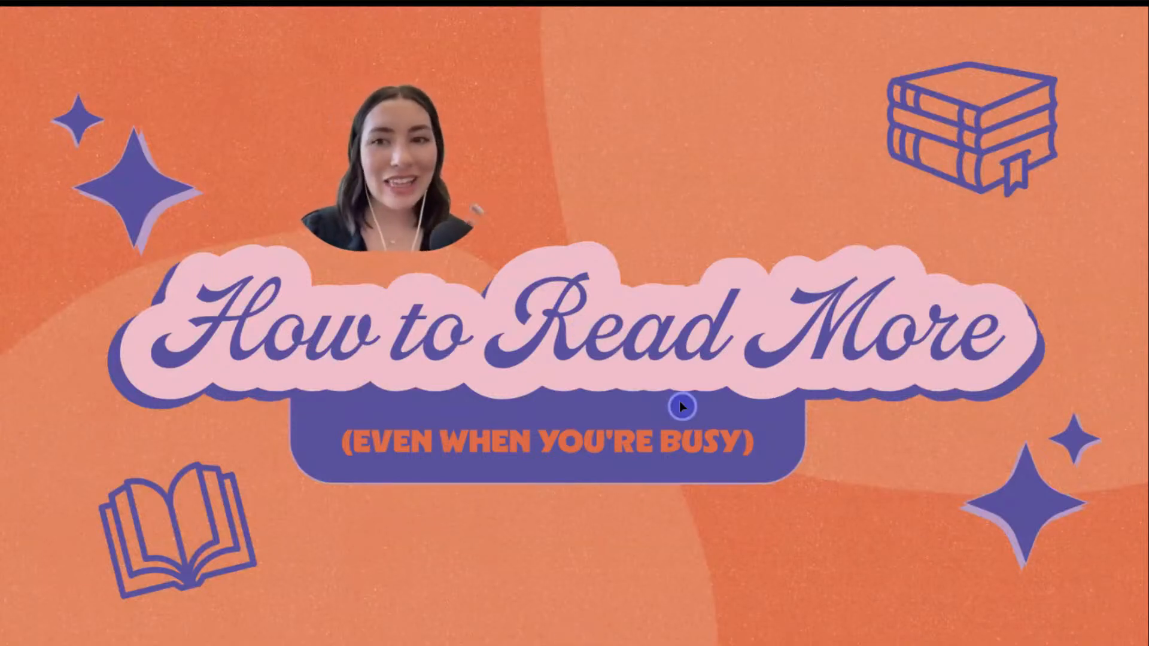
pyautogui.press('Escape')
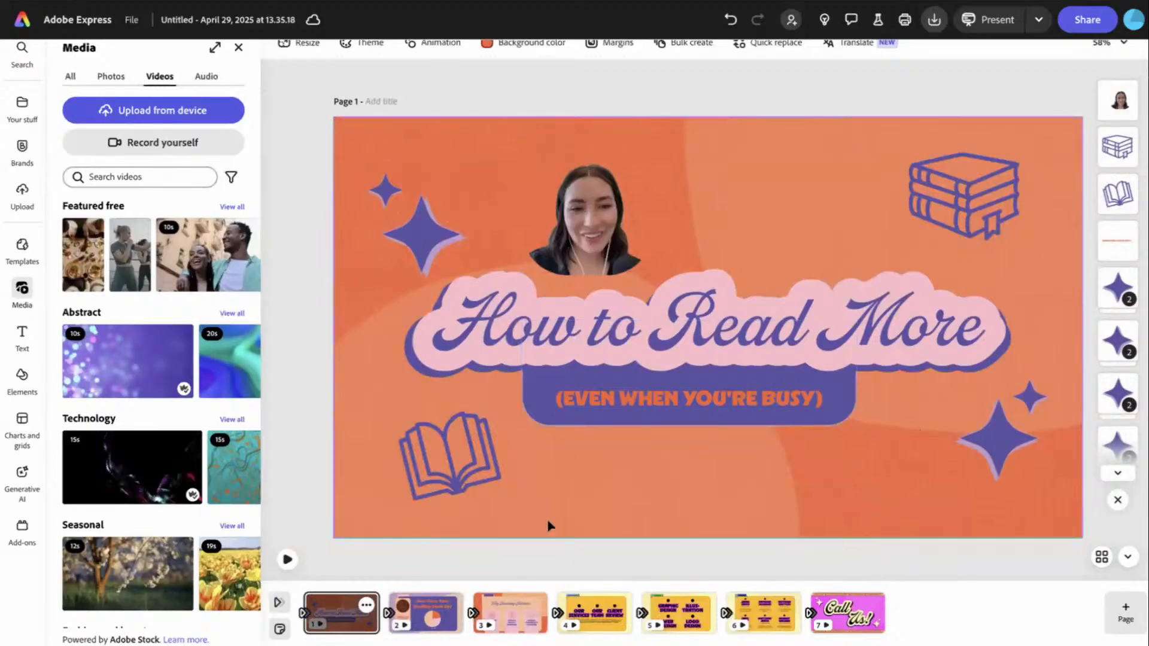
# - Apply the Reading brand color theme to page 4 and shuffle its colors to get a pink card on an orange background
pyautogui.click(500, 595)
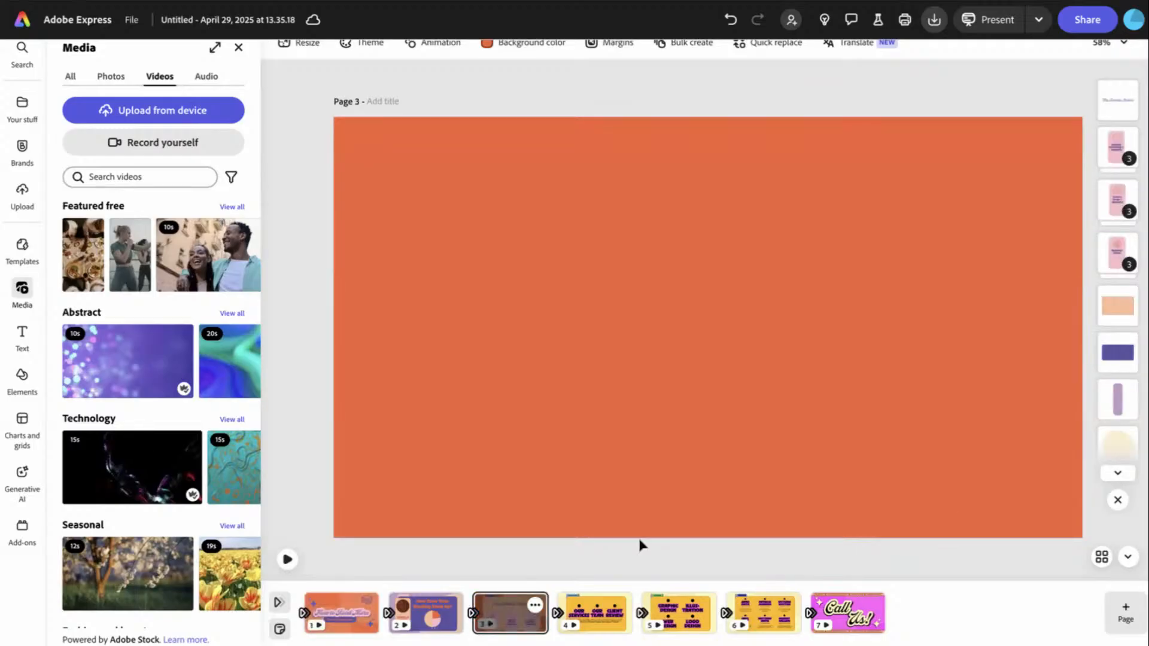
pyautogui.press('Right')
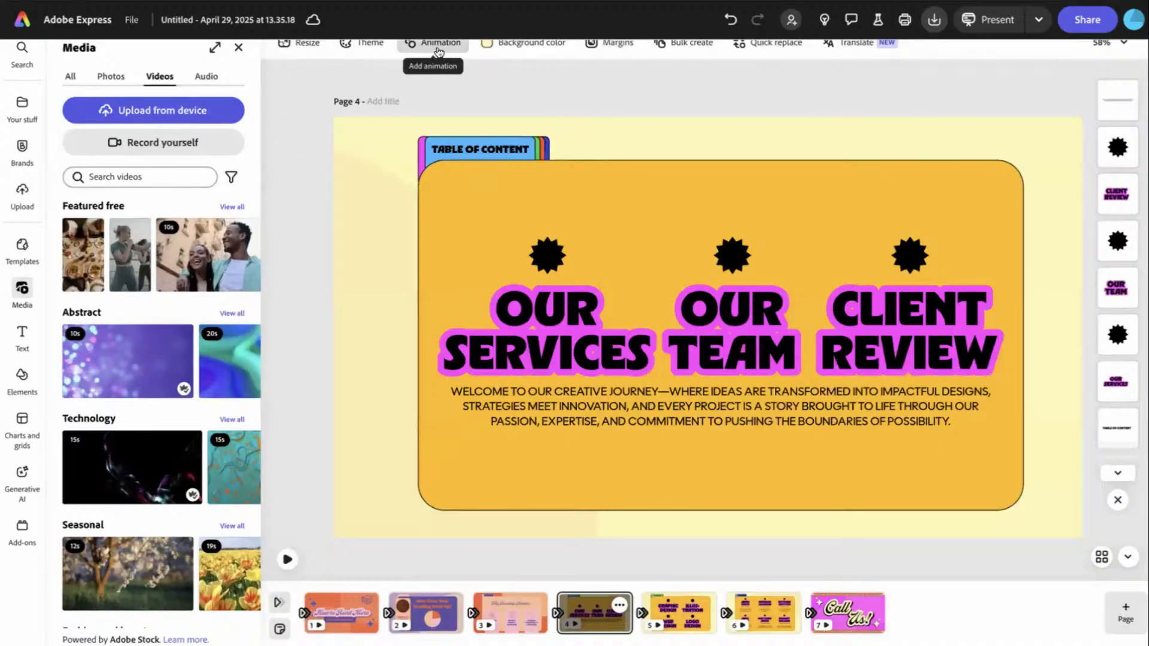
pyautogui.click(362, 43)
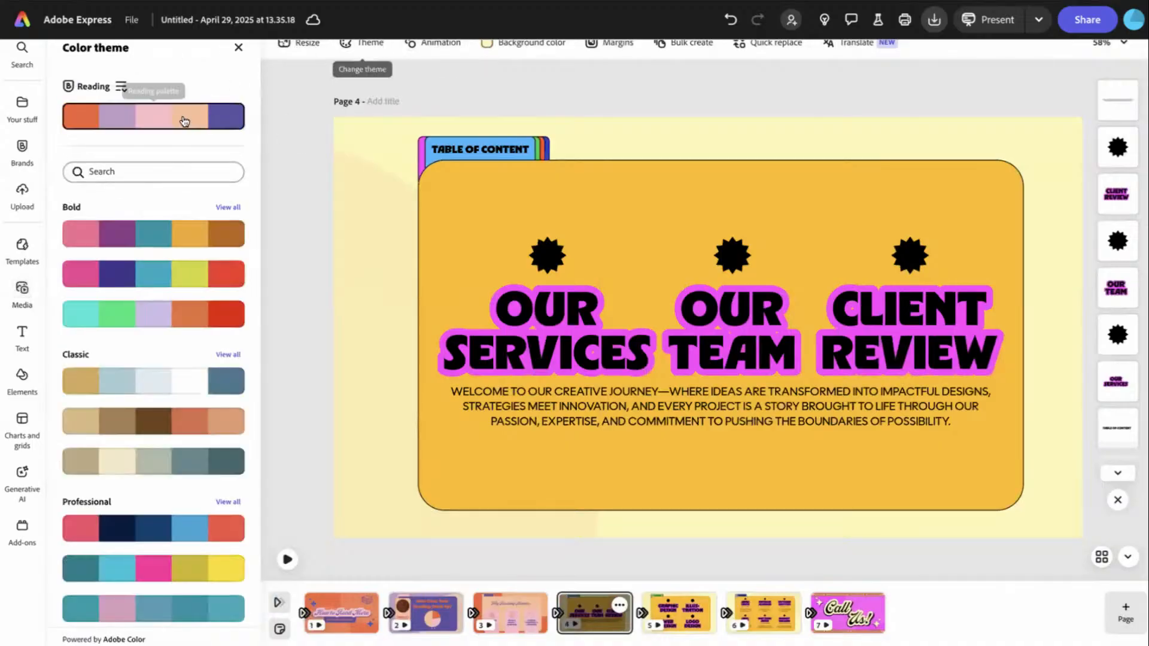
pyautogui.click(179, 117)
pyautogui.click(234, 88)
pyautogui.click(233, 88)
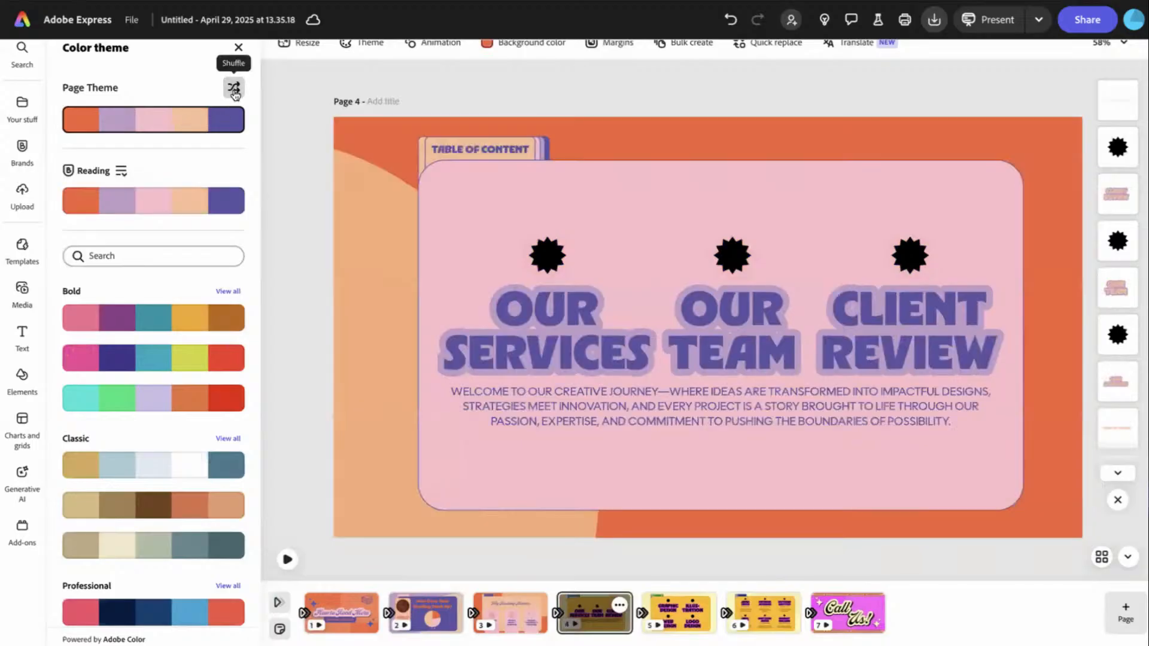
pyautogui.click(620, 606)
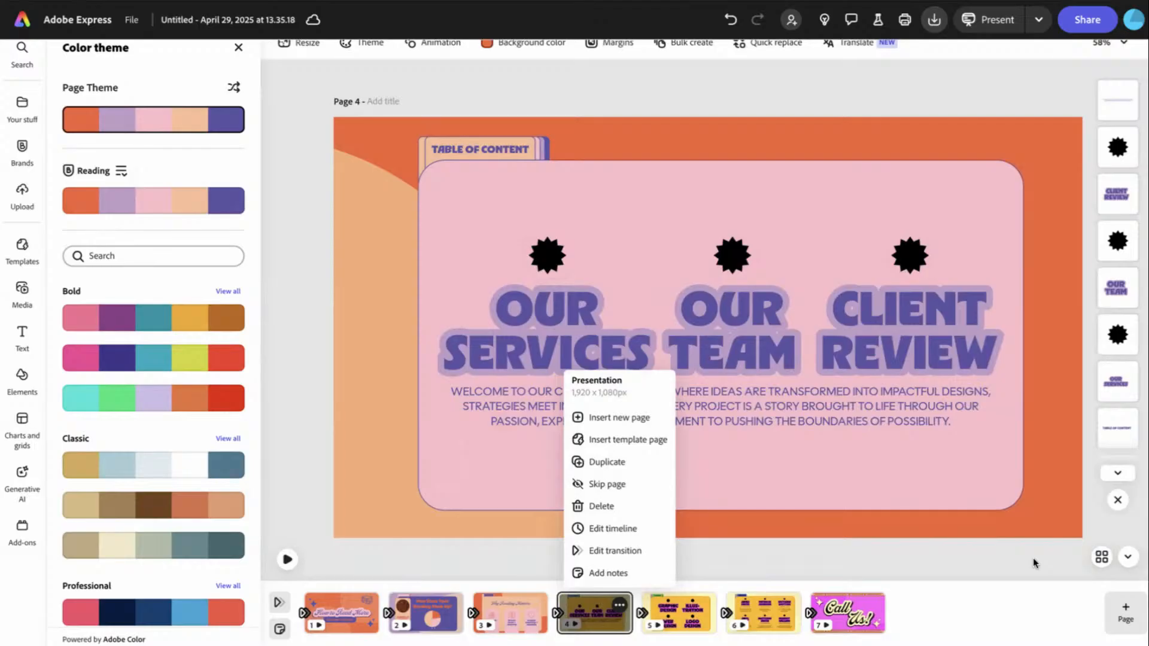
pyautogui.click(1075, 24)
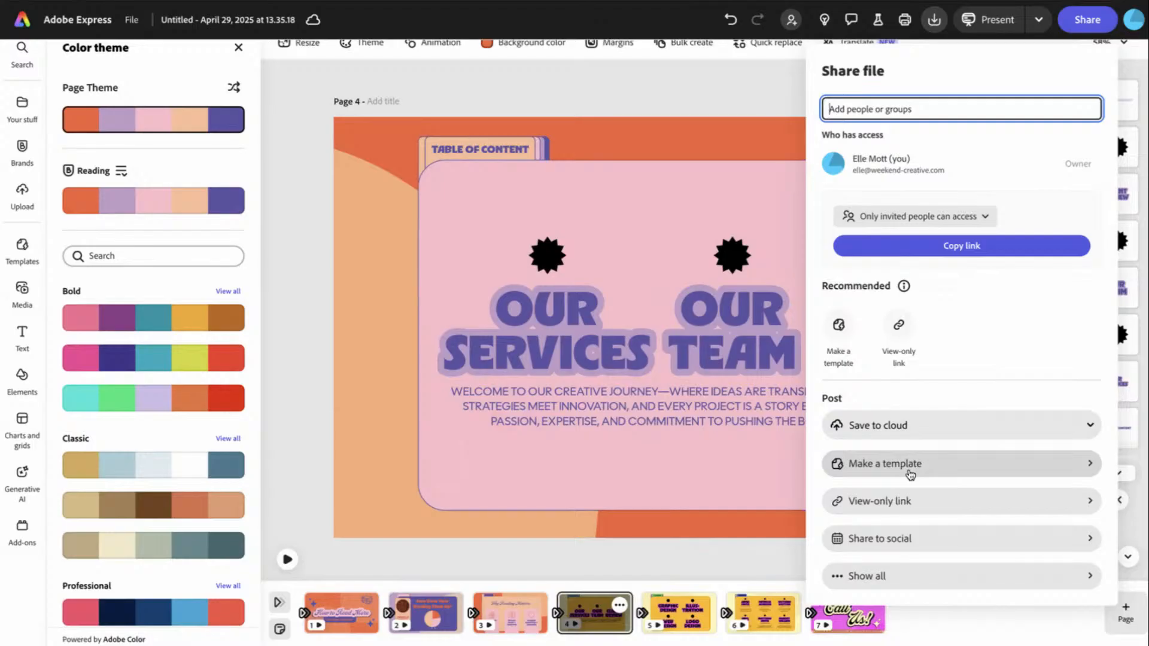
pyautogui.click(751, 69)
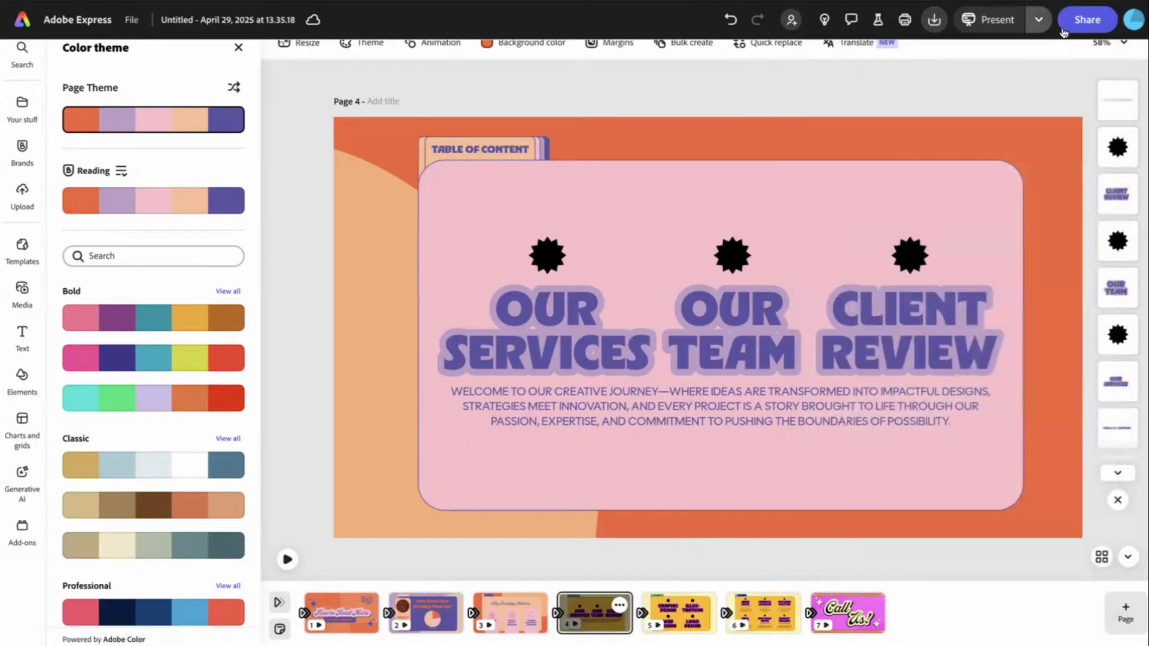
# - Share the file with a suggested collaborator by e-mail, inviting them with "Can edit" access and no message
pyautogui.click(1109, 29)
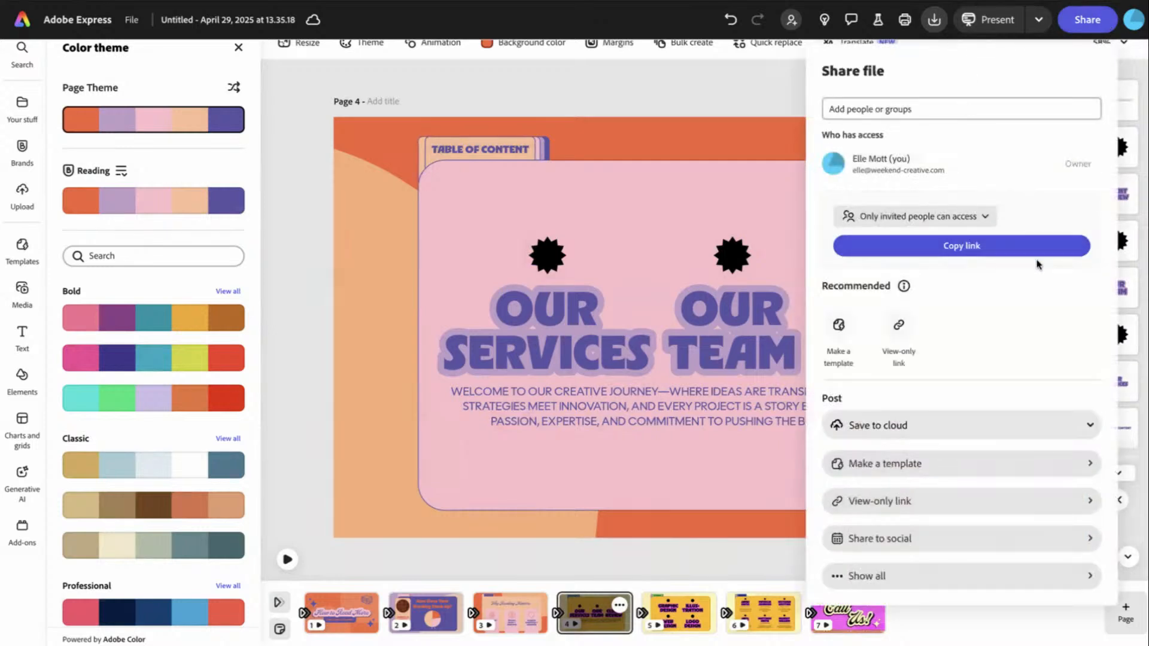
pyautogui.click(943, 112)
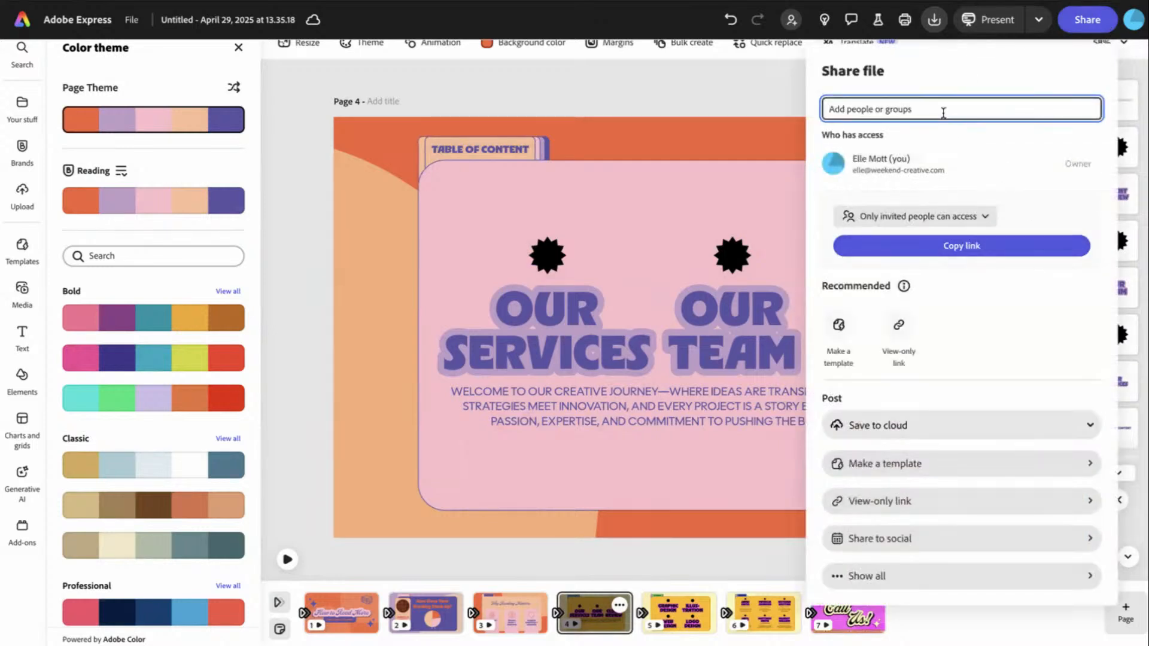
pyautogui.write('ara')
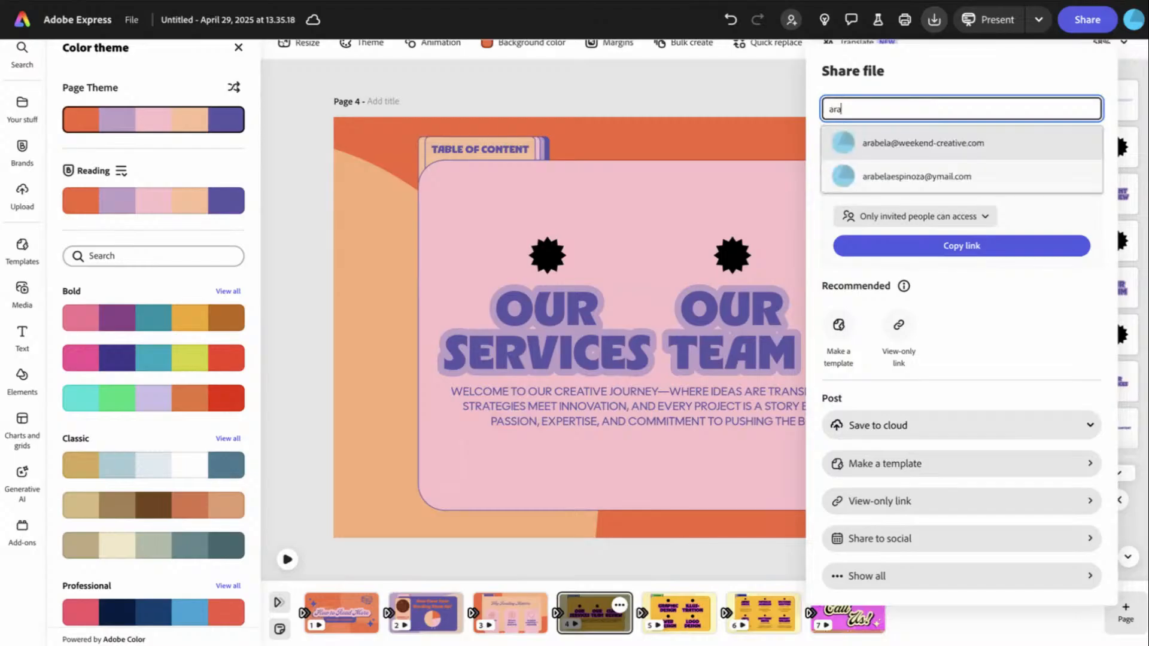
pyautogui.click(911, 141)
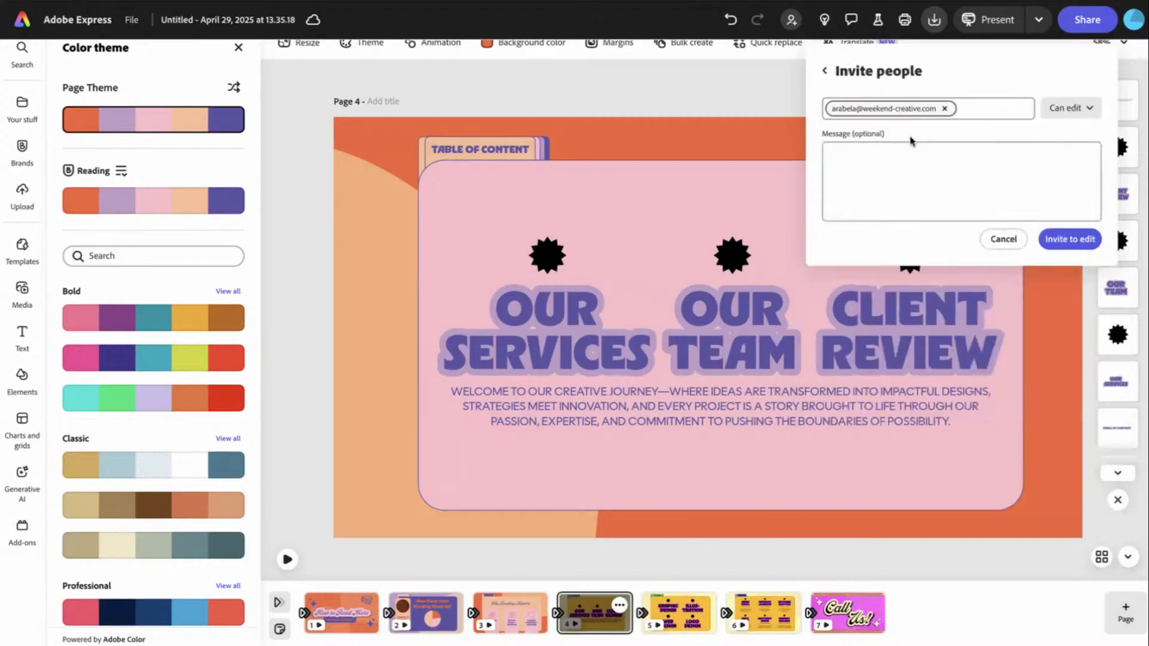
pyautogui.click(1087, 240)
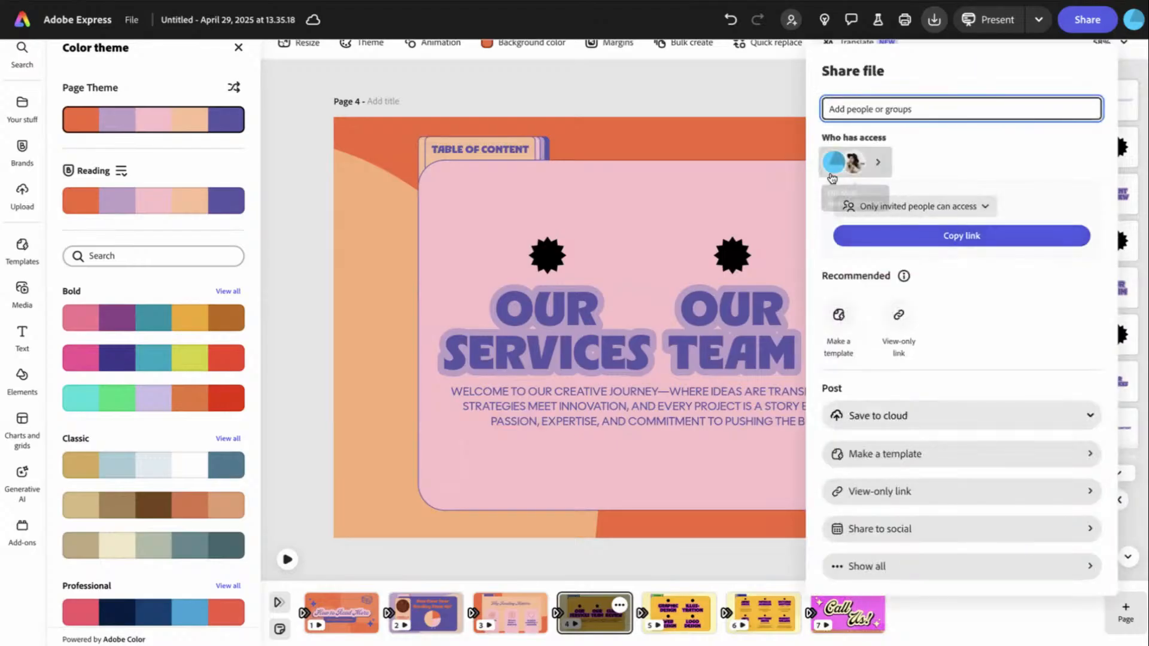
pyautogui.click(640, 133)
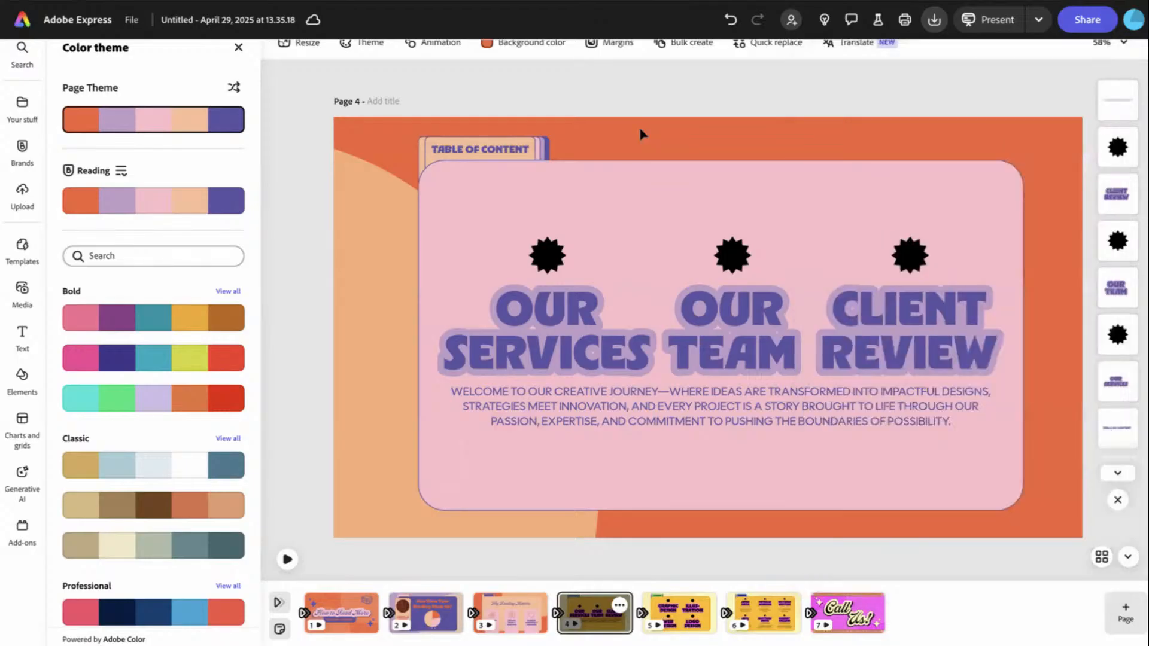